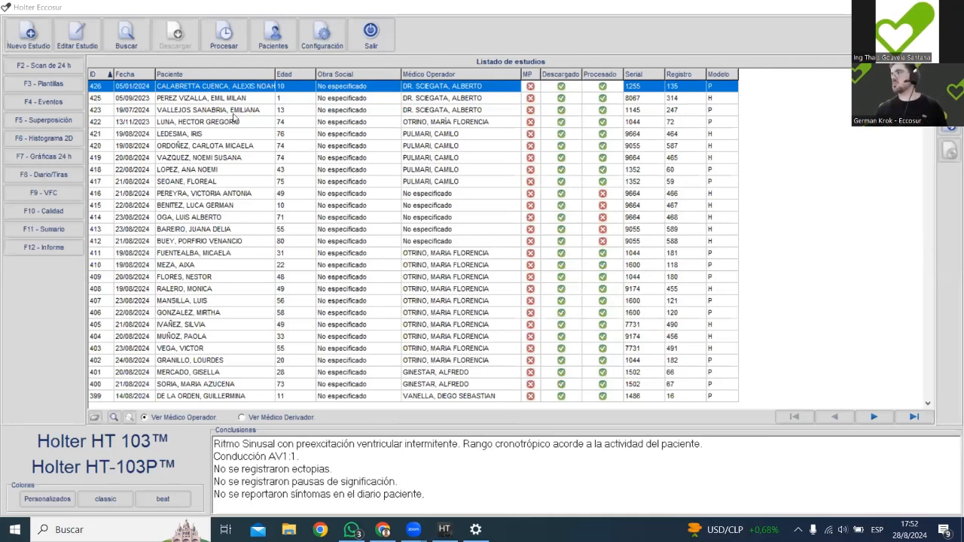
Start a new study and a new patient record, entering the test patient's surname and first name.
left_click(31, 8)
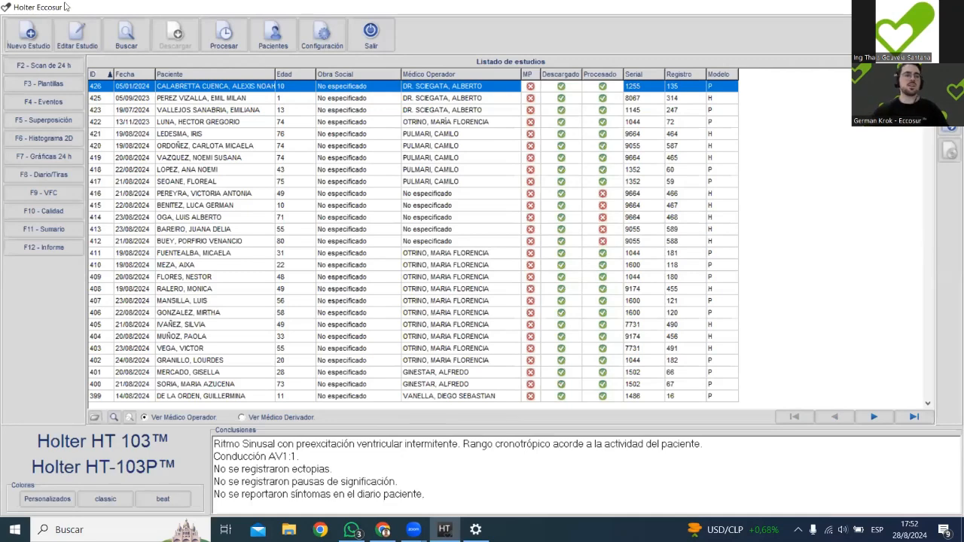
left_click(30, 29)
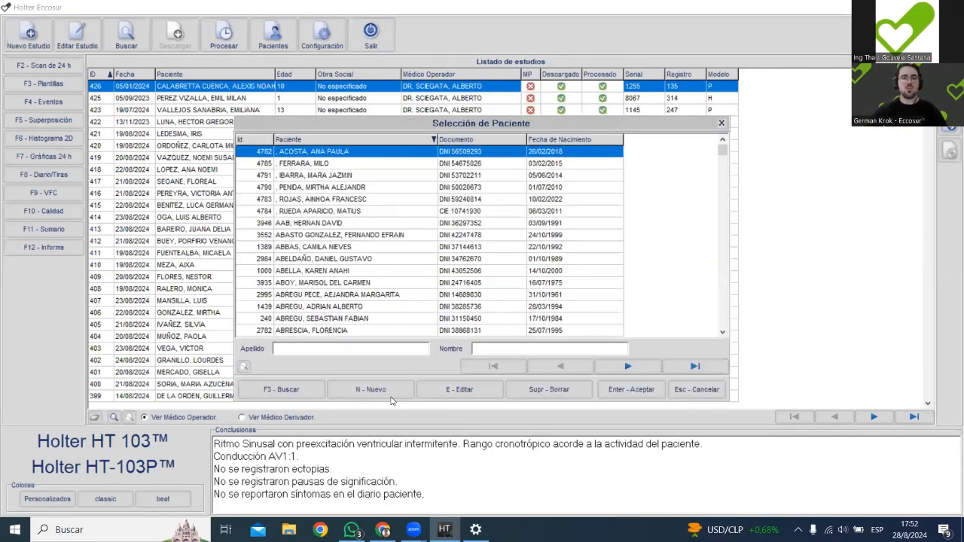
left_click(384, 387)
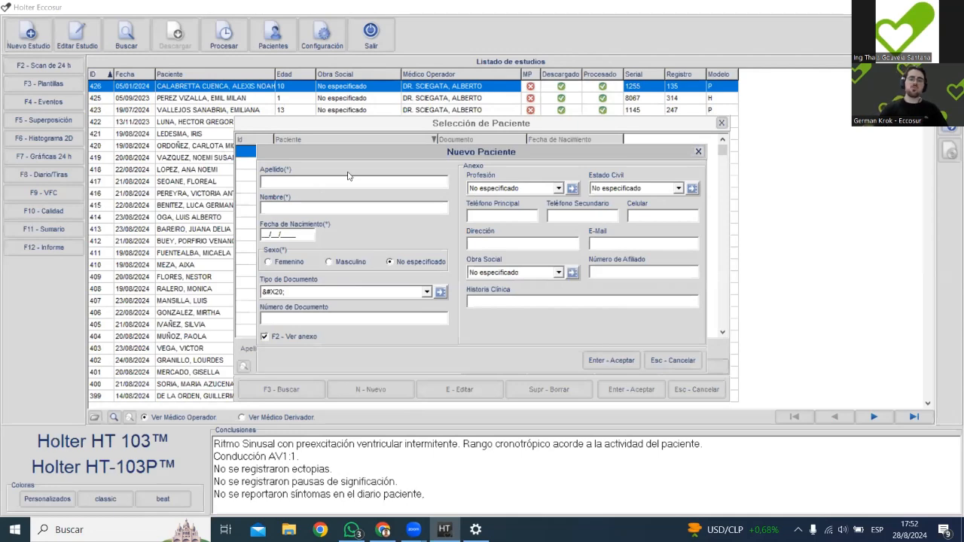
type("PACIENTE")
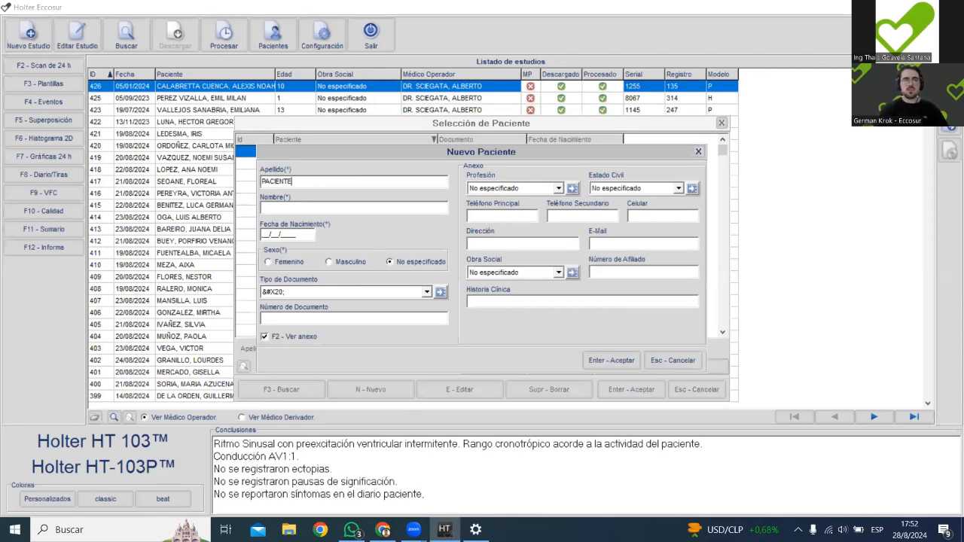
type("PRUEBA CAPACIT")
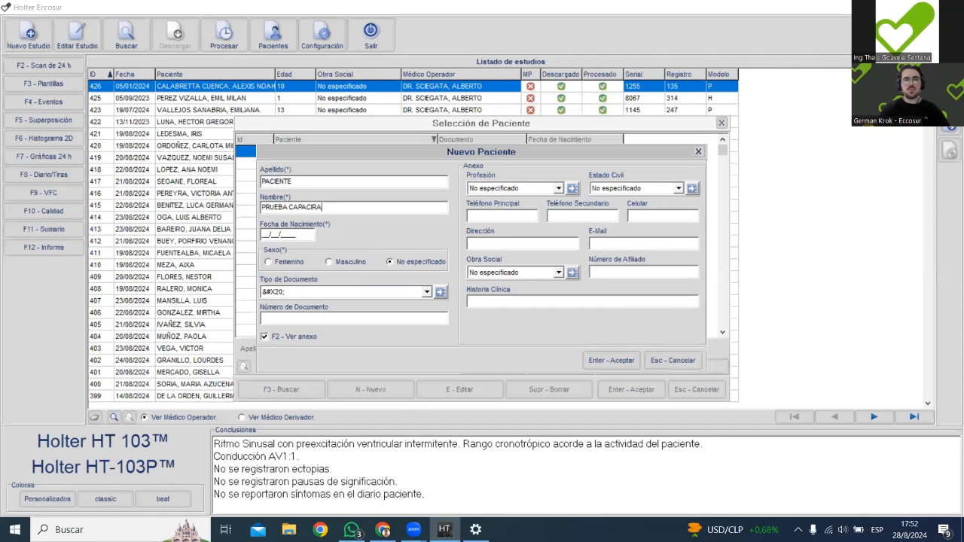
type("ACION")
Enter the patient's date of birth, set the sex to Masculino, and save and accept the patient for the study.
key("Tab")
type("02/02/19")
type("6")
type("9")
left_click(363, 262)
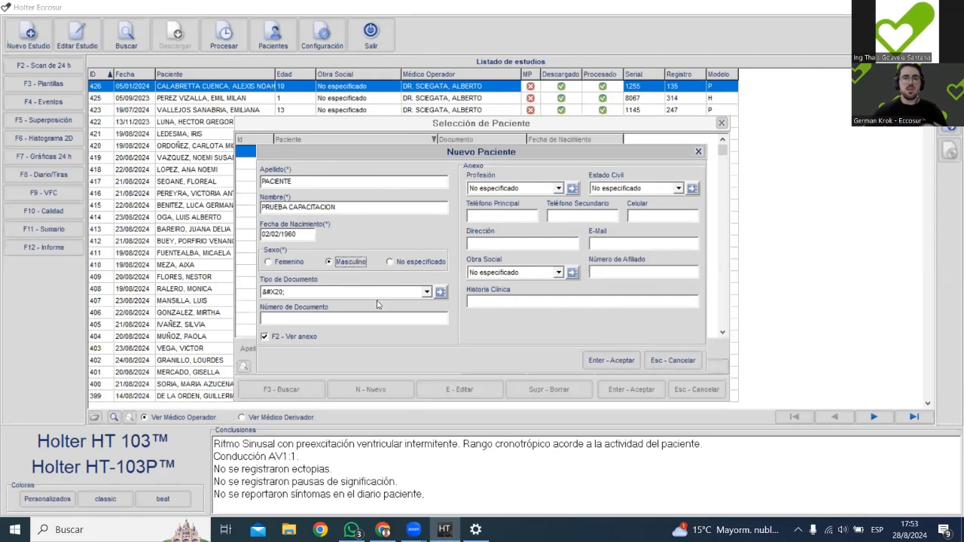
left_click(616, 361)
left_click(629, 391)
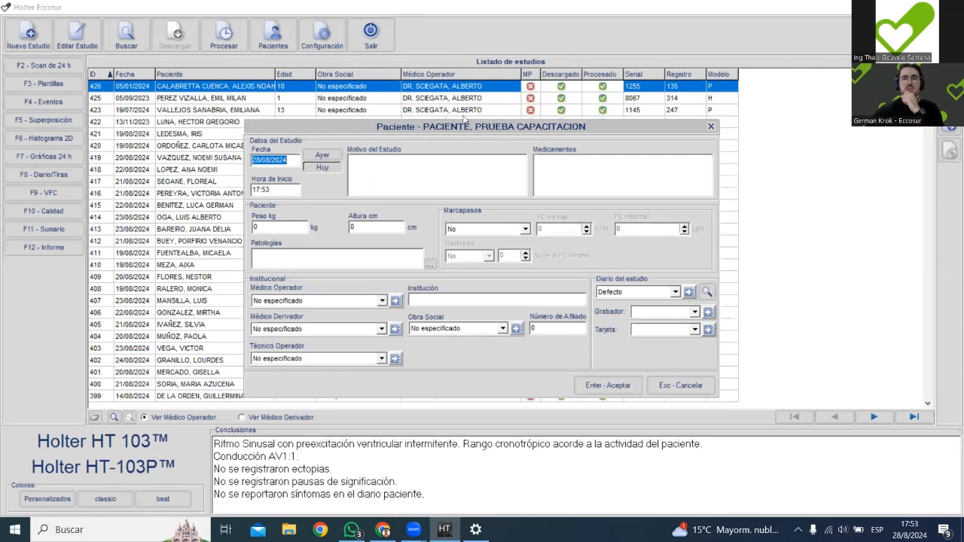
Set the study date to yesterday, 27/08/2024, with start time 11:23, then save the study and proceed to its download.
left_click(323, 158)
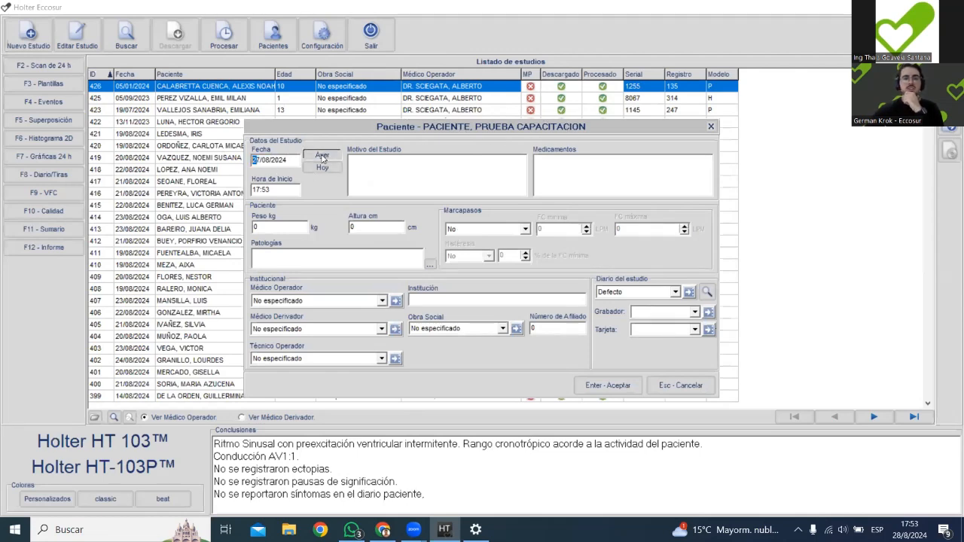
key("Tab")
type("1123")
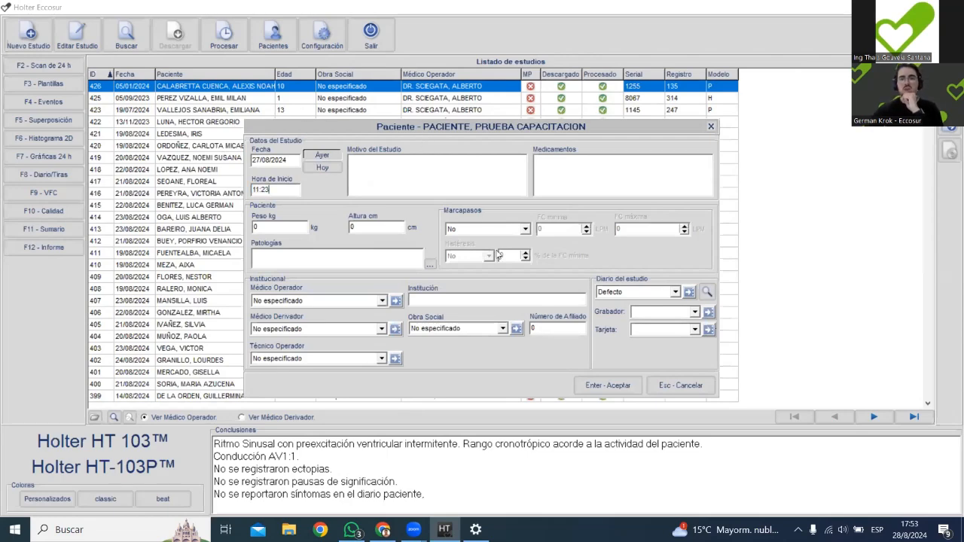
left_click(592, 387)
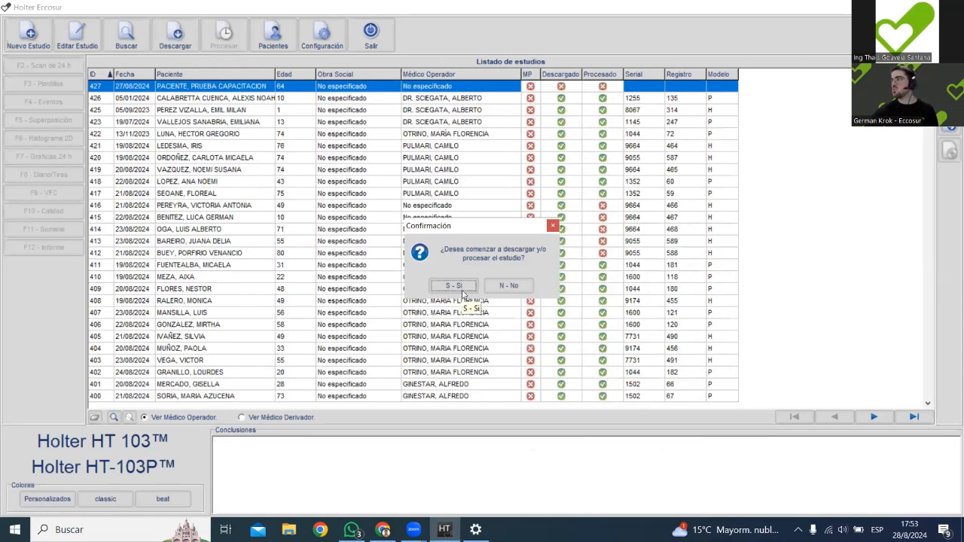
left_click(454, 286)
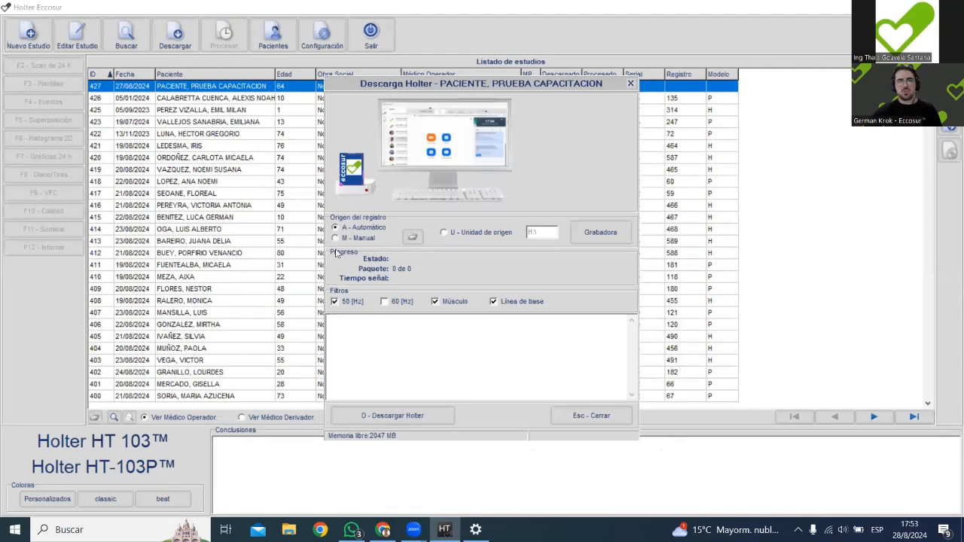
left_click(336, 239)
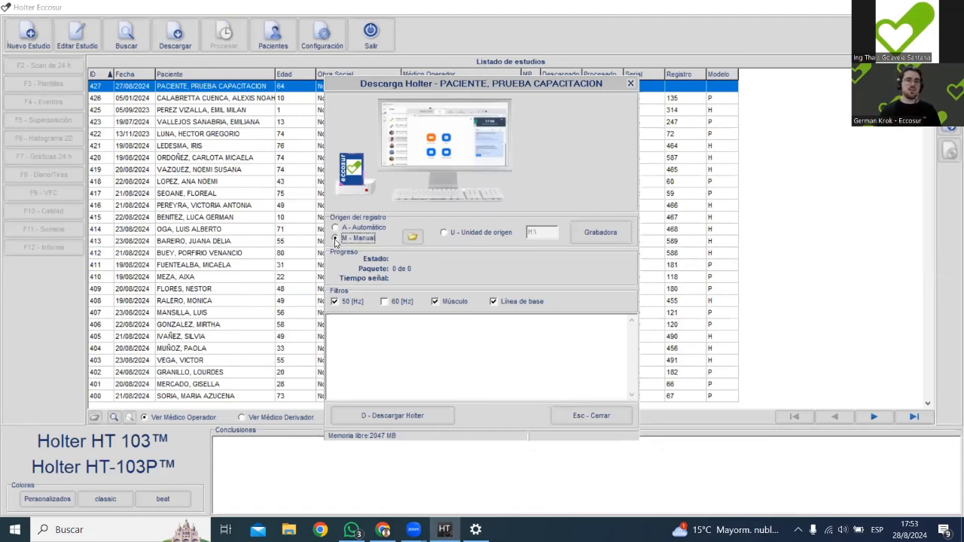
left_click(335, 239)
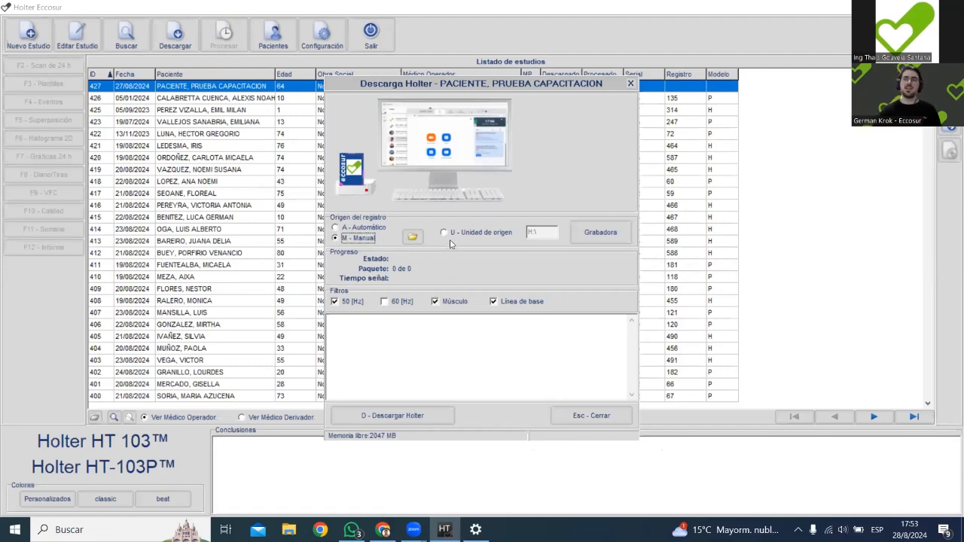
left_click(386, 227)
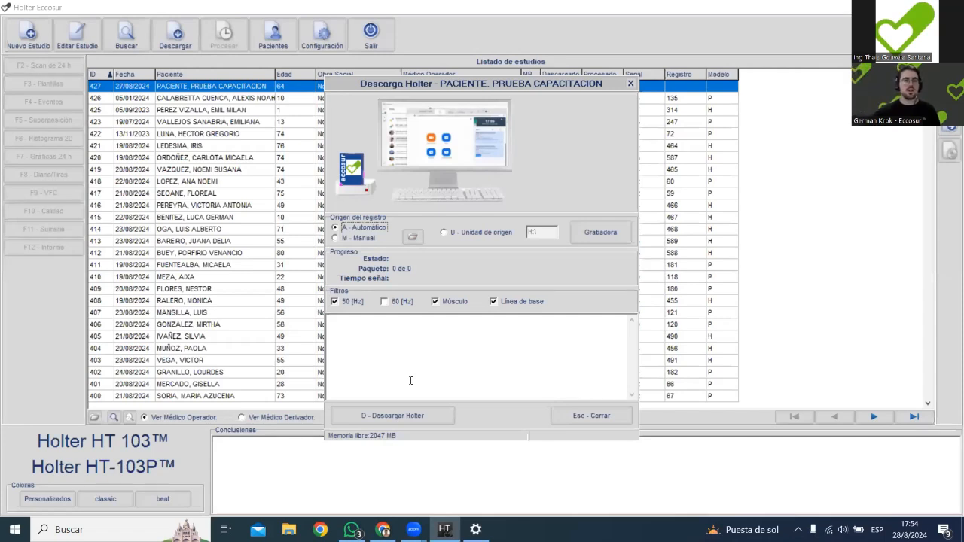
Set the record origin to Manual and choose DATA.bin from the Escritorio folder as the source file.
left_click(363, 239)
left_click(413, 237)
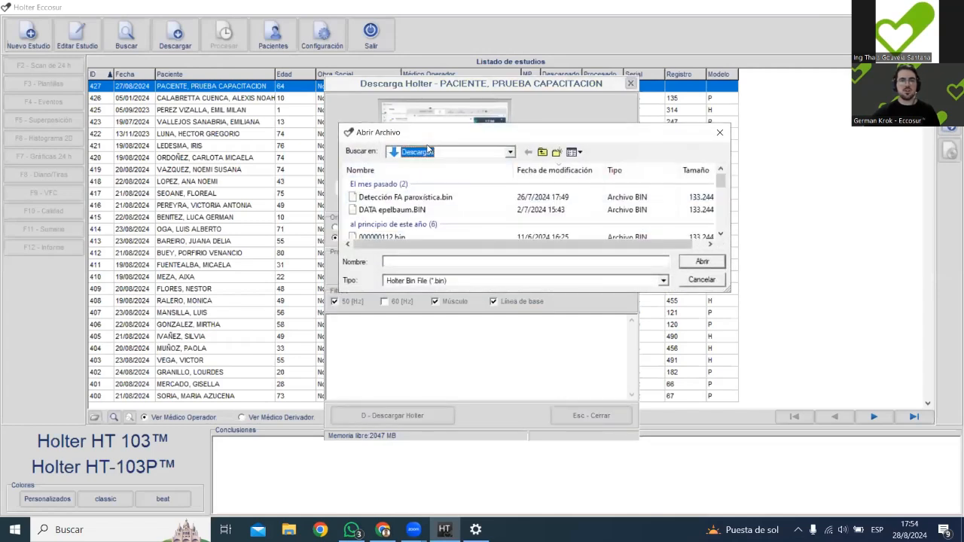
left_click(429, 150)
left_click(420, 171)
scroll(429, 200, "down", 3)
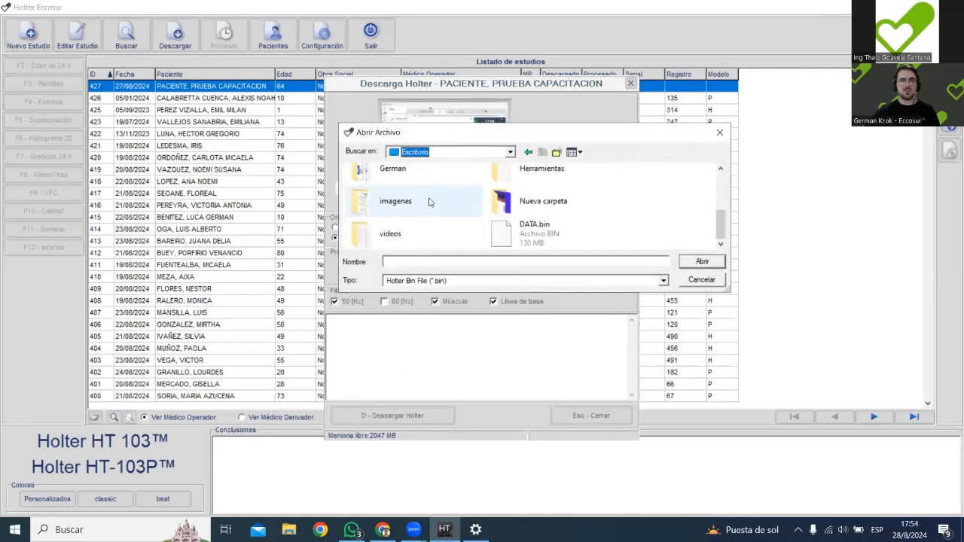
left_click(510, 232)
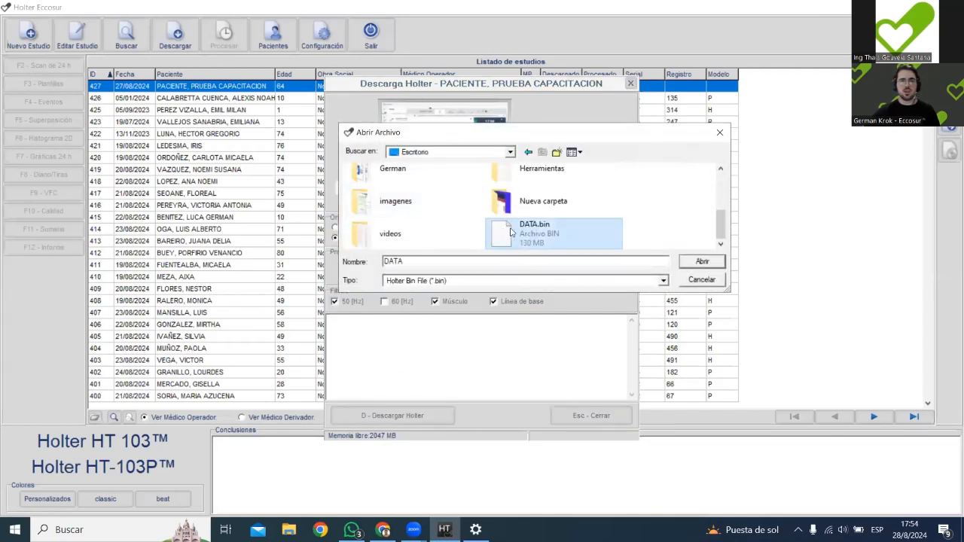
left_click(712, 265)
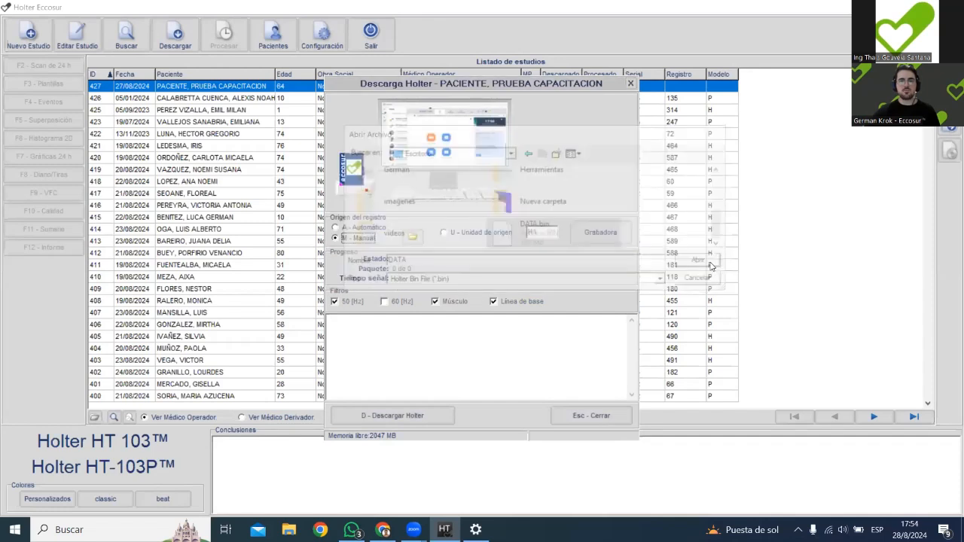
Download the Holter record while keeping the original file, and process the Holter signal.
left_click(392, 420)
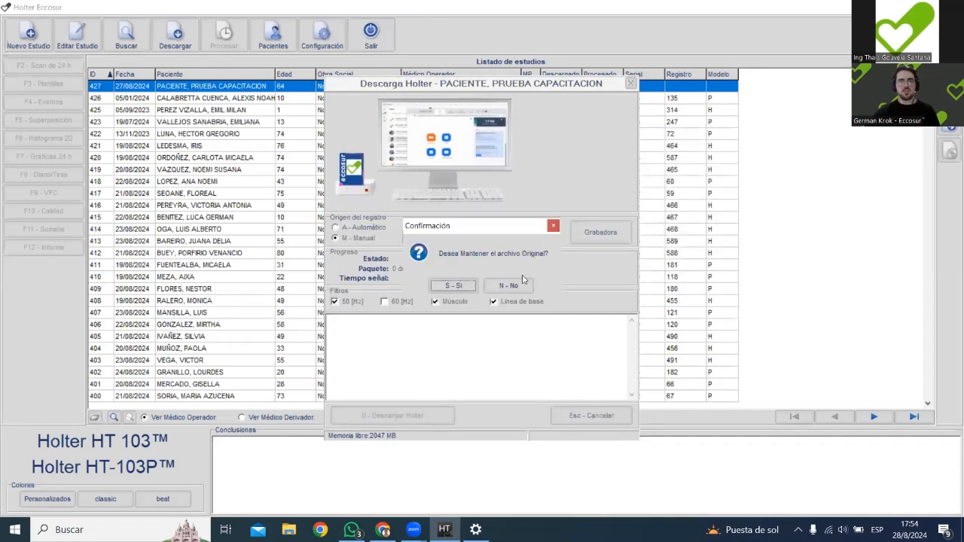
left_click(464, 287)
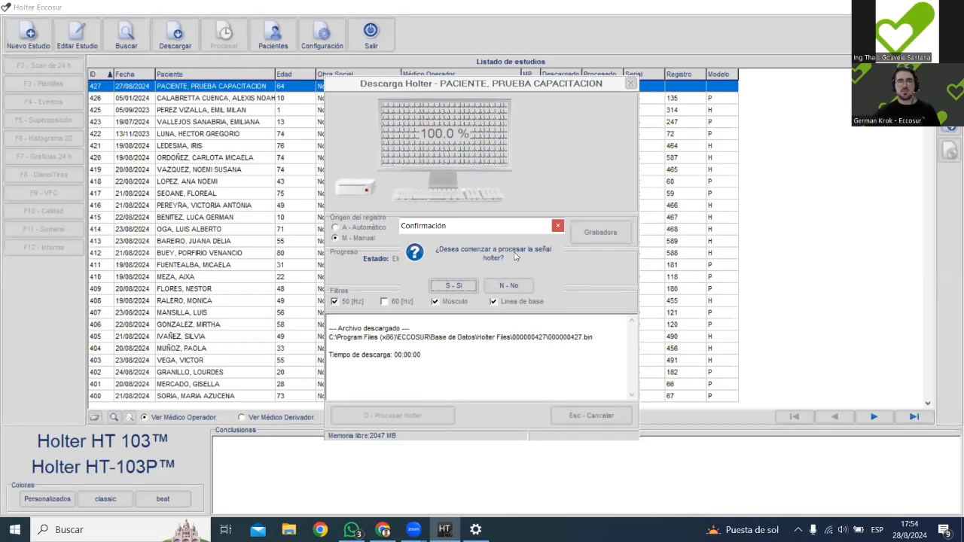
left_click(453, 287)
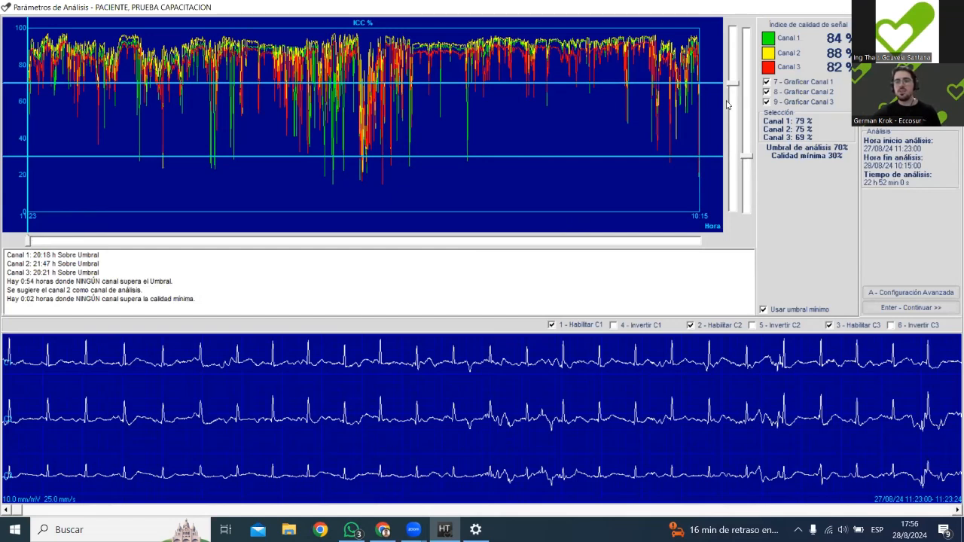
Examine the ECG traces of the three channels at several times along the signal quality graph.
left_click(28, 242)
left_click_drag(29, 246, 33, 243)
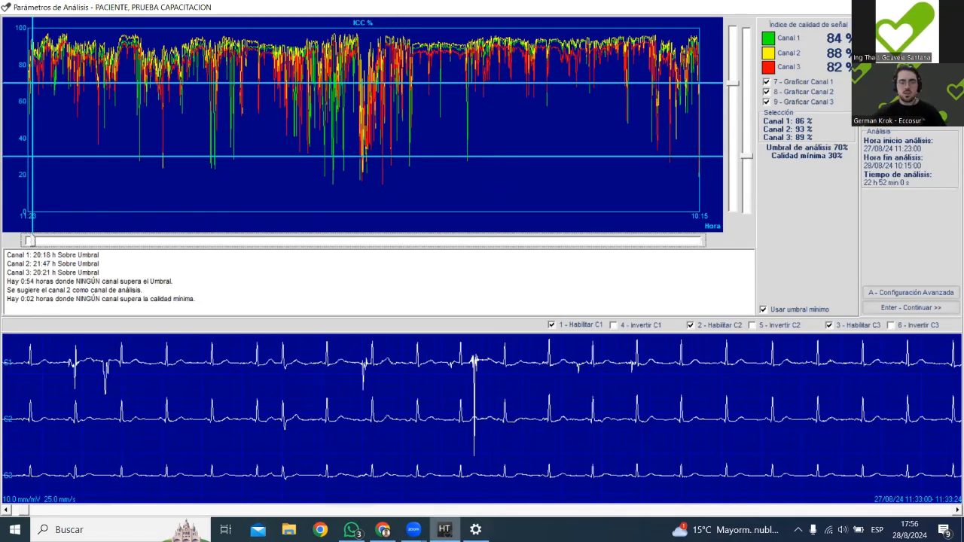
left_click(413, 530)
left_click(445, 488)
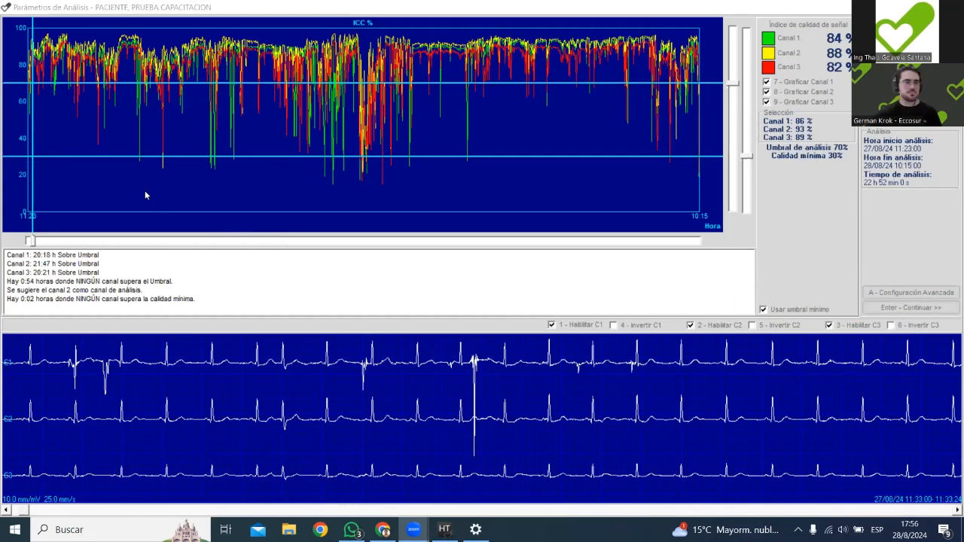
left_click(35, 238)
left_click_drag(35, 241, 41, 240)
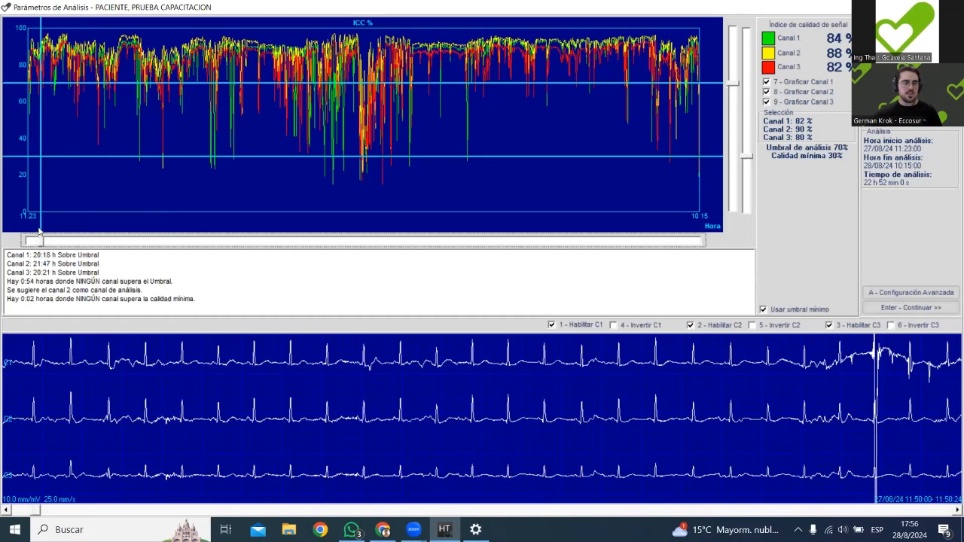
left_click_drag(43, 242, 156, 241)
left_click(243, 241)
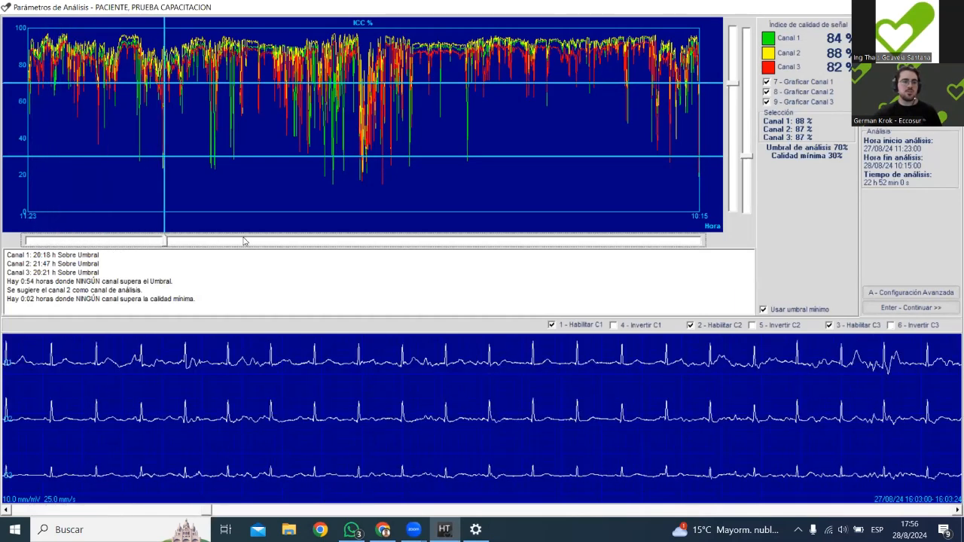
left_click(243, 241)
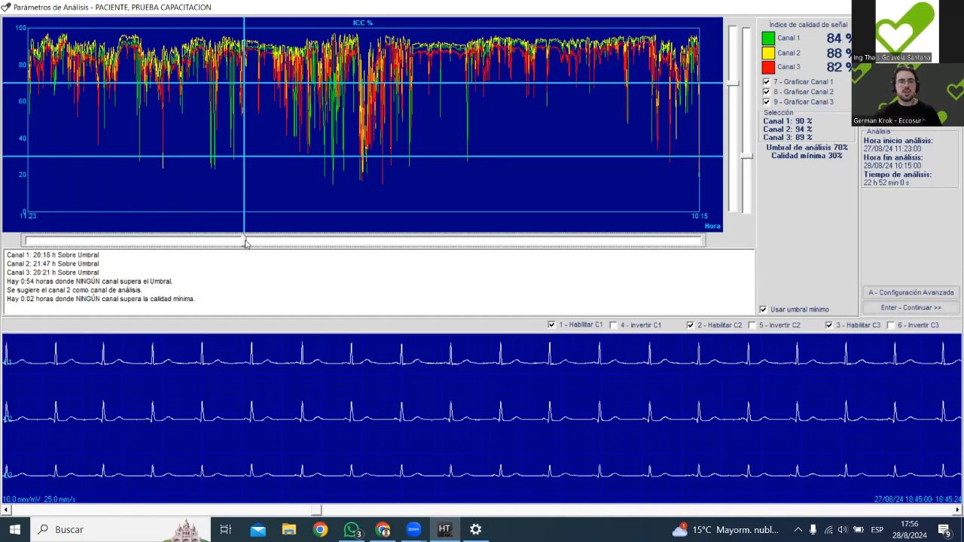
Return to the beginning of the recording, find a clean stretch of signal and set the analysis start to 27/08/24 11:53:00.
left_click_drag(179, 242, 23, 239)
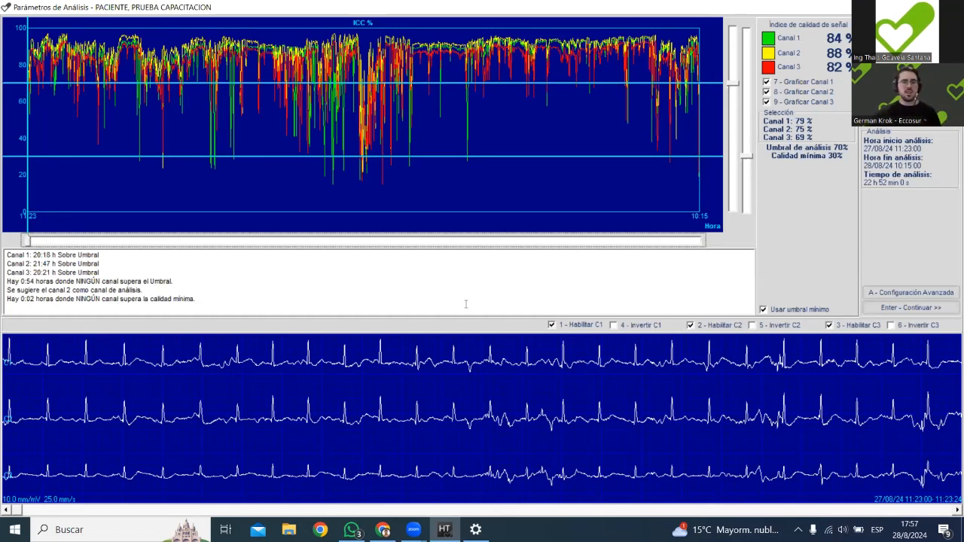
left_click(30, 241)
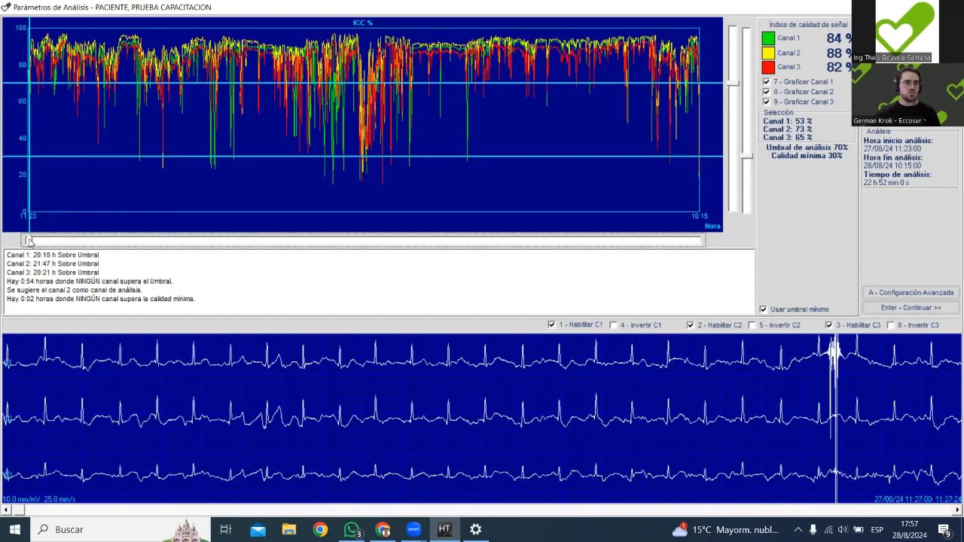
left_click_drag(31, 241, 44, 241)
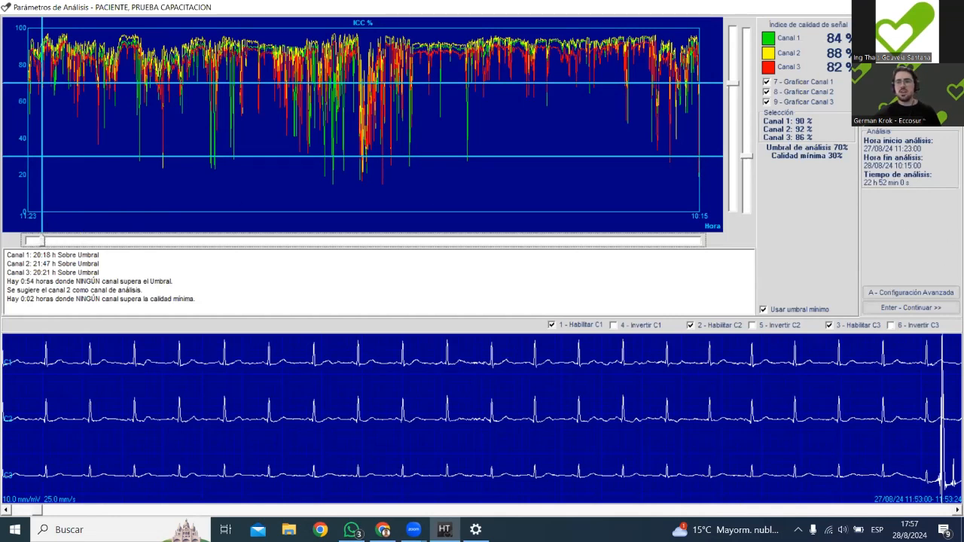
left_click(910, 83)
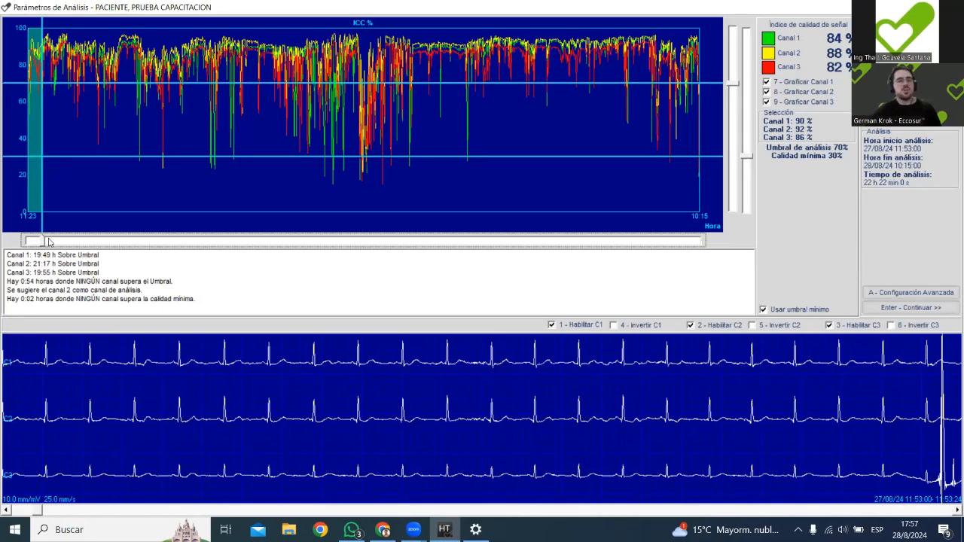
Check the signal at the end of the recording and set the analysis end to 28/08/24 10:11:24.
left_click_drag(43, 241, 321, 242)
left_click_drag(387, 244, 700, 246)
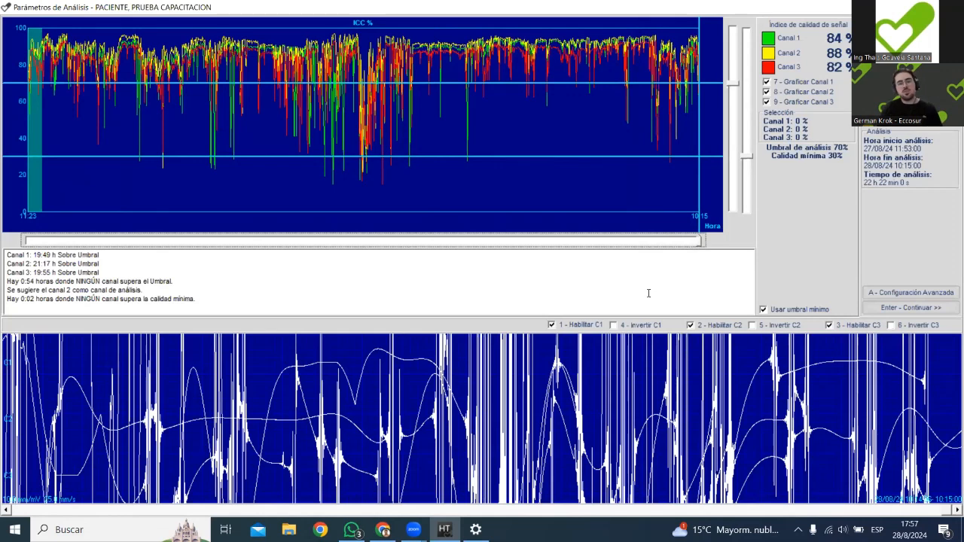
left_click(698, 242)
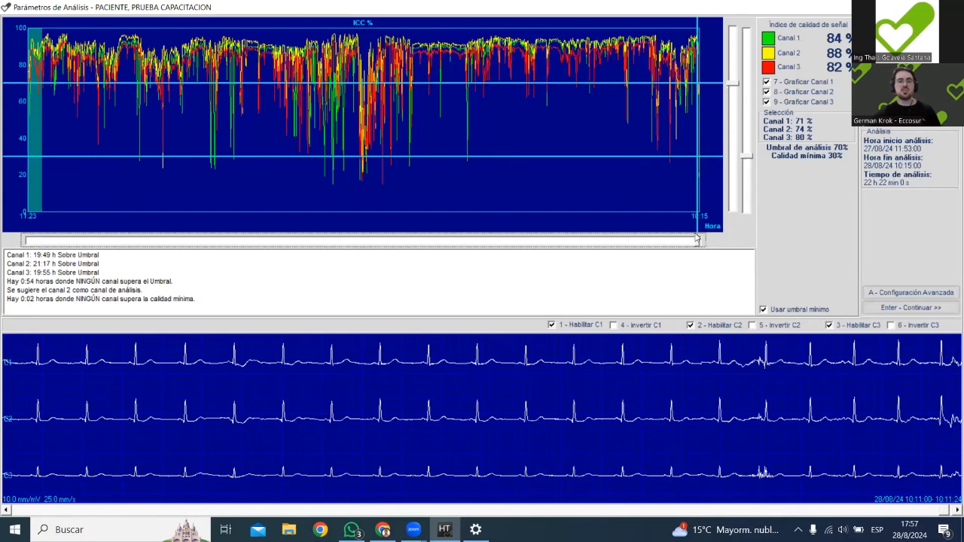
key("f")
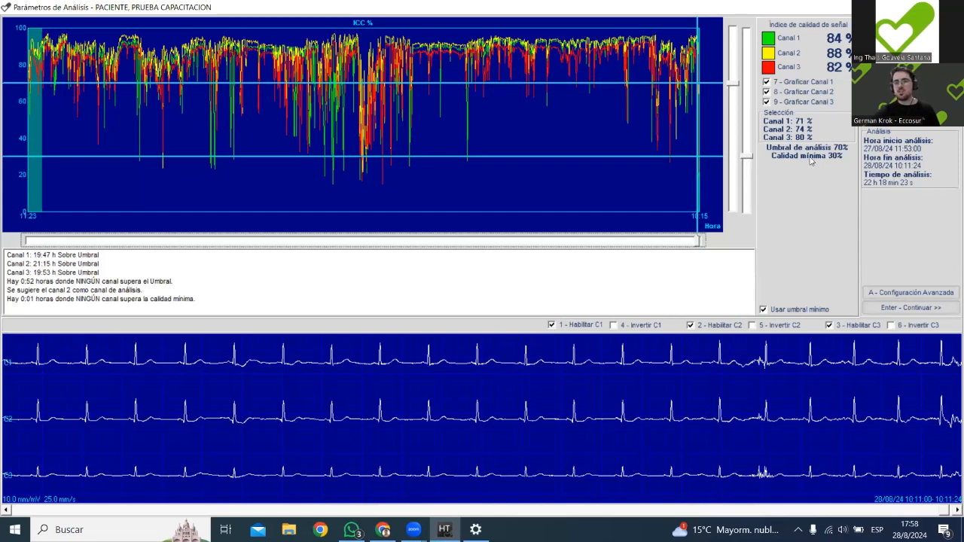
Raise the minimum quality threshold to 41% and inspect the ECG traces in the low-quality stretch between about 22:45 and 22:49.
left_click(750, 158)
left_click_drag(749, 158, 750, 139)
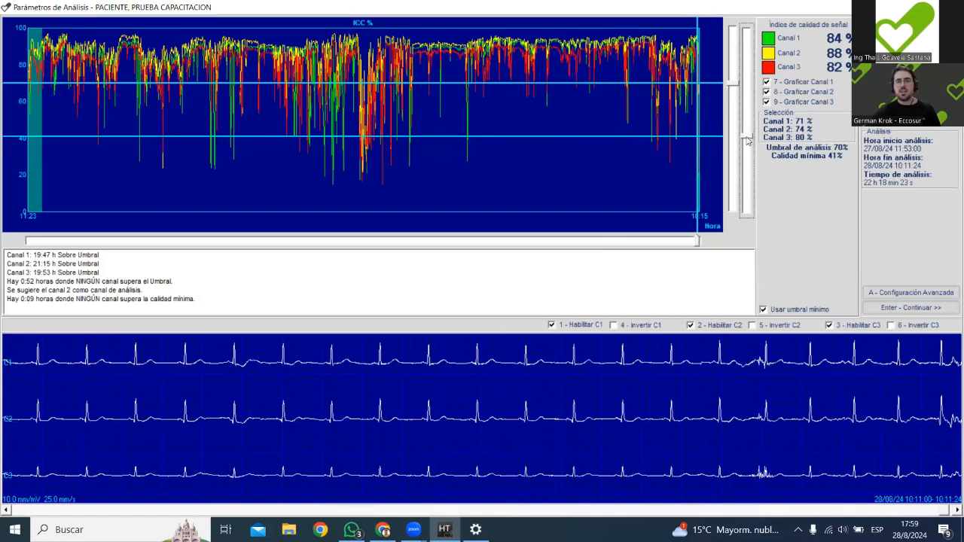
left_click(363, 151)
left_click(363, 150)
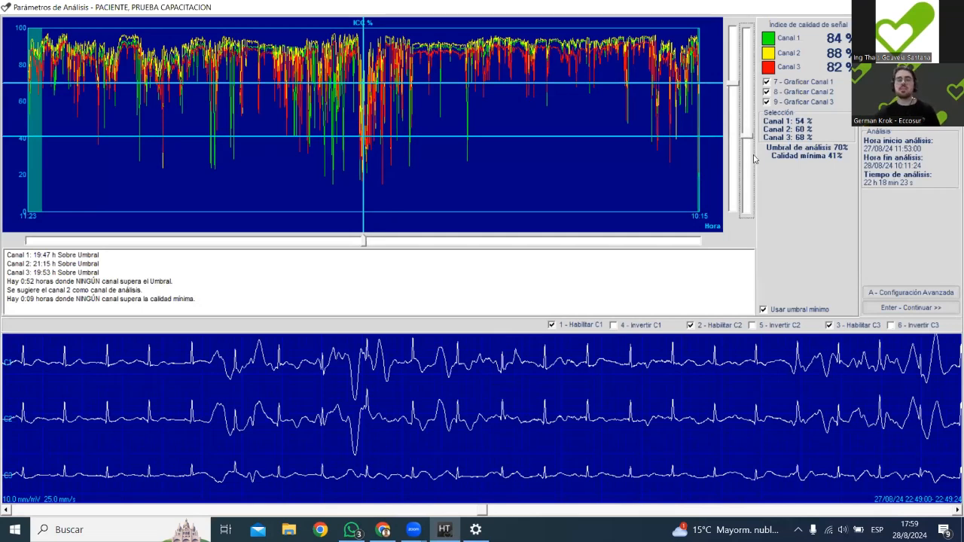
Raise the minimum quality threshold to 44% and check the ECG traces around 01:29 and 02:55.
left_click_drag(752, 138, 751, 133)
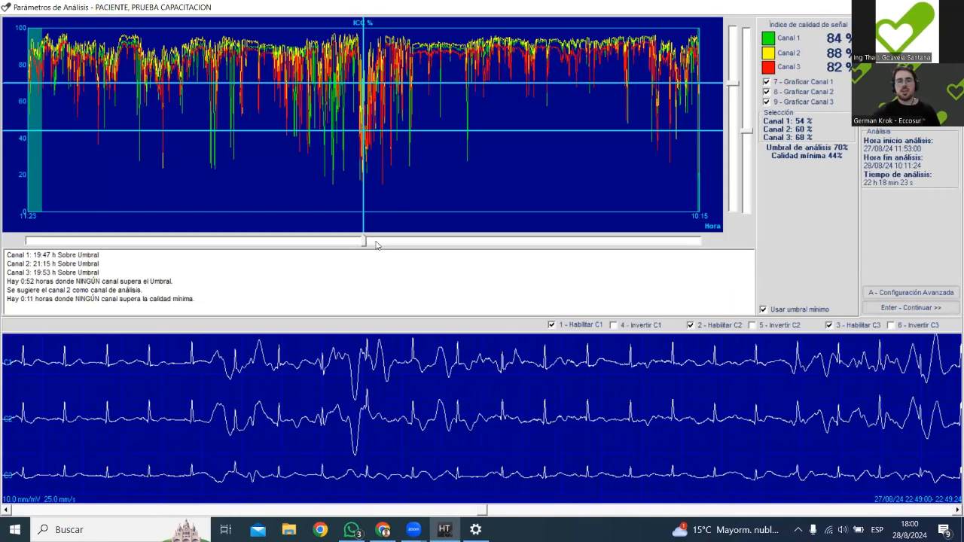
left_click_drag(364, 241, 443, 241)
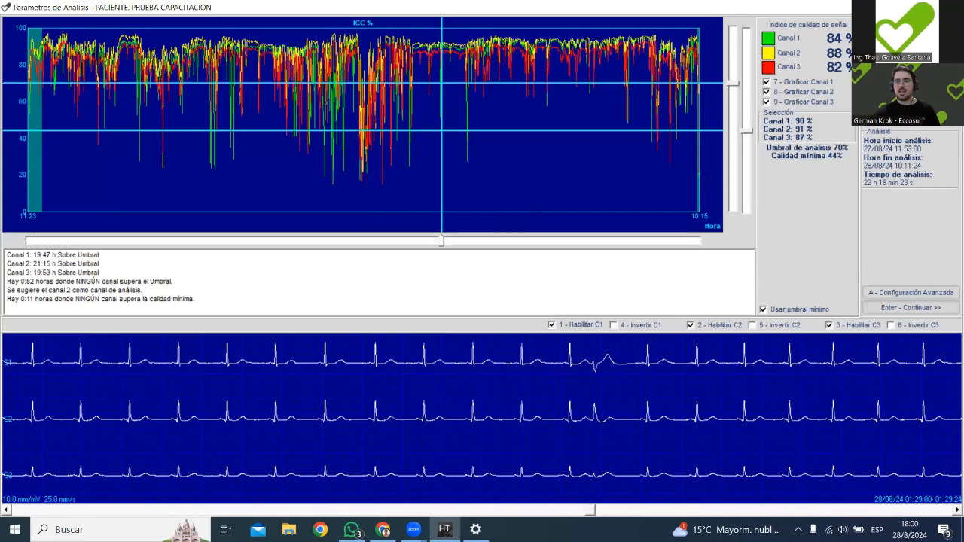
key("Tab")
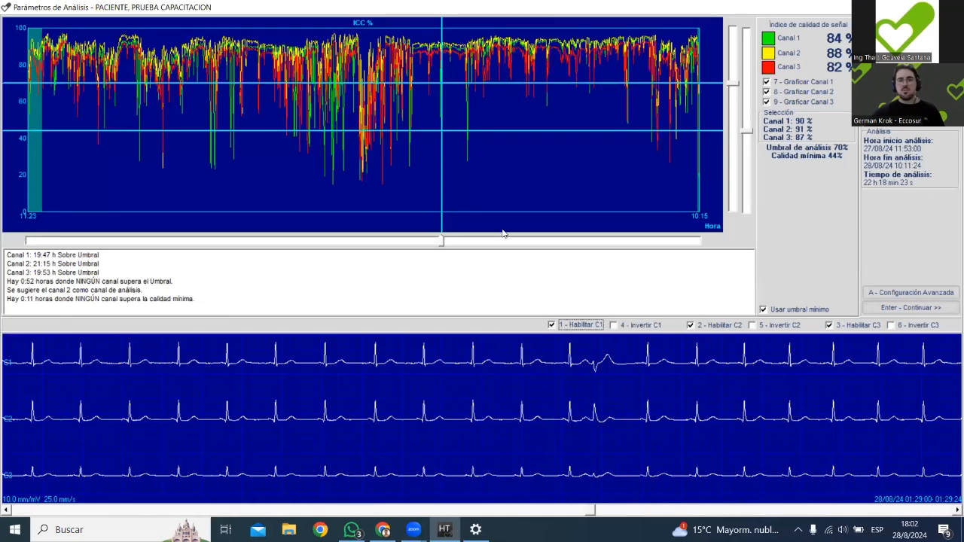
left_click_drag(443, 241, 485, 241)
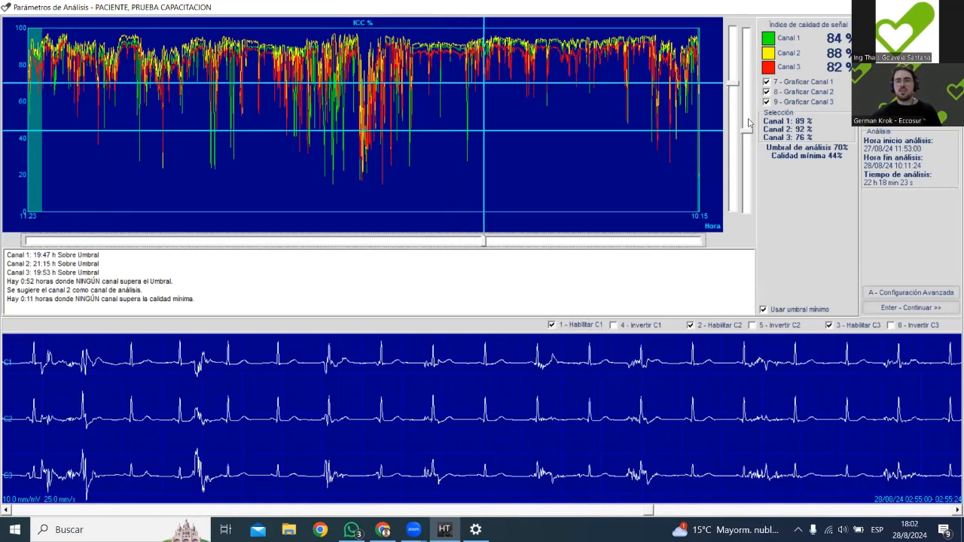
Accept the analysis parameters, process the record and continue to the template validation.
left_click(902, 308)
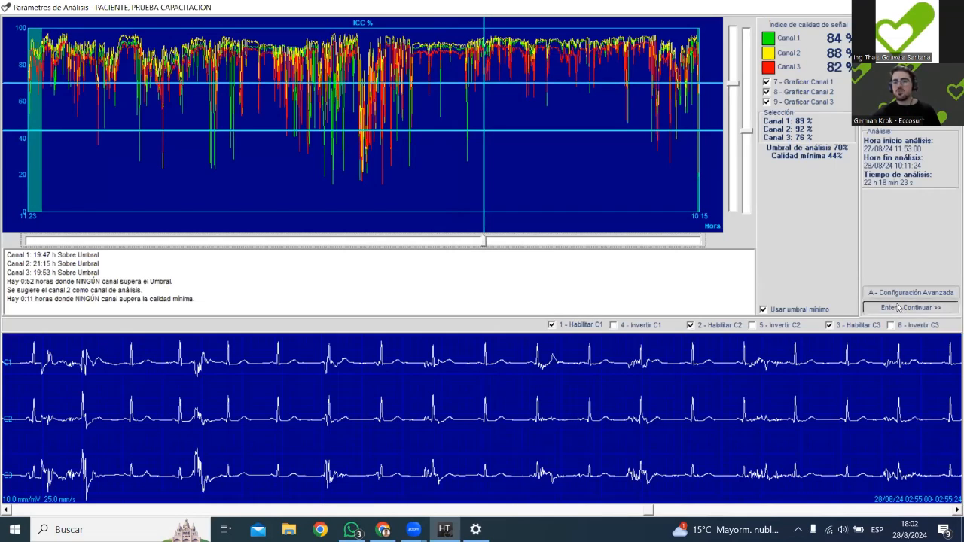
left_click(433, 309)
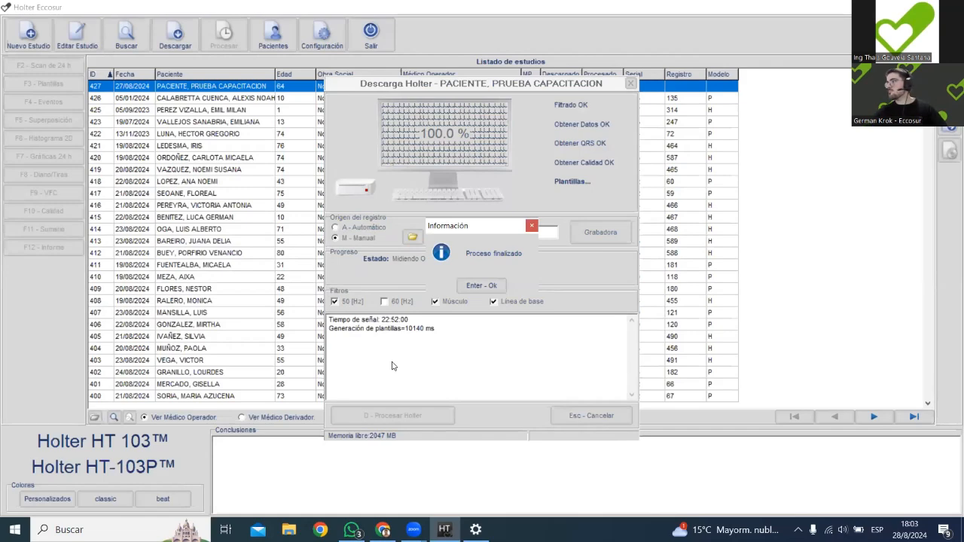
left_click(479, 288)
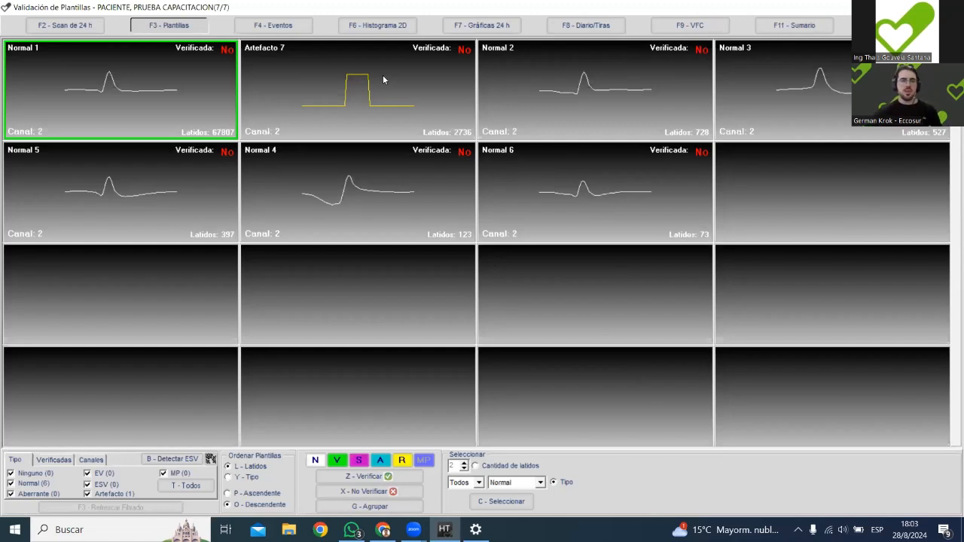
Look over the Normal and Artefacto beat templates, comparing their shapes, channels and beat counts.
left_click(198, 184)
left_click(437, 188)
left_click(572, 188)
left_click(588, 104)
left_click(849, 85)
left_click(623, 194)
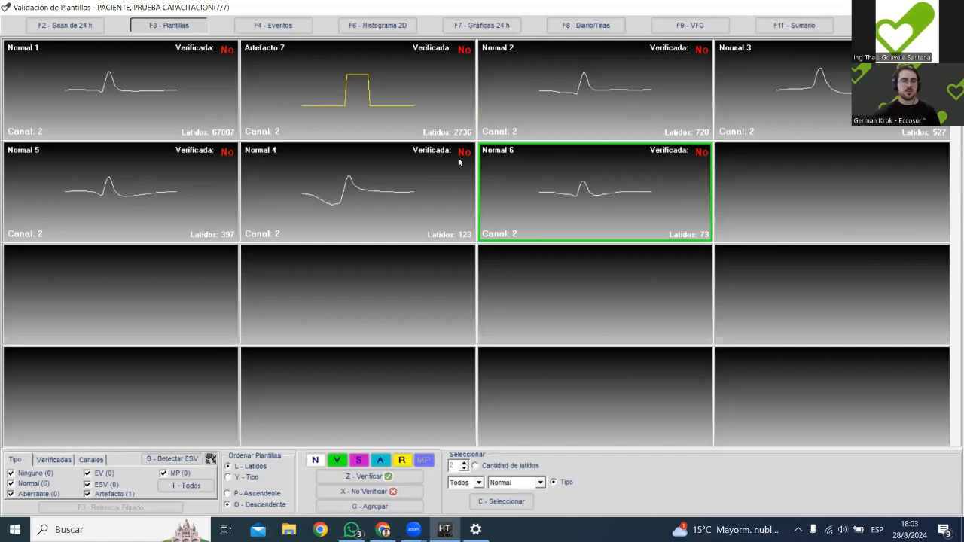
left_click(555, 97)
left_click(162, 99)
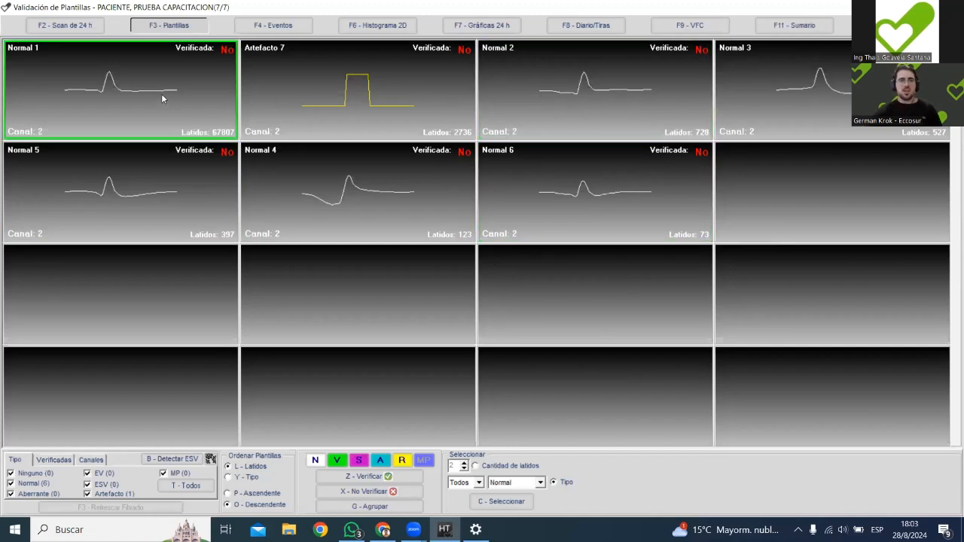
left_click(287, 202)
left_click(202, 168)
left_click(148, 96)
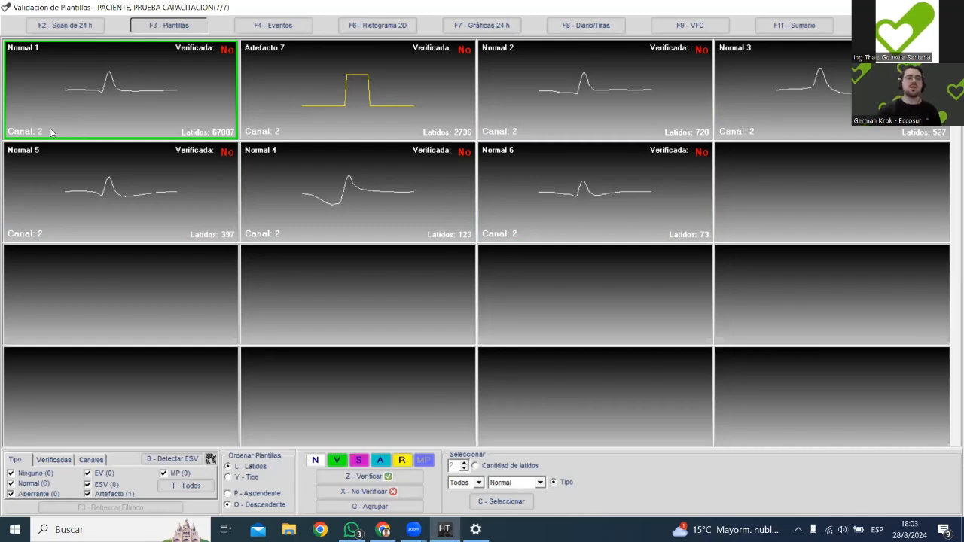
left_click(305, 96)
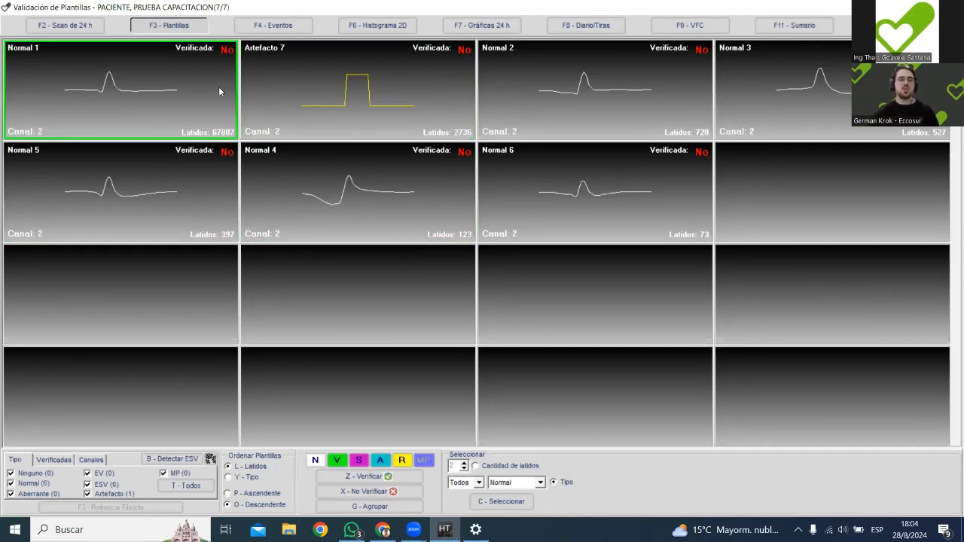
Open the beats of template Normal 1 and go through the individual beats on the first page.
double_click(123, 89)
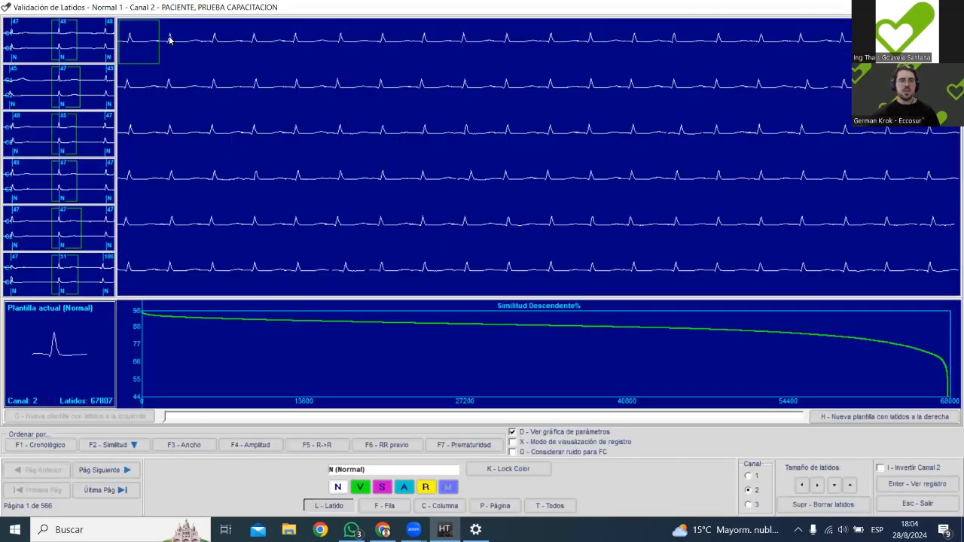
key("Down")
key("Down")
key("Right")
key("Right")
key("Right")
key("Right")
key("Right")
key("Right")
key("Right")
key("Right")
key("Right")
key("Right")
key("Right")
key("Right")
key("Right")
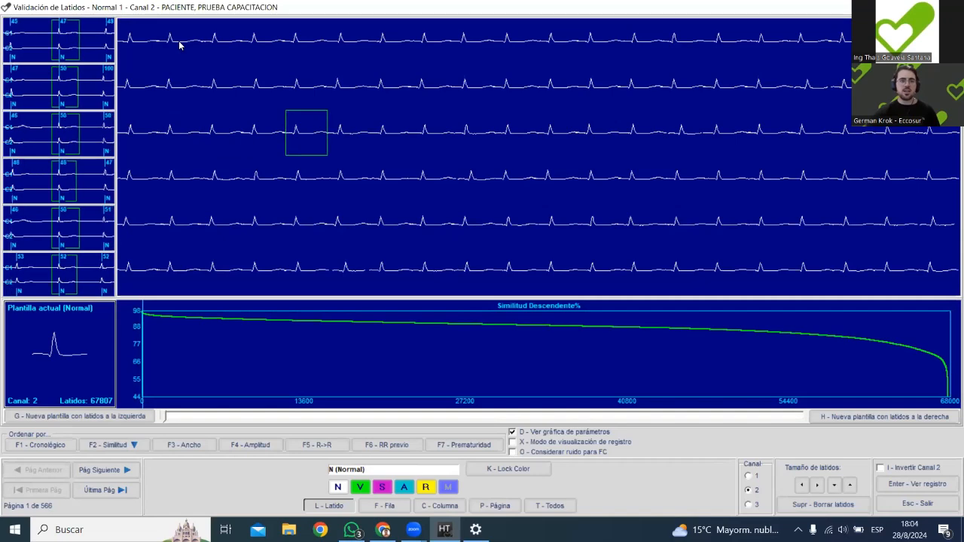
key("Down")
key("Down")
key("Right")
key("Right")
key("Right")
key("Right")
key("Right")
key("Right")
key("Right")
key("Right")
key("Right")
key("Right")
key("Right")
key("Right")
key("Right")
key("Right")
key("Right")
key("Right")
key("Right")
key("Right")
key("Right")
key("Right")
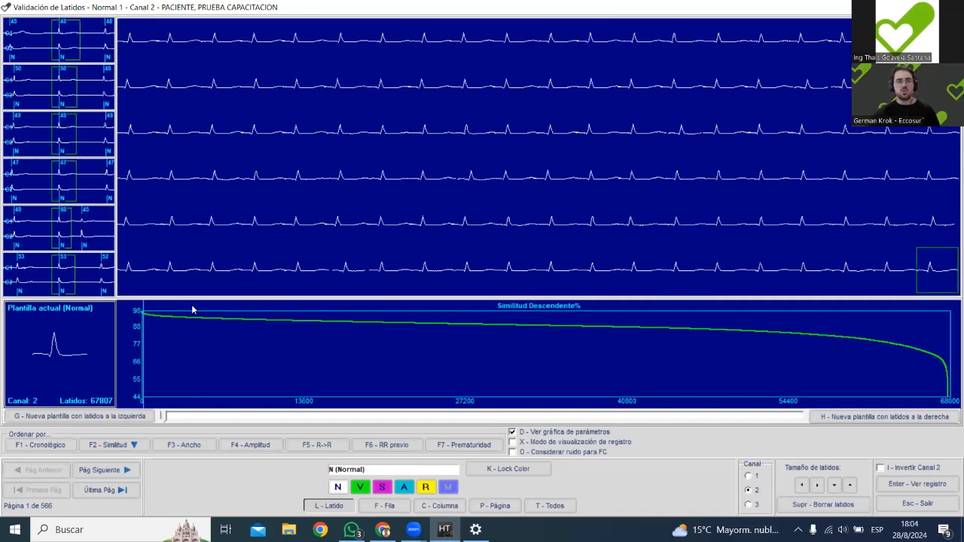
Examine beats along Normal 1's similarity curve to its low end, view one in the full record, and return to the start.
left_click_drag(161, 325, 225, 328)
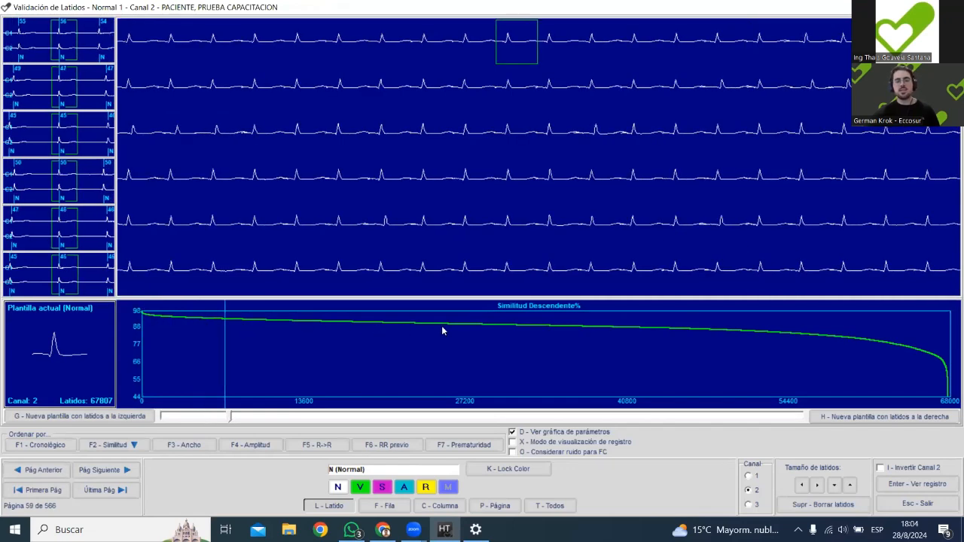
mouse_move(257, 340)
left_mouse_down()
mouse_move(854, 329)
mouse_move(940, 345)
mouse_move(932, 343)
left_mouse_up()
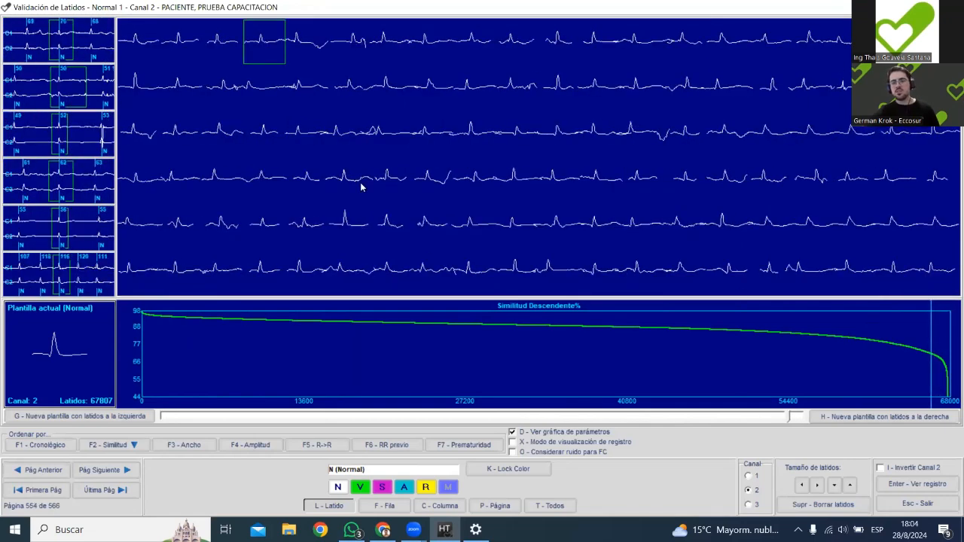
left_click(558, 84)
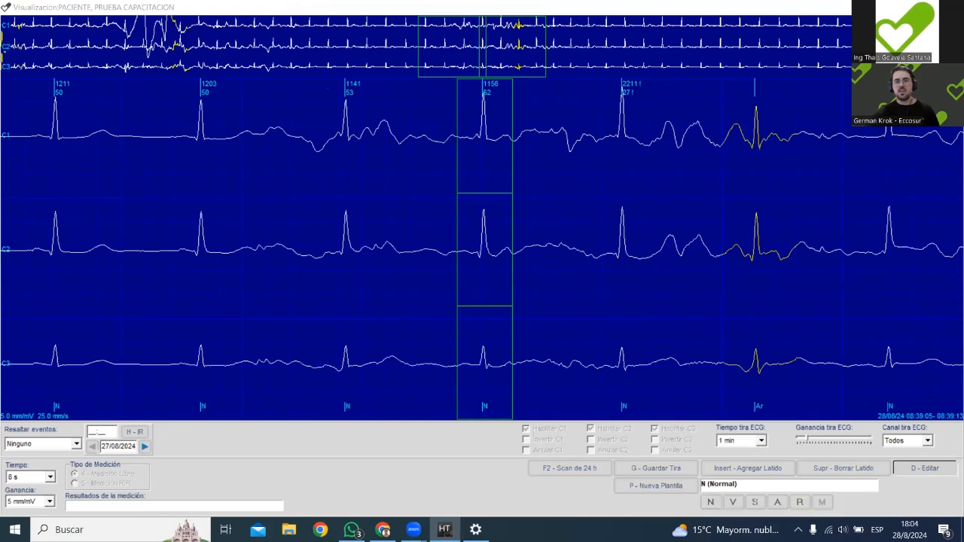
left_click(951, 6)
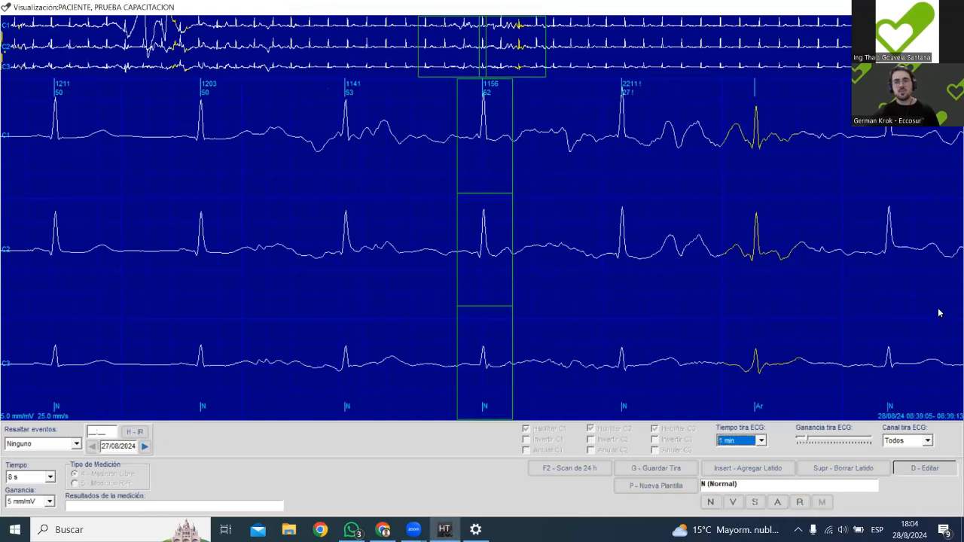
left_click(433, 87)
left_click_drag(663, 322, 140, 320)
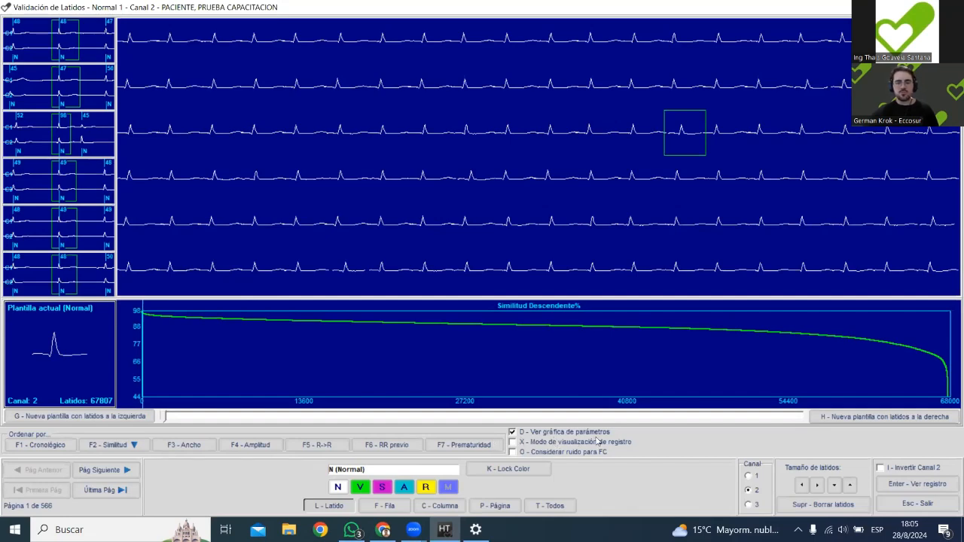
Turn on the record display mode for Normal 1 and inspect the first page's beats in the three-channel trace.
left_click(512, 442)
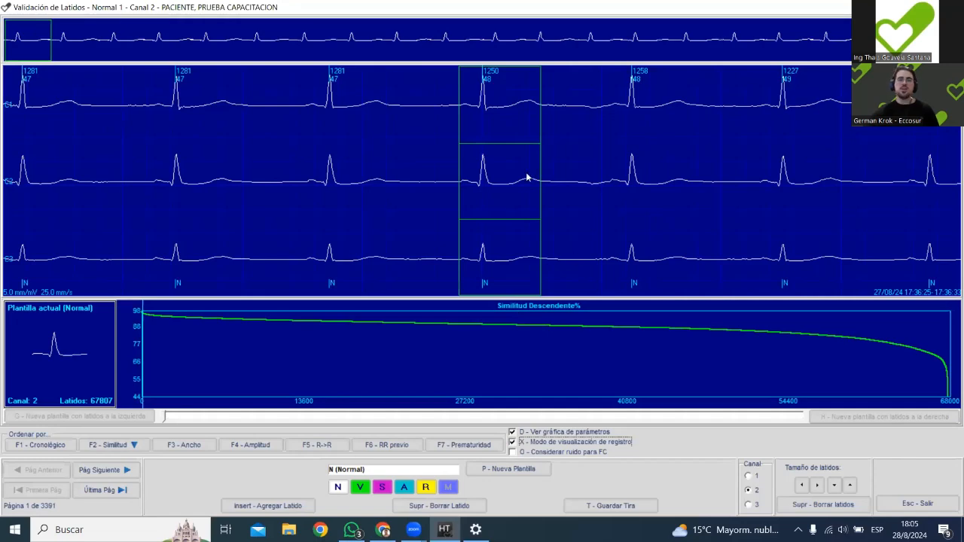
left_click(85, 42)
left_click(106, 39)
left_click(175, 45)
left_click(223, 41)
left_click(254, 41)
left_click(304, 38)
left_click(351, 38)
left_click(397, 38)
left_click(452, 37)
left_click(497, 35)
left_click(544, 36)
left_click(601, 36)
left_click(646, 38)
left_click(687, 38)
left_click(823, 42)
left_click(874, 41)
left_click(211, 37)
left_click(142, 41)
left_click(60, 34)
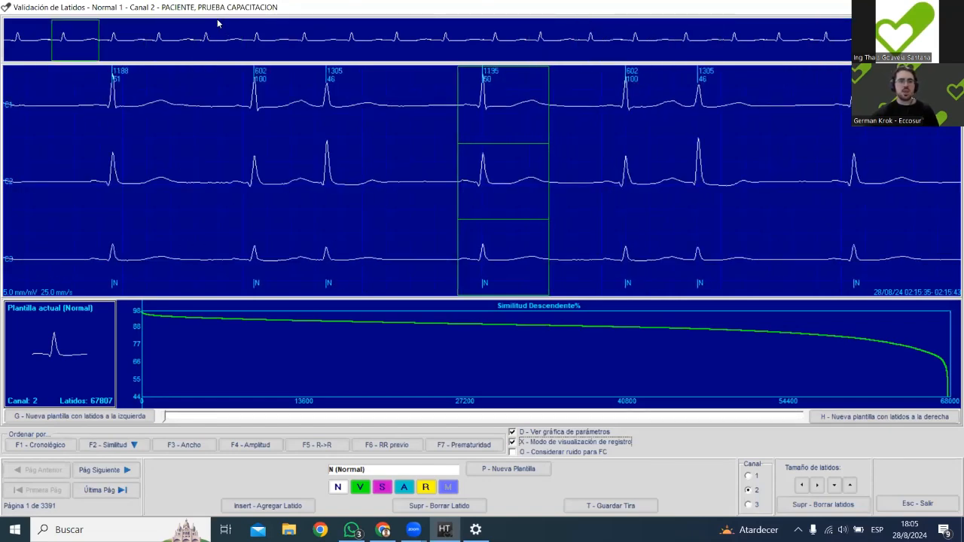
left_click(160, 30)
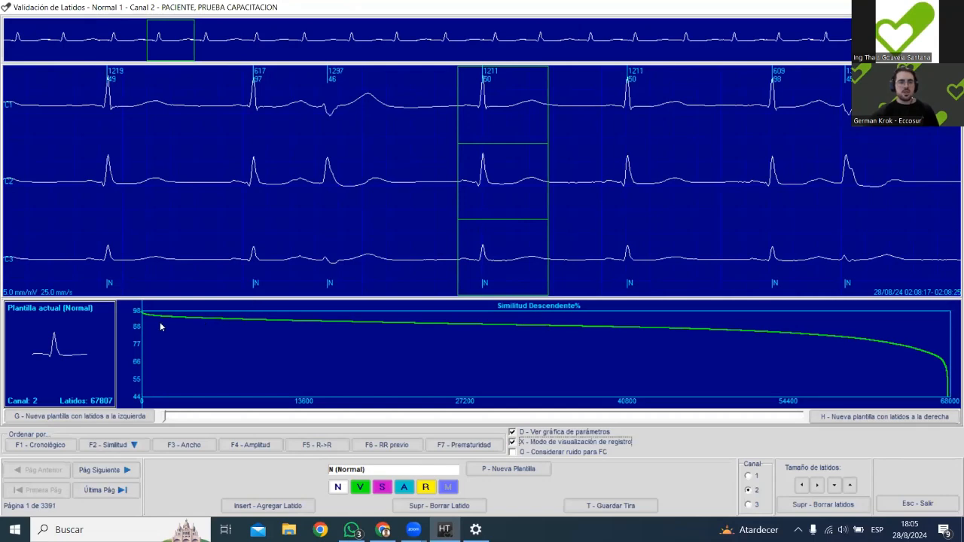
Inspect Normal 1 beats at several points along the first third of the similarity curve and return to the templates.
left_click_drag(148, 321, 170, 332)
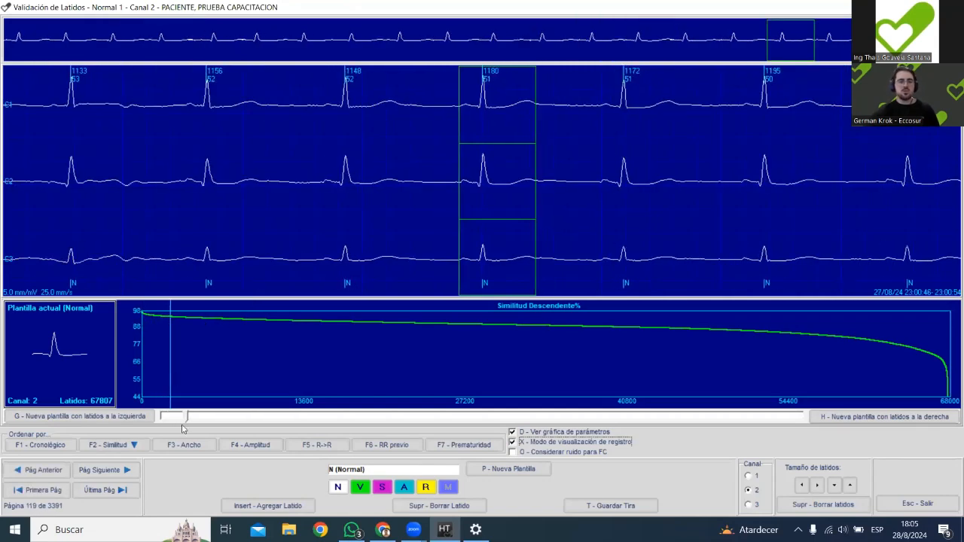
left_click_drag(187, 417, 254, 410)
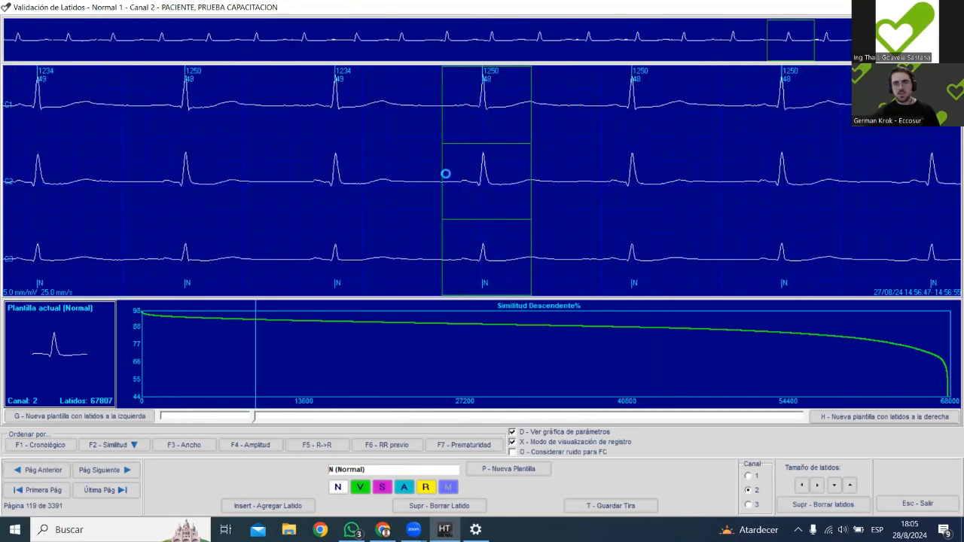
left_click(305, 323)
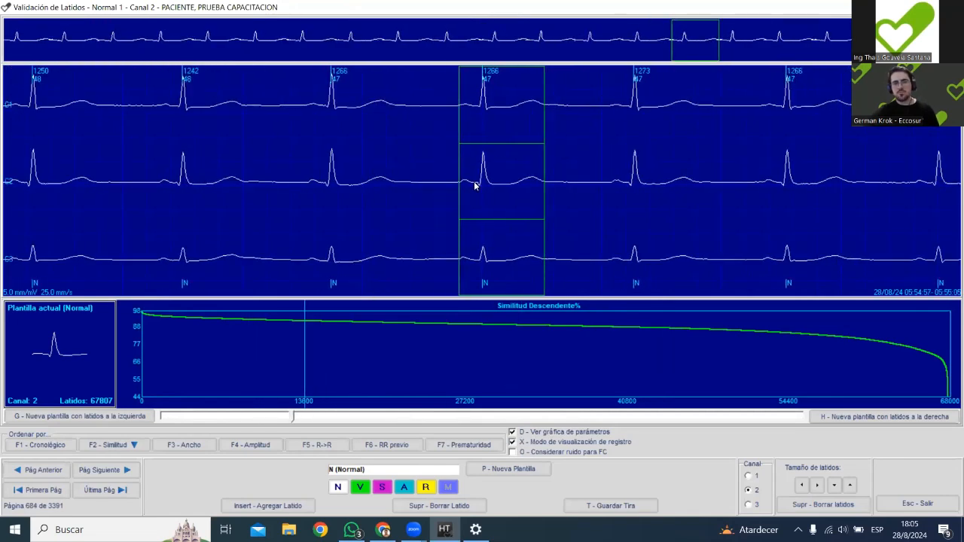
left_click(383, 342)
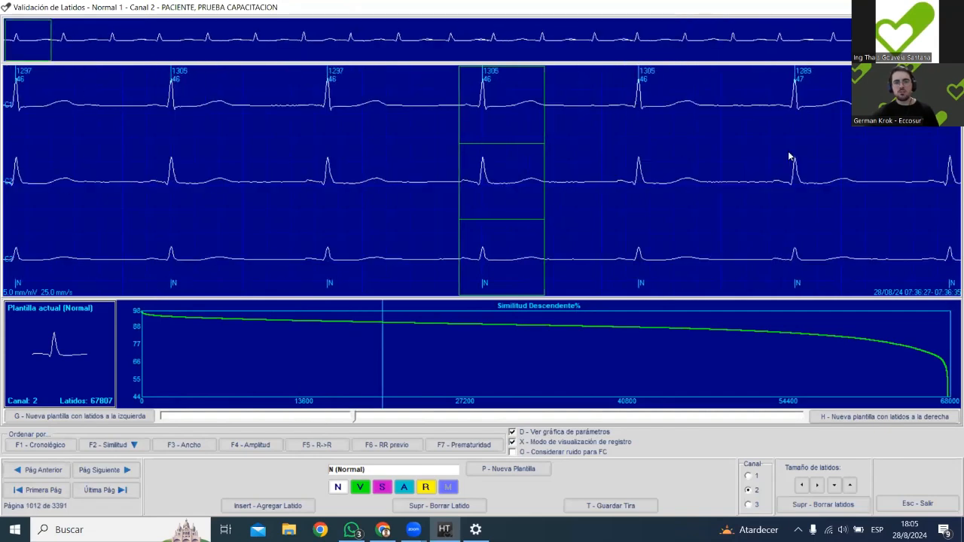
key("g")
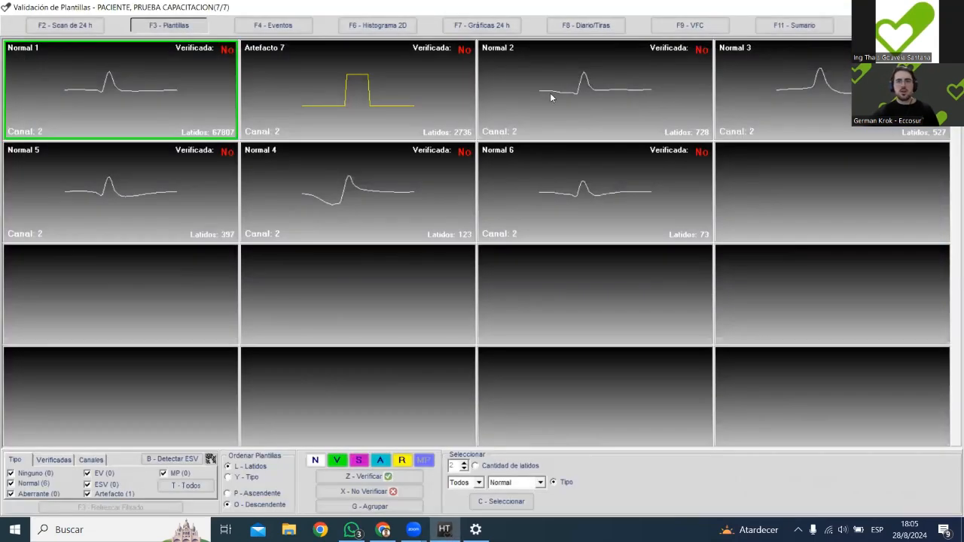
Open template Normal 2, inspect its beats along the similarity curve in the record display, and return to the templates.
double_click(565, 87)
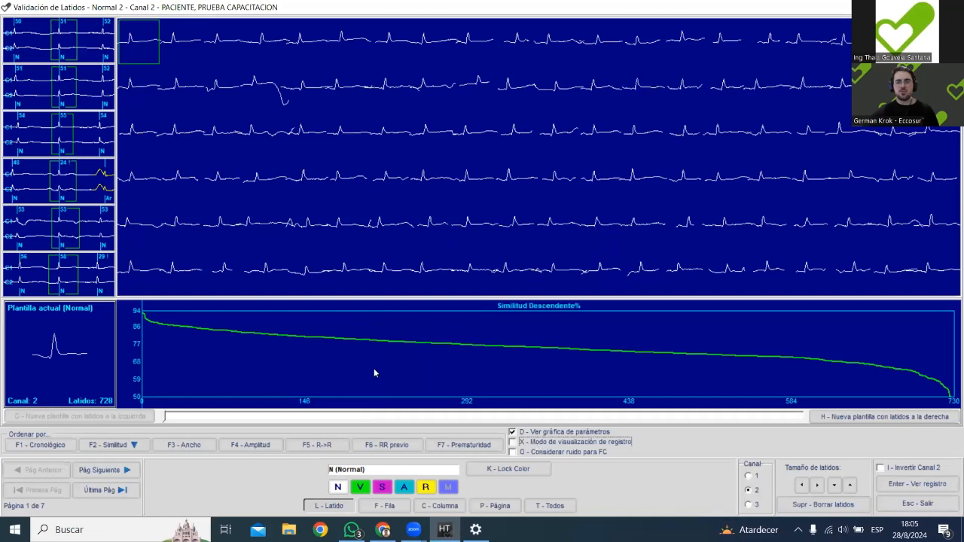
left_click_drag(225, 347, 757, 347)
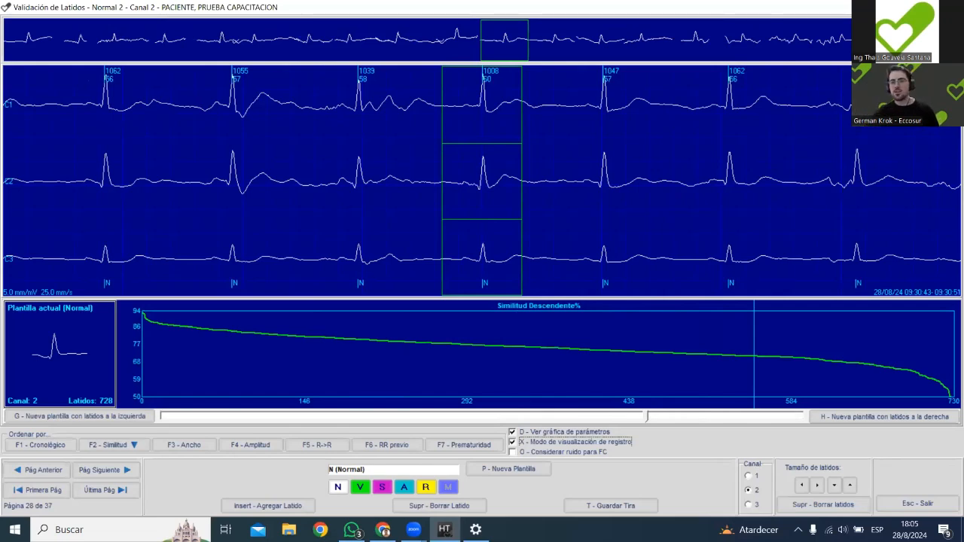
key("Escape")
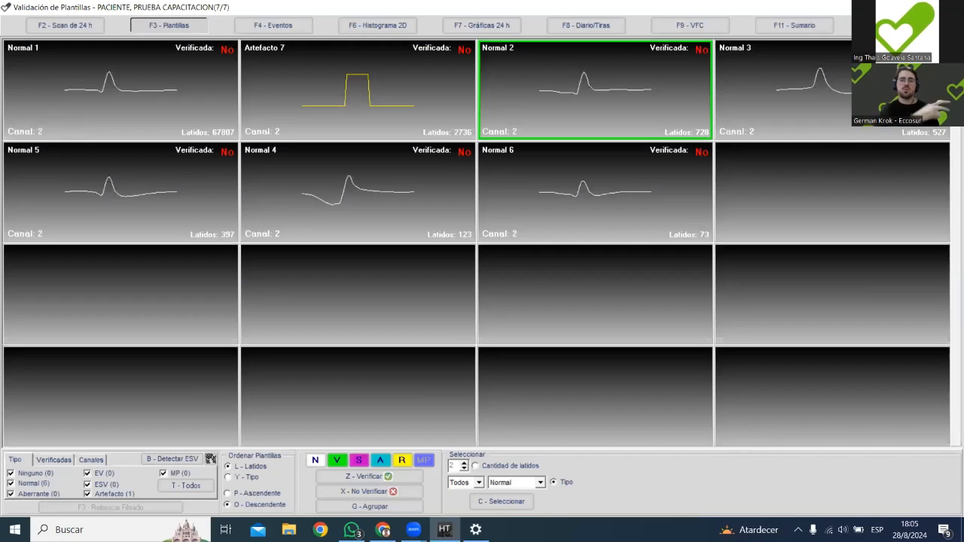
Open template Normal 3 and examine the shape of its beats up to the middle of the similarity curve.
left_click(818, 118)
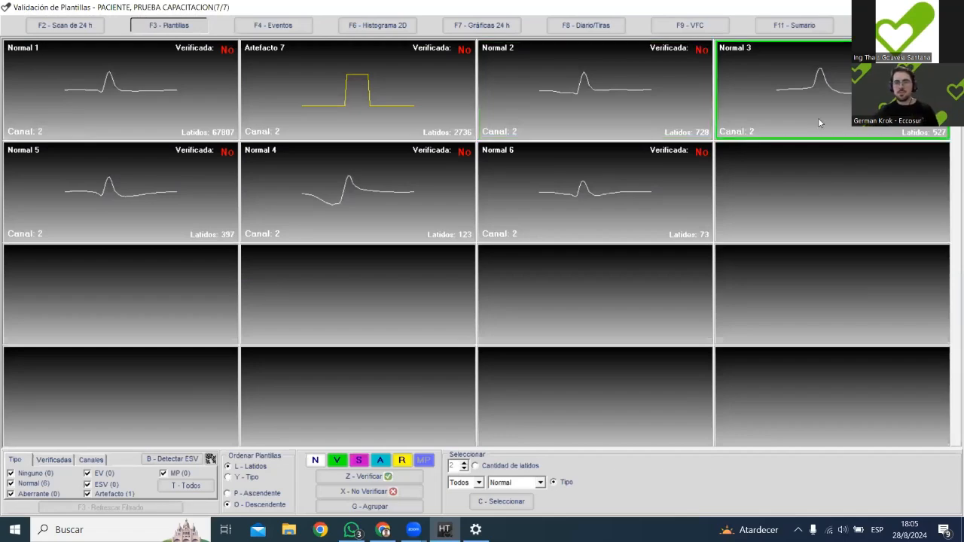
double_click(818, 118)
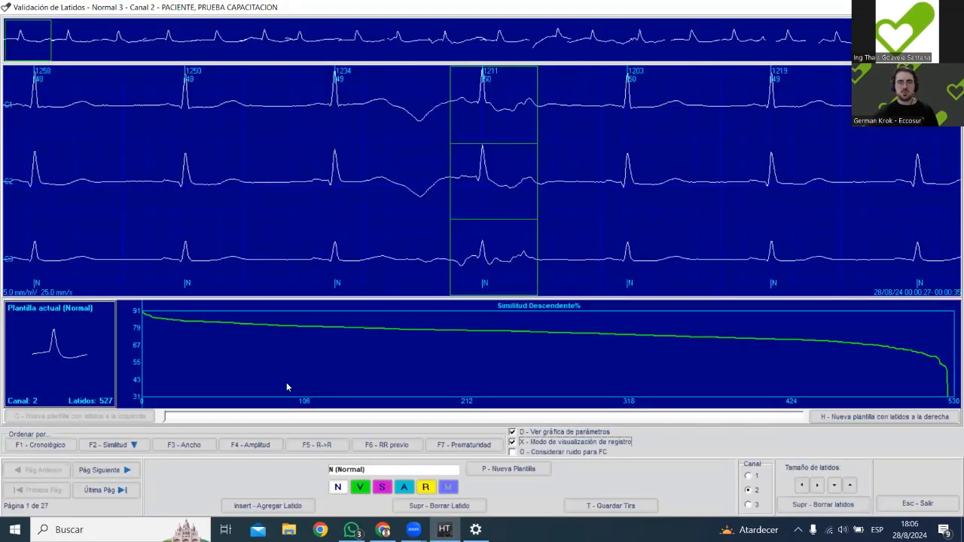
left_click(302, 358)
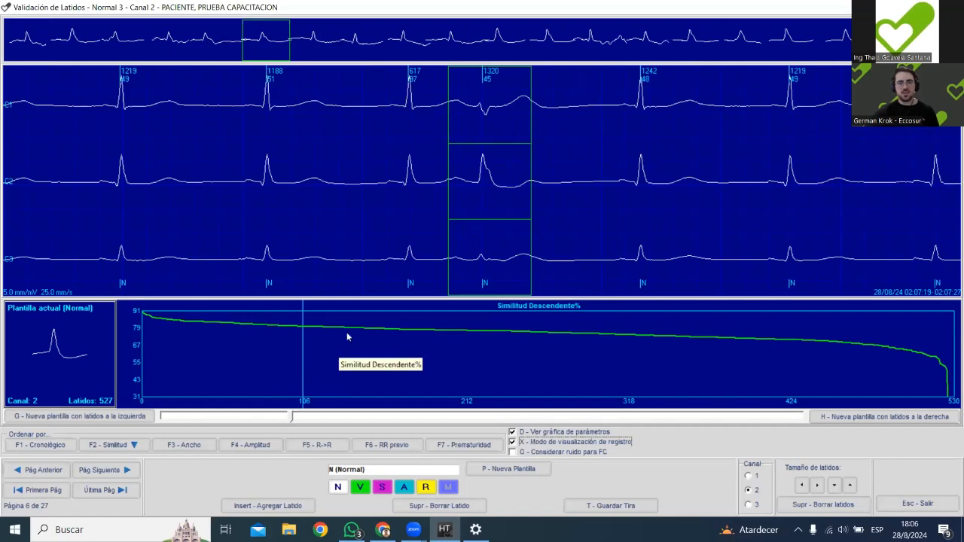
left_click_drag(292, 354, 522, 350)
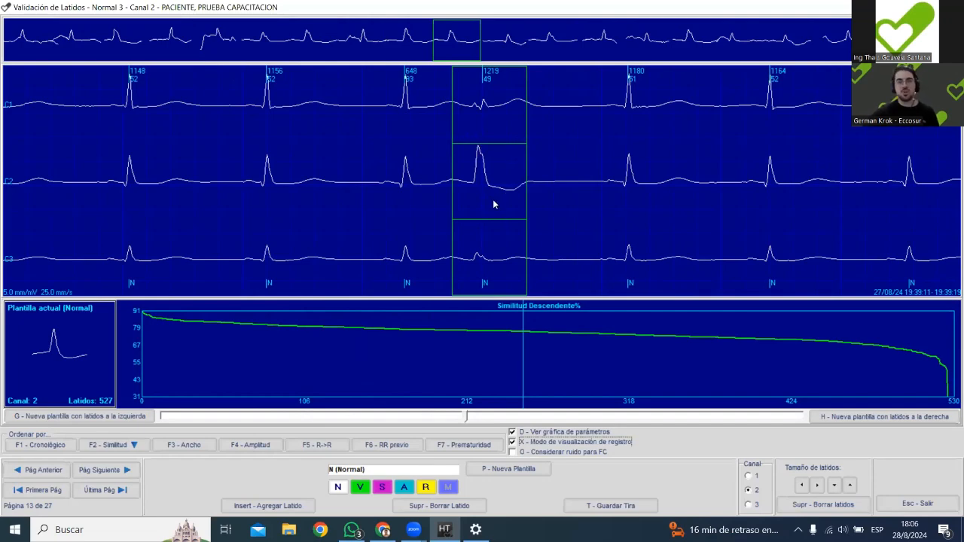
scroll(498, 204, "down", 13)
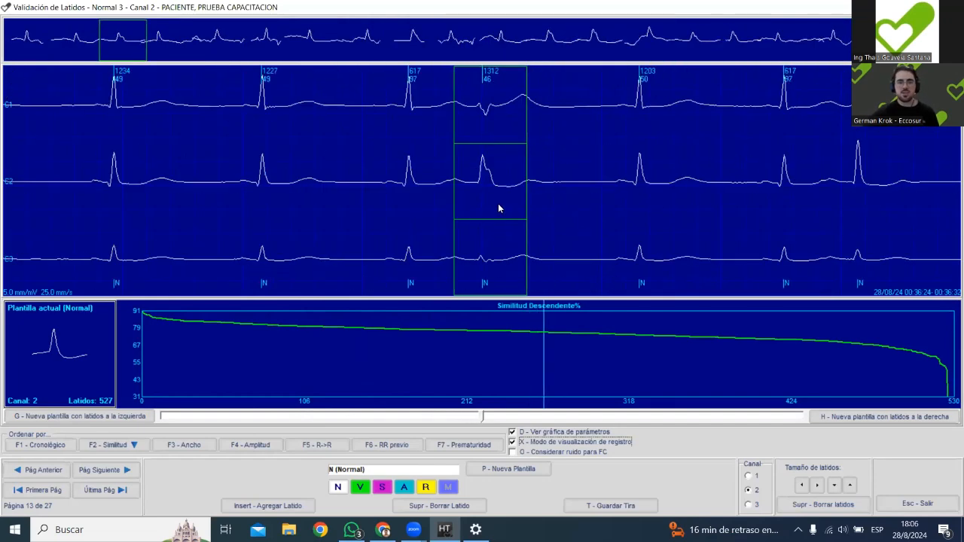
Pick the premature wide beat on page 5 of Normal 3 and search all templates for matches to a new V template on channel 2.
scroll(498, 204, "down", 6)
scroll(498, 204, "down", 3)
left_click_drag(552, 341, 277, 343)
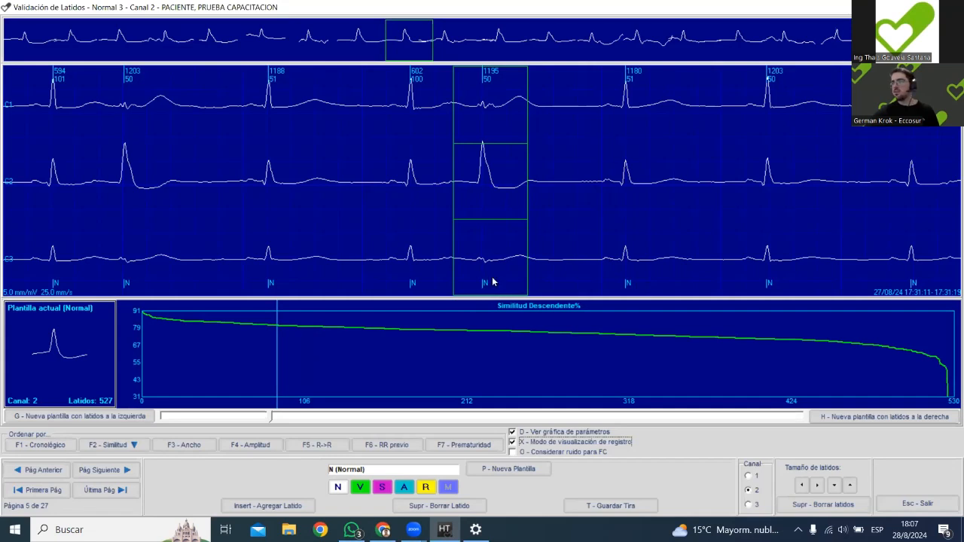
left_click(513, 469)
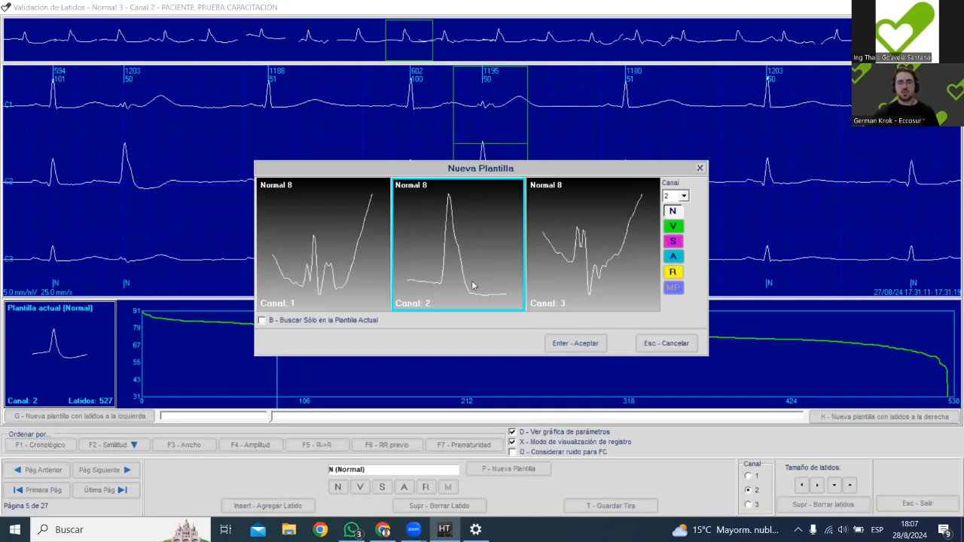
left_click(675, 227)
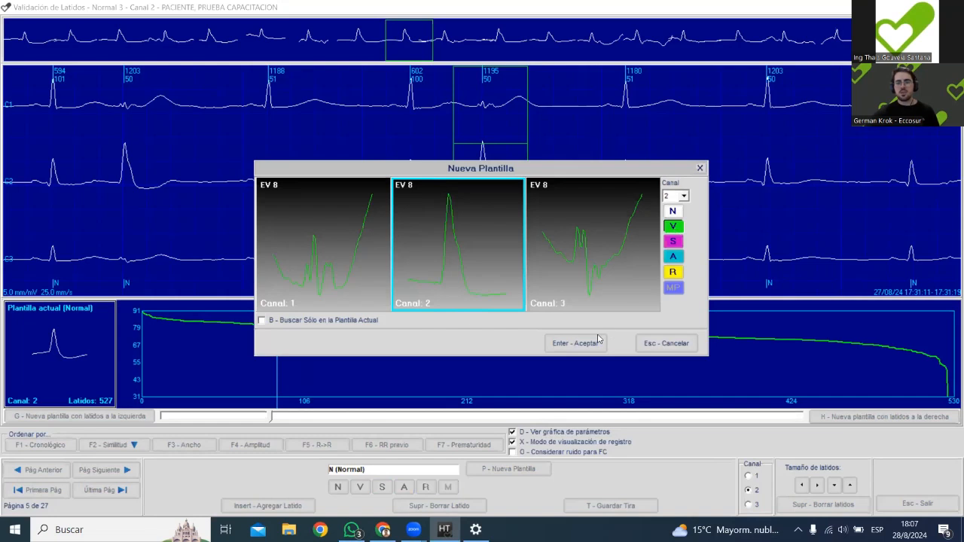
left_click(298, 323)
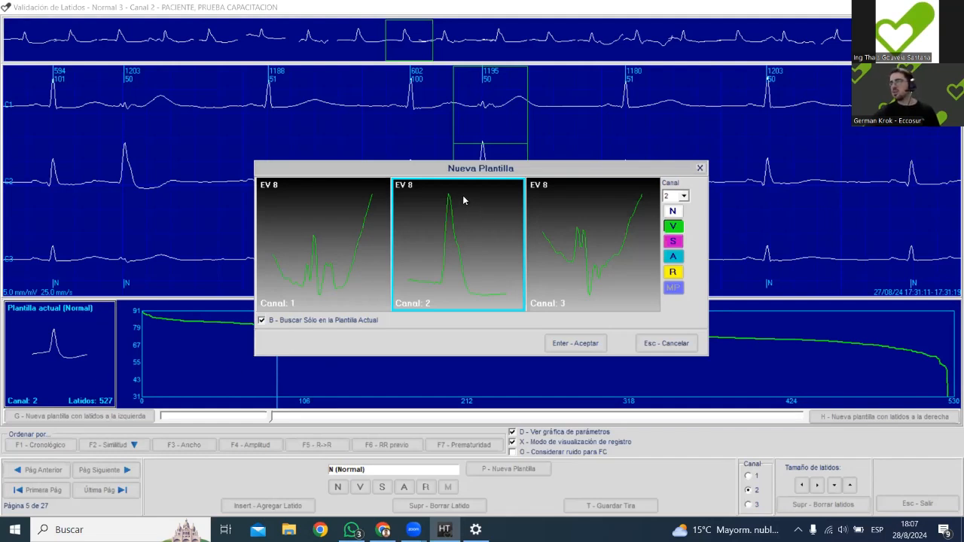
left_click(300, 323)
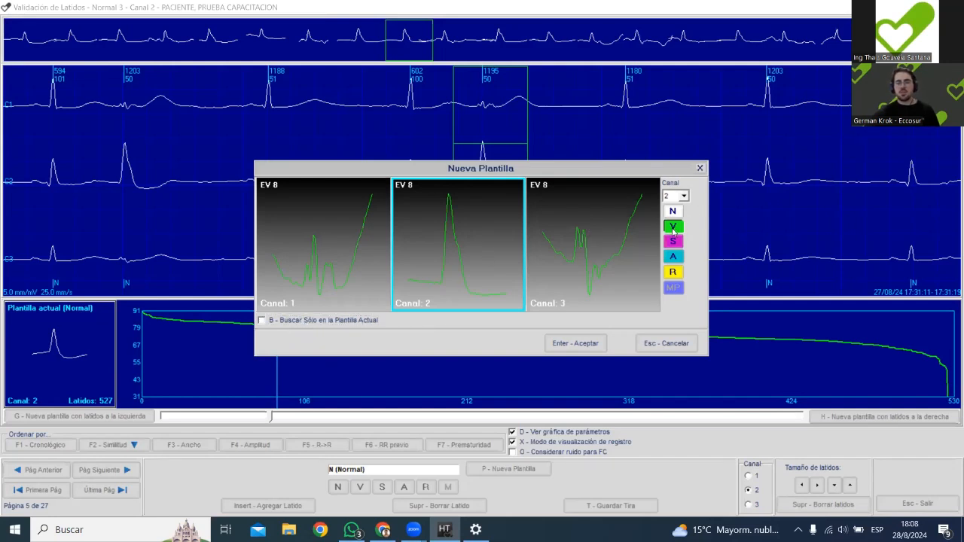
left_click(574, 343)
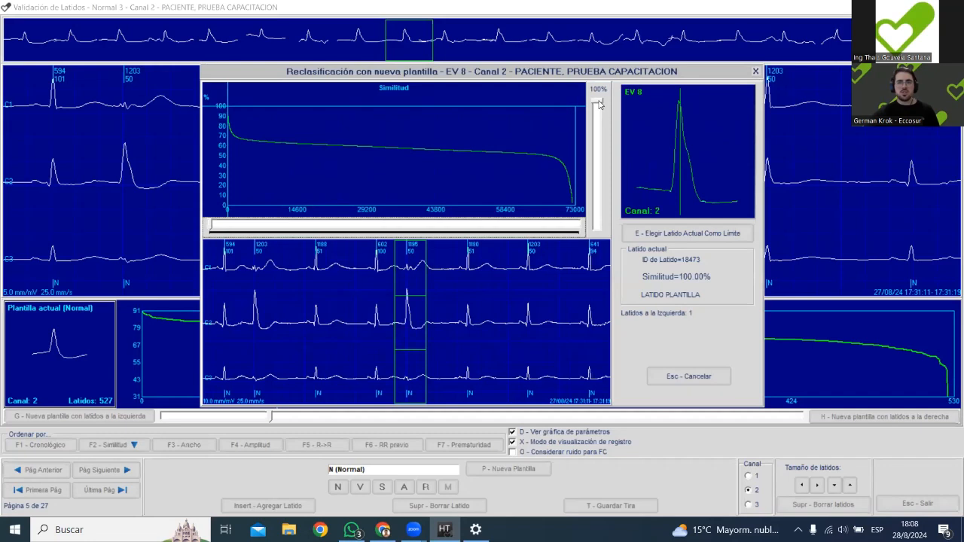
Examine how closely the beats match the new V template while lowering the similarity threshold from 100% to about 75%.
left_click_drag(600, 105, 598, 121)
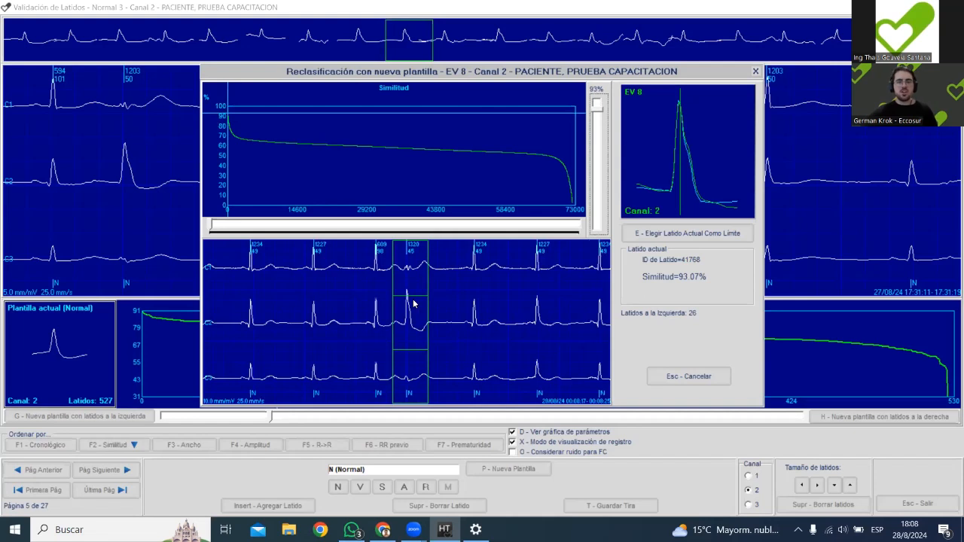
left_click(596, 130)
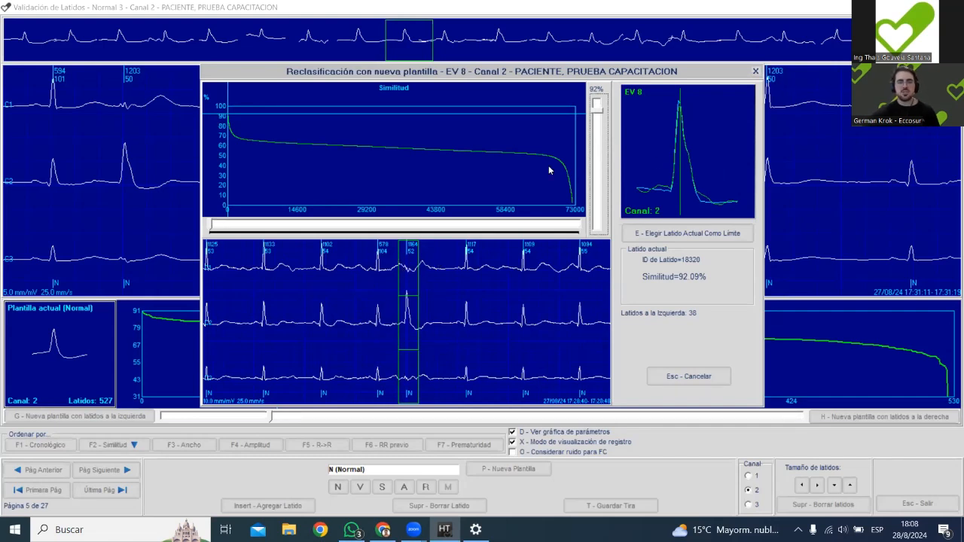
scroll(606, 141, "up", 5)
scroll(598, 117, "down", 2)
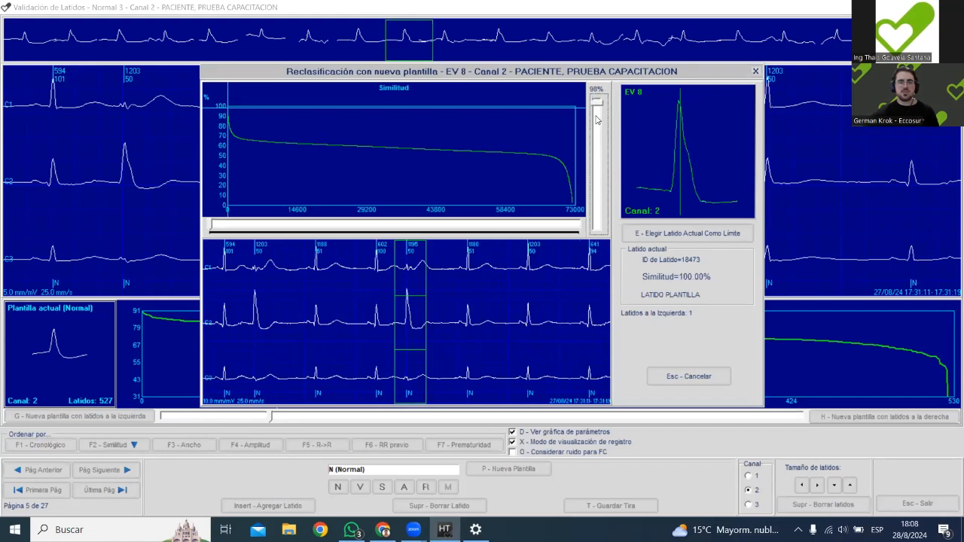
scroll(597, 119, "down", 4)
scroll(596, 119, "down", 8)
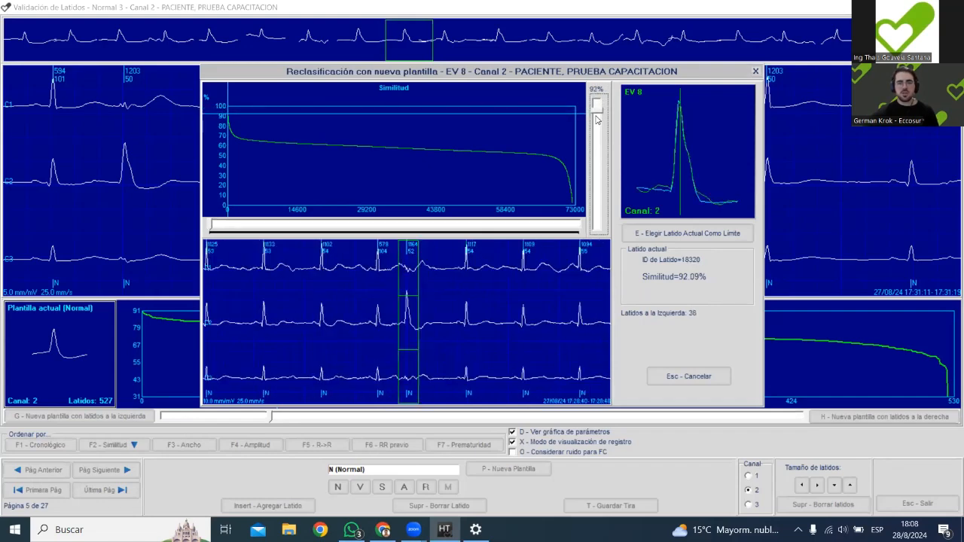
scroll(597, 121, "down", 7)
scroll(597, 123, "down", 5)
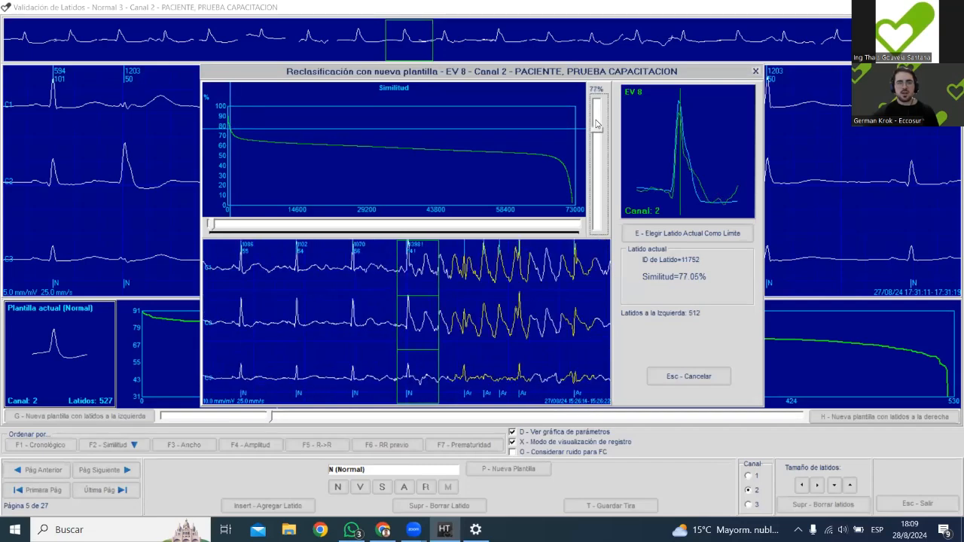
scroll(596, 123, "up", 1)
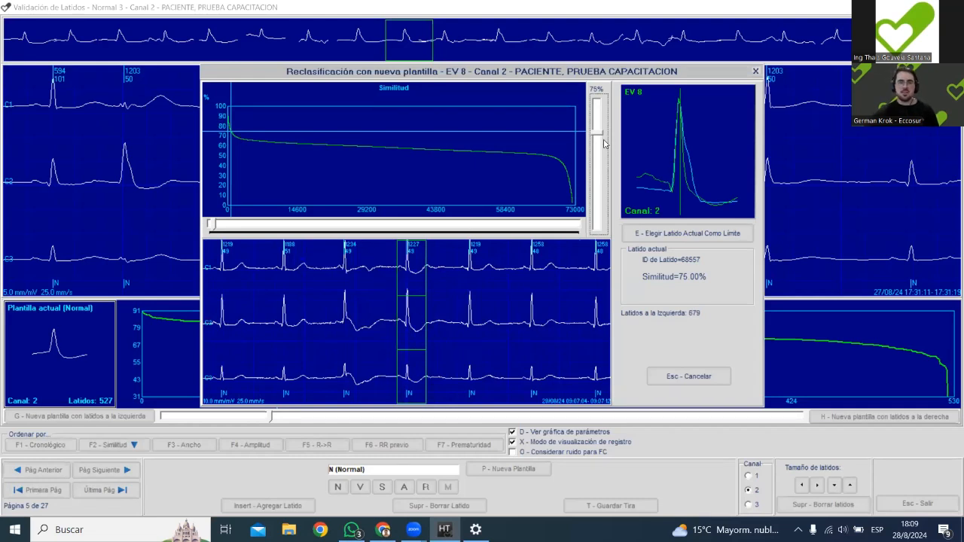
Set the beat at 79% similarity as the limit for the new ventricular template and go to the generated template.
scroll(604, 144, "up", 1)
scroll(604, 144, "up", 3)
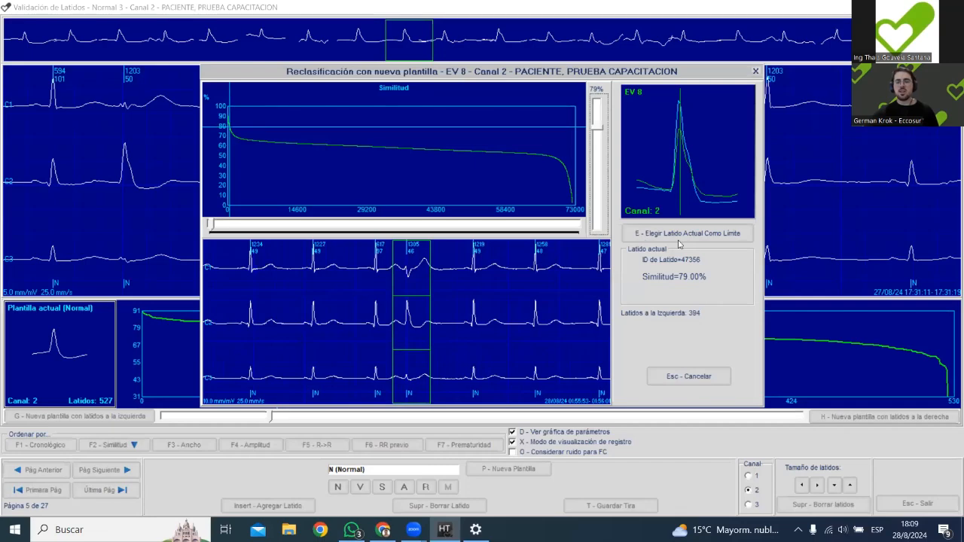
left_click(632, 233)
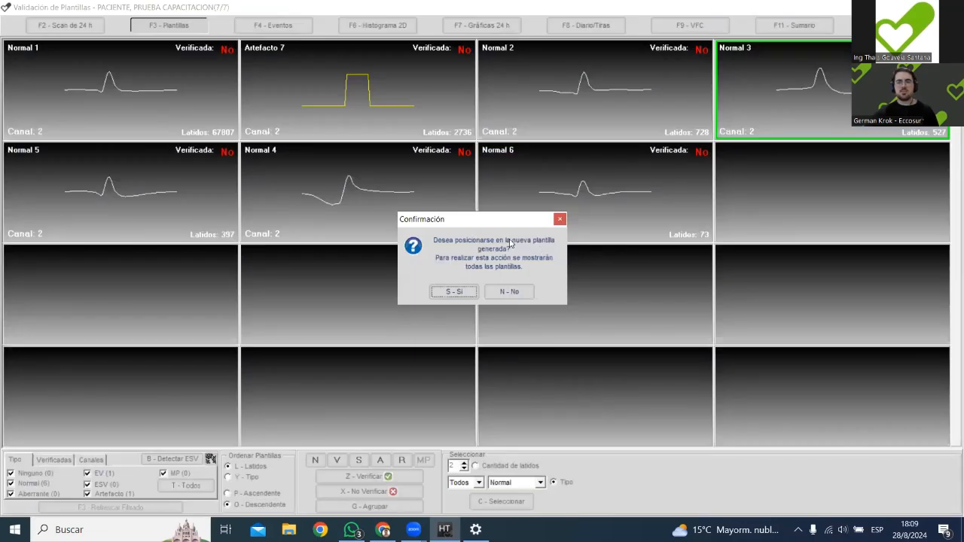
left_click(462, 292)
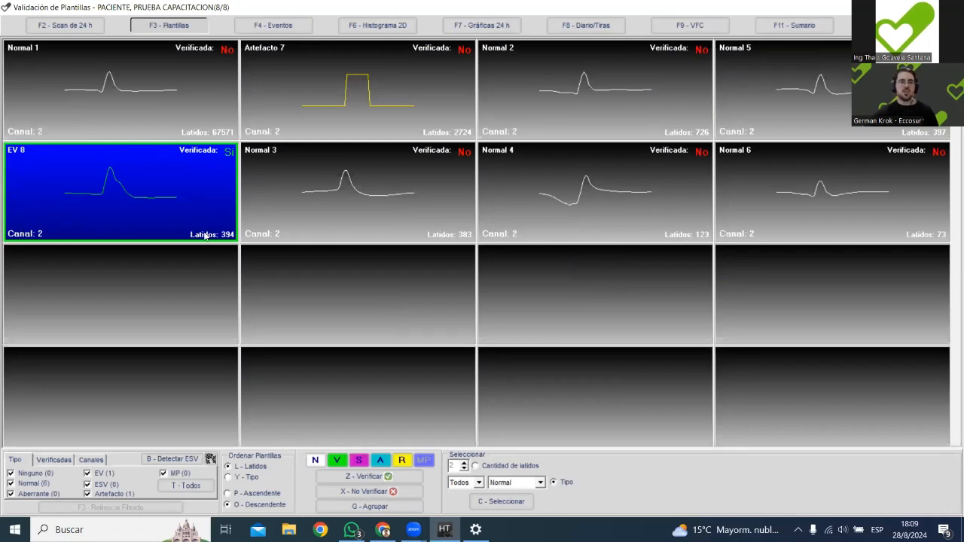
Open template EV 8 and inspect its beats along the similarity curve as far as page 14.
double_click(143, 176)
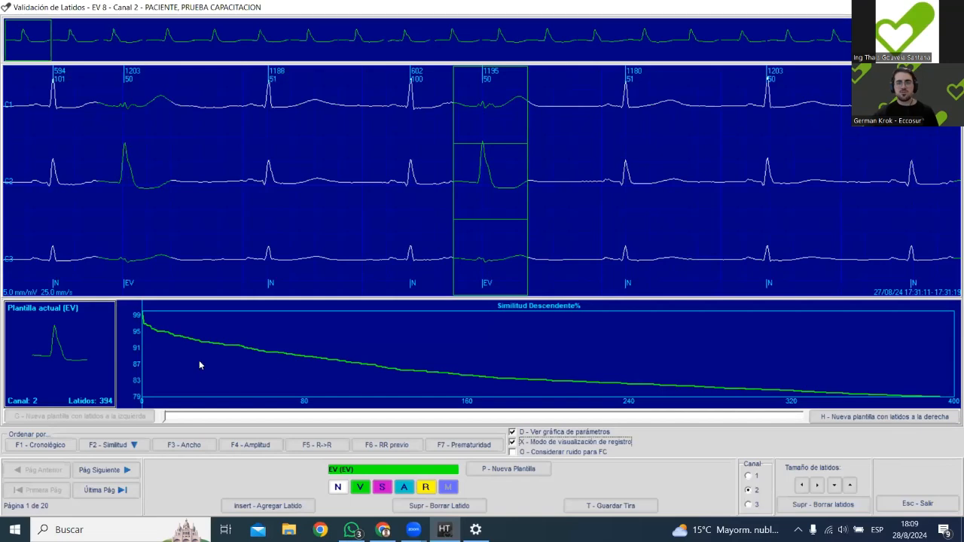
mouse_move(198, 360)
left_mouse_down()
mouse_move(293, 357)
mouse_move(270, 357)
left_mouse_up()
left_click_drag(482, 358, 683, 356)
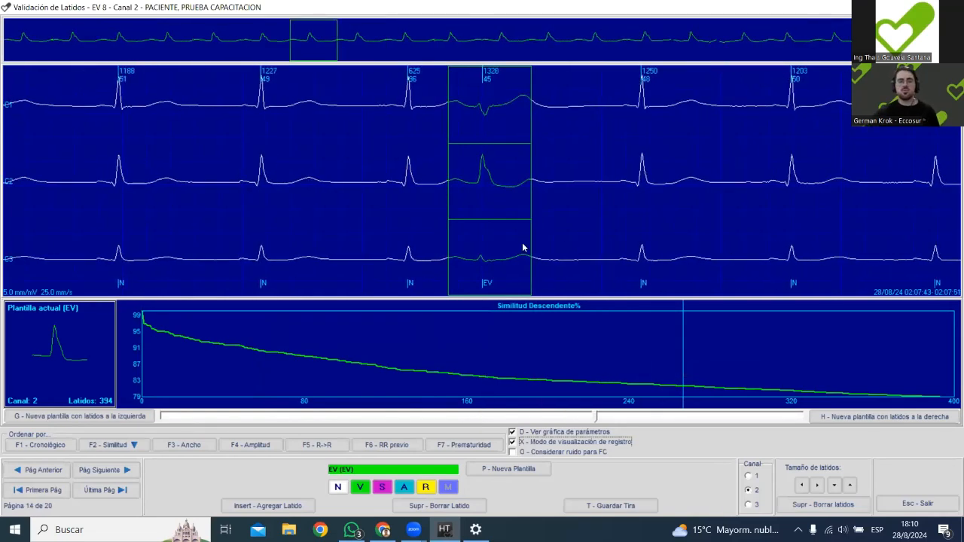
left_click_drag(691, 325, 704, 331)
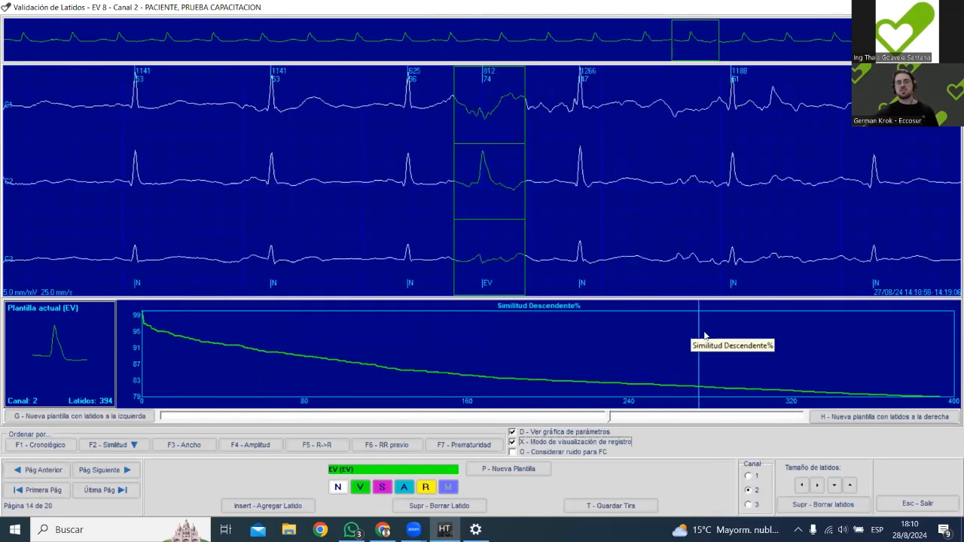
Try reclassifying a beat of EV 8 as Normal, and assign it back to the ventricular type.
key("n")
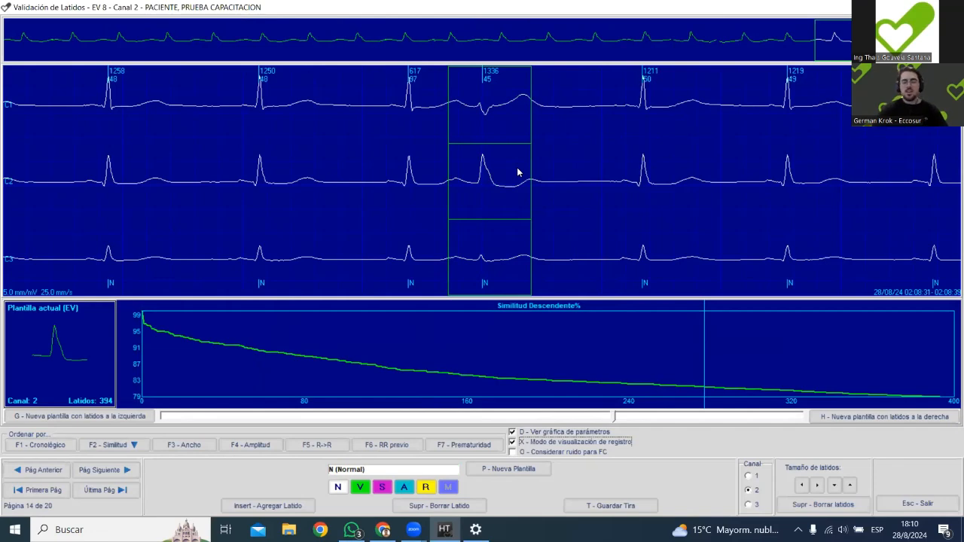
key("v")
Go to page 16 of EV 8 and examine the consecutive beats around its first ventricular beat in the three-channel trace.
key("Page_Down")
key("Page_Down")
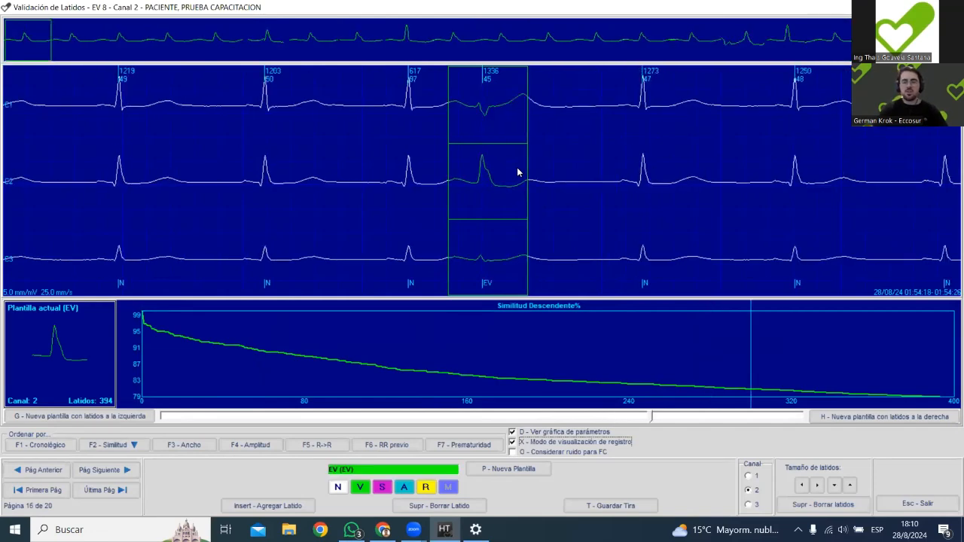
key("Right")
key("Right")
key("Right")
key("Right")
key("Right")
key("Right")
key("Right")
key("Right")
key("Right")
key("Right")
key("Right")
key("Right")
key("Right")
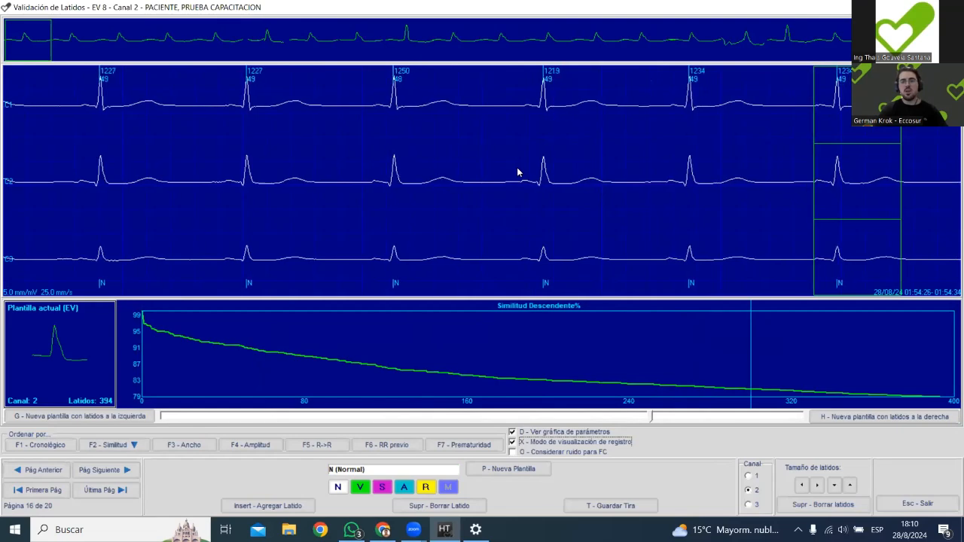
key("Right")
key("Right")
key("Right")
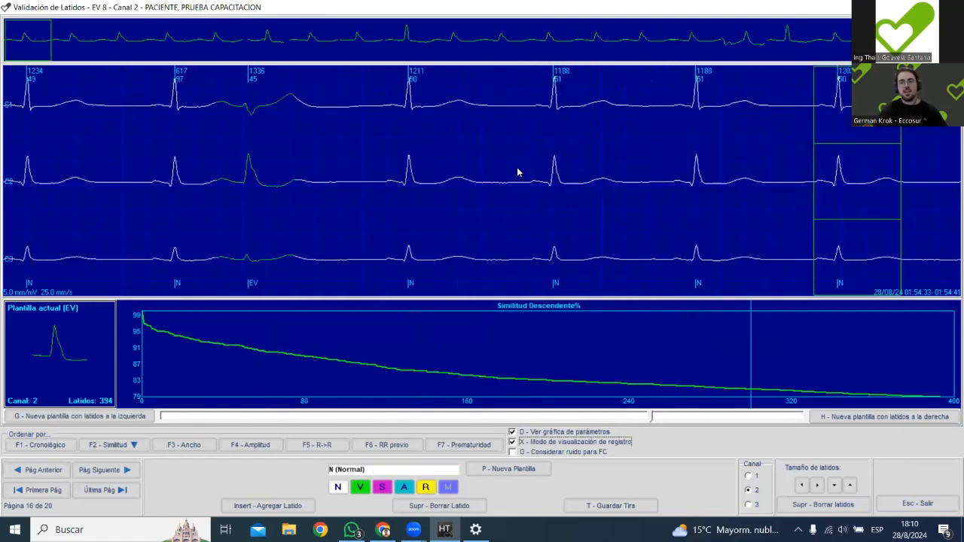
key("Left")
key("Left")
key("Left")
key("Left")
key("Left")
key("Left")
key("Left")
key("Right")
key("Right")
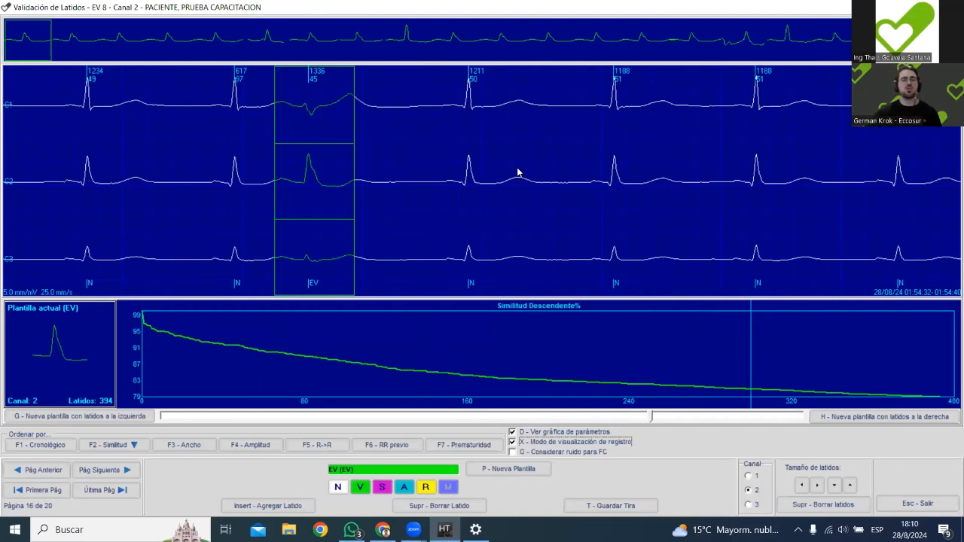
Check the remaining EV 8 beats across page 16 and return to the templates, saving the changes.
key("Right")
key("Right")
key("Right")
key("Right")
key("Right")
key("Right")
key("Right")
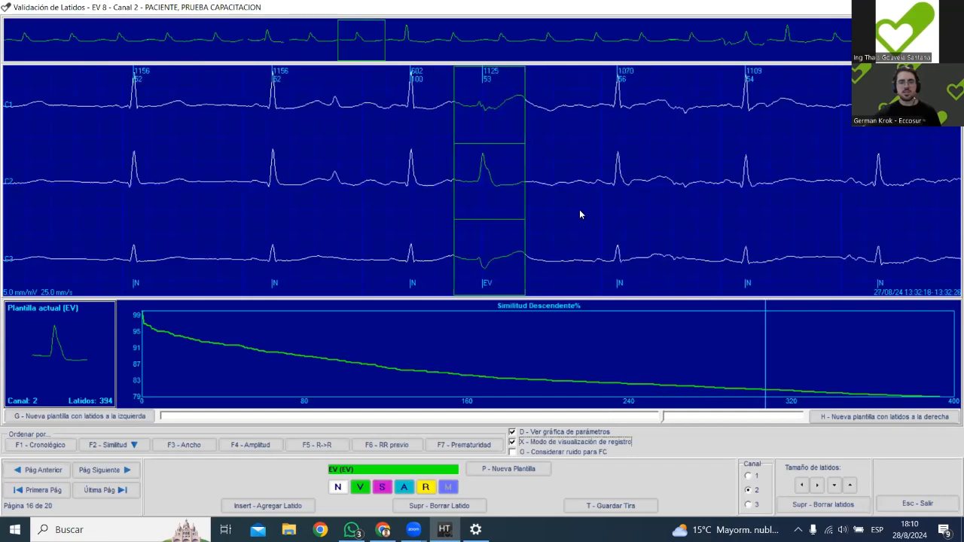
key("Right")
key("Right")
key("Right")
key("Right")
key("Right")
key("Right")
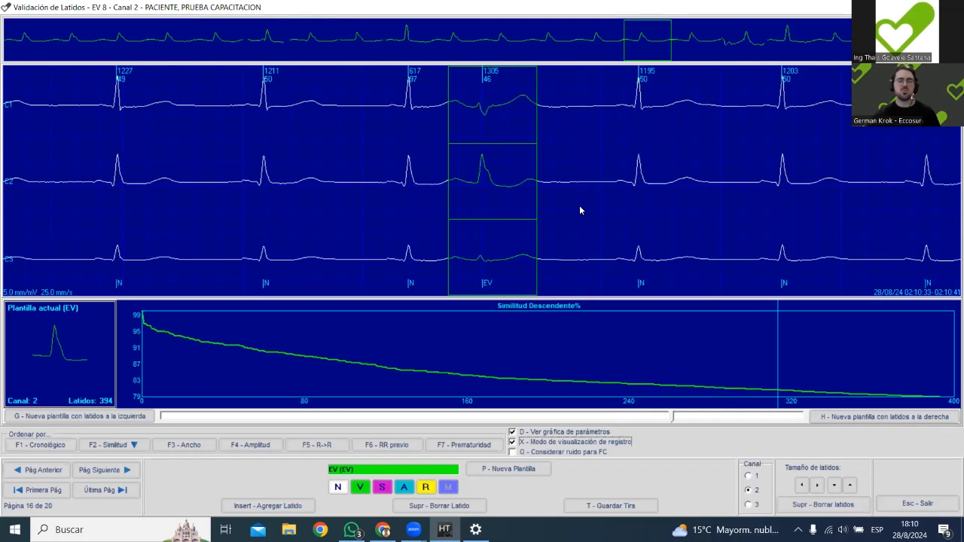
key("Right")
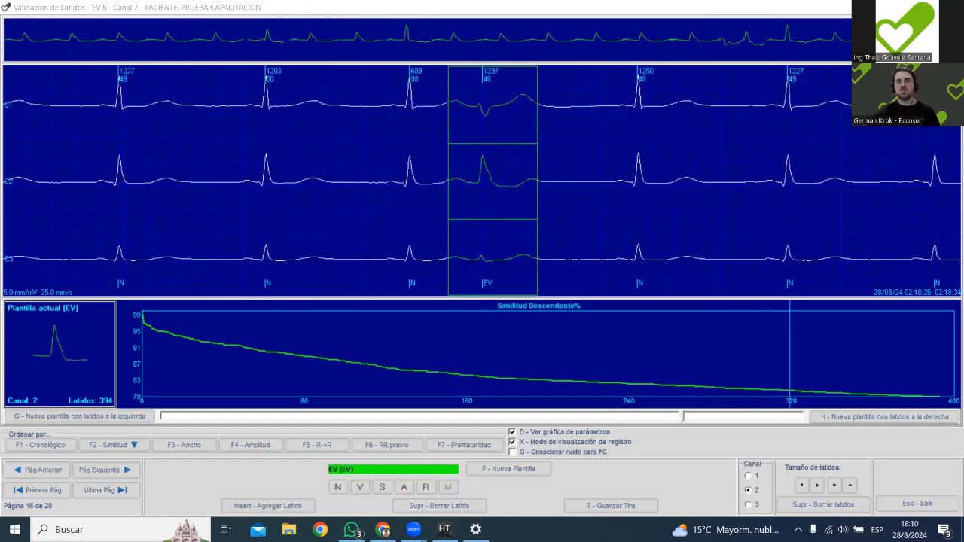
left_click(951, 8)
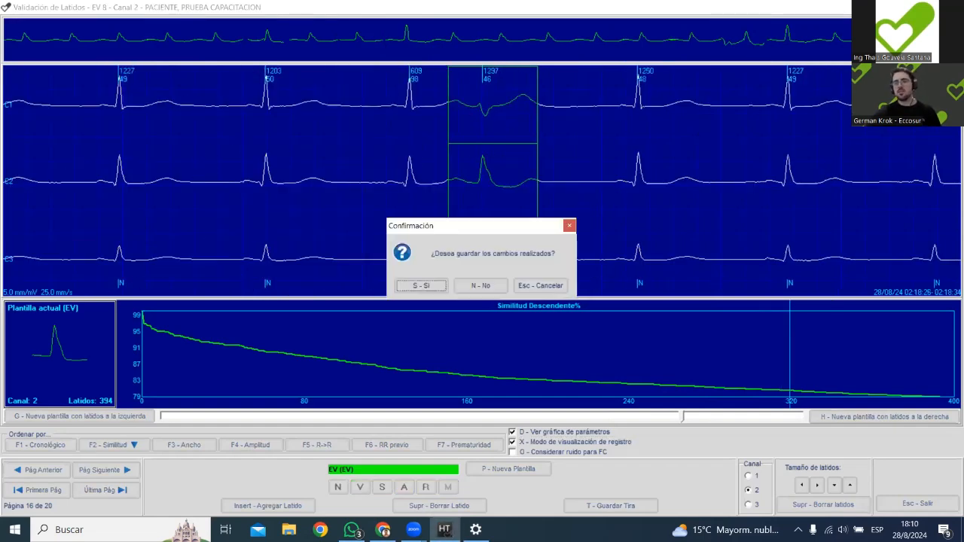
left_click(433, 286)
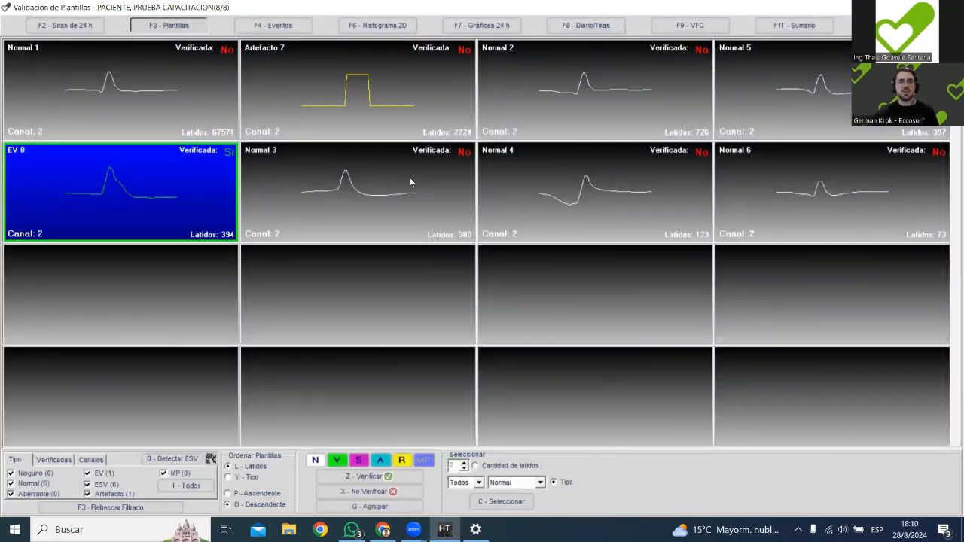
Open template Artefacto 7, turn on the record display mode, and go to the first beats of the similarity curve.
double_click(361, 85)
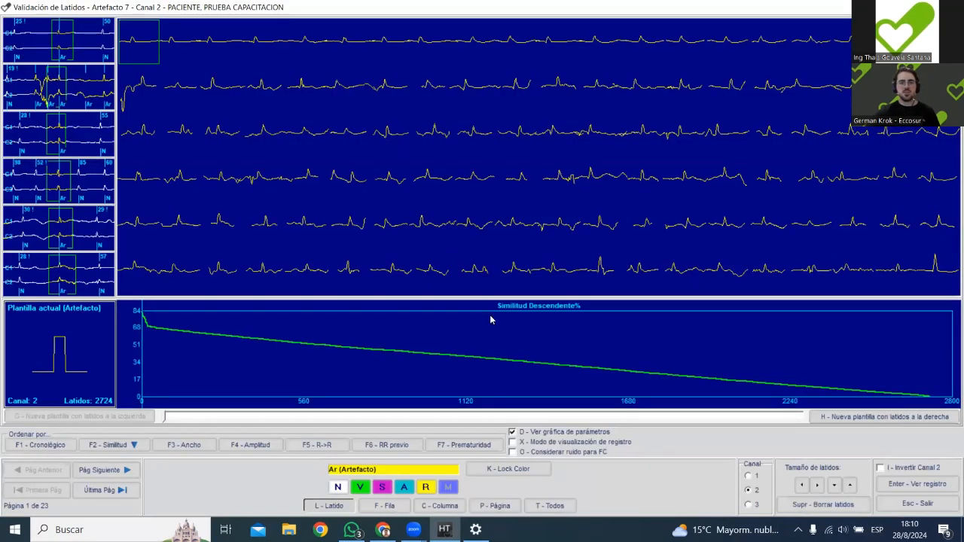
scroll(447, 230, "down", 4)
scroll(446, 230, "down", 13)
scroll(453, 228, "up", 13)
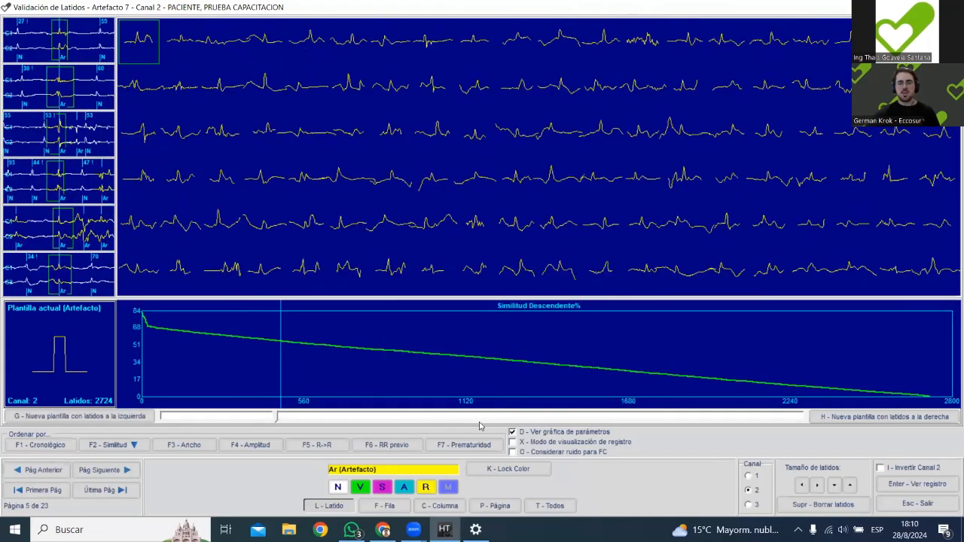
left_click(513, 442)
left_click_drag(311, 374, 135, 331)
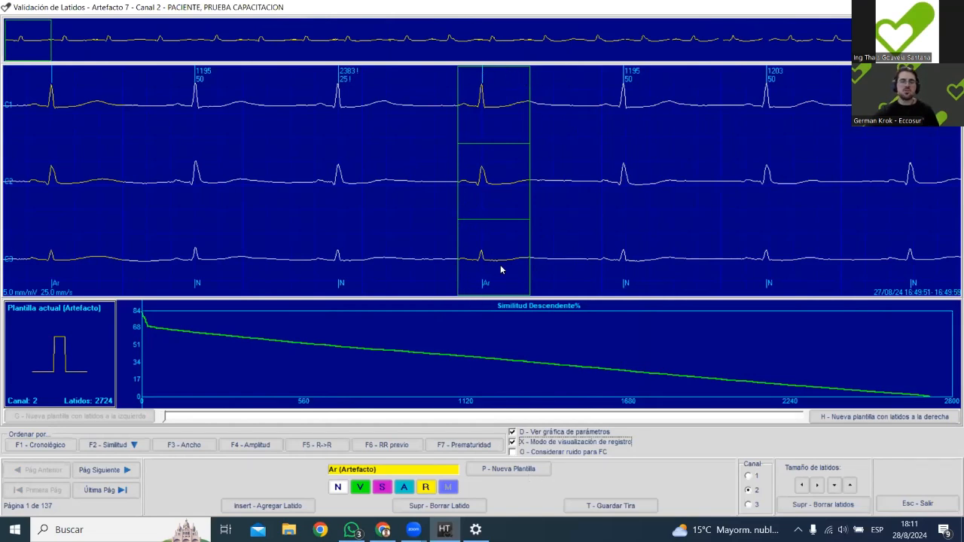
Define a new Normal template from the selected artefact beat on channel 1, searching only the current template, and start the reclassification.
left_click(509, 469)
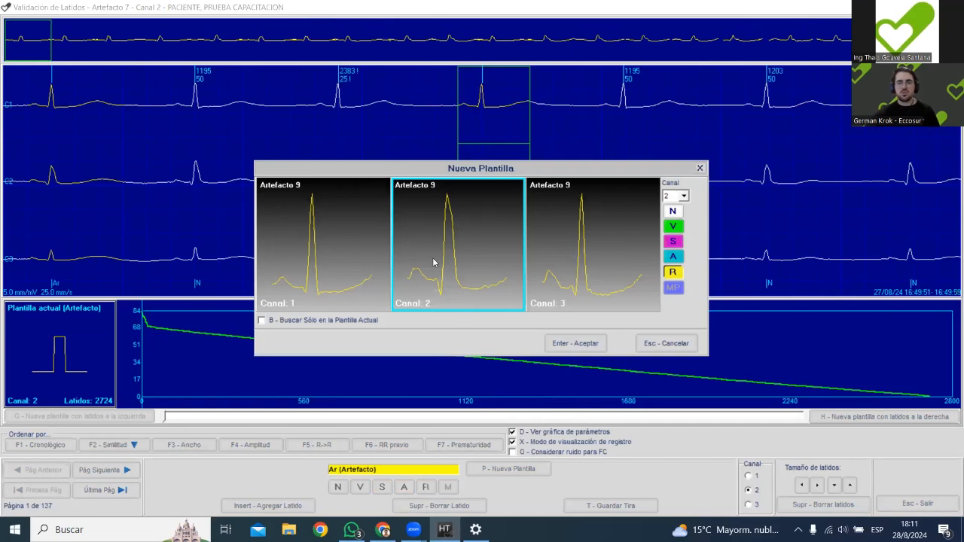
left_click(349, 250)
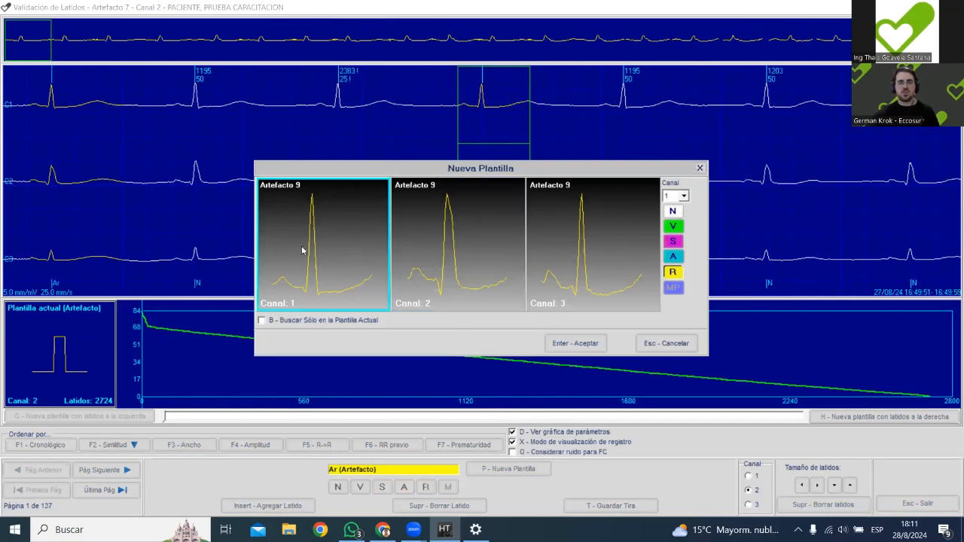
left_click(673, 212)
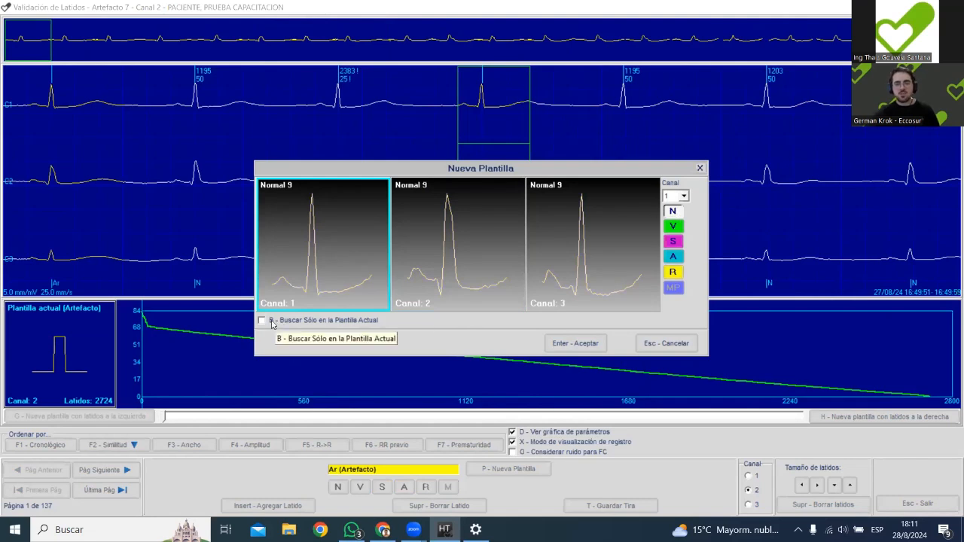
left_click(295, 323)
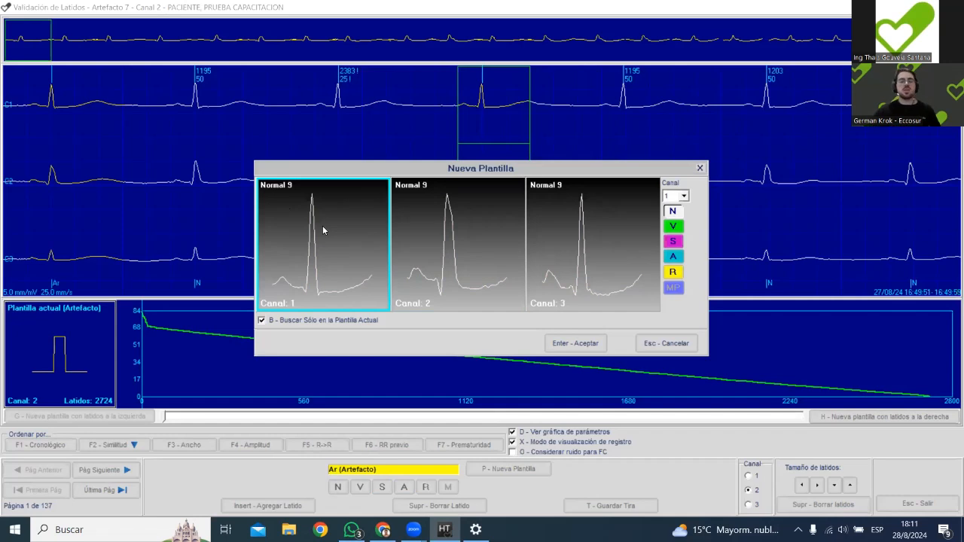
left_click(556, 343)
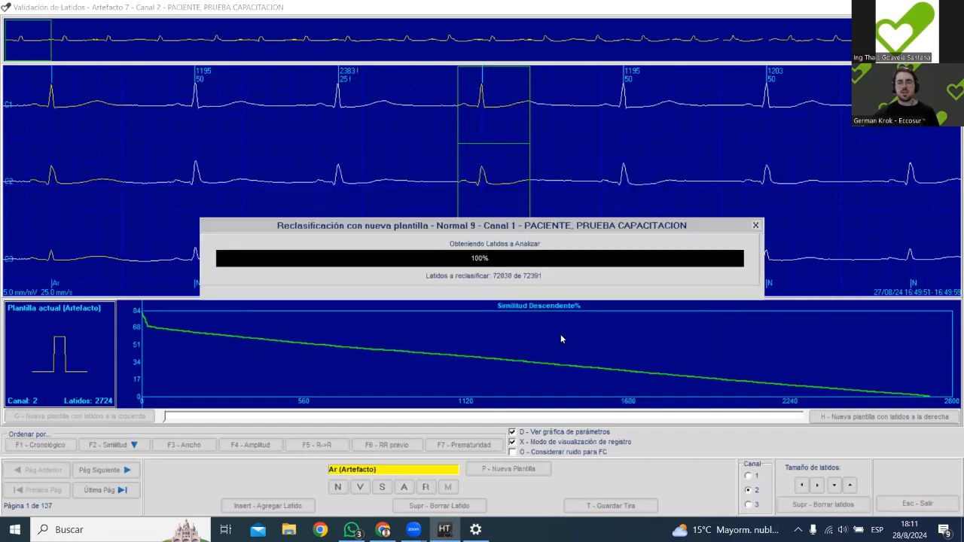
Lower the similarity threshold for the new Normal template to 69%, set the current beat as the limit, and confirm the reclassification.
scroll(595, 153, "down", 5)
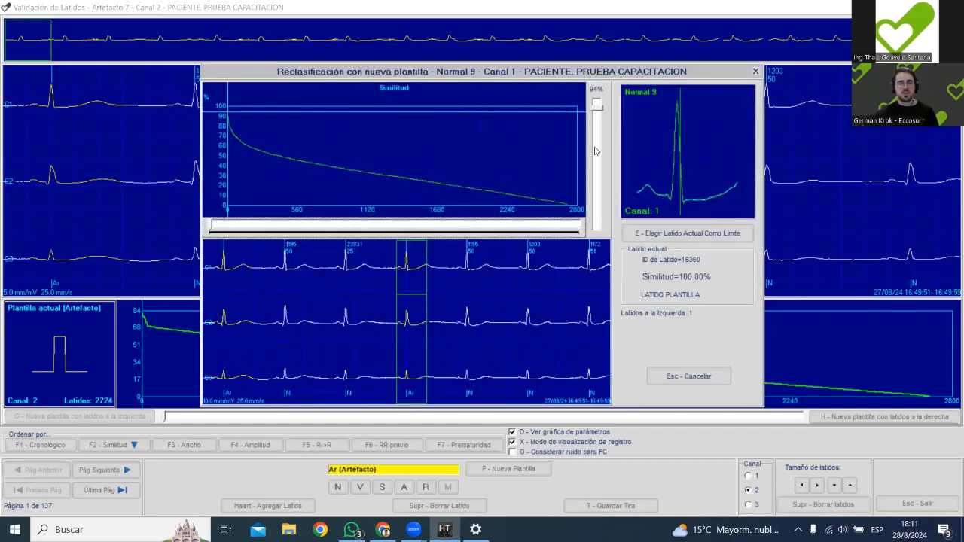
scroll(601, 154, "down", 3)
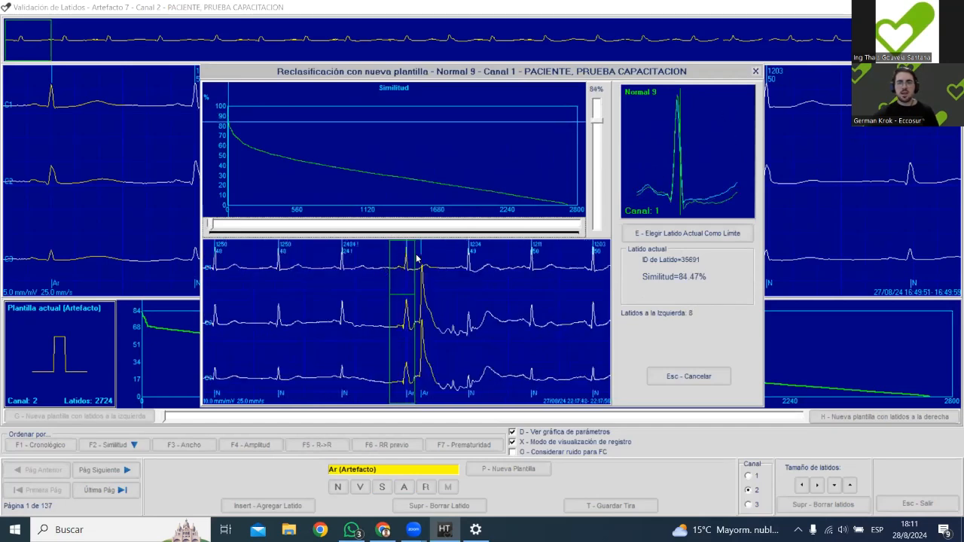
scroll(599, 163, "down", 3)
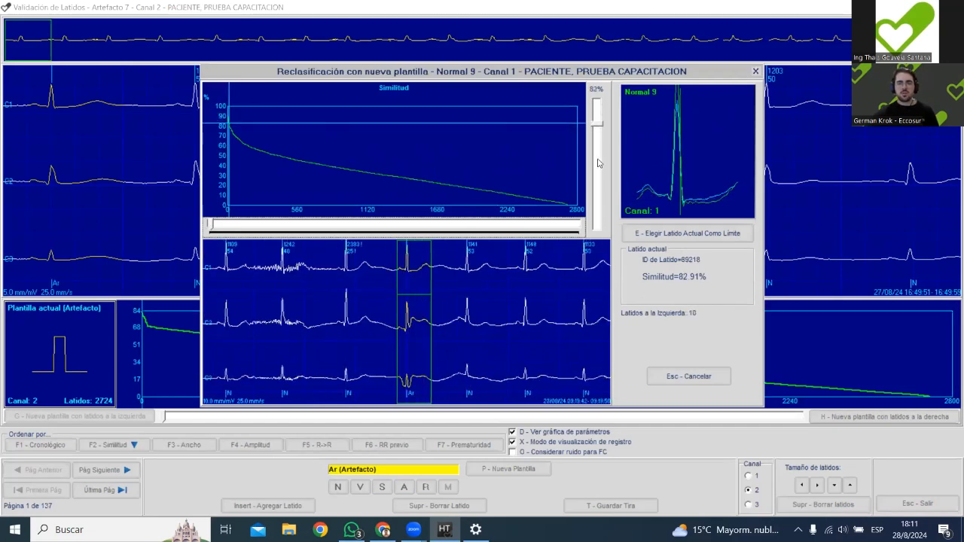
scroll(599, 163, "down", 1)
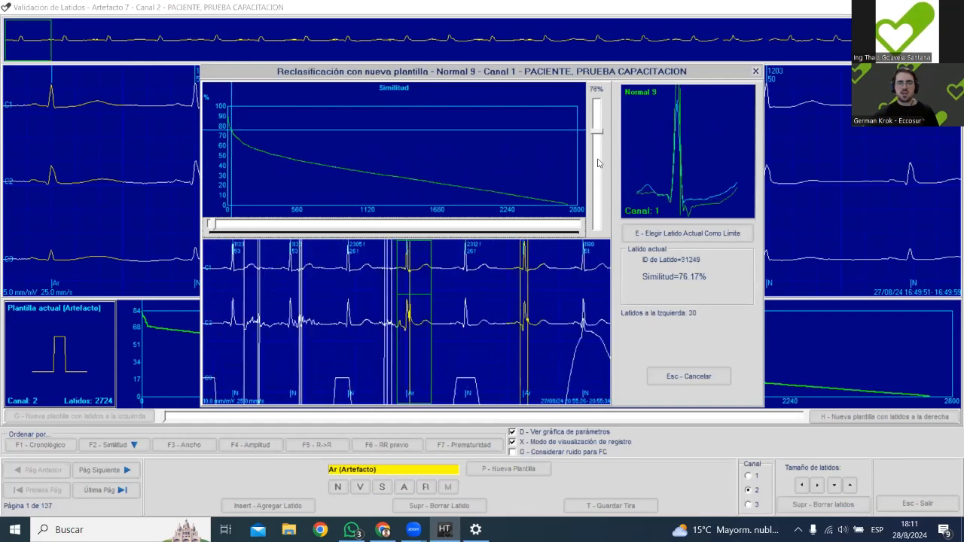
scroll(598, 163, "down", 3)
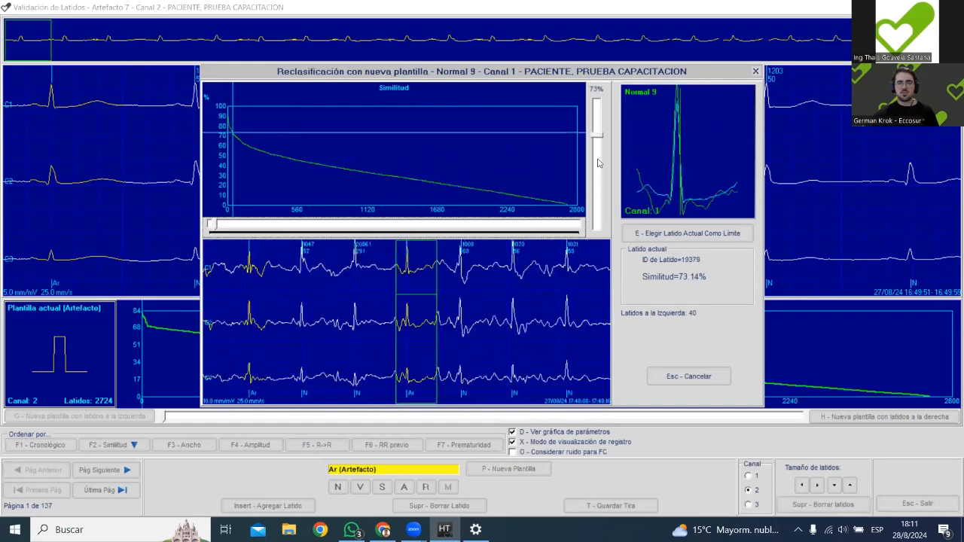
scroll(599, 163, "down", 2)
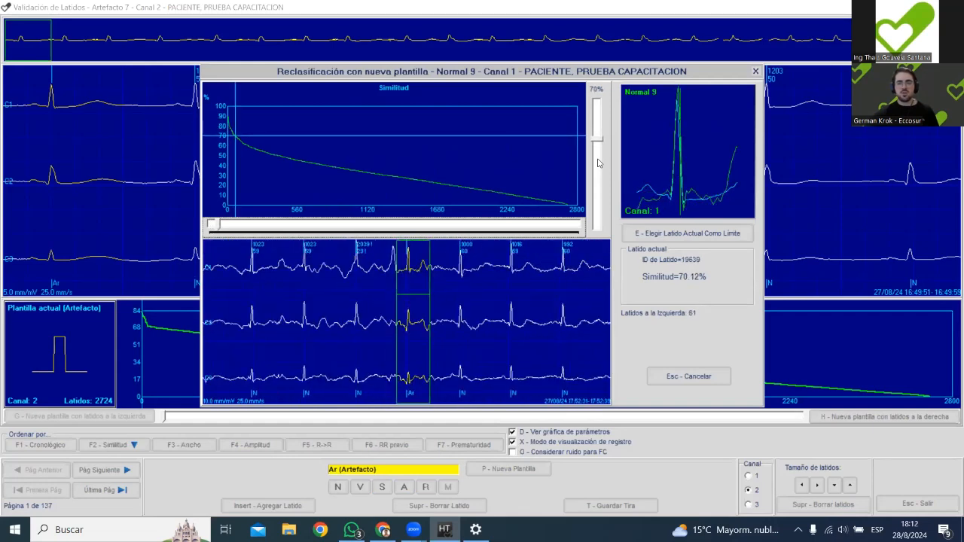
scroll(599, 163, "down", 1)
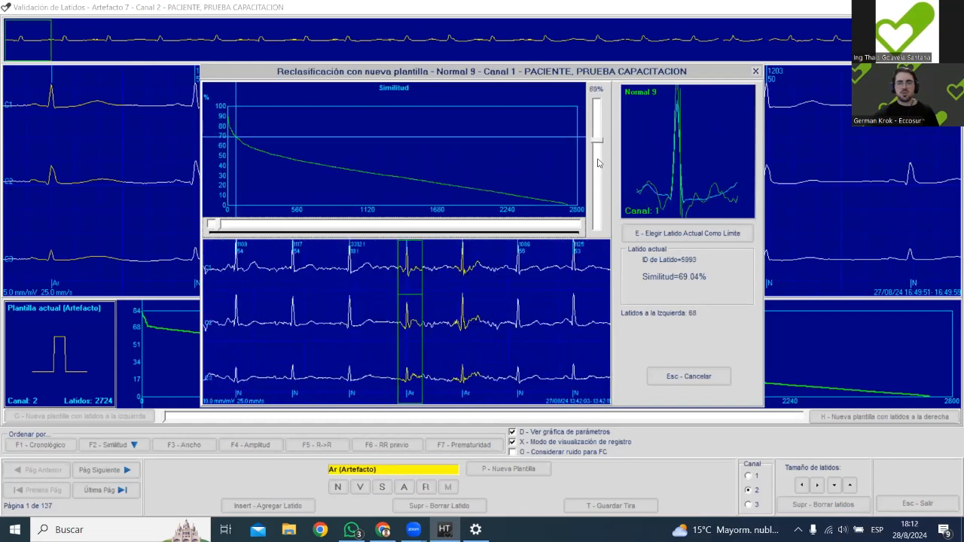
left_click(661, 236)
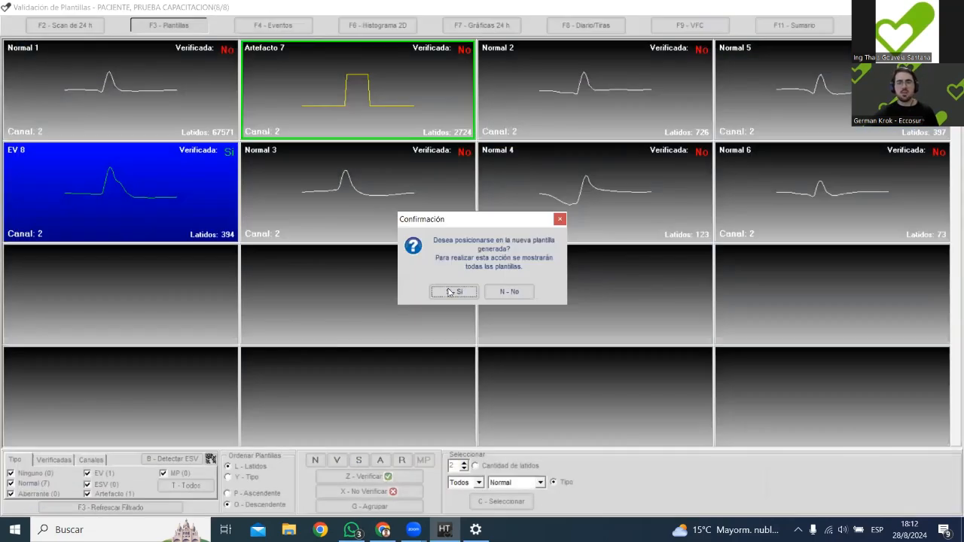
left_click(450, 290)
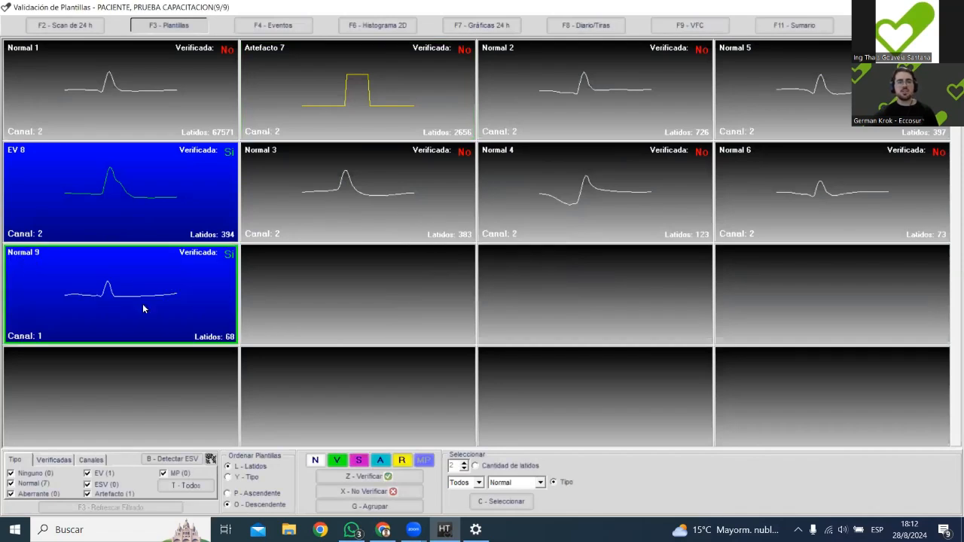
Open the 2D histogram and browse the RR scan across the recording to the period around 20:00.
left_click(379, 98)
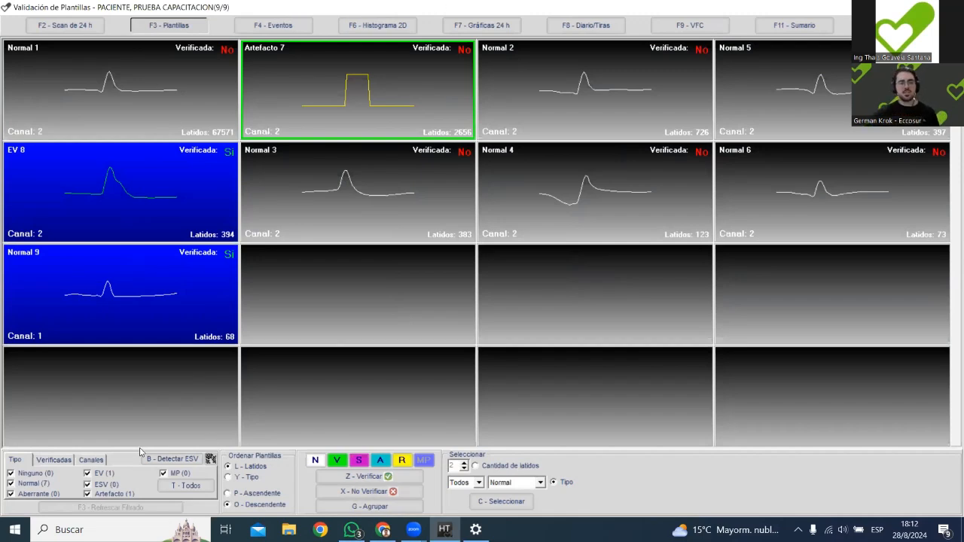
left_click(378, 26)
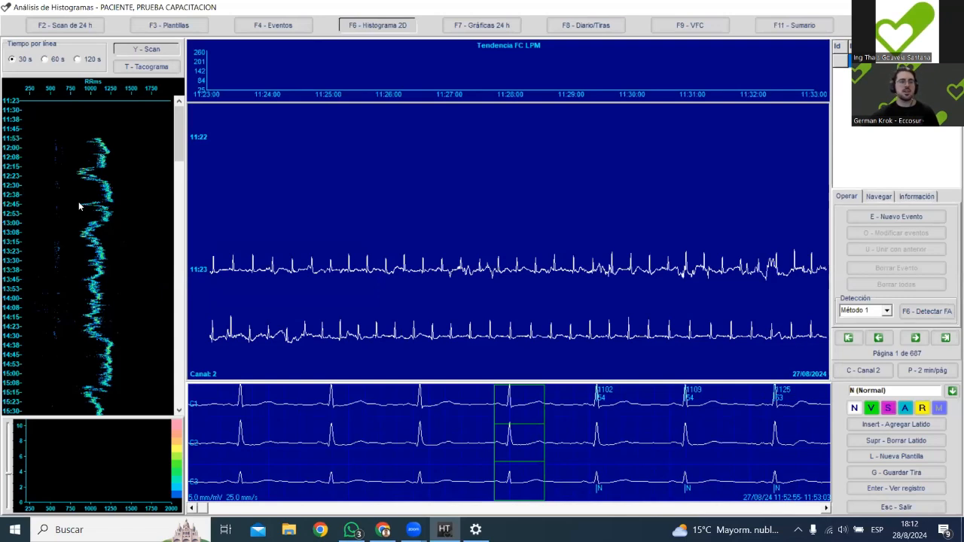
scroll(134, 157, "down", 1)
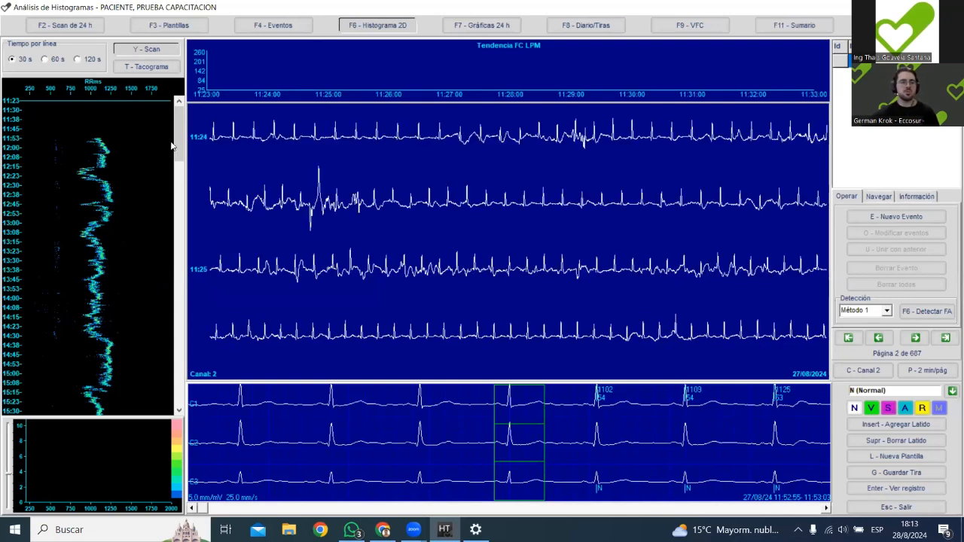
left_click_drag(178, 132, 179, 379)
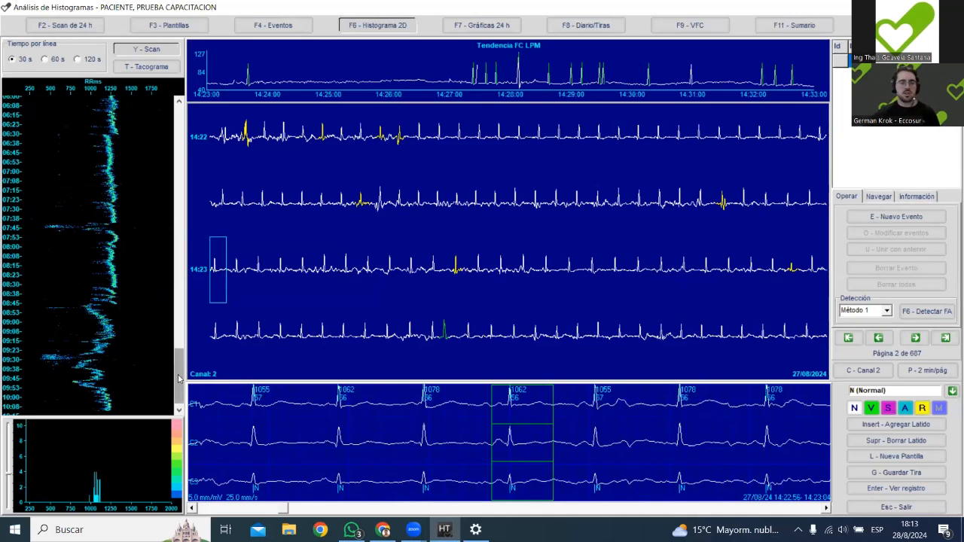
left_click_drag(178, 384, 179, 230)
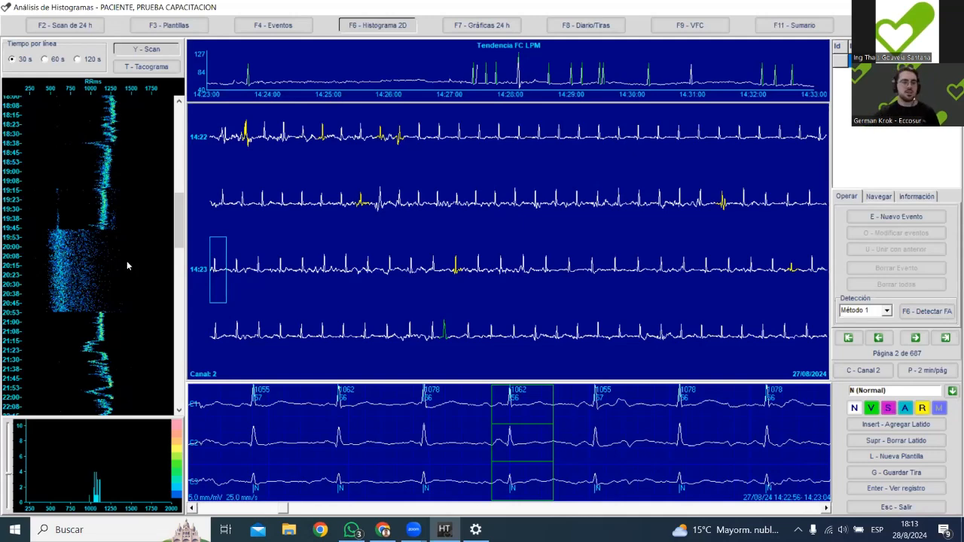
View the full record at about 20:04 from the RR scan and return to the histogram.
left_click(71, 253)
key("Return")
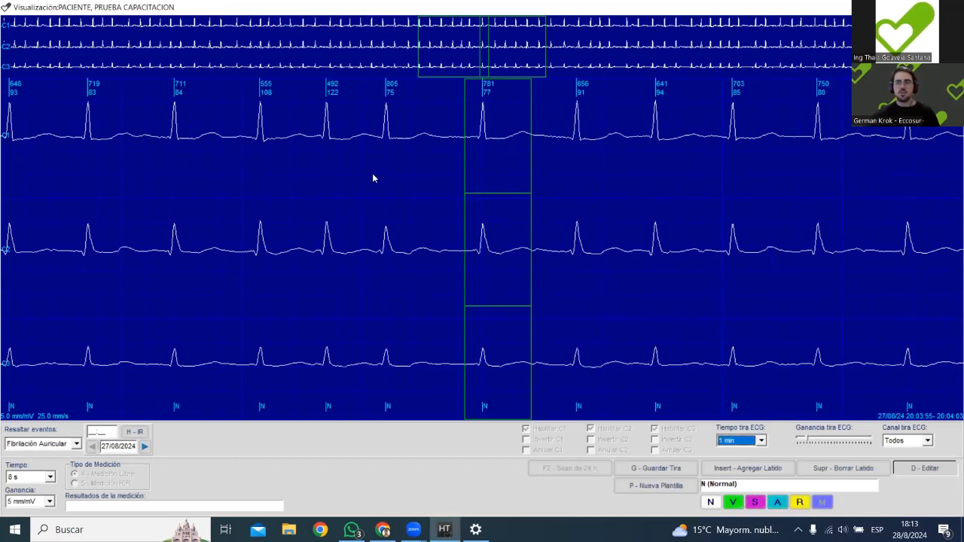
key("Escape")
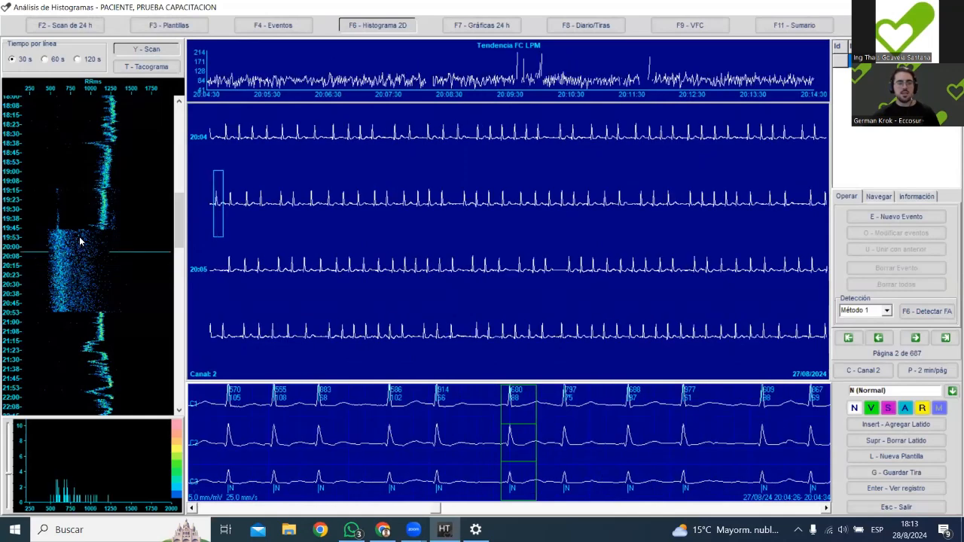
Check the ECG strips at several points of the RR scan between about 20:28 and 20:31.
left_click(82, 256)
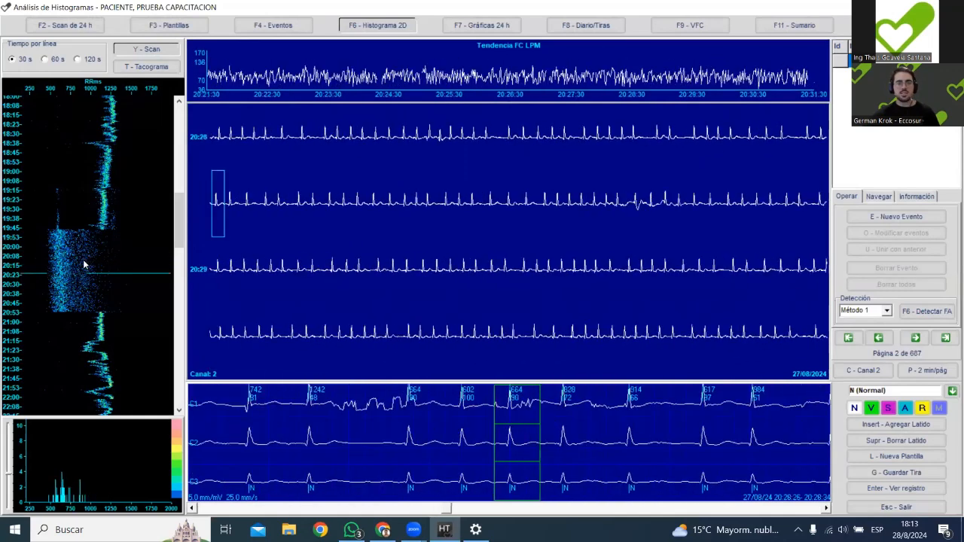
left_click(97, 281)
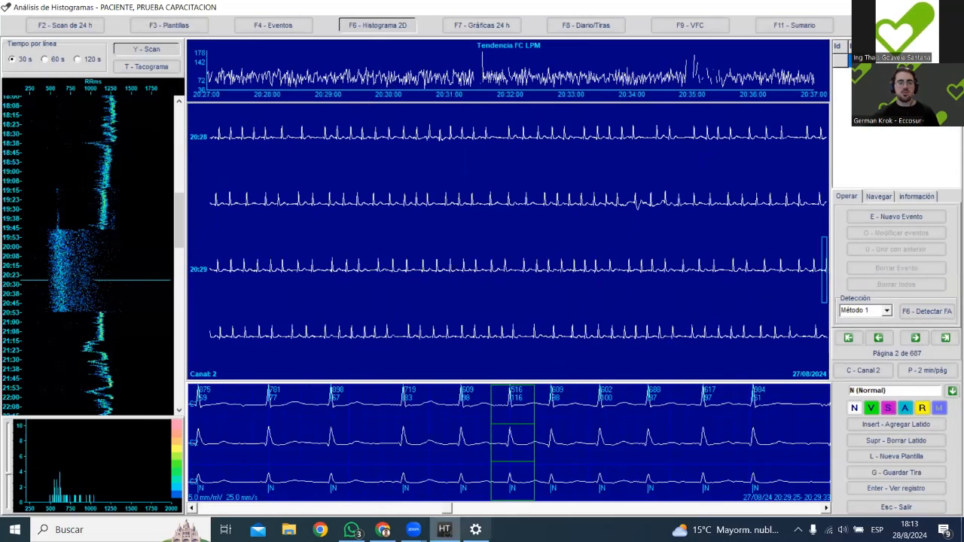
left_click(109, 294)
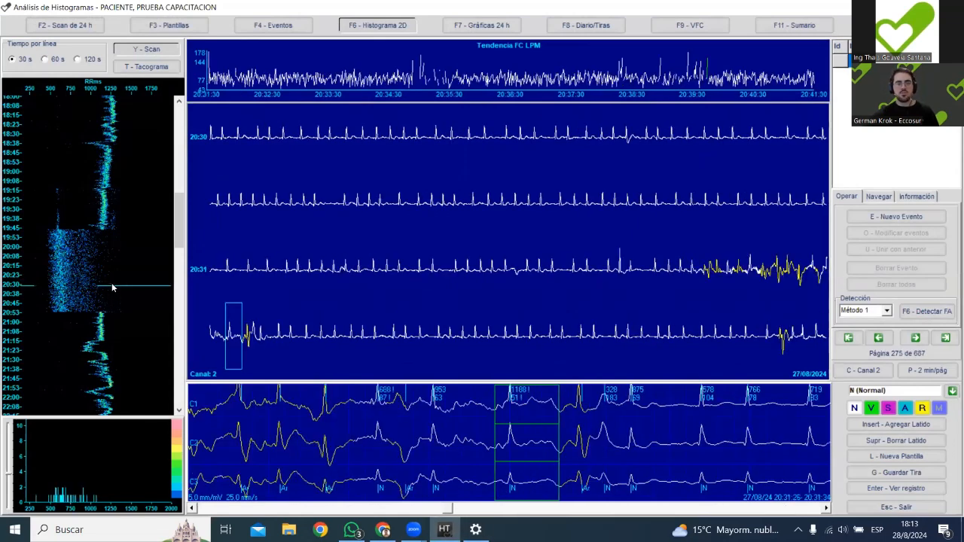
left_click(107, 276)
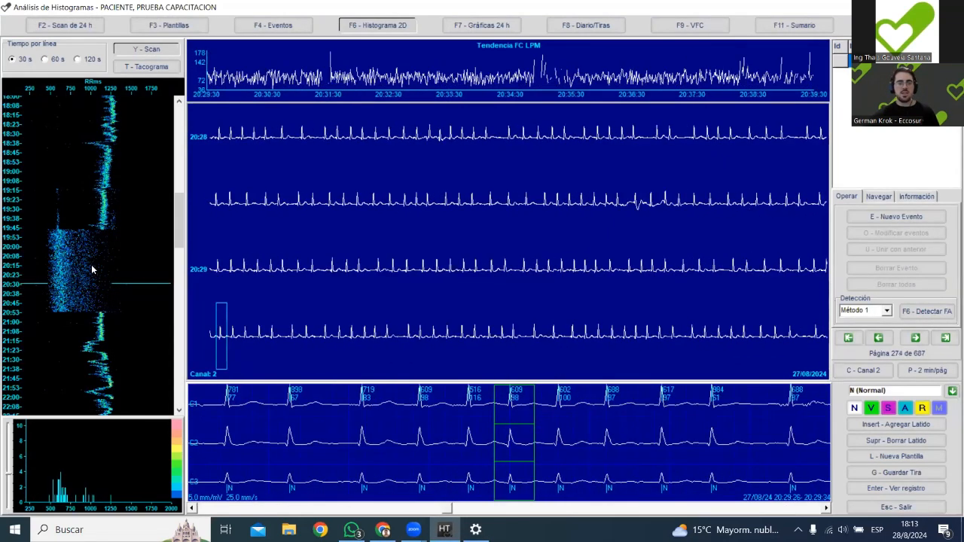
Open the full record at about 20:17 and examine the beats backwards to about 20:16:22 for irregular RR intervals.
left_click(95, 267)
key("Return")
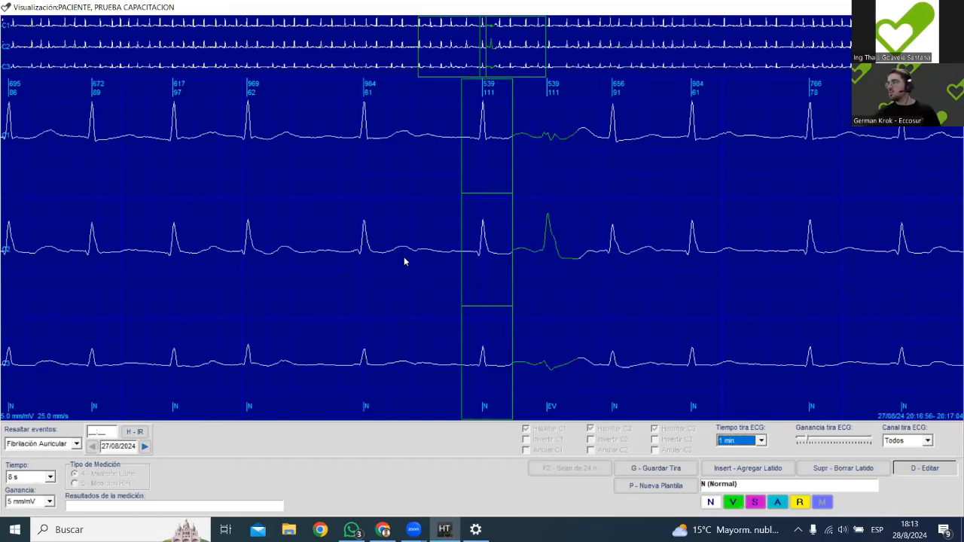
key("Left")
key("Left")
key("Left")
key("Left")
key("Left")
key("Left")
key("Left")
key("Left")
key("Left")
key("Left")
key("Left")
key("Left")
key("Left")
key("Left")
key("Left")
key("Left")
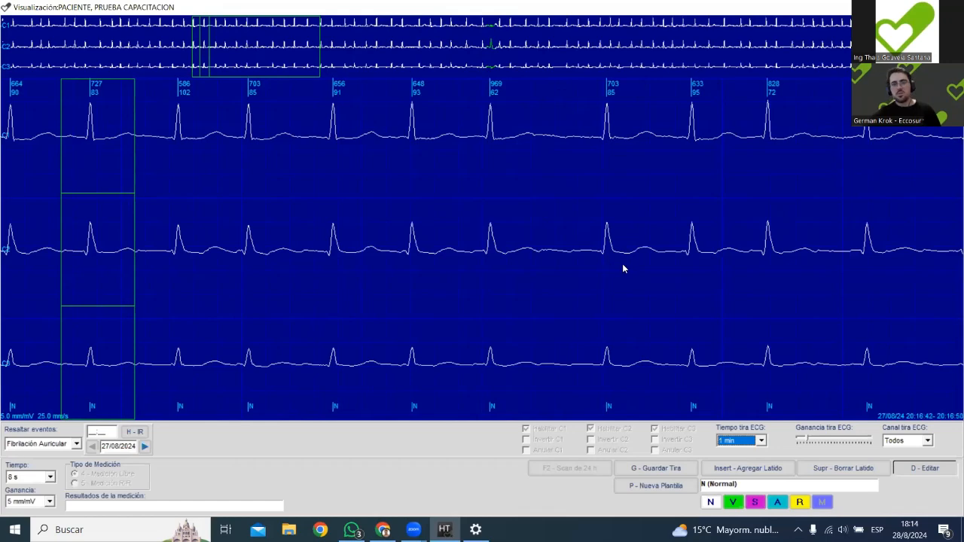
key("Left")
key("Left")
key("Left")
key("Left")
key("Left")
key("Left")
key("Left")
key("Left")
key("Left")
key("Left")
key("Left")
key("Left")
key("Left")
key("Left")
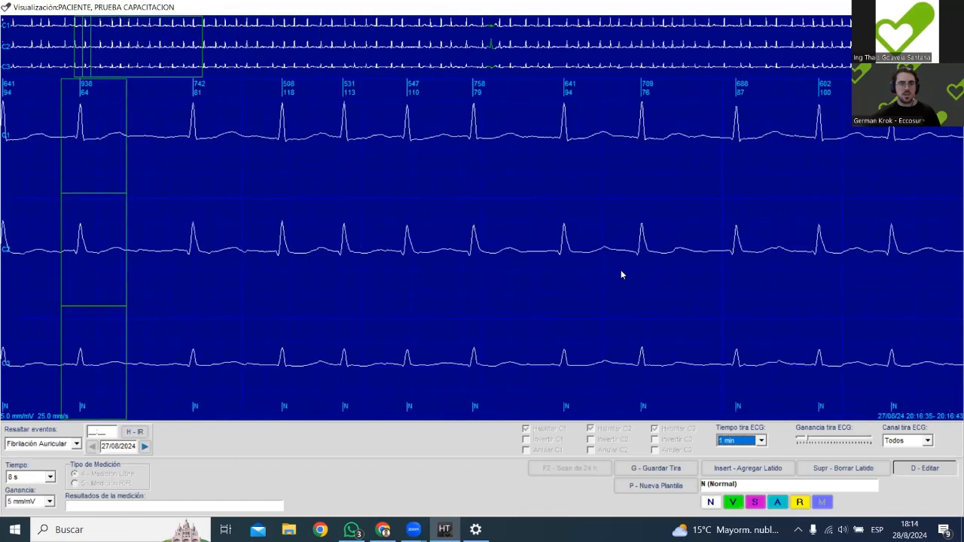
key("Left")
key("Left")
key("Left")
key("Left")
key("Left")
key("Left")
key("Left")
key("Left")
key("Left")
key("Left")
key("Left")
key("Left")
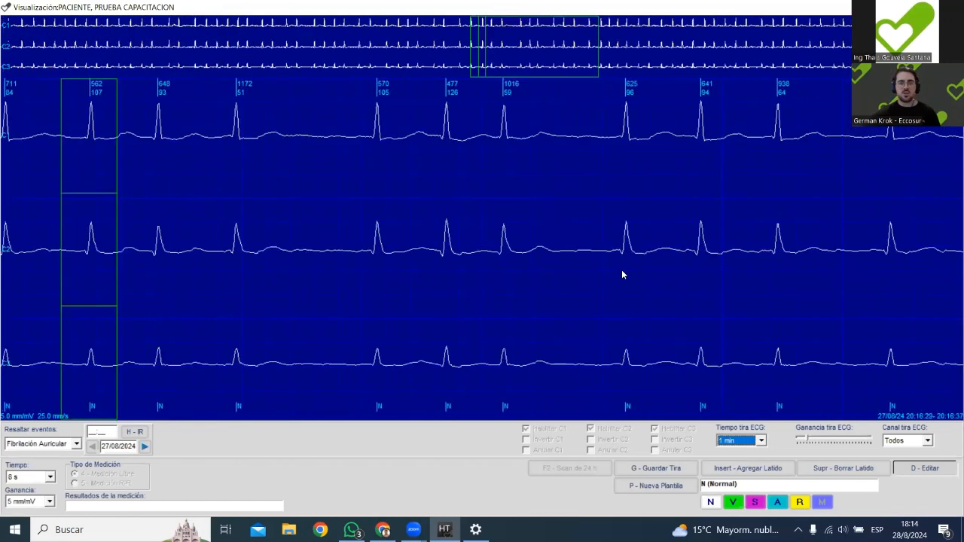
key("Left")
key("Left")
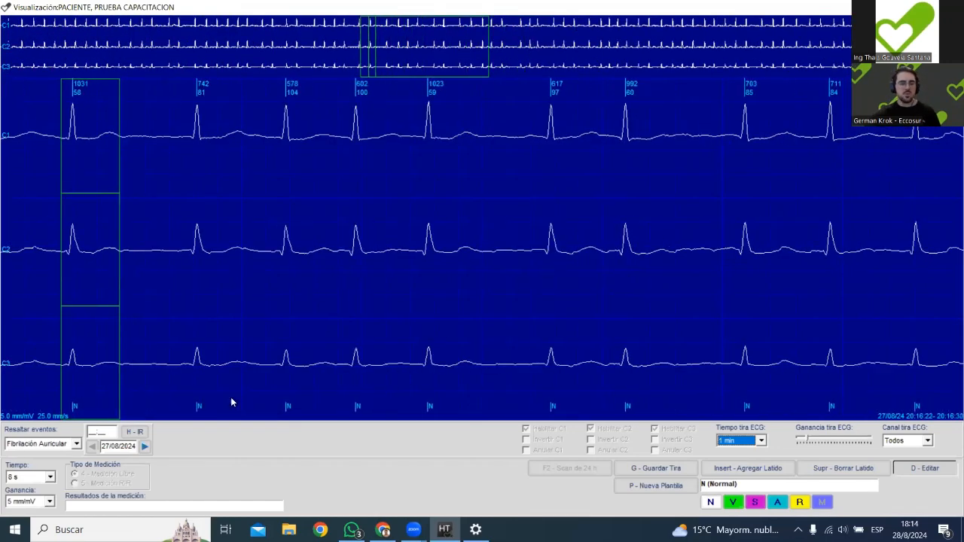
Set the gain of the three-channel trace to 10 mm/mV.
left_click(42, 502)
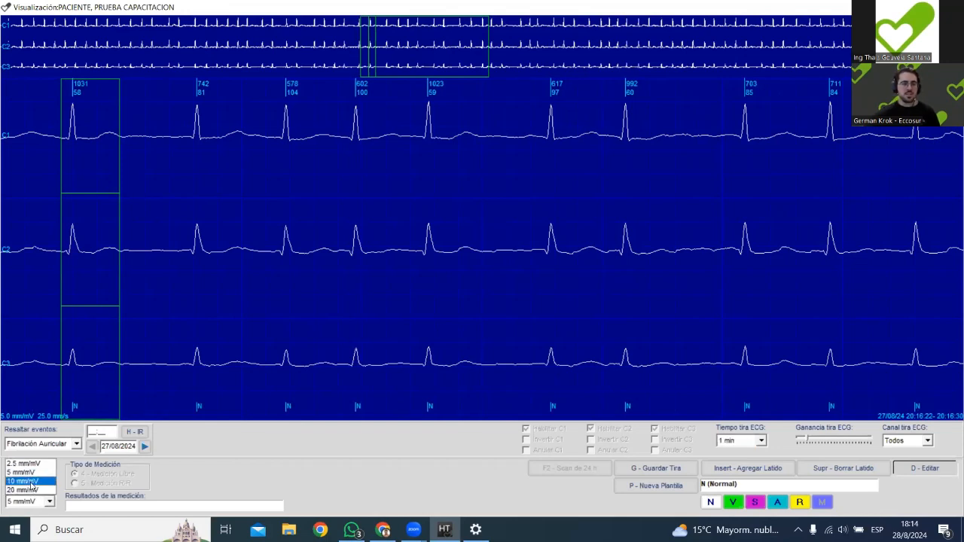
left_click(50, 470)
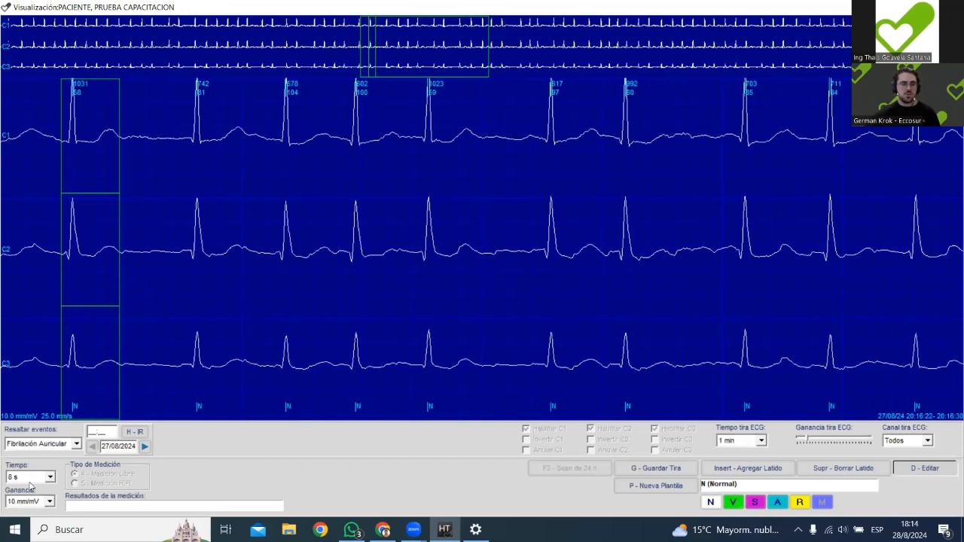
Try a 4 s time window and a 20 mm/mV gain on the trace, and restore 8 s and 10 mm/mV.
left_click(28, 477)
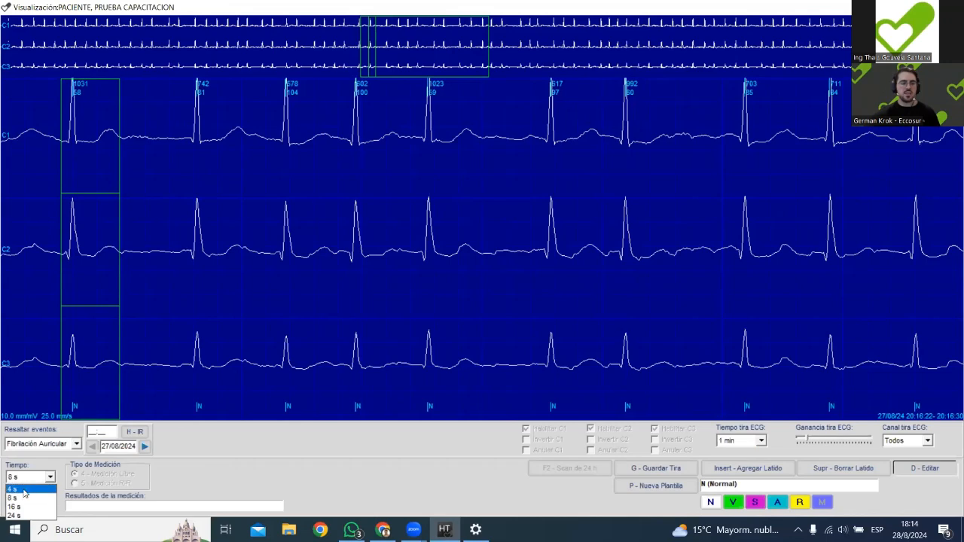
left_click(17, 490)
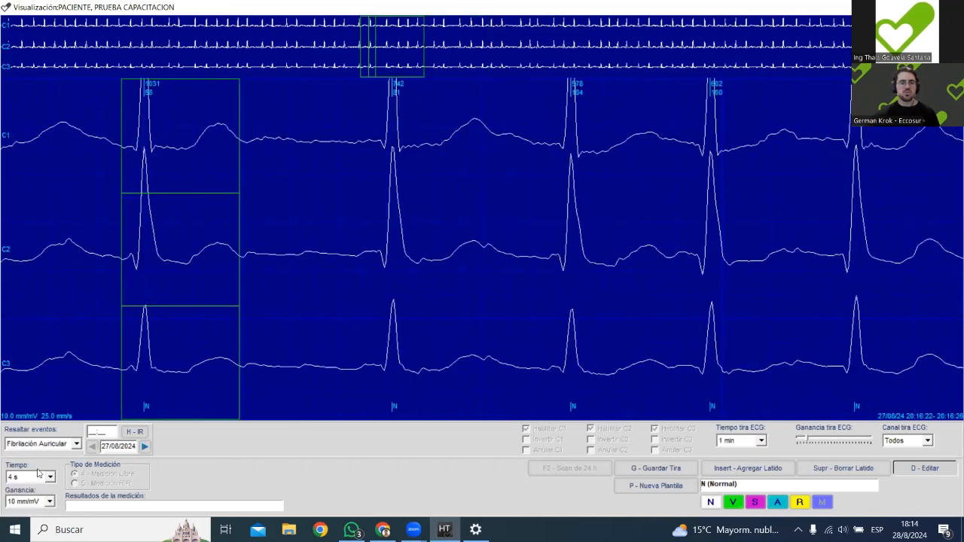
left_click(49, 478)
left_click(25, 500)
left_click(30, 501)
left_click(29, 483)
left_click(42, 503)
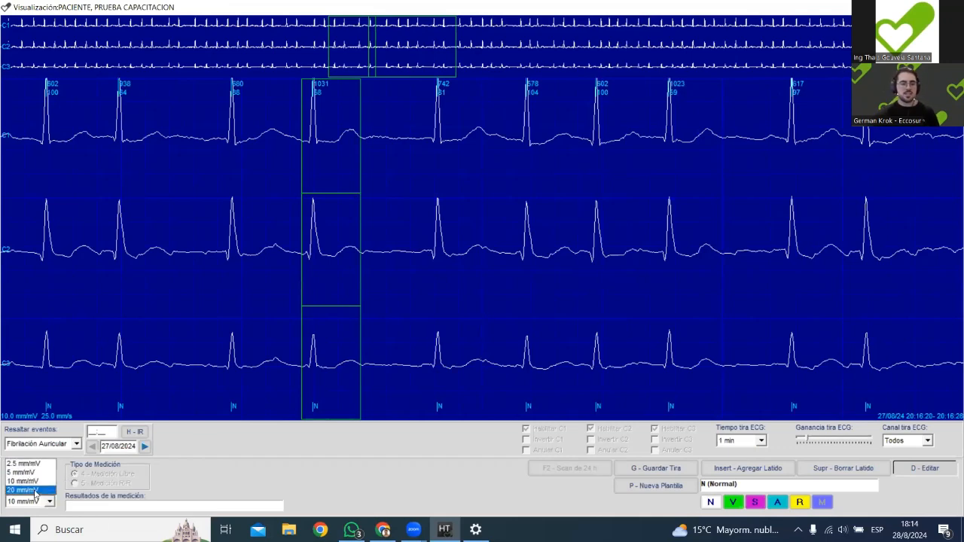
left_click(36, 492)
left_click(34, 502)
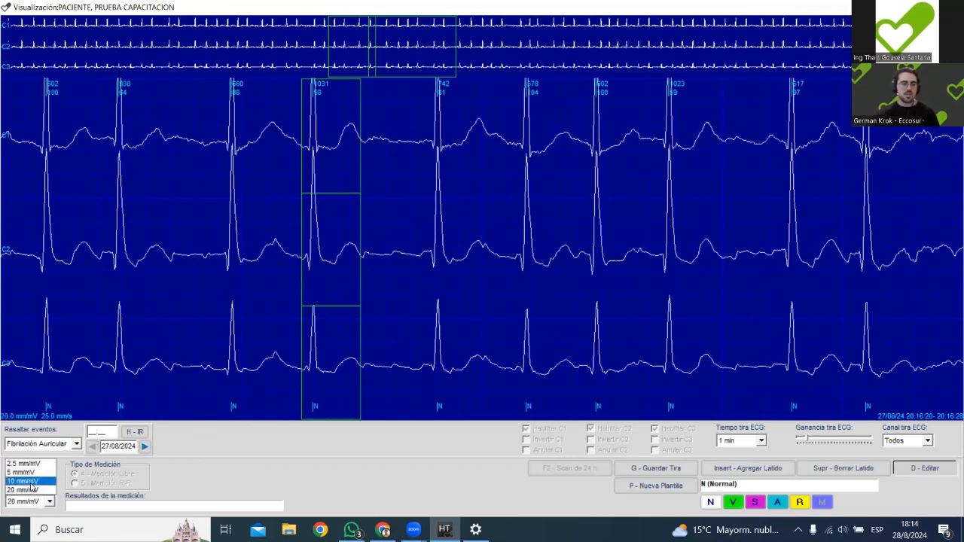
left_click(33, 483)
Examine the rhythm further back in the record, from about 20:16:20 to 20:15:43, at the enlarged gain.
scroll(509, 321, "up", 4)
scroll(516, 322, "up", 5)
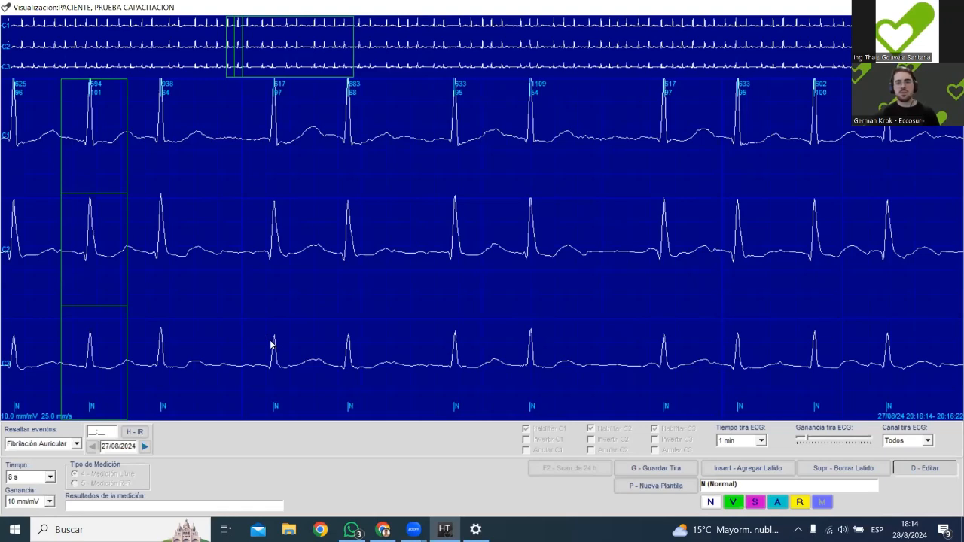
key("Left")
key("Left")
key("Left")
key("Left")
key("Left")
key("Left")
key("Left")
key("Left")
key("Left")
key("Left")
key("Left")
key("Left")
key("Left")
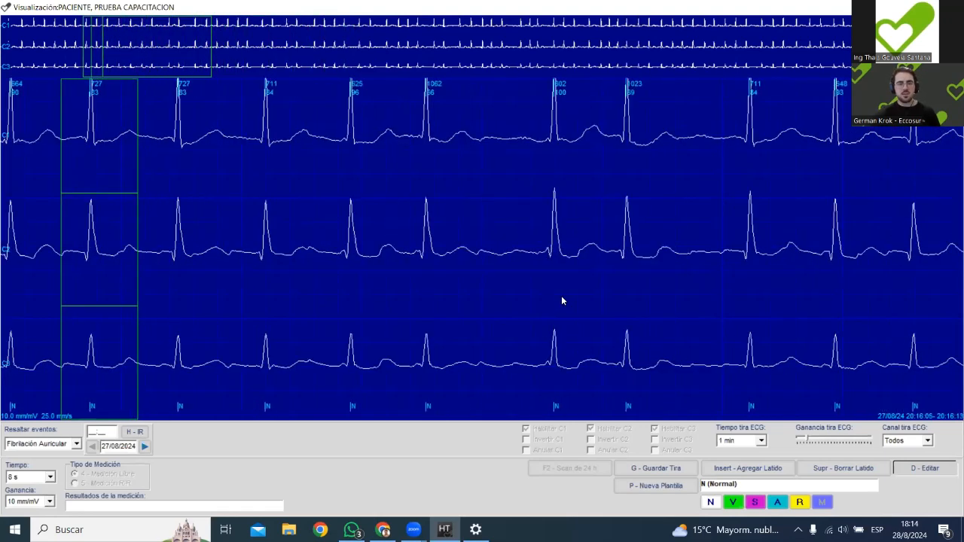
key("Left")
key("Left")
key("Left")
key("Left")
key("Left")
key("Left")
key("Left")
key("Left")
key("Left")
key("Left")
key("Left")
key("Left")
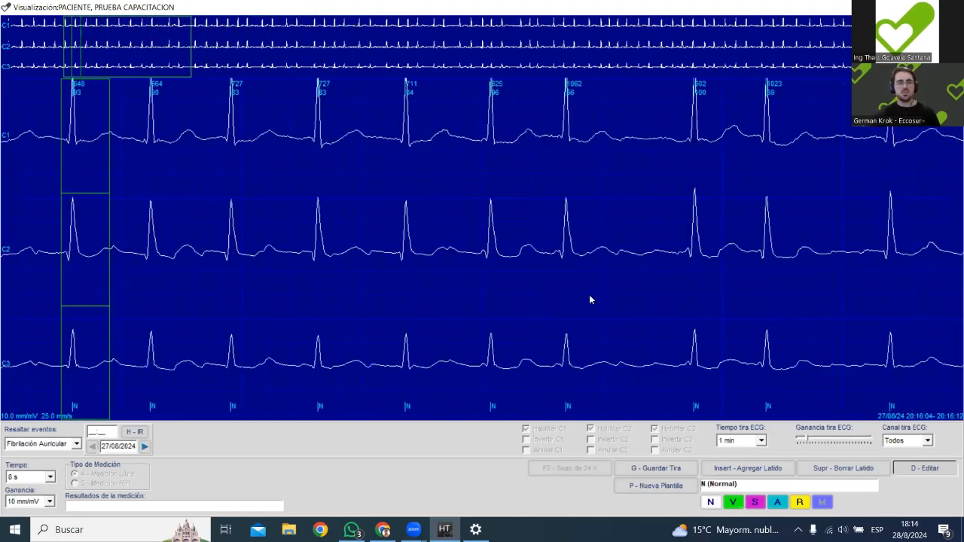
key("Left")
key("Left")
key("Left")
key("Left")
key("Left")
key("Left")
key("Left")
key("Left")
key("Left")
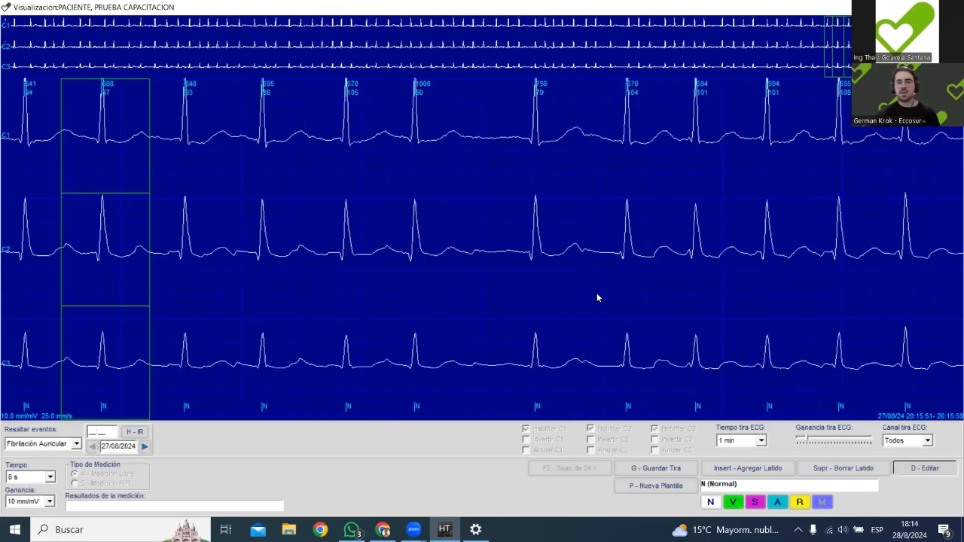
key("Left")
key("Left")
key("Left")
key("Left")
key("Left")
key("Left")
key("Left")
key("Left")
key("Left")
key("Left")
key("Left")
key("Left")
key("Left")
key("Left")
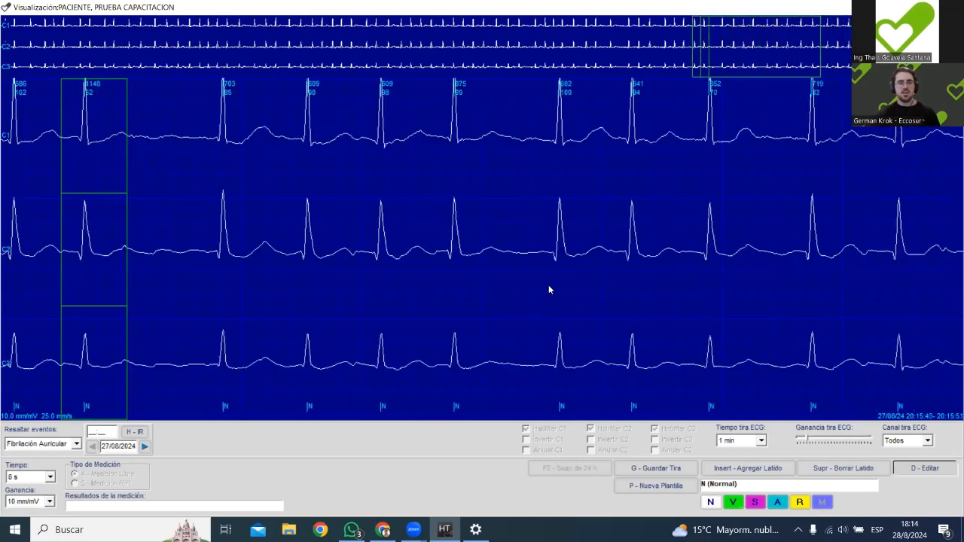
Examine the rhythm back from about 20:15:43 to 20:15:15 in the full record, and return to the 2D histogram.
key("Left")
key("Left")
key("Left")
key("Left")
key("Left")
key("Left")
key("Left")
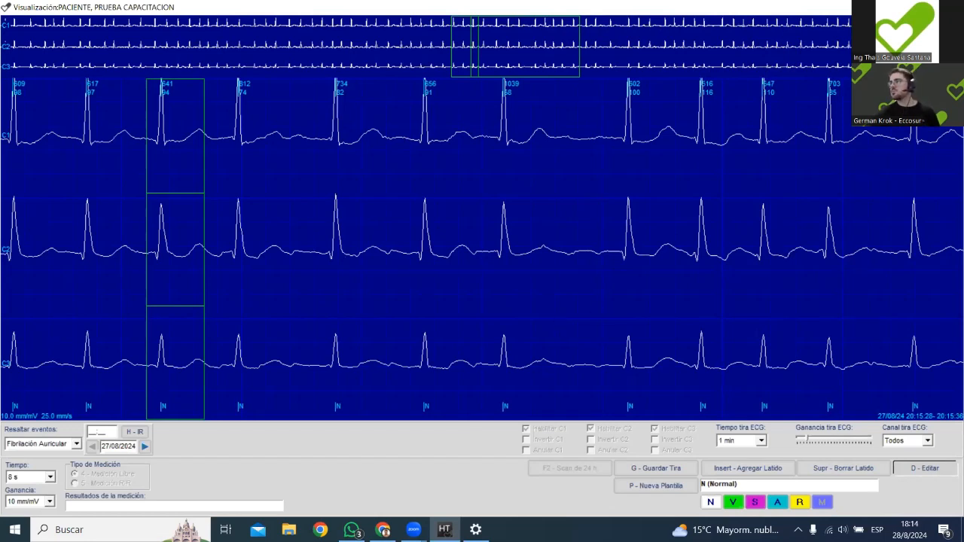
key("Left")
key("Left")
key("Left")
key("Left")
key("Left")
key("Left")
key("Left")
key("Left")
key("Left")
key("Left")
key("Left")
key("Left")
key("Left")
key("Left")
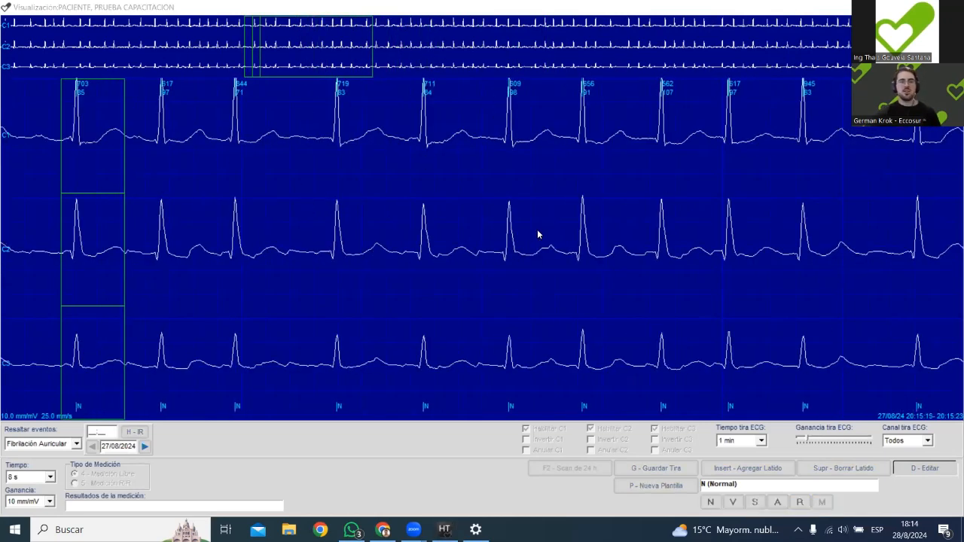
key("Escape")
key("Page_Down")
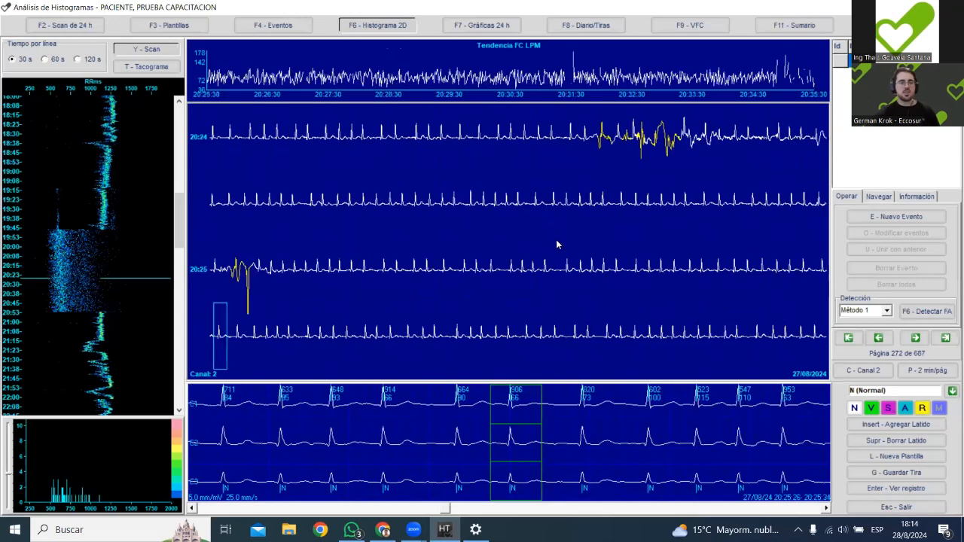
Inspect the start and end of the scattered RR period on the 2D histogram, at about 19:46 and 20:53.
left_click(72, 232)
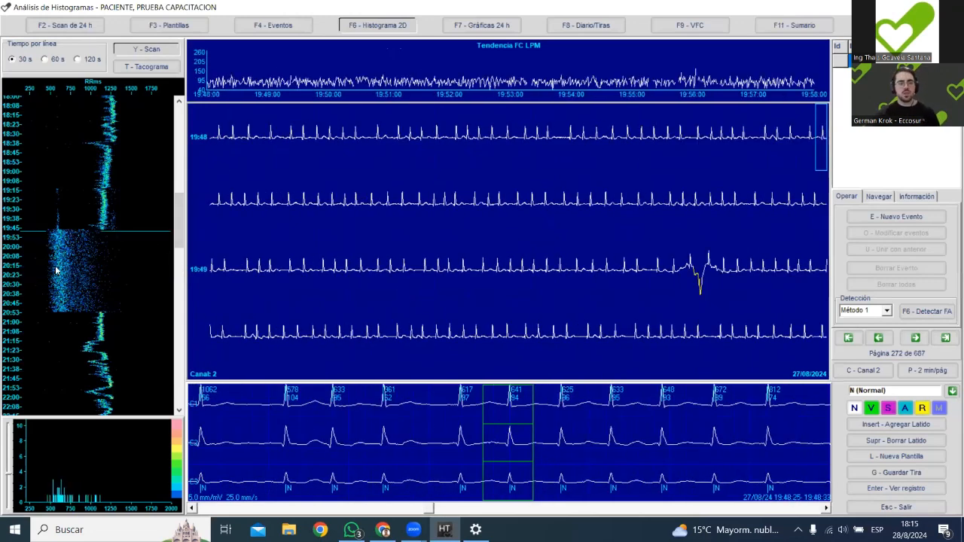
left_click(76, 311)
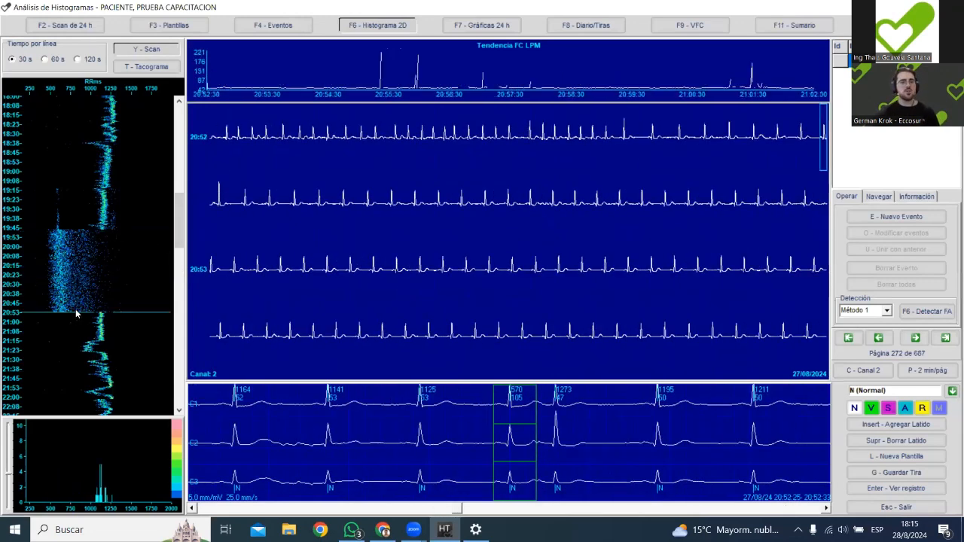
left_click(89, 228)
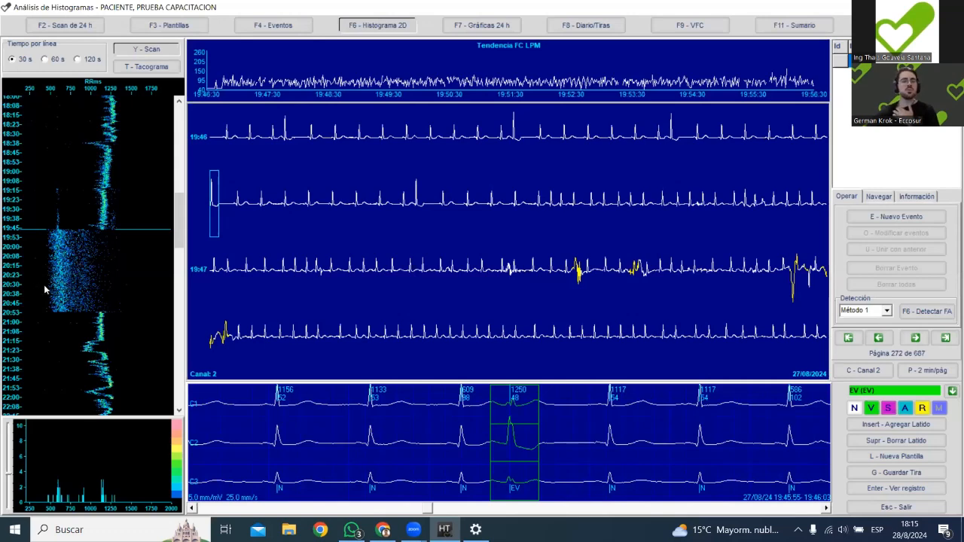
left_click(85, 254)
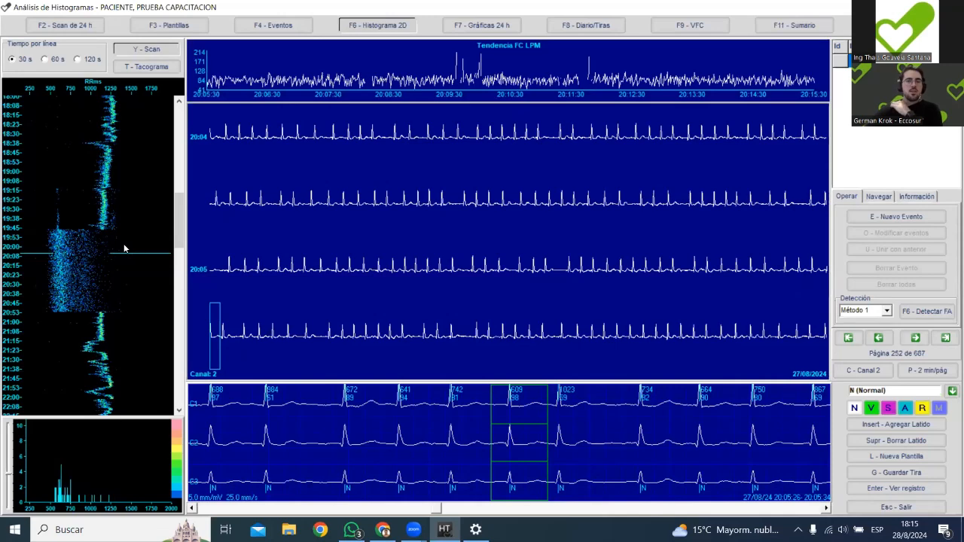
left_click(91, 228)
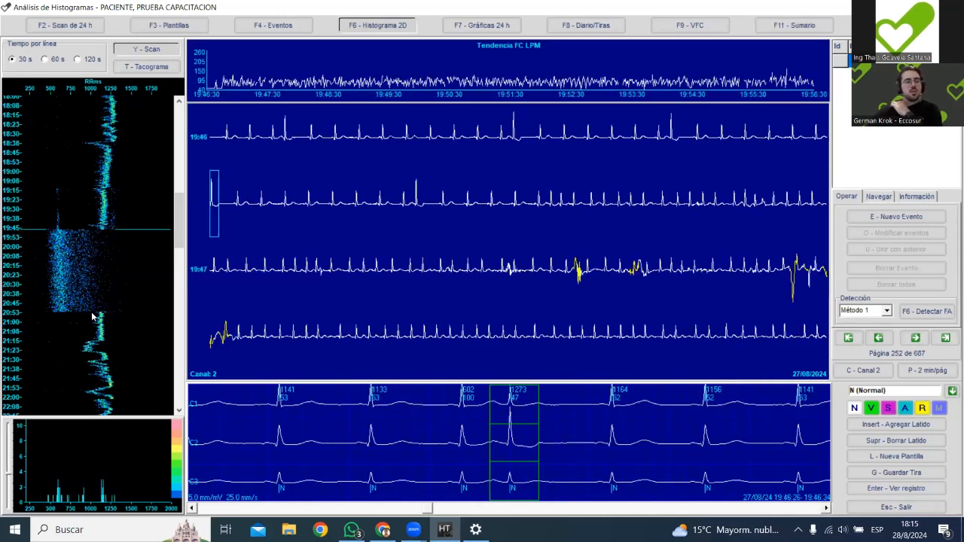
left_click(71, 231)
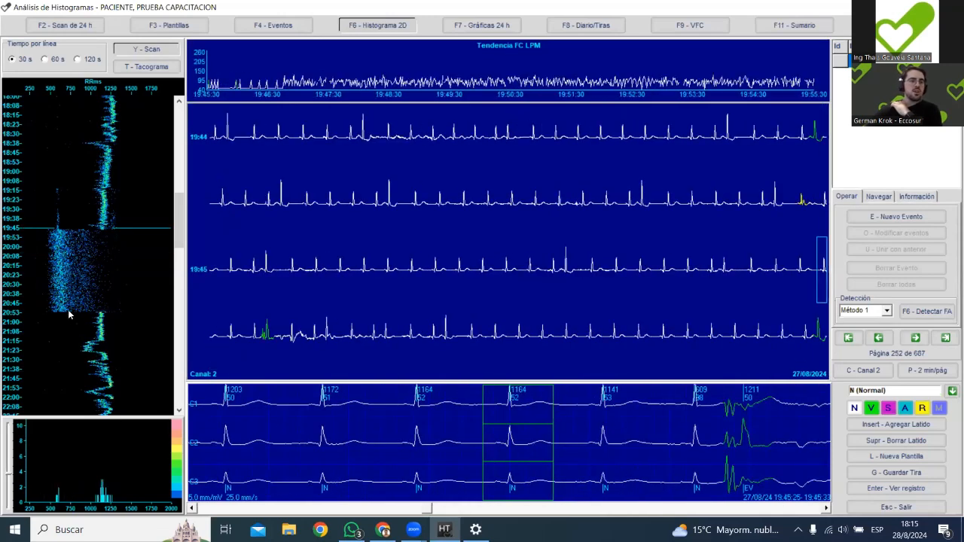
left_click(93, 248)
left_click(82, 230)
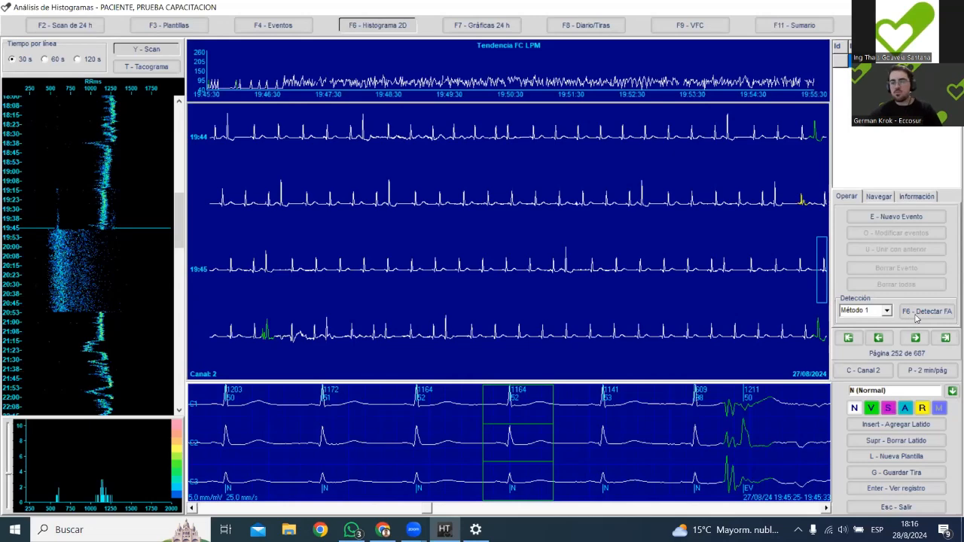
Run the atrial fibrillation detection with Método 1 and compare the marked period with the rhythm before it.
left_click(911, 316)
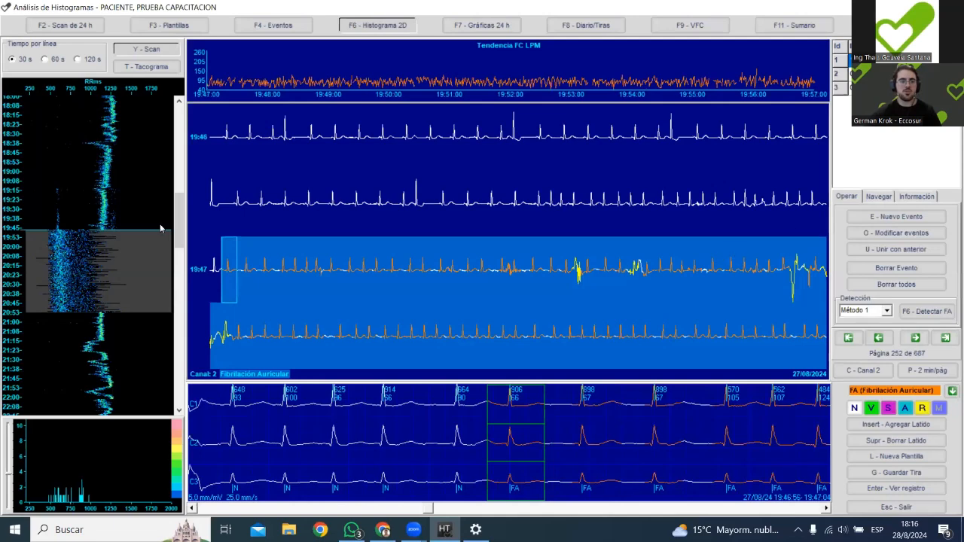
left_click(113, 192)
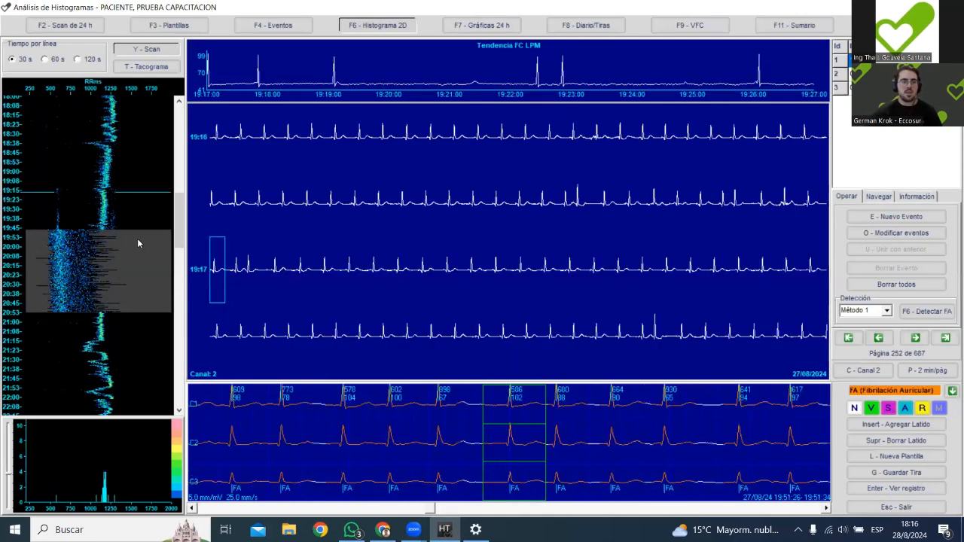
left_click(139, 239)
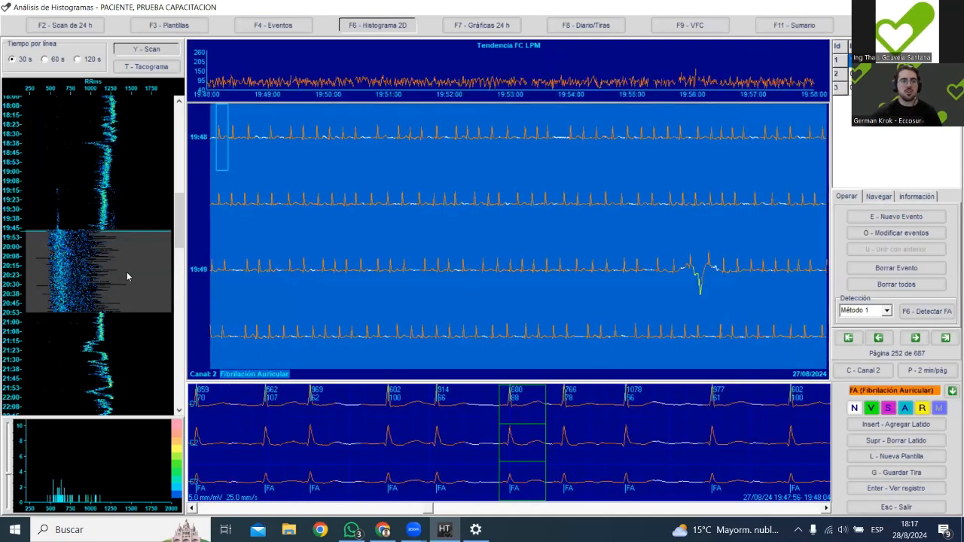
left_click(145, 239)
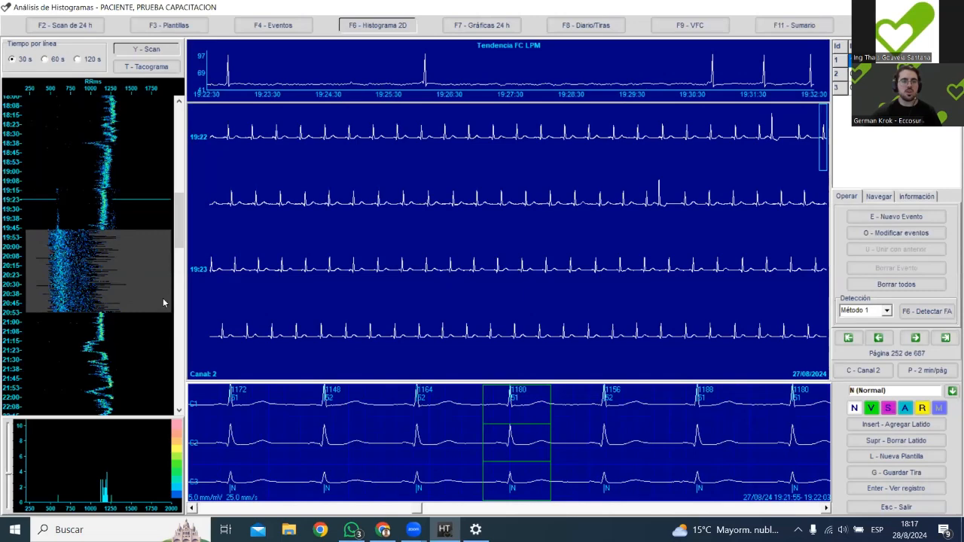
left_click(118, 262)
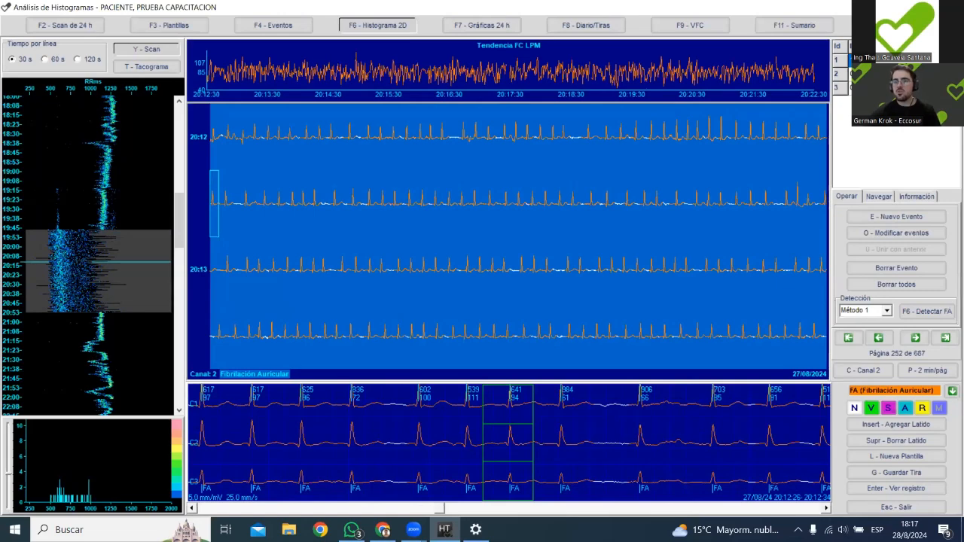
Review the three detected atrial fibrillation events from the event list, ending on the second one at 07:44.
left_click(866, 60)
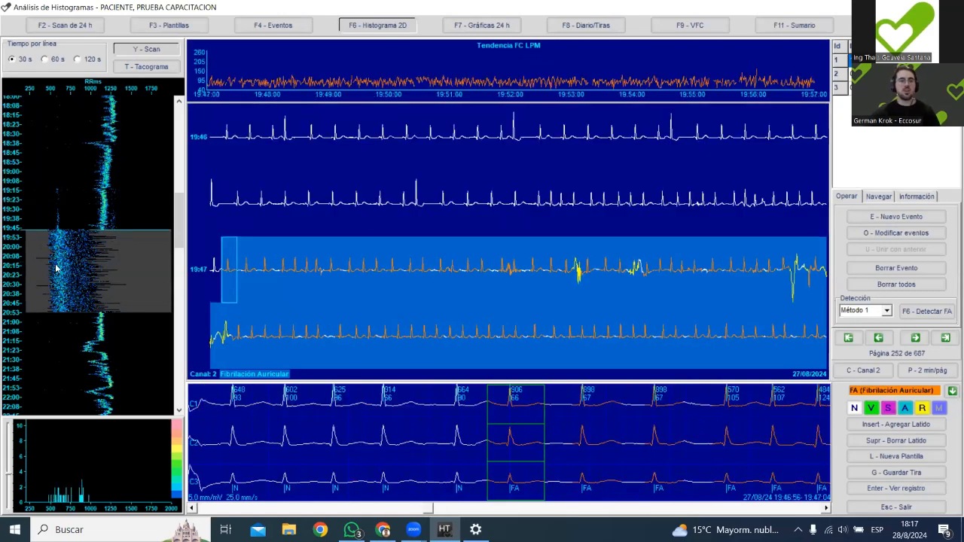
left_click(90, 256)
left_click(94, 260)
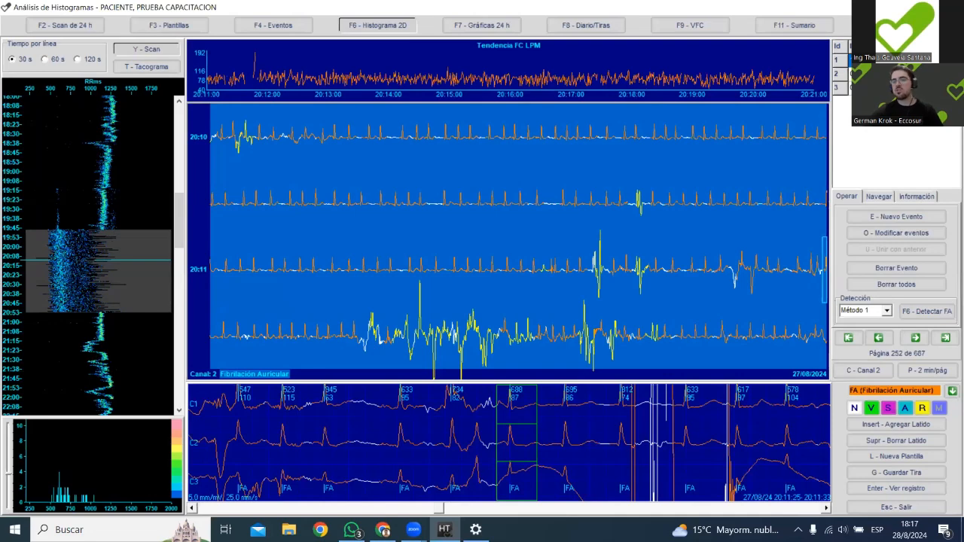
left_click(866, 73)
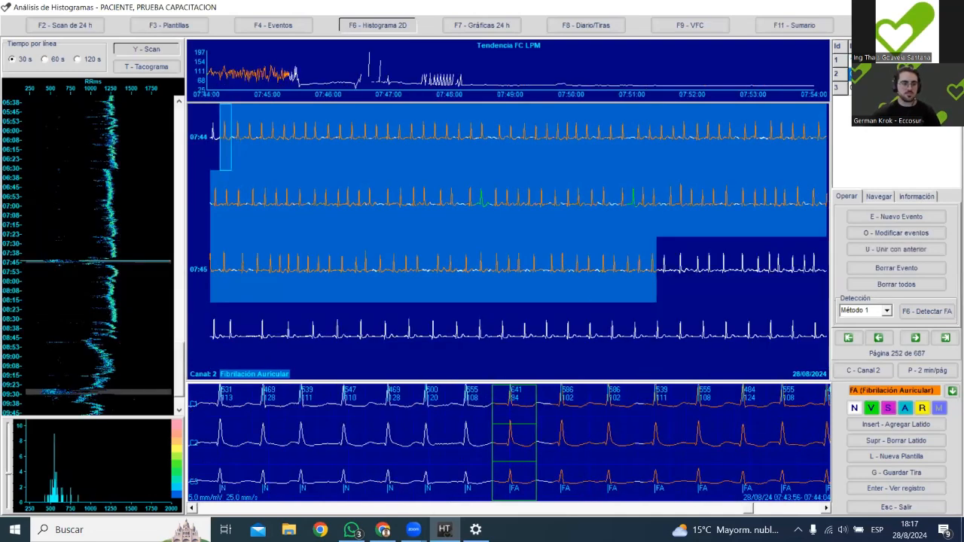
left_click(866, 89)
left_click(866, 74)
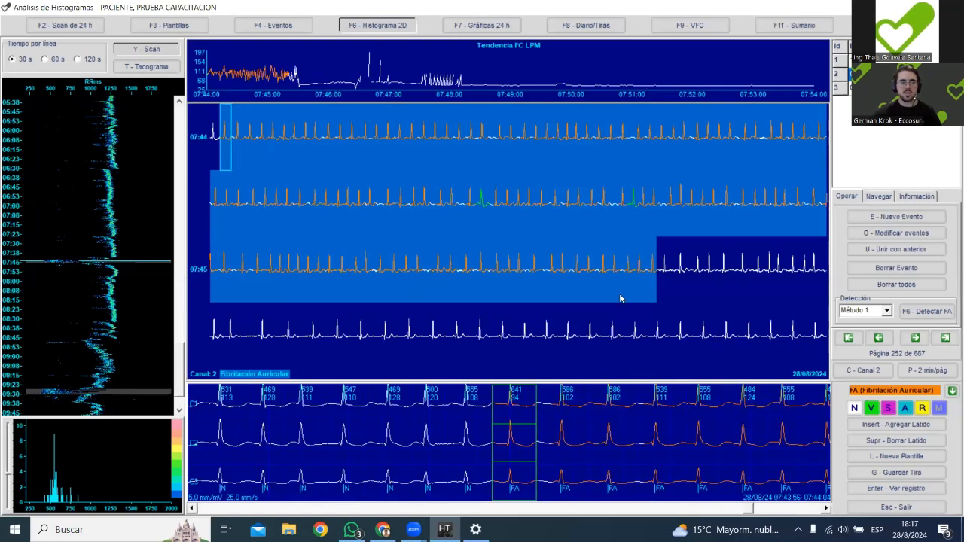
Open the second atrial fibrillation event in the full record and set the trace gain to 10 mm/mV.
key("Return")
key("Right")
key("Right")
key("Right")
key("Right")
key("Right")
key("Right")
key("Right")
key("Right")
key("Right")
key("Right")
Examine the second event's beats forward to about 07:45:07 for irregular RR intervals, and return to the histogram.
key("Right")
key("Right")
key("Right")
key("Right")
key("Right")
key("Right")
key("Right")
key("Right")
key("Right")
key("Right")
key("Right")
key("Right")
key("Right")
key("Right")
key("Right")
key("Right")
key("Right")
key("Right")
key("Right")
left_click(36, 503)
key("Return")
key("Right")
key("Right")
key("Right")
key("Right")
key("Right")
key("Right")
key("Right")
key("Right")
key("Right")
key("Right")
key("Right")
key("Right")
key("Right")
key("Right")
key("Right")
key("Right")
key("Right")
key("Right")
key("Right")
key("Right")
key("Right")
key("Right")
key("Right")
key("Right")
key("Right")
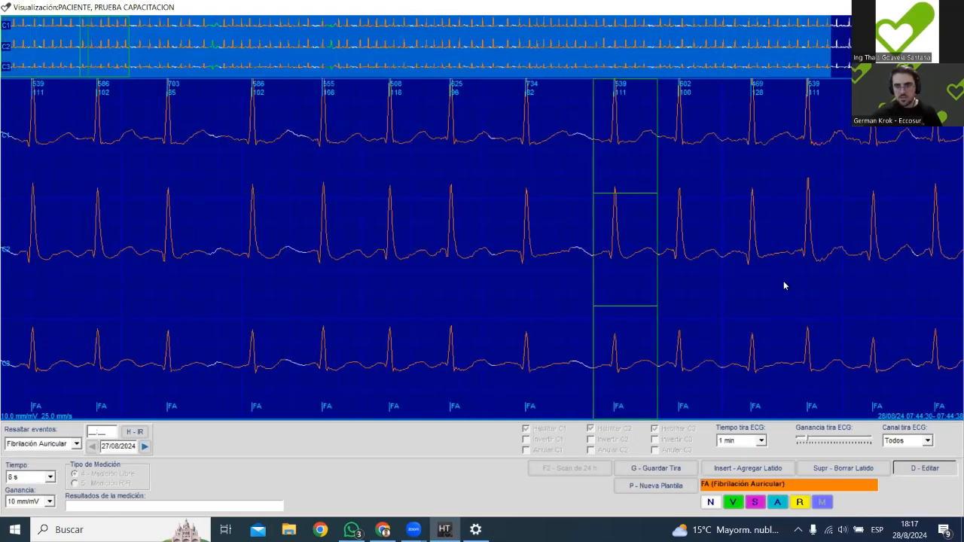
key("Right")
key("Right")
key("Right")
key("Right")
key("Right")
key("Right")
key("Right")
key("Right")
key("Right")
key("Right")
key("Right")
key("Right")
key("Right")
key("Right")
key("Right")
key("Right")
key("Right")
key("Right")
key("Right")
key("Right")
key("Right")
key("Right")
key("Right")
key("Right")
key("Right")
key("Right")
key("Right")
key("Right")
key("Right")
key("Right")
key("Right")
key("Right")
key("Right")
key("Right")
key("Right")
key("Right")
key("Right")
key("Right")
key("Right")
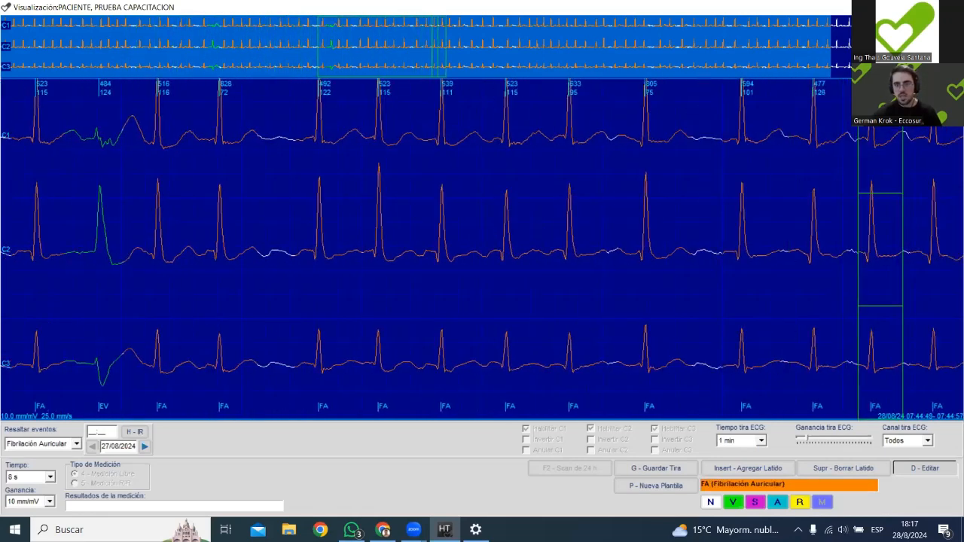
key("Right")
key("Right")
key("Right")
key("Right")
key("Right")
key("Right")
key("Right")
key("Right")
key("Right")
key("Right")
key("Right")
key("Right")
key("Right")
key("Right")
key("Right")
key("Right")
key("Right")
key("Right")
key("Right")
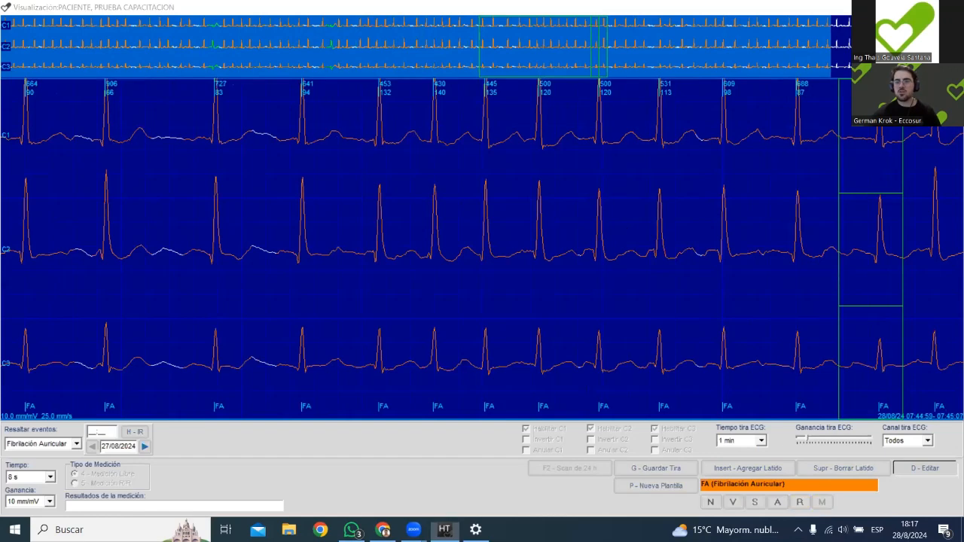
key("Escape")
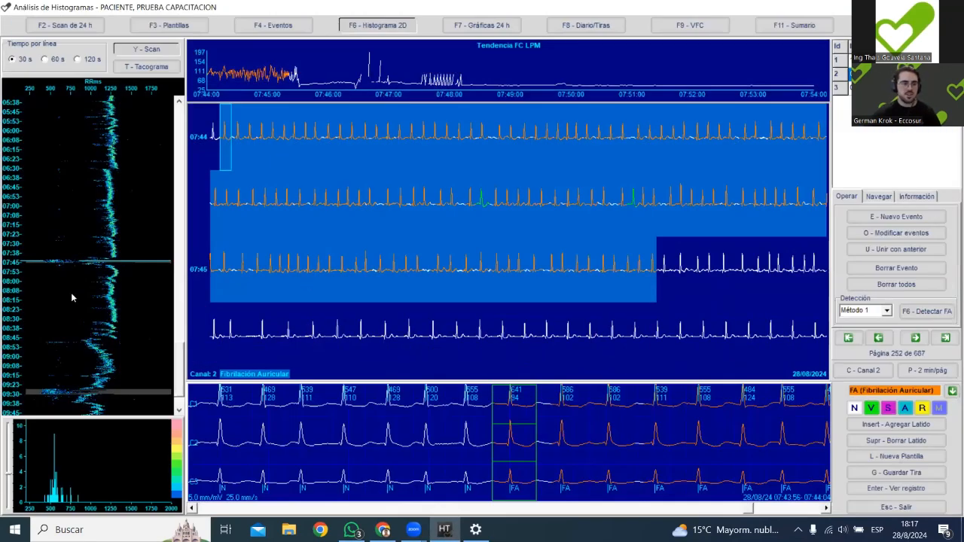
Compare the third atrial fibrillation event at about 09:27 with the rhythm near 09:05 on the histogram.
left_click(53, 390)
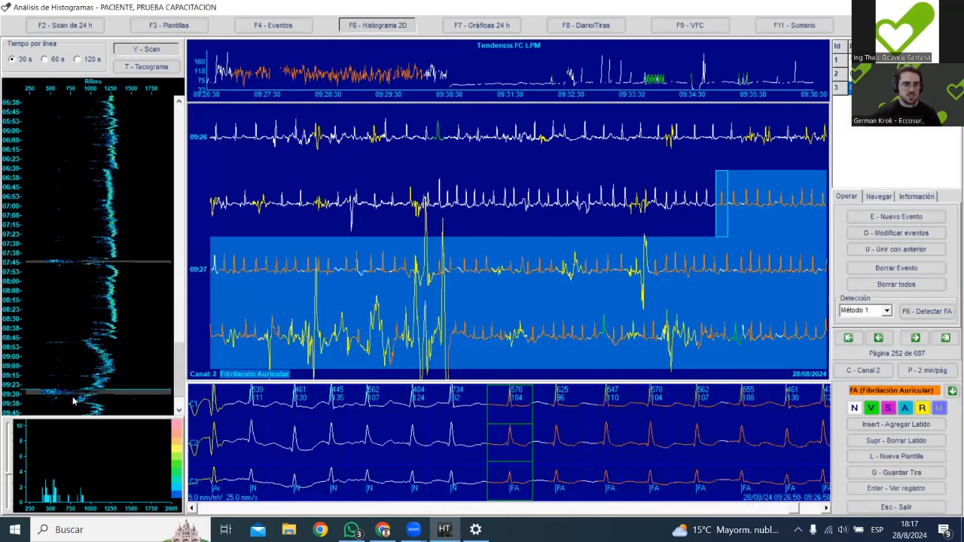
left_click(73, 362)
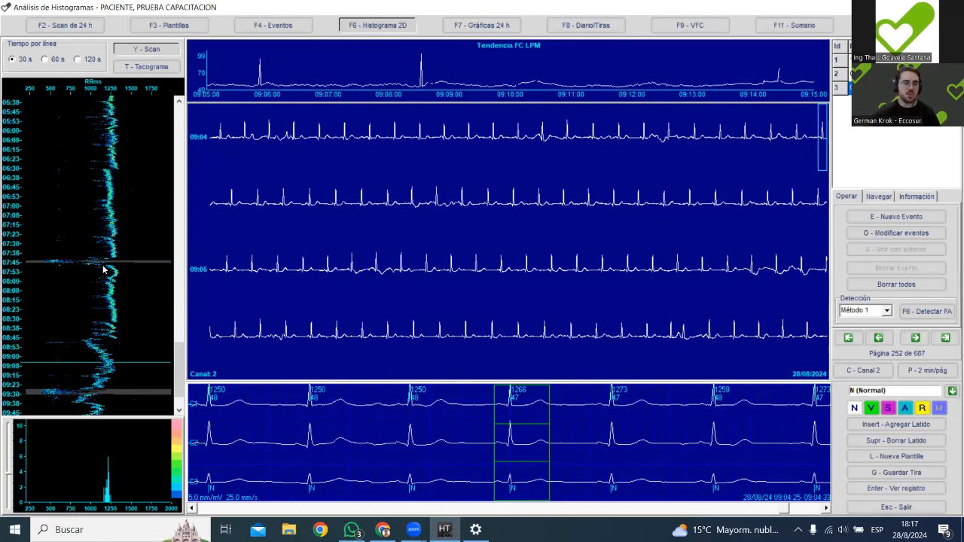
left_click(53, 393)
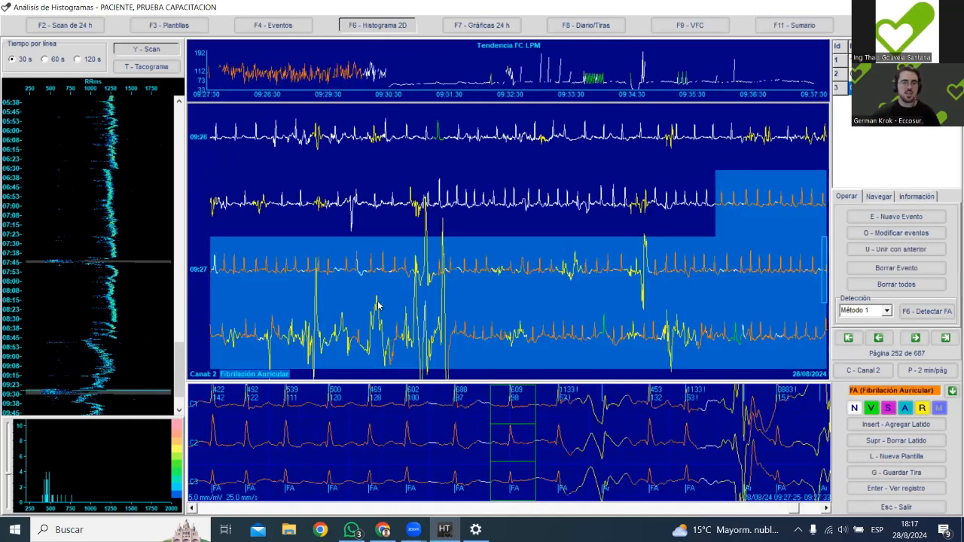
Open the third event in the full record, examine it back to its start at about 09:26:50, and return to the histogram.
left_click(549, 226)
scroll(554, 236, "up", 7)
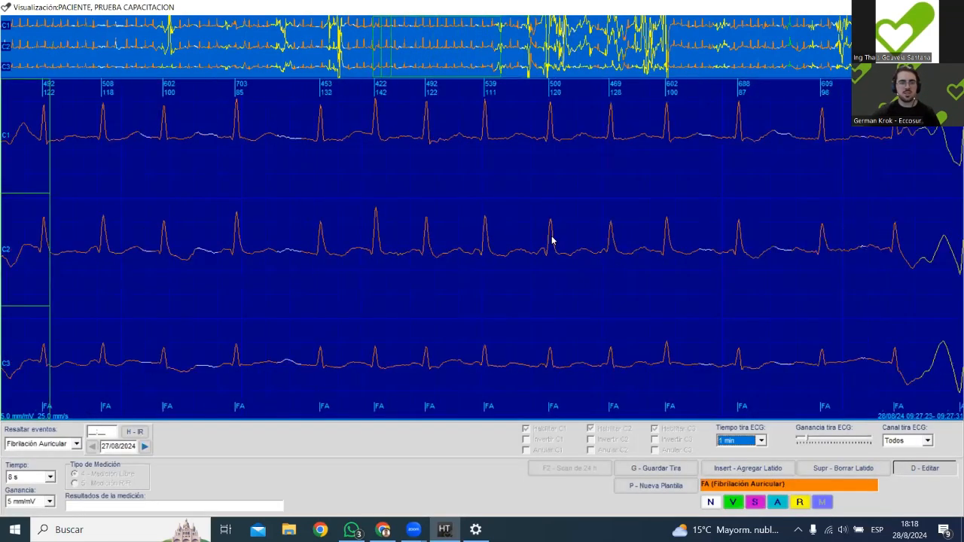
scroll(555, 238, "up", 8)
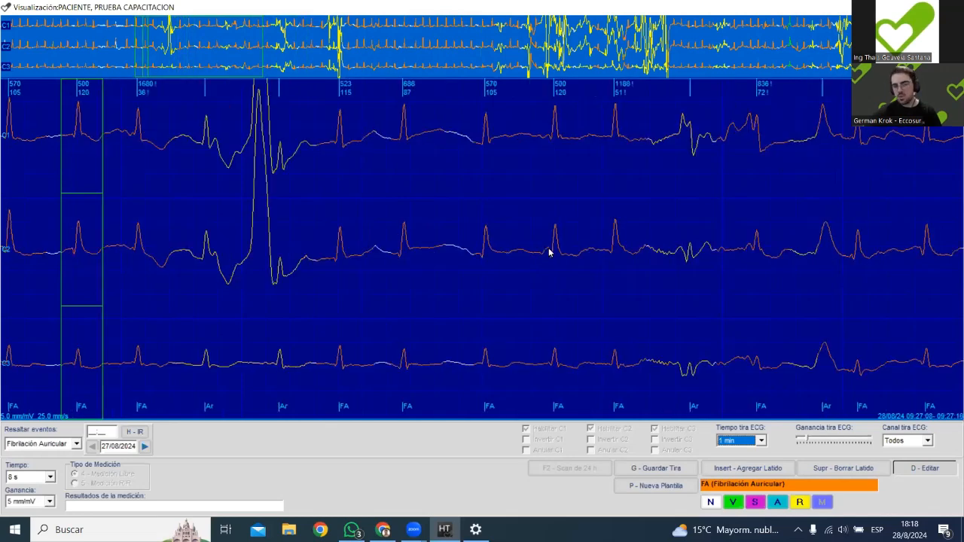
scroll(552, 254, "up", 5)
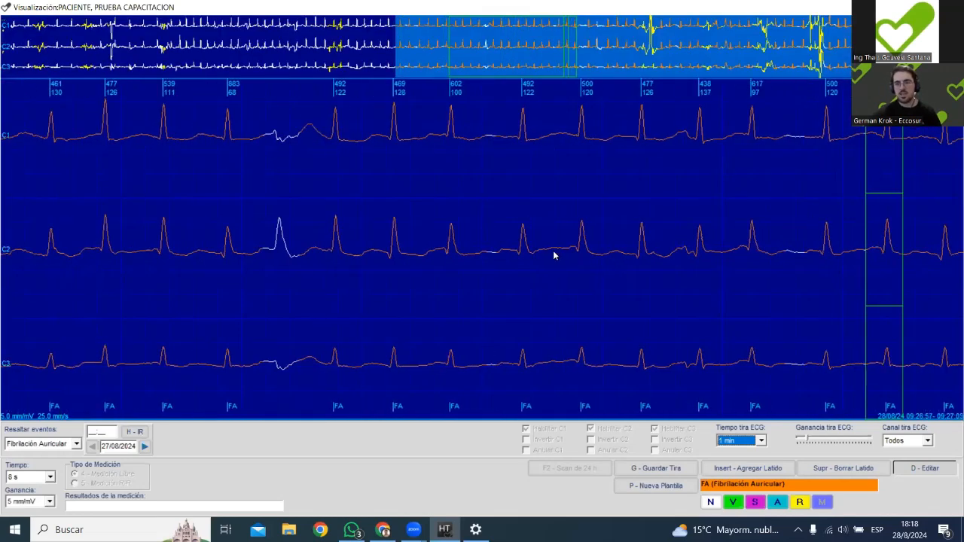
scroll(551, 256, "up", 5)
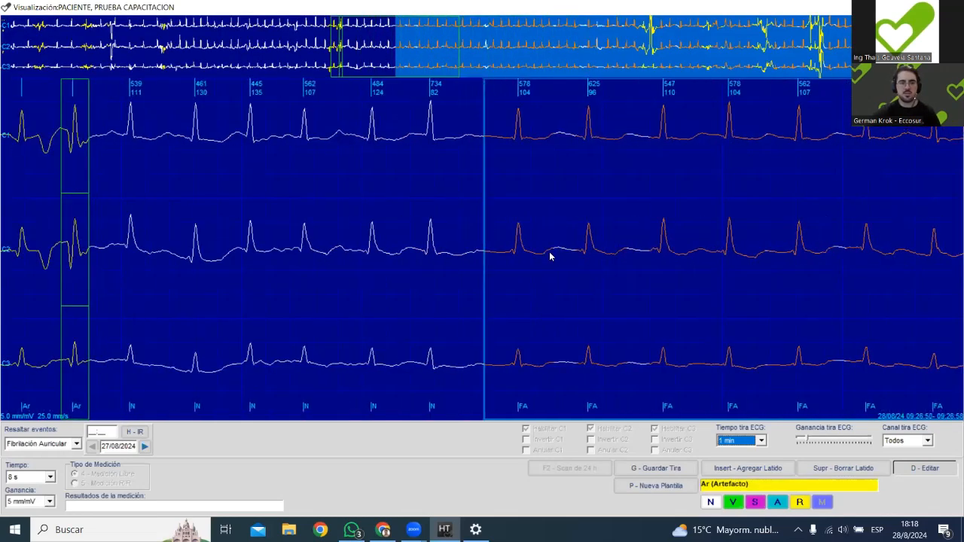
key("Escape")
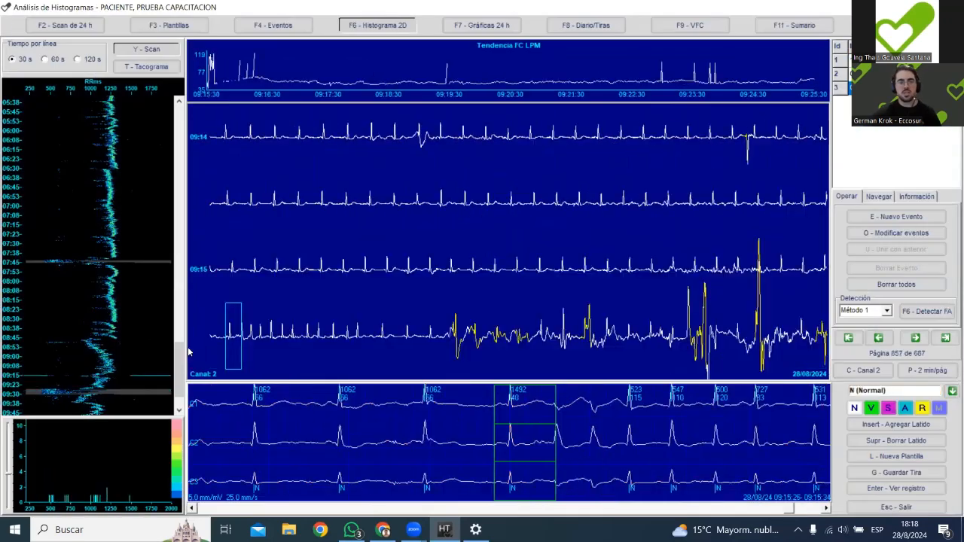
Go back to the long evening fibrillation period on the histogram and inspect its strips near 20:09 and 20:19.
left_click_drag(179, 351, 180, 256)
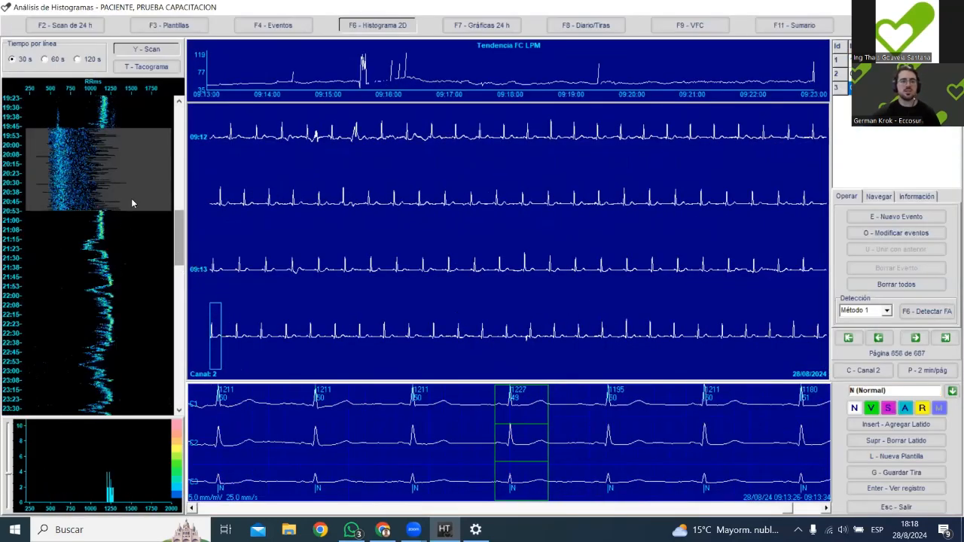
left_click(157, 152)
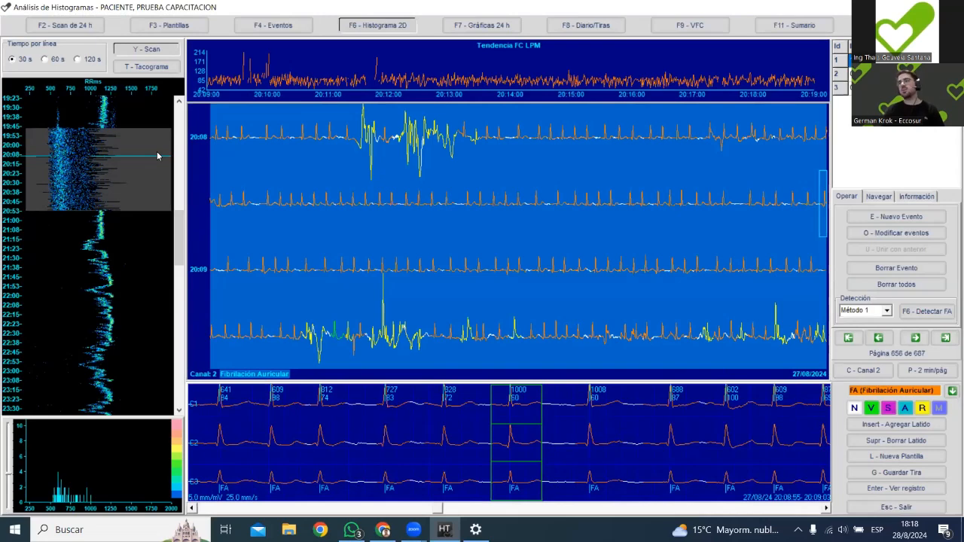
left_click(155, 167)
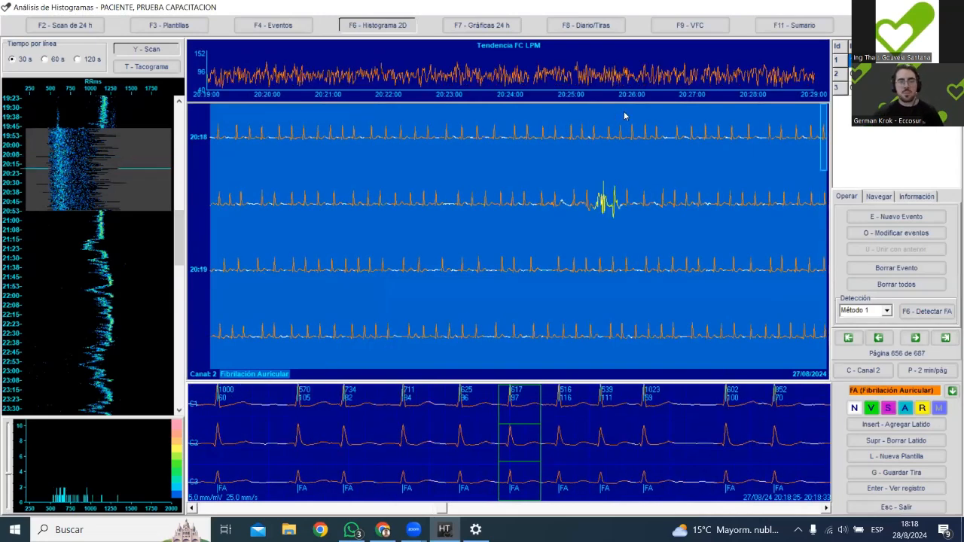
Compare the first and second detected events from the event list, ending on the one at 07:44.
left_click(888, 74)
left_click(889, 61)
left_click(889, 74)
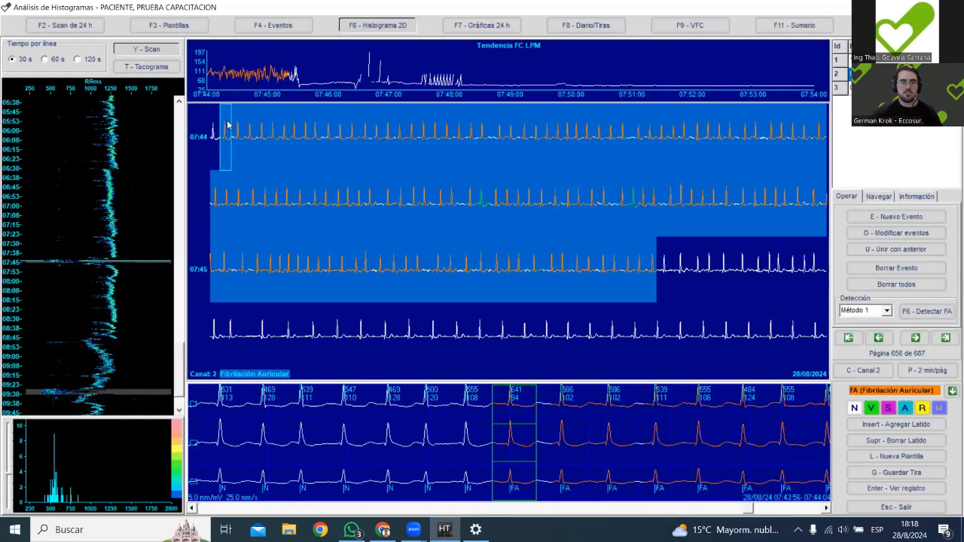
Check the beats around the start of the second fibrillation event at 07:44 and open that point in the full record.
key("Left")
key("Left")
key("Left")
key("Left")
key("Left")
key("Right")
key("Right")
key("Right")
key("Right")
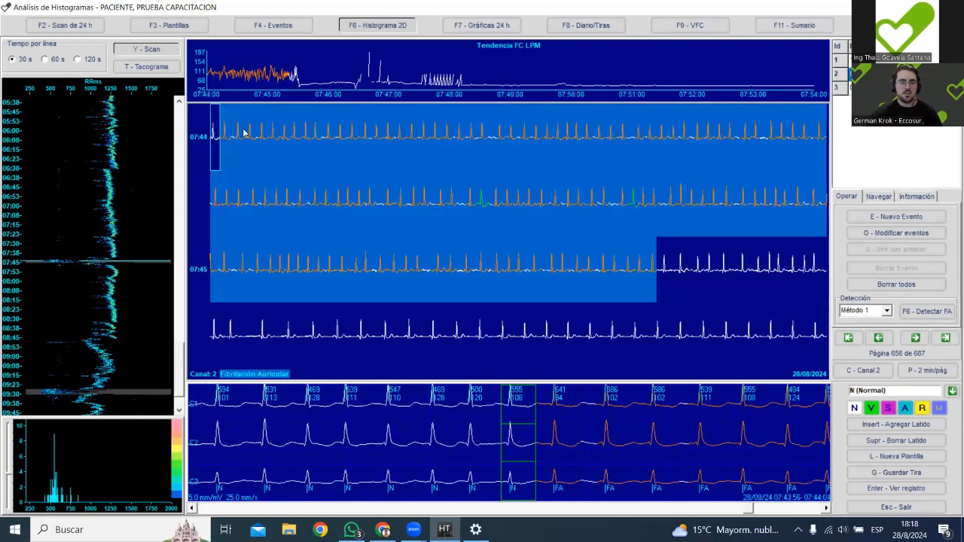
key("Right")
key("Return")
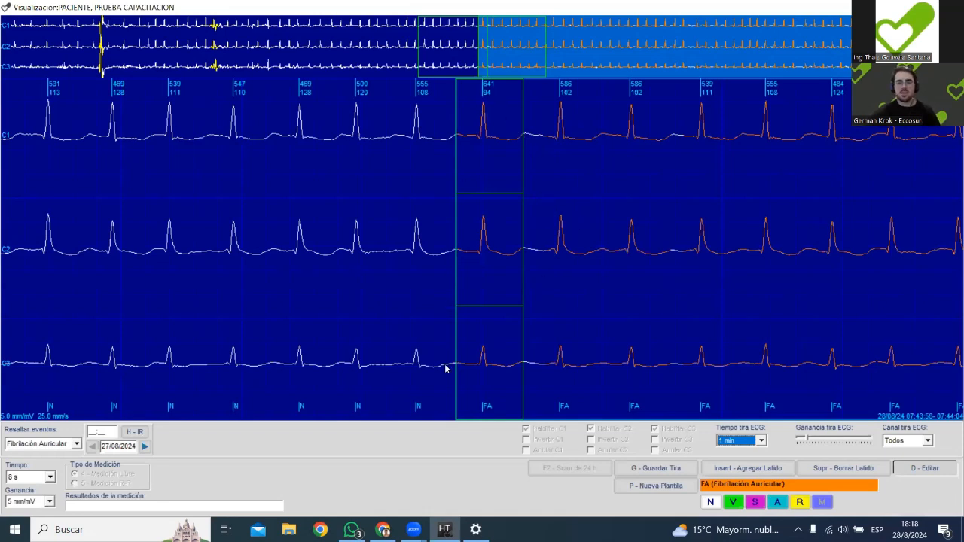
Examine the full record backward from the event's marked start at 07:44 to about 07:43:22.
key("Left")
key("Left")
key("Left")
key("Left")
key("Left")
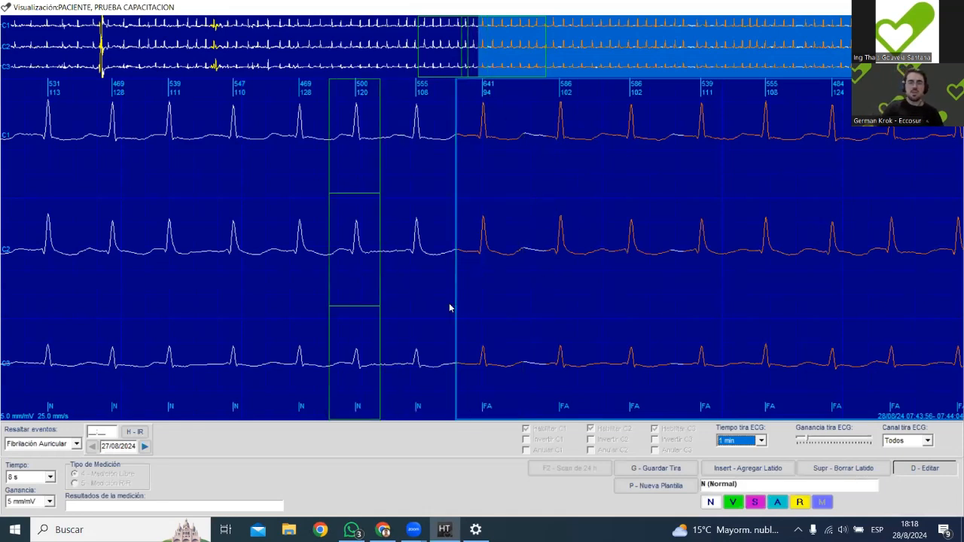
key("Left")
key("Left")
key("Left")
key("Left")
key("Left")
key("Left")
key("Left")
key("Left")
key("Left")
key("Left")
key("Left")
key("Left")
key("Left")
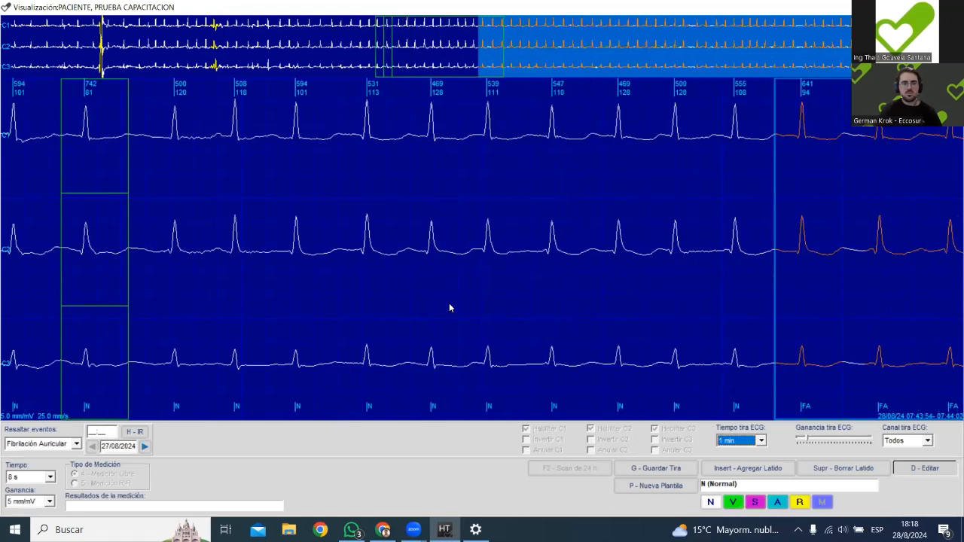
key("Left")
key("Left")
key("Left")
key("Left")
key("Left")
key("Left")
key("Left")
key("Left")
key("Left")
key("Left")
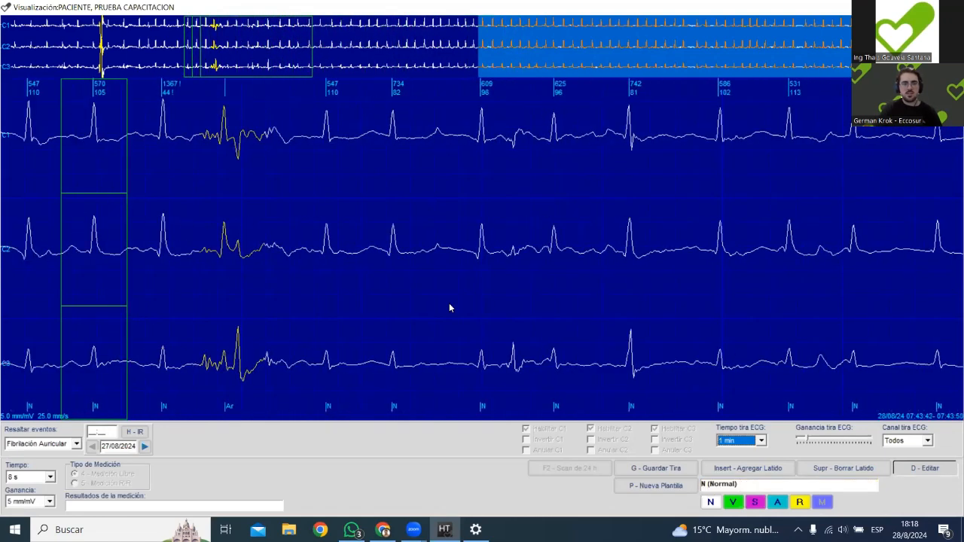
key("Left")
key("Left")
key("Left")
key("Left")
key("Left")
key("Left")
key("Left")
key("Left")
key("Left")
key("Left")
key("Left")
key("Left")
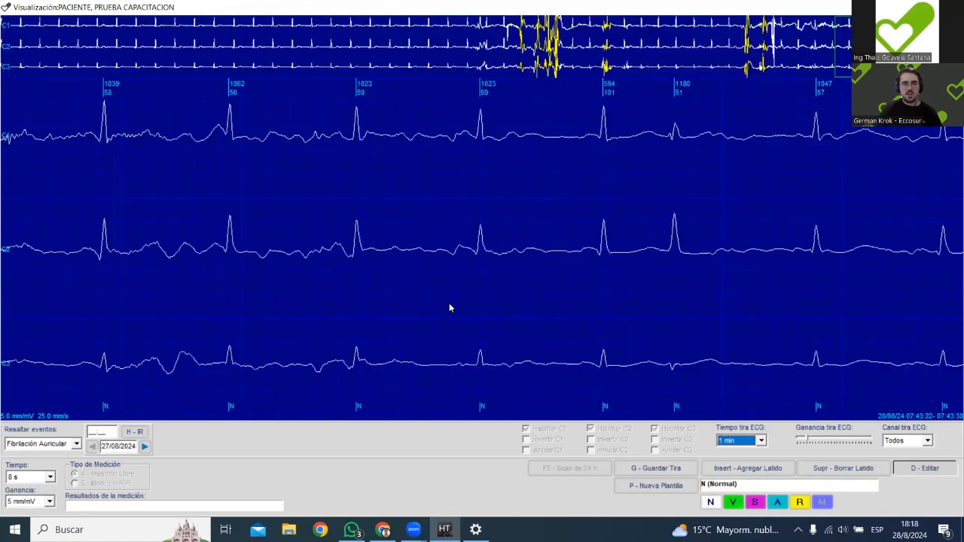
Examine the record forward from about 07:43:30 to 07:43:48 for the real onset of the arrhythmia, and return to the histogram.
key("Right")
key("Right")
key("Right")
key("Right")
key("Right")
key("Right")
key("Right")
key("Right")
key("Right")
key("Right")
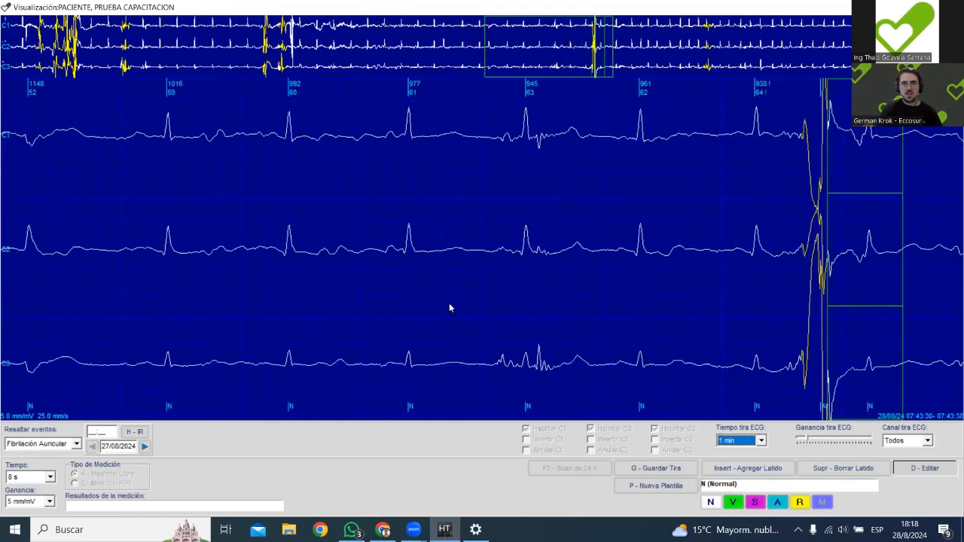
key("Right")
key("Right")
key("Right")
key("Right")
key("Right")
key("Left")
key("Left")
key("Left")
key("Left")
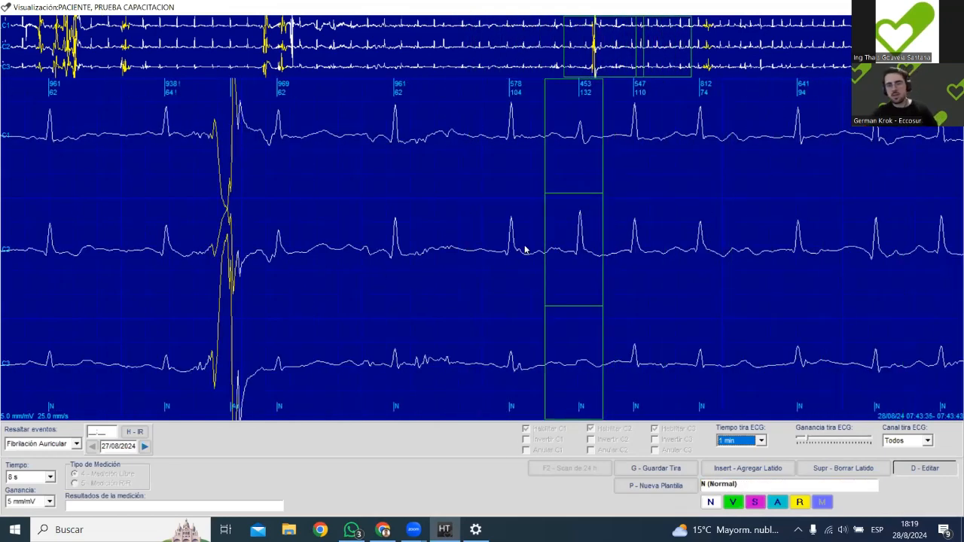
key("Right")
key("Right")
key("Right")
key("Right")
key("Right")
key("Right")
key("Right")
key("Right")
key("Right")
key("Right")
key("Right")
key("Right")
key("Right")
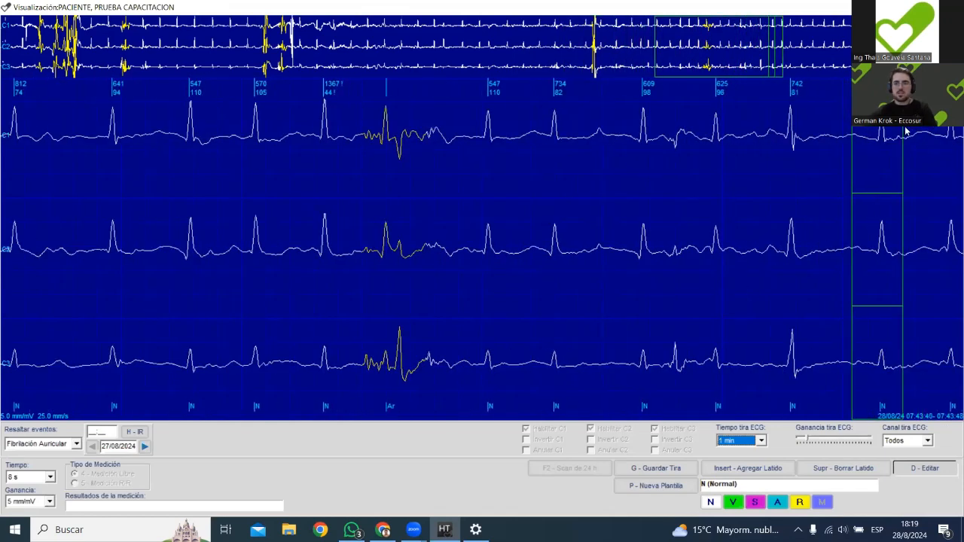
key("Escape")
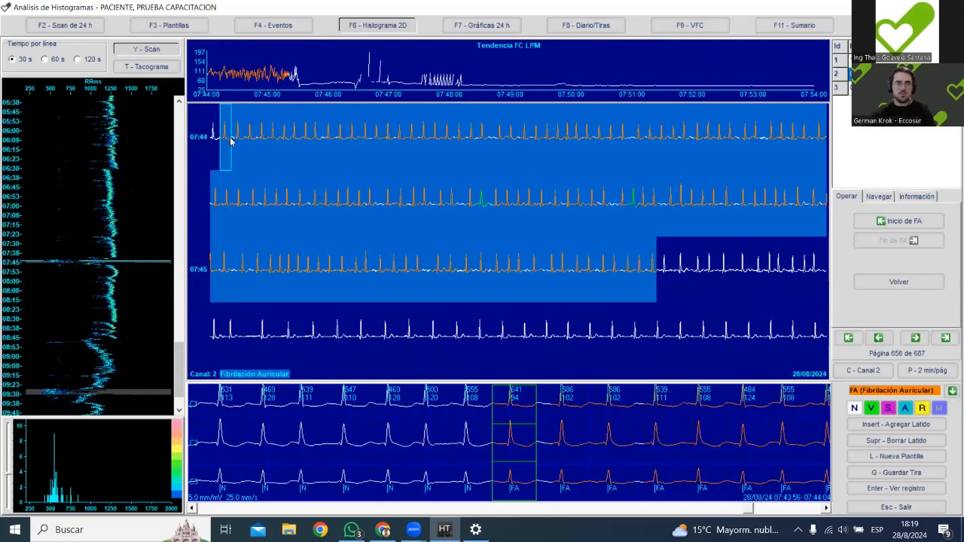
Set the start of a new atrial fibrillation event at the early beat near 07:43:39, just after the rhythm turns irregular.
key("Left")
key("Left")
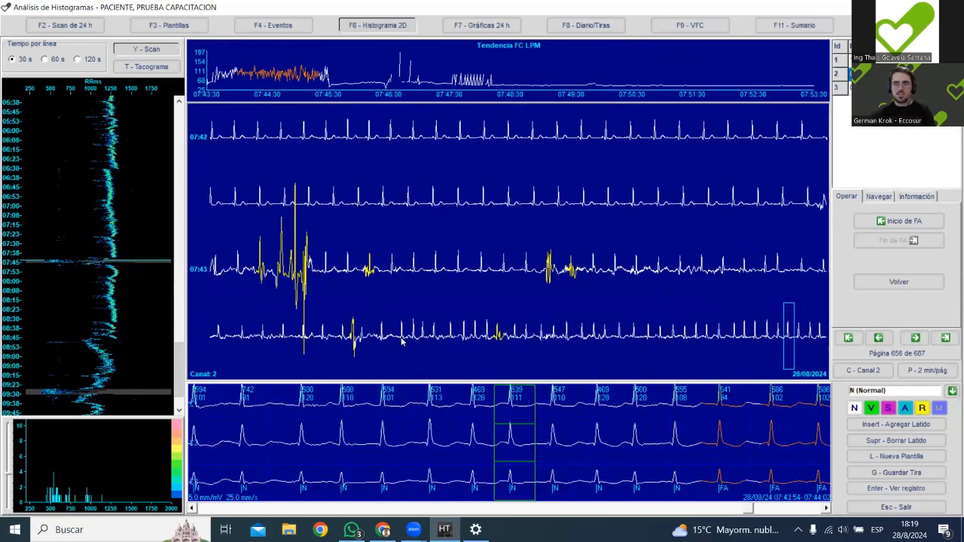
left_click(374, 330)
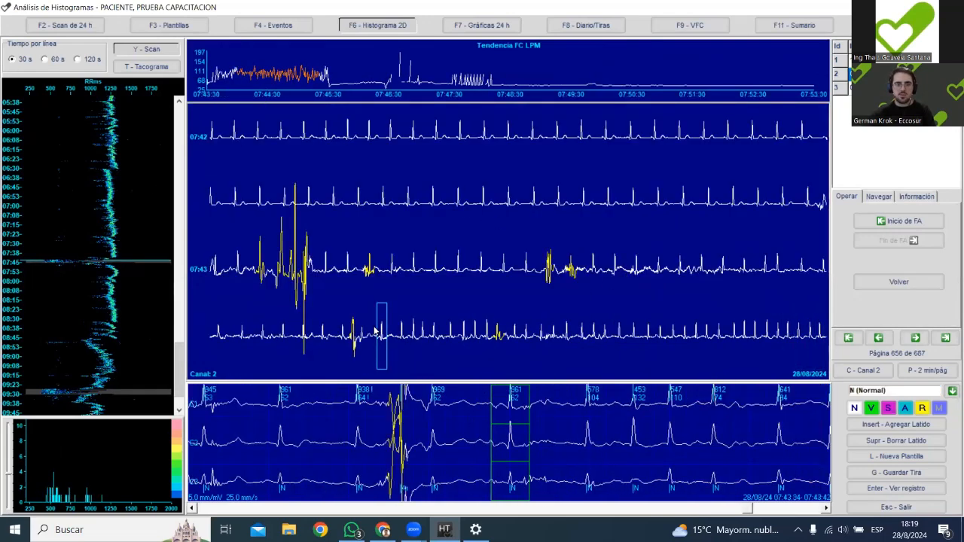
left_click(323, 342)
left_click(344, 340)
left_click(358, 339)
left_click(400, 336)
left_click(416, 340)
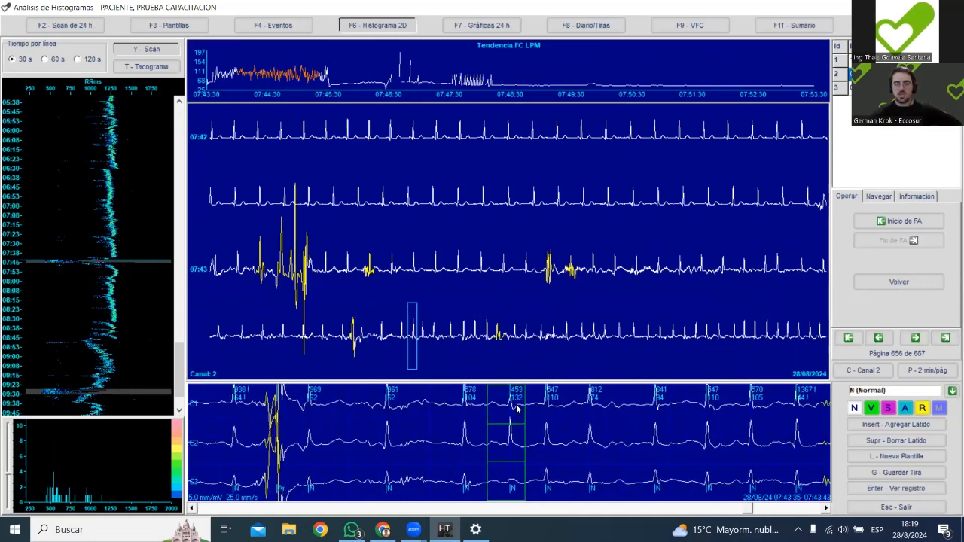
left_click(902, 223)
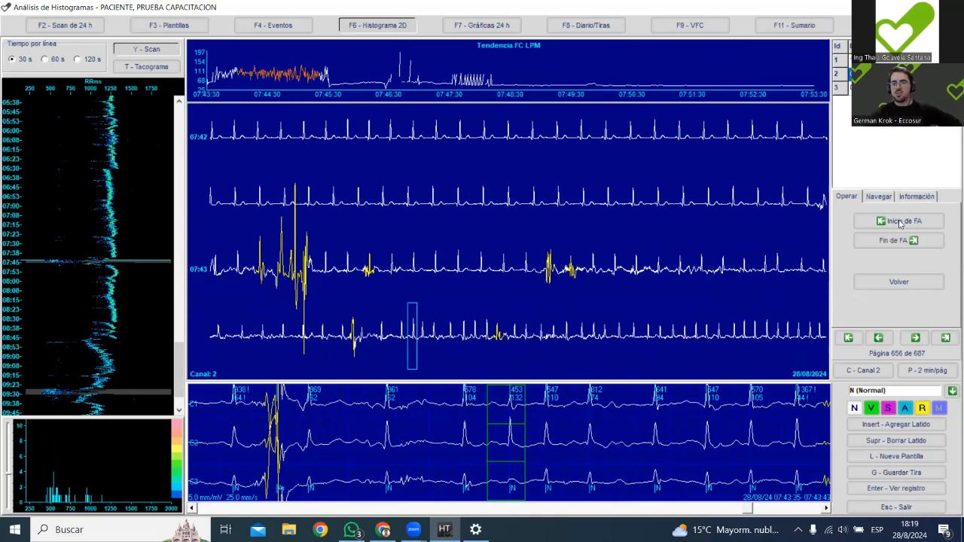
Set the new event's end at the last normal beat before the detected 07:44 event and accept its duration under 30 seconds.
left_click(816, 336)
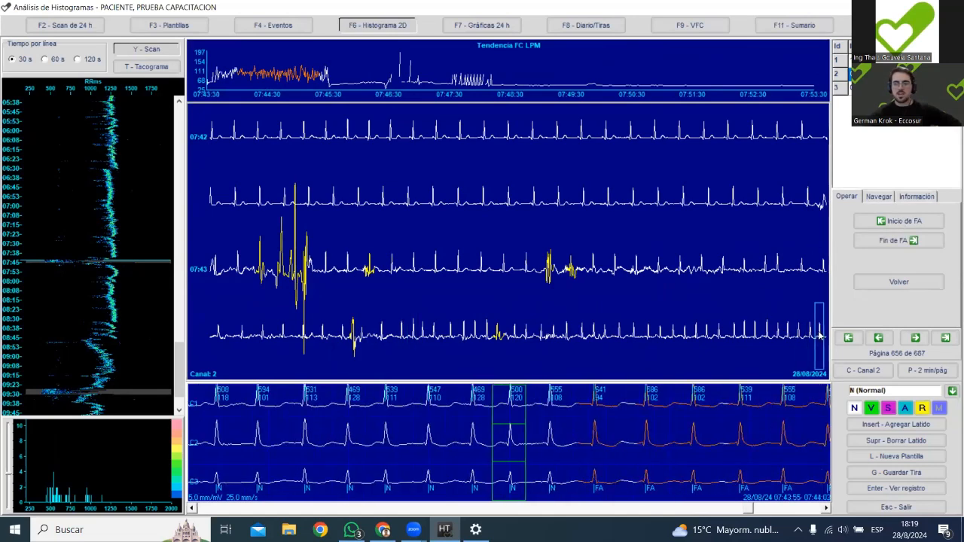
key("Right")
key("Right")
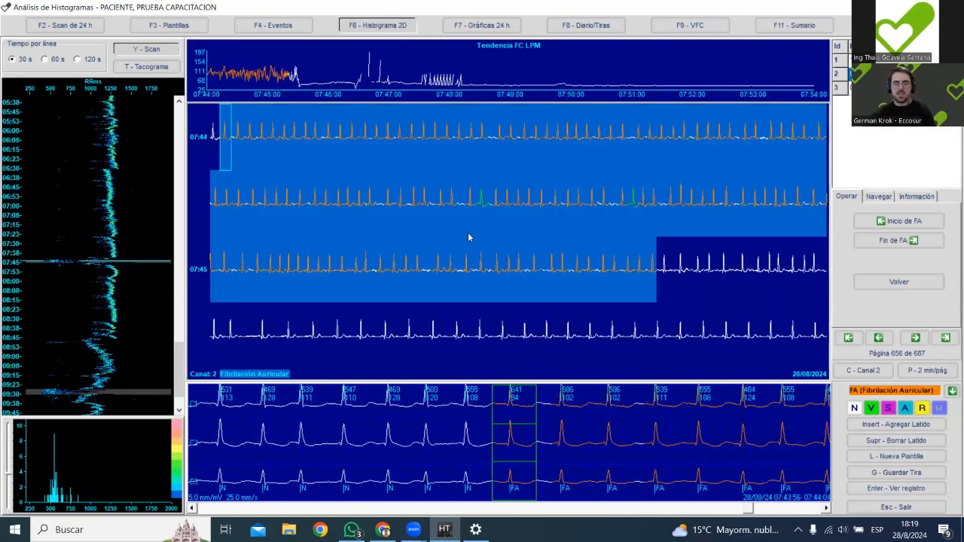
left_click(216, 140)
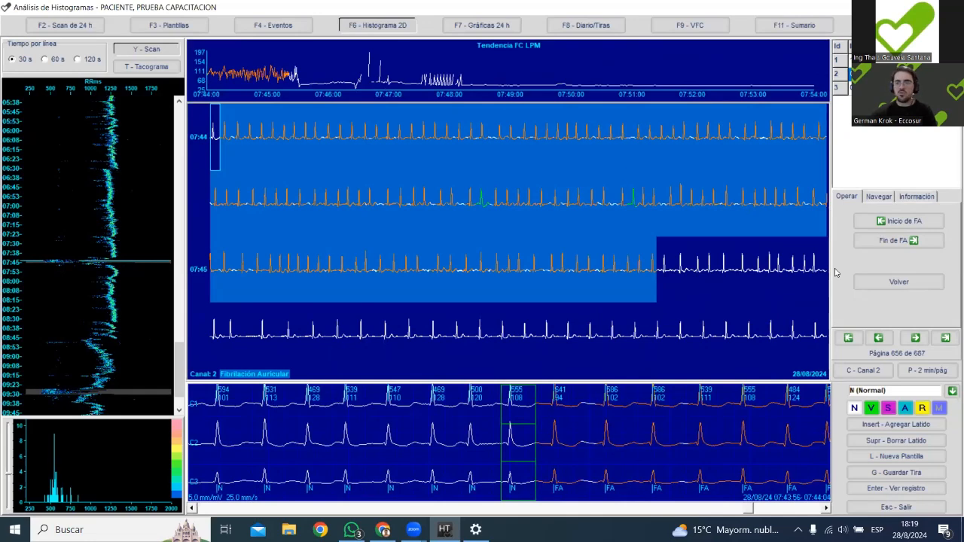
left_click(907, 240)
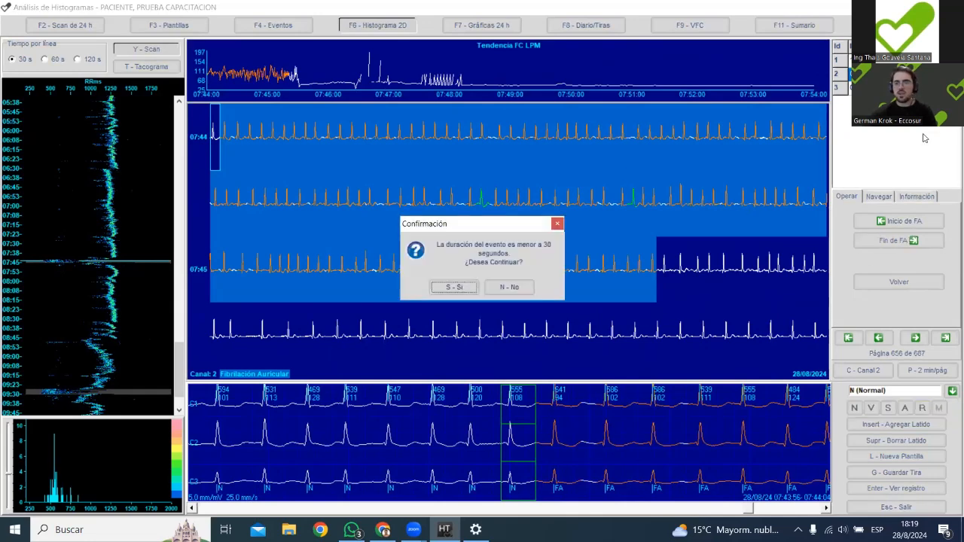
left_click(459, 287)
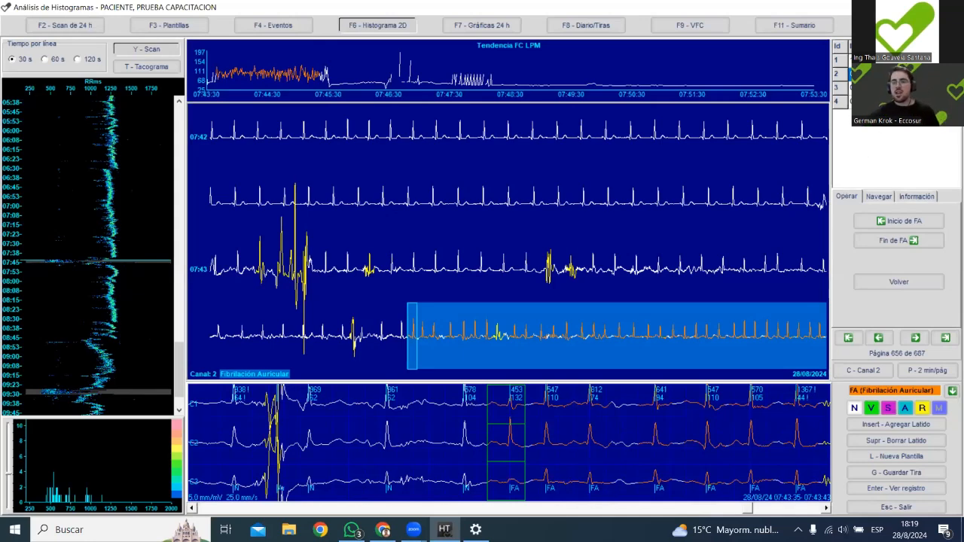
Select the detected 07:44 event, leave event creation, and join it with the preceding event.
left_click(866, 87)
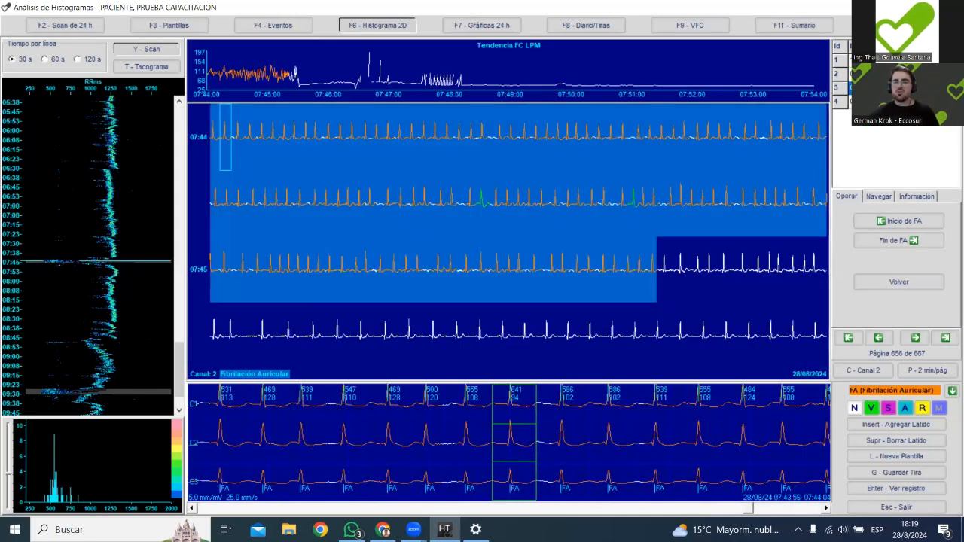
left_click(899, 282)
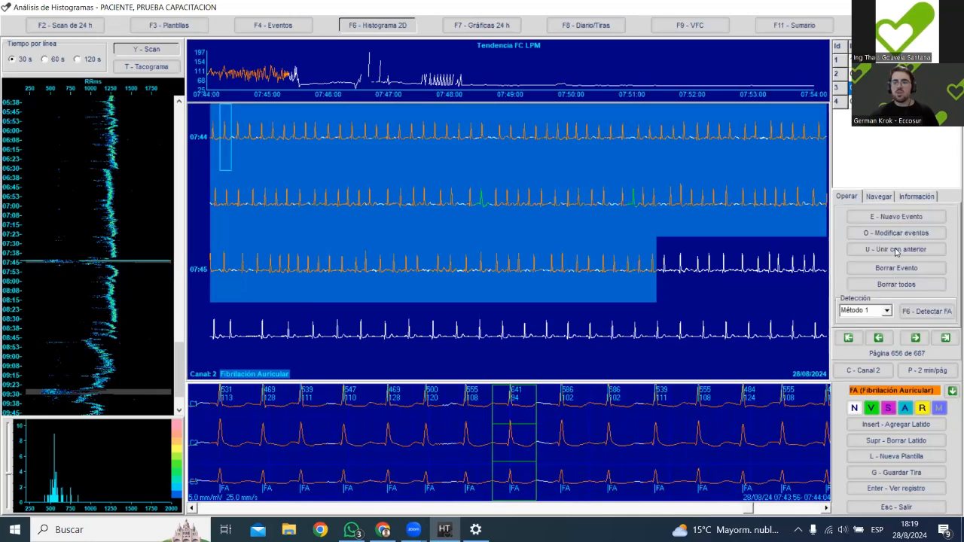
left_click(896, 250)
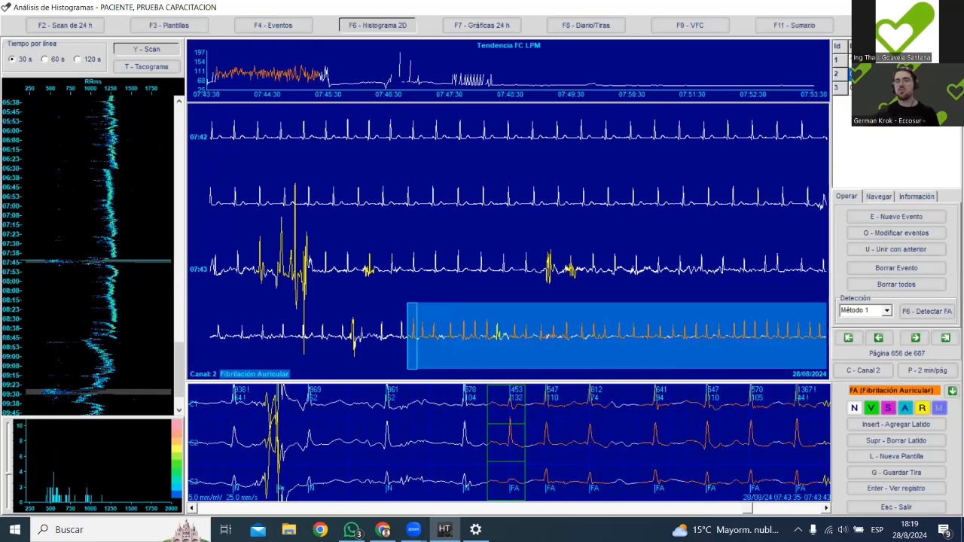
Inspect the joined fibrillation event on the histogram from its start near 07:43:39 to its end after 07:45.
left_click(635, 343)
left_click(778, 338)
left_click(797, 339)
left_click(545, 337)
left_click(452, 336)
left_click(426, 334)
scroll(559, 336, "down", 1)
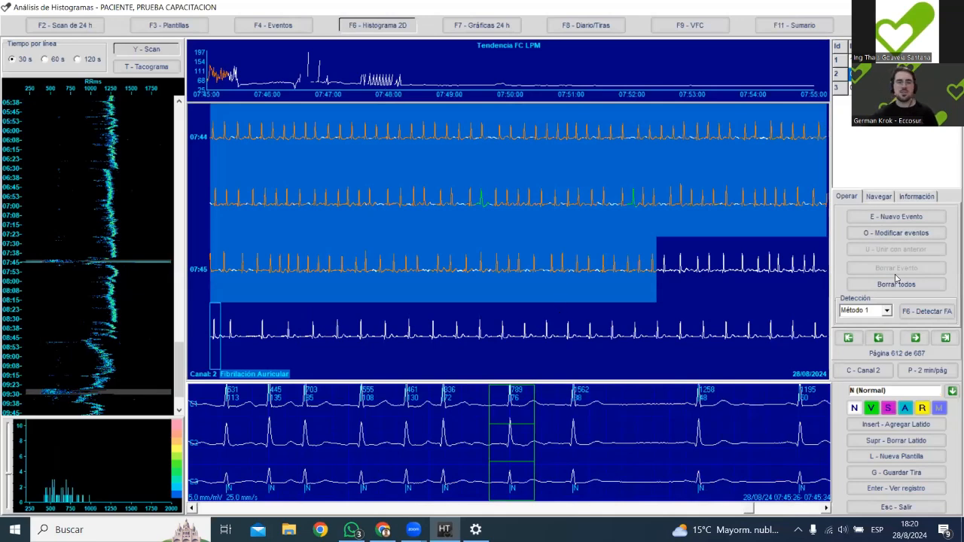
scroll(537, 249, "up", 1)
scroll(536, 244, "down", 1)
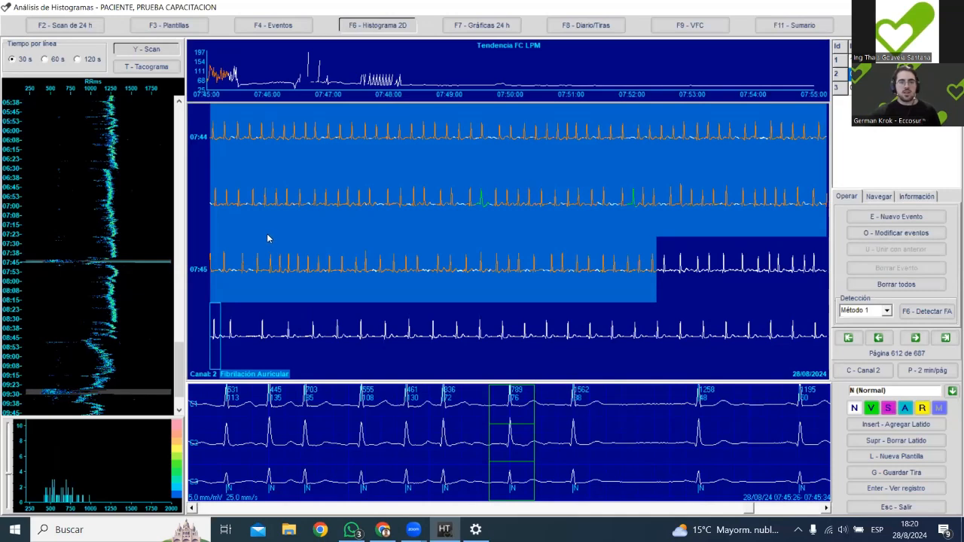
Go back on the histogram to the long evening fibrillation period between 19:45 and 20:53.
scroll(119, 235, "up", 16)
scroll(180, 286, "up", 5)
scroll(180, 262, "up", 3)
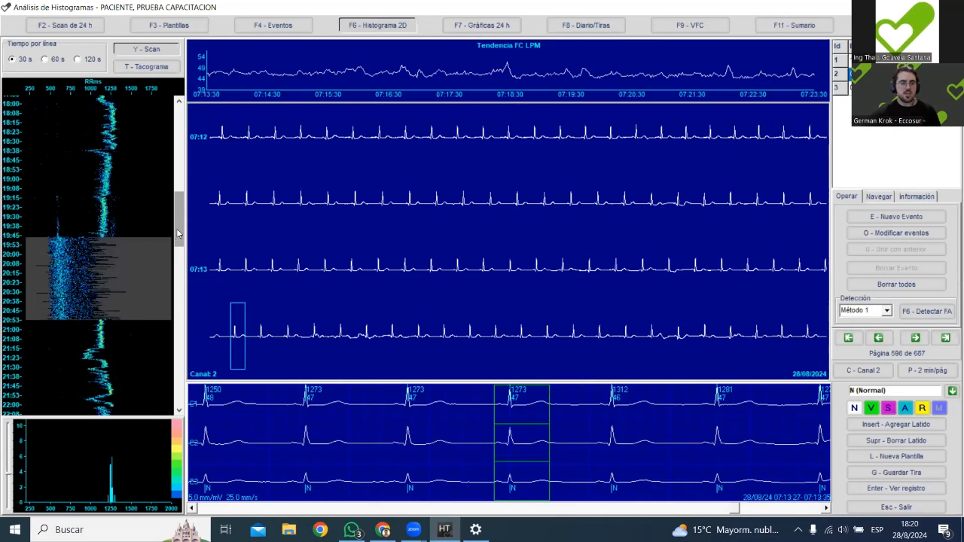
left_click_drag(178, 236, 177, 241)
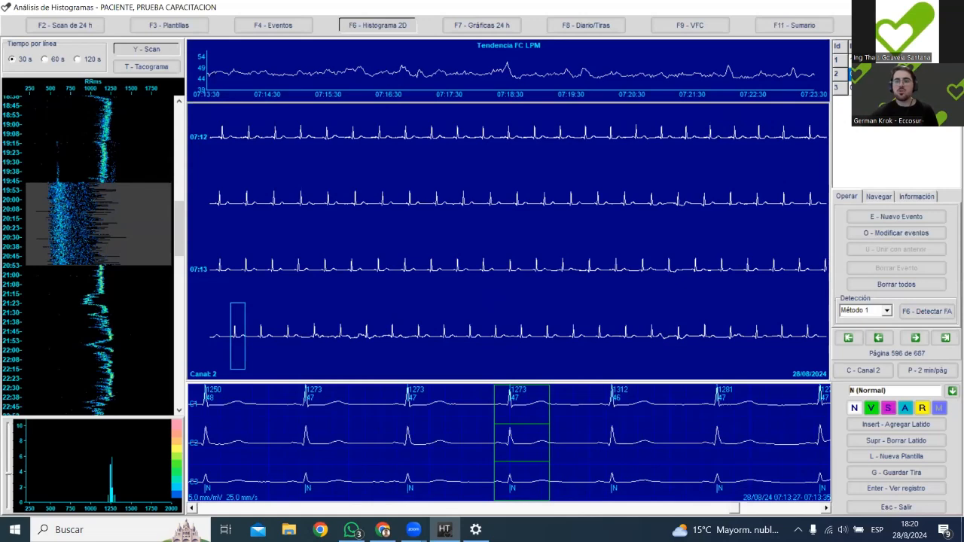
Open the study summary despite the missing supraventricular detection and review the atrial fibrillation findings in the Resumen FA text.
key("F11")
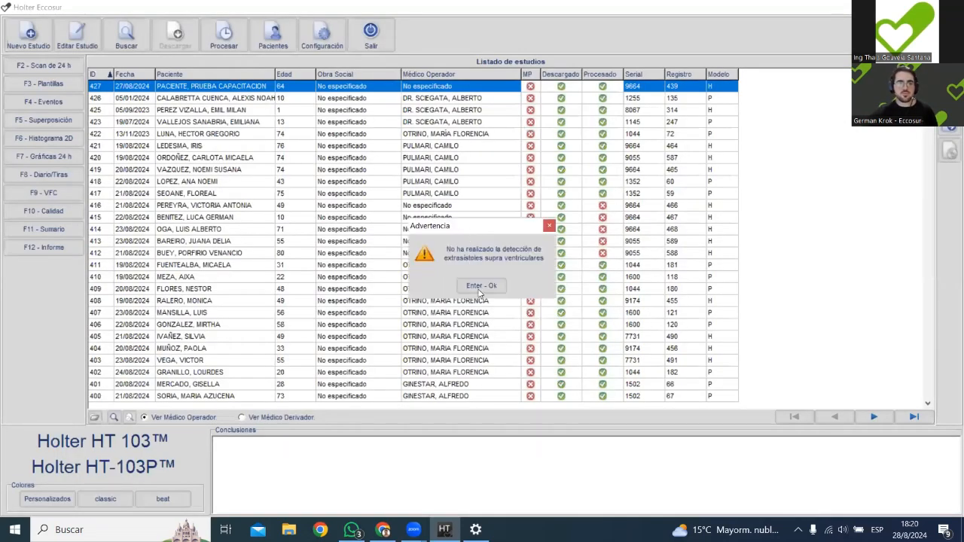
left_click(481, 288)
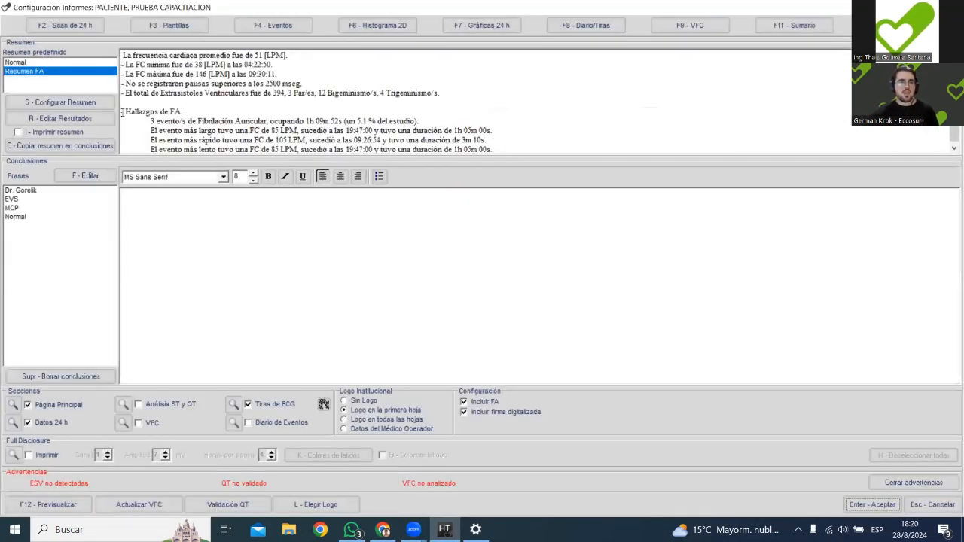
left_click_drag(122, 111, 511, 192)
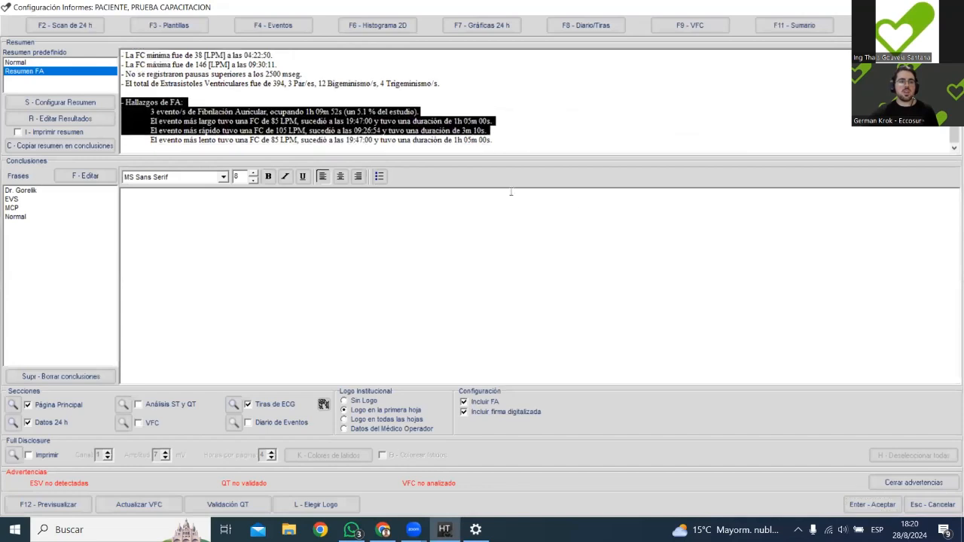
left_click(171, 126)
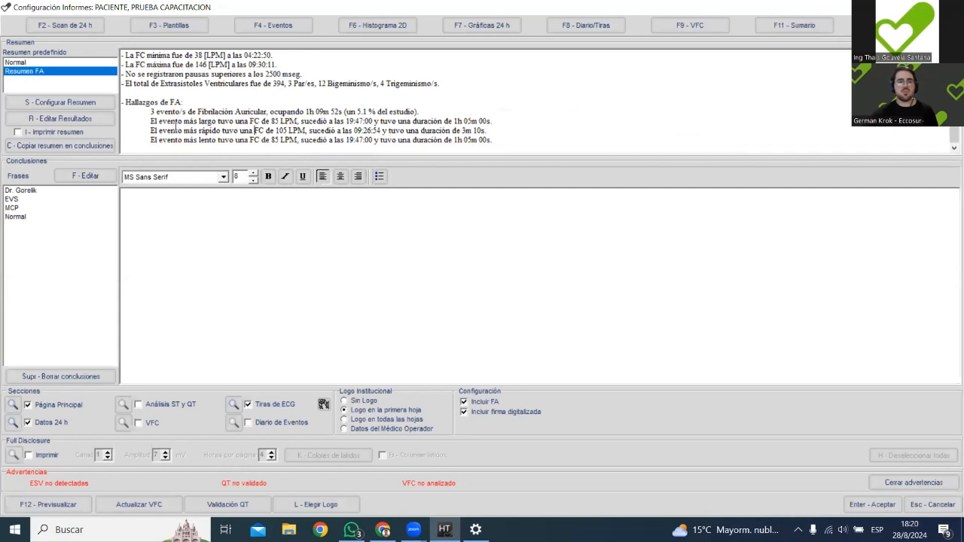
left_click_drag(183, 120, 218, 130)
left_click(211, 139)
Preview the report, check the Fibrilación Auricular section on its first page, and close the preview.
left_click(62, 506)
scroll(527, 342, "down", 2)
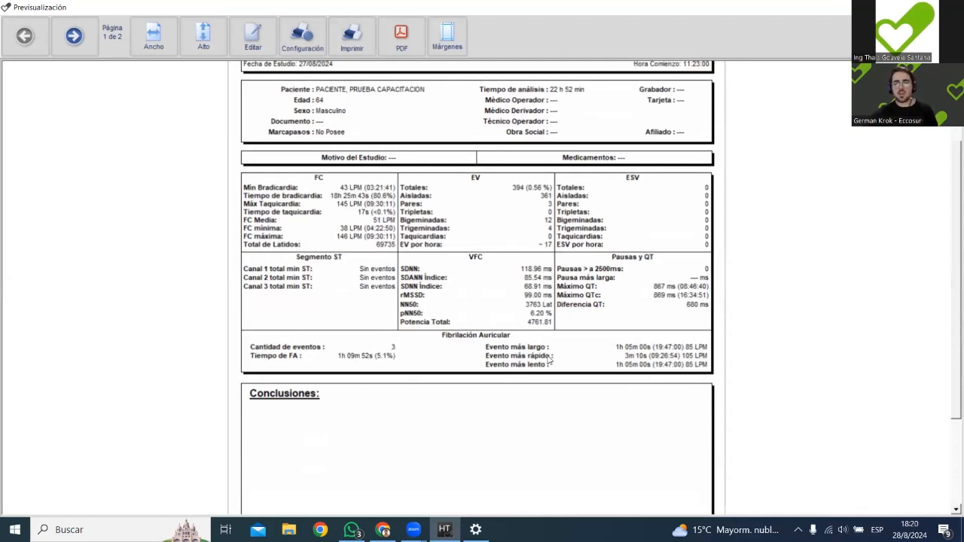
scroll(625, 377, "up", 1)
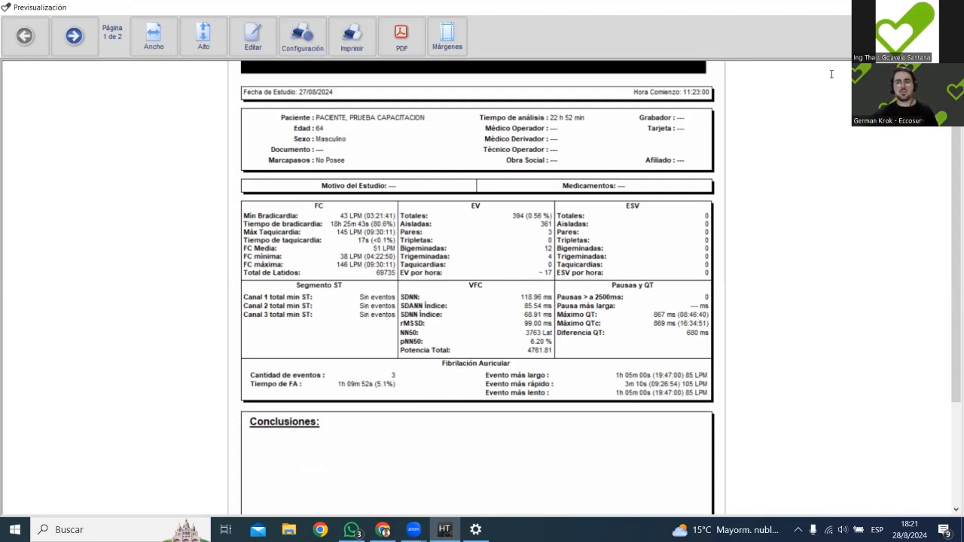
key("Escape")
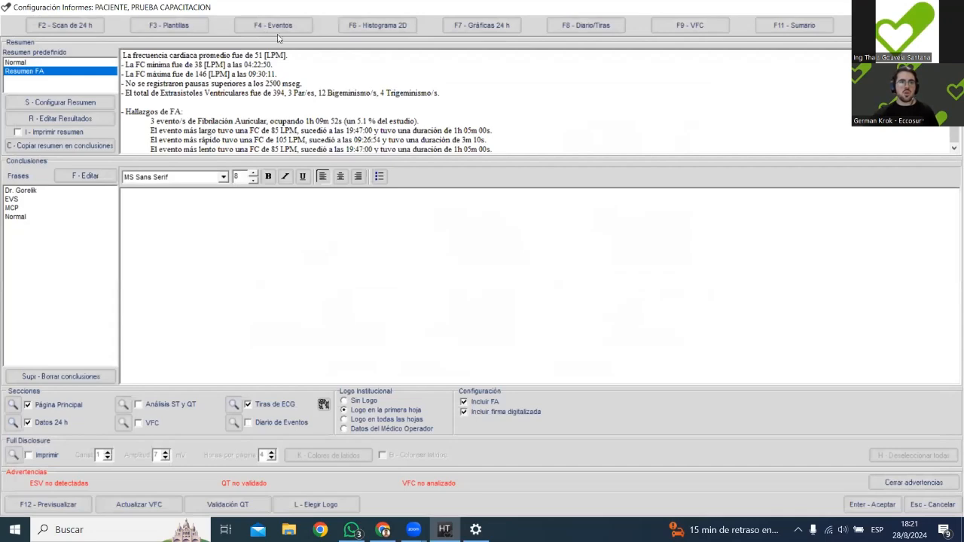
Return to the 2D histogram and view the overnight RR trend from about 23:00 to 03:20.
left_click(372, 25)
left_click(413, 284)
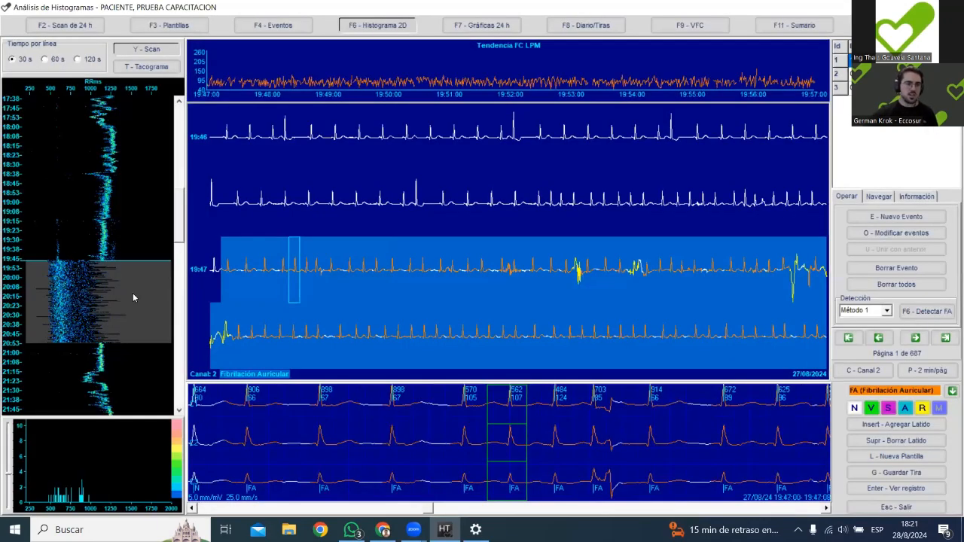
left_click_drag(180, 258, 181, 277)
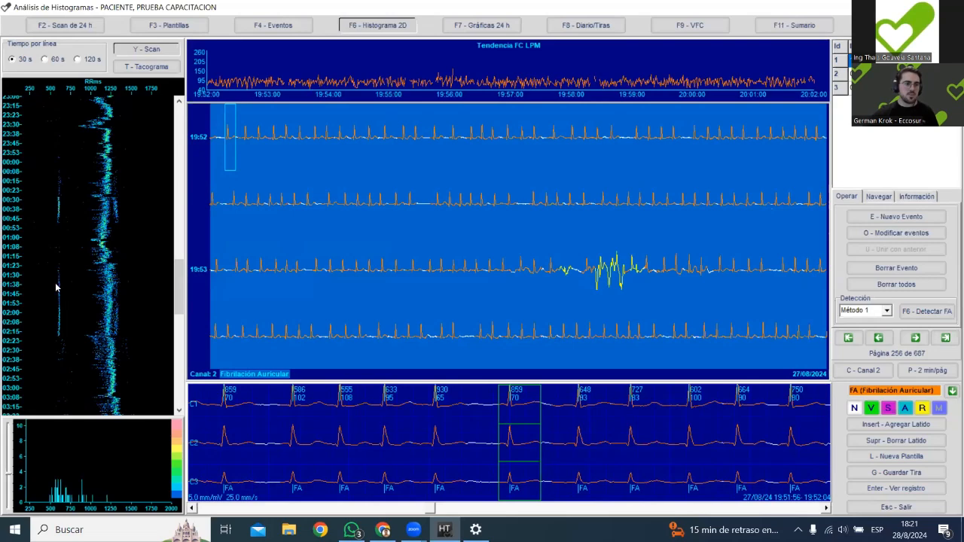
Inspect the early beats around 01:52 to 01:53 from the histogram's short-RR band, then return the histogram to the evening fibrillation period.
left_click(67, 304)
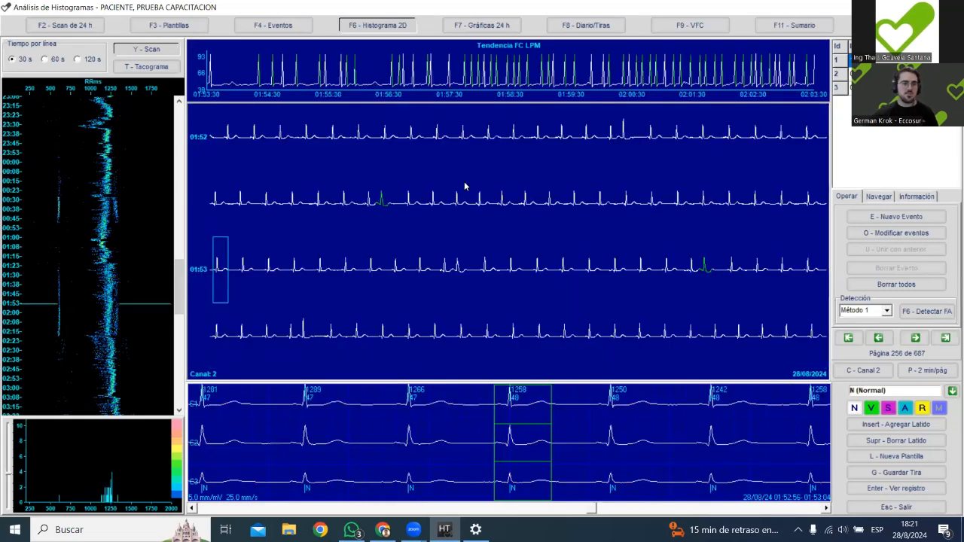
left_click(705, 264)
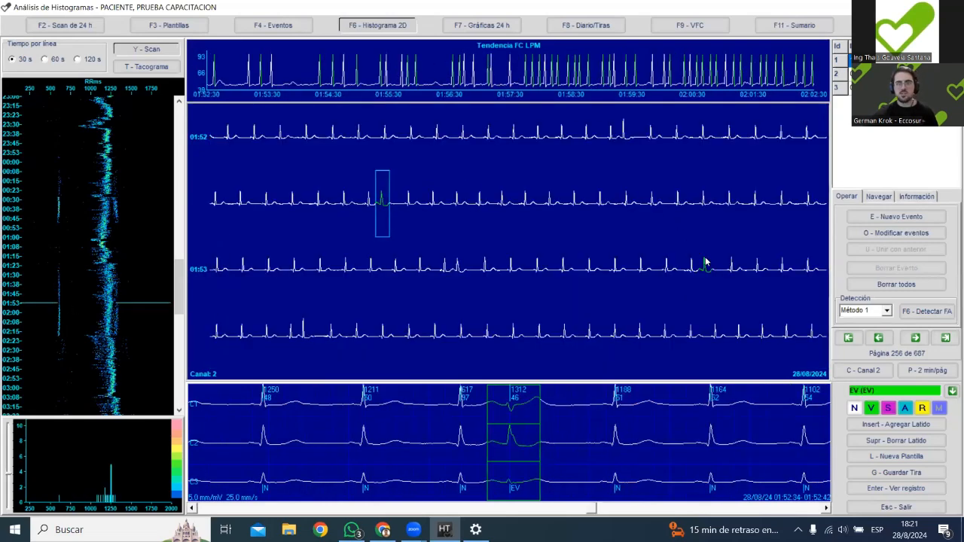
left_click(305, 335)
left_click(459, 265)
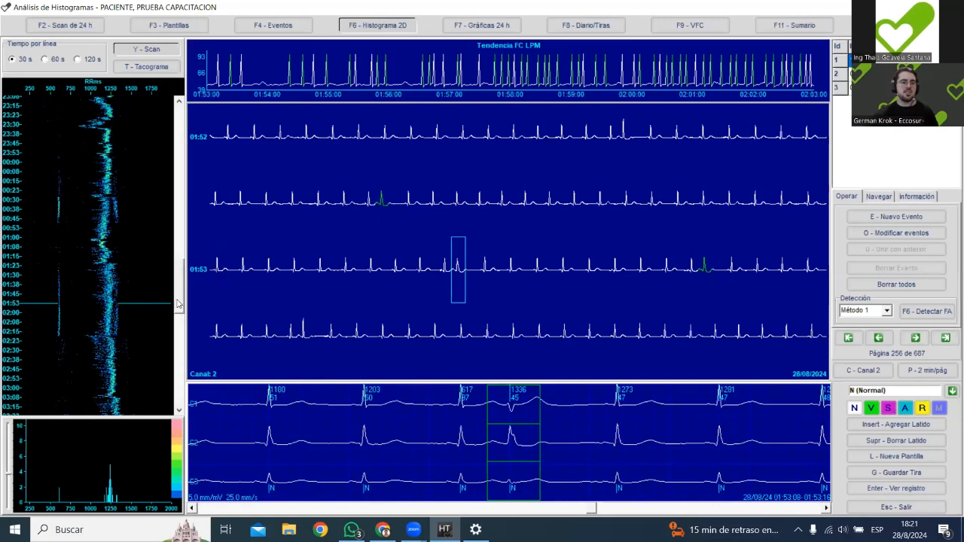
scroll(176, 305, "up", 2)
scroll(182, 299, "down", 1)
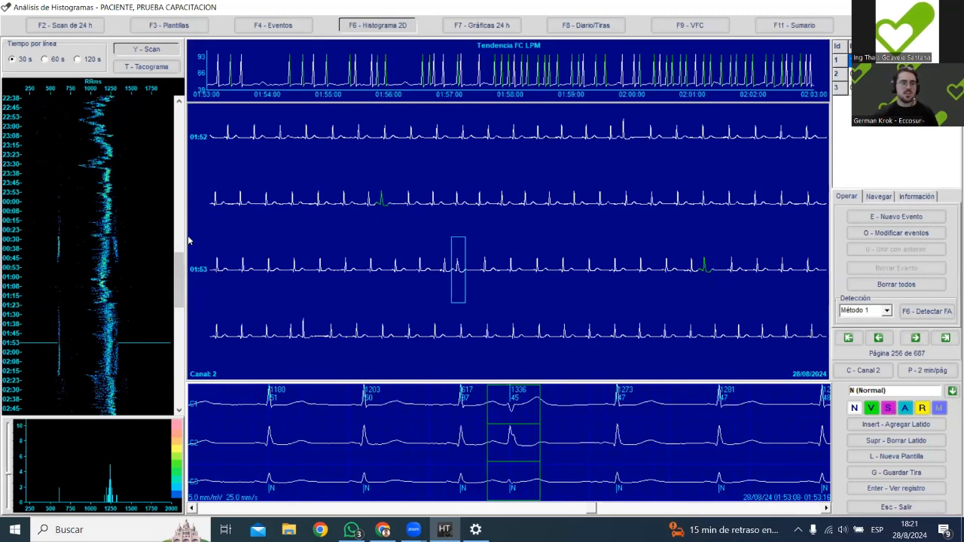
left_click_drag(181, 282, 182, 219)
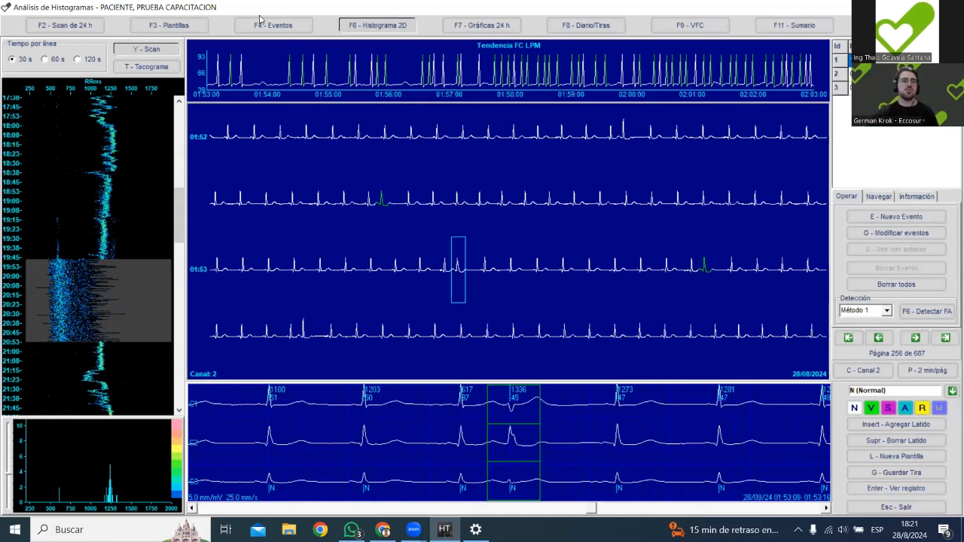
Run the automatic ESV detection on the beat templates and select the resulting supraventricular template.
left_click(189, 27)
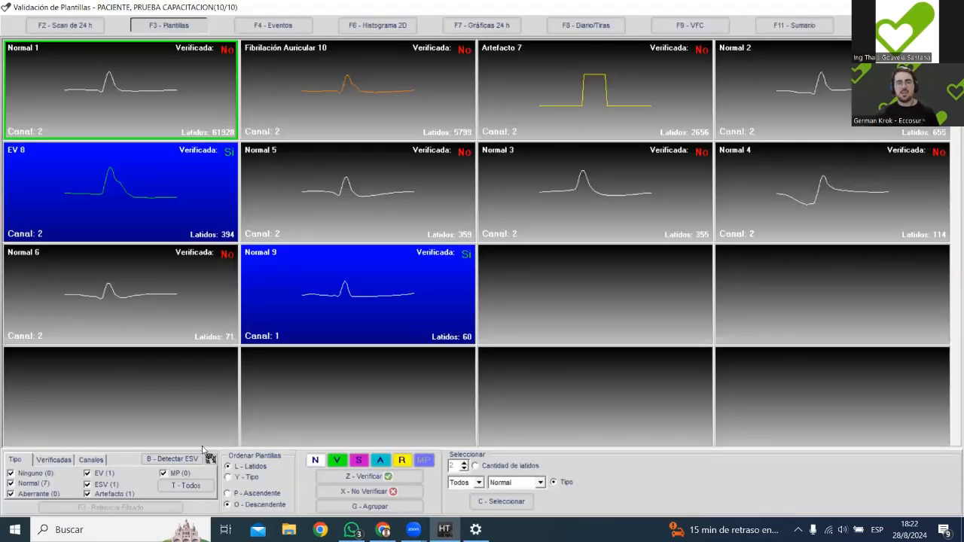
left_click(172, 460)
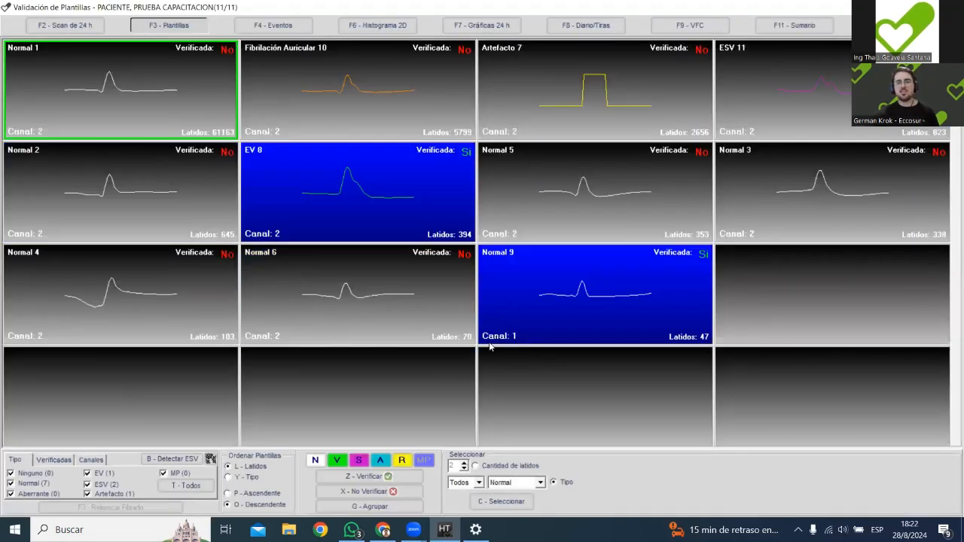
left_click(824, 81)
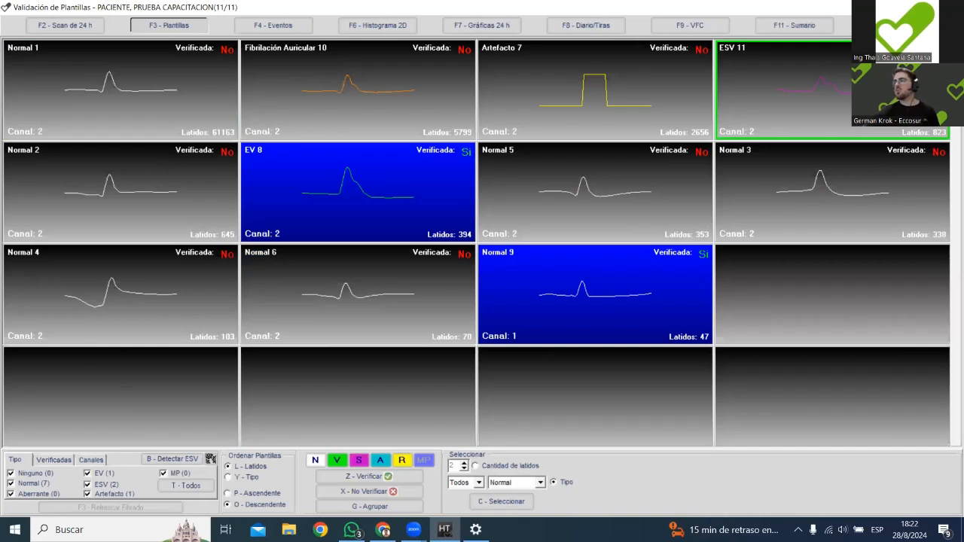
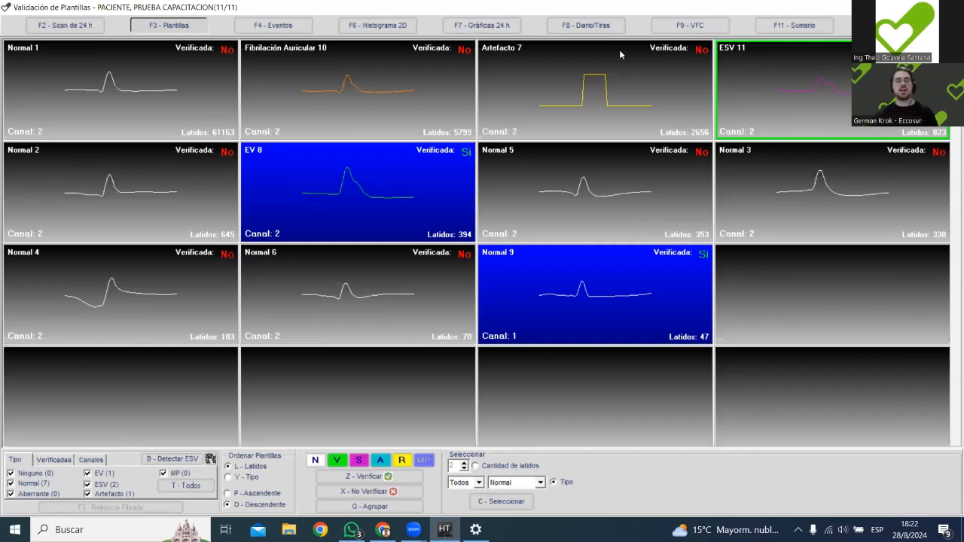
Open the ESV 11 template's beats in Modo de visualización de registro and inspect the most similar ones in their ECG context.
double_click(805, 66)
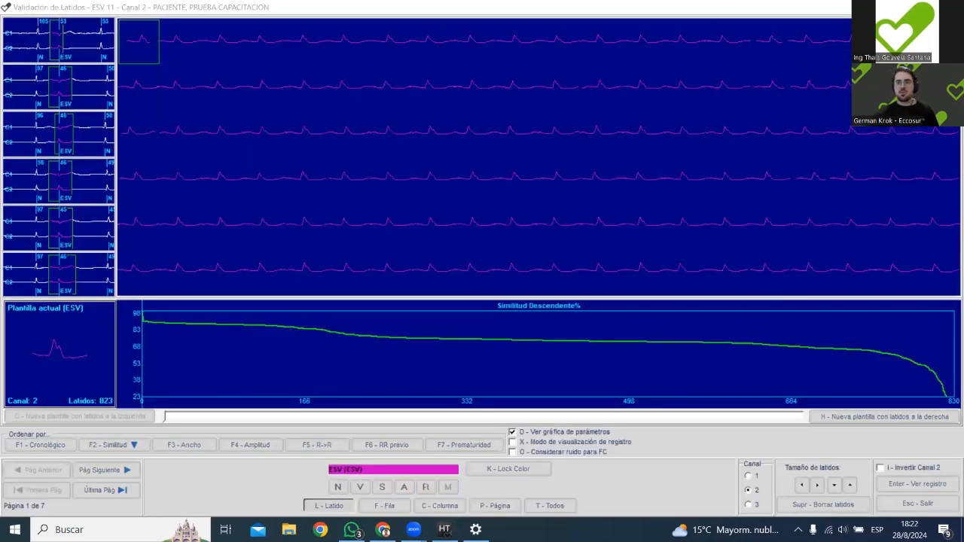
left_click(554, 442)
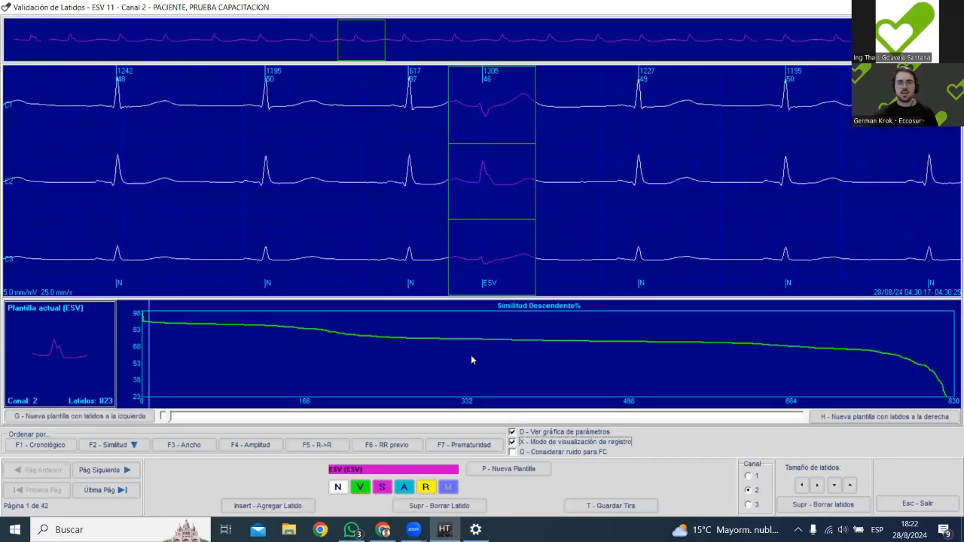
key("Right")
key("Right")
key("Right")
key("Right")
key("Right")
key("Right")
key("Right")
key("Right")
key("Right")
key("Right")
key("Right")
key("Right")
key("Right")
key("Right")
key("Right")
key("Right")
key("Right")
key("Right")
key("Right")
key("Right")
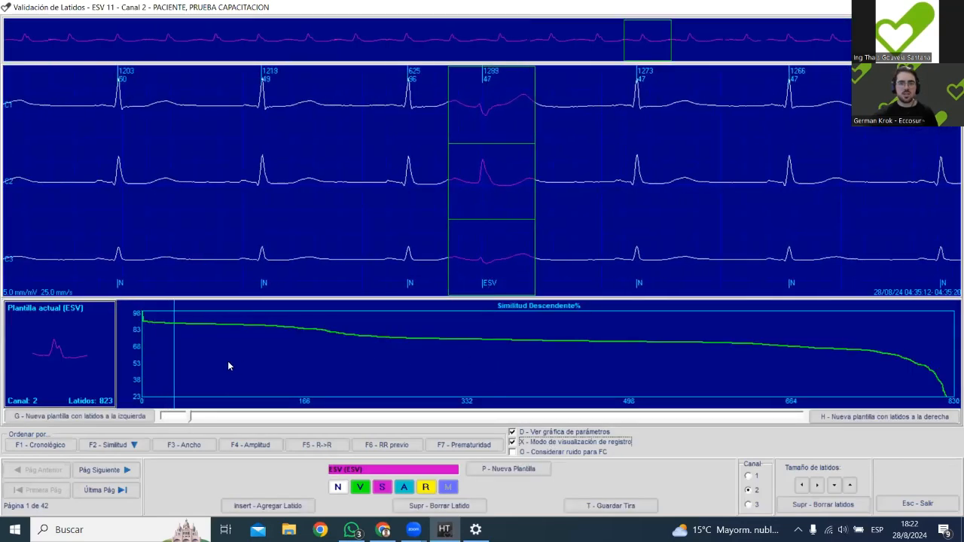
Examine successive ESV beats in the upper-similarity part of the descending similarity curve, comparing each with its neighbouring beats.
left_click_drag(200, 352, 277, 348)
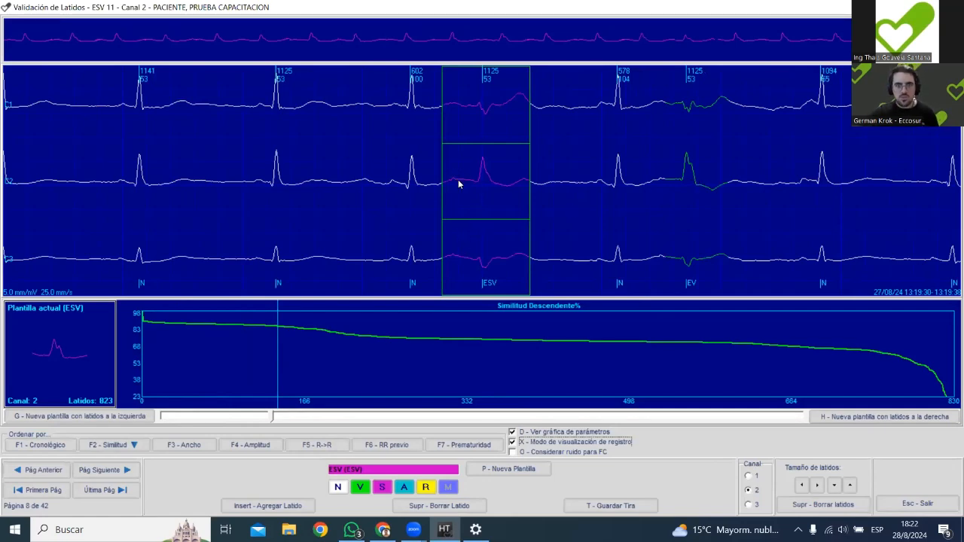
key("Page_Down")
key("Left")
key("Left")
key("Left")
key("Left")
key("Left")
key("Left")
key("Left")
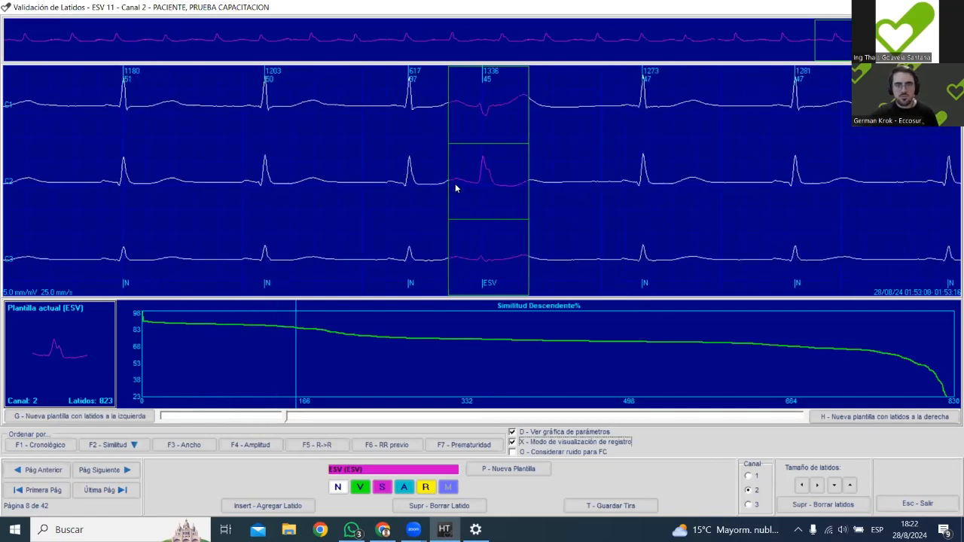
key("Left")
key("Left")
key("Left")
key("Left")
key("Left")
key("Left")
key("Left")
key("Left")
key("Left")
key("Left")
key("Left")
key("Left")
key("Left")
key("Left")
key("Left")
key("Left")
key("Left")
key("Left")
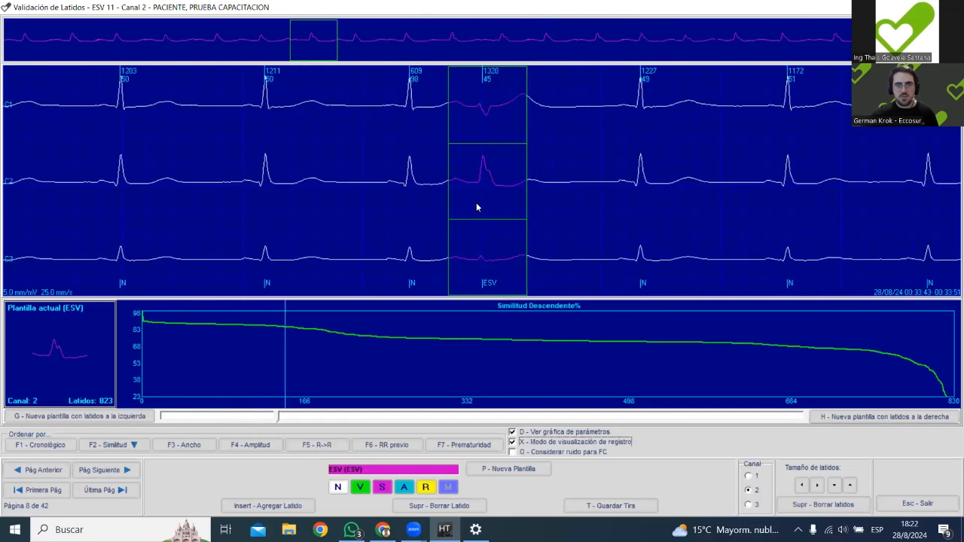
key("Left")
key("Left")
key("Left")
key("Left")
key("Left")
key("Left")
key("Left")
key("Left")
key("Right")
key("Right")
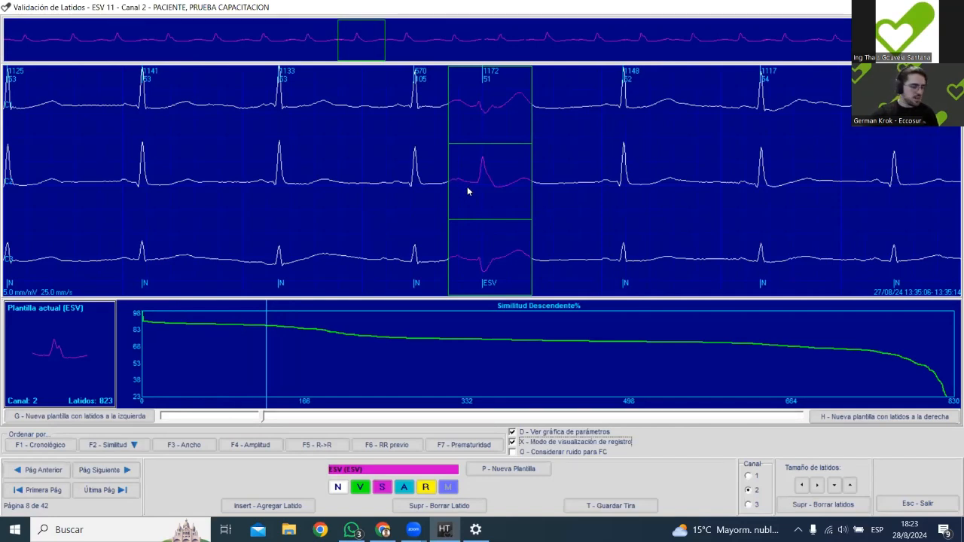
key("Right")
key("Right")
key("Right")
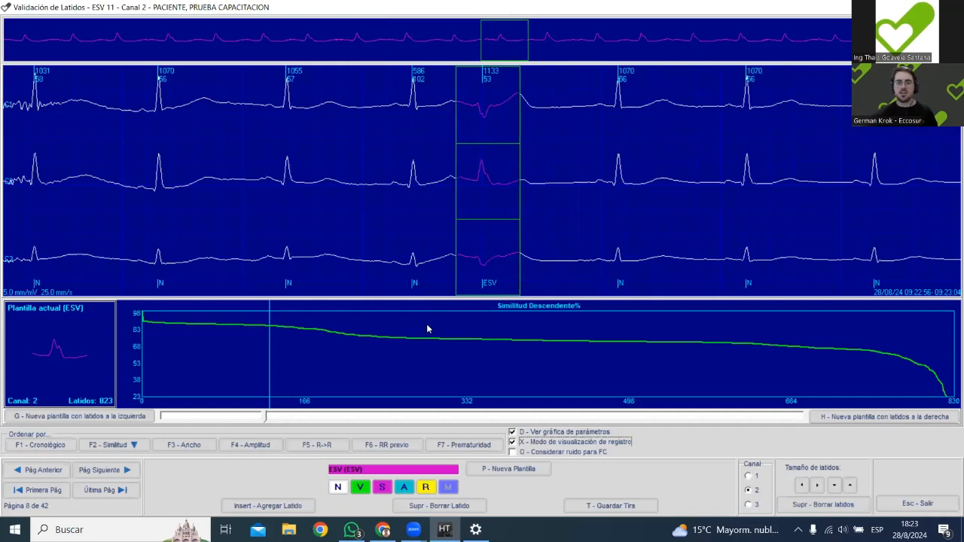
key("Right")
key("Right")
key("Right")
key("Right")
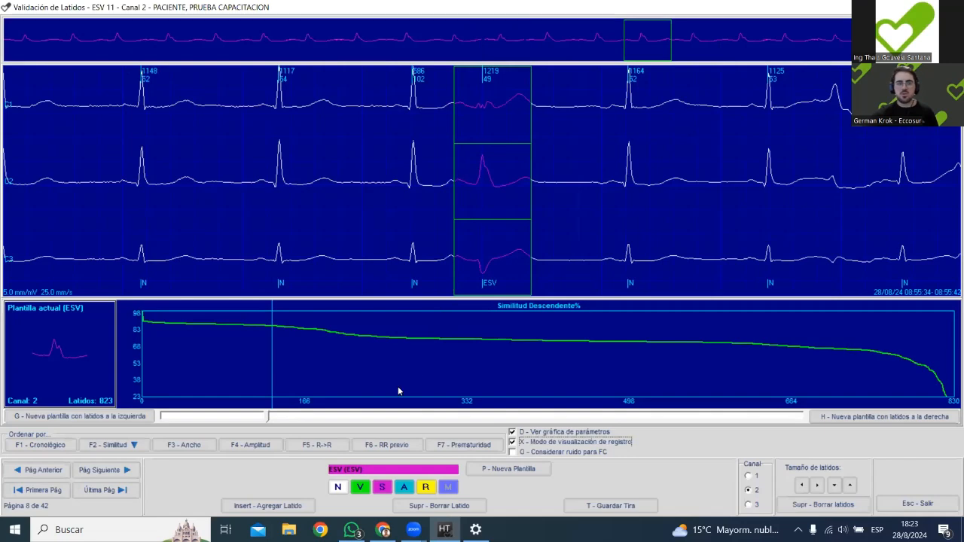
Inspect ESV beats at the lower-similarity end of the curve, including the one around 05:50:55, and close the beat validation.
left_click_drag(284, 363, 643, 363)
key("Right")
key("Right")
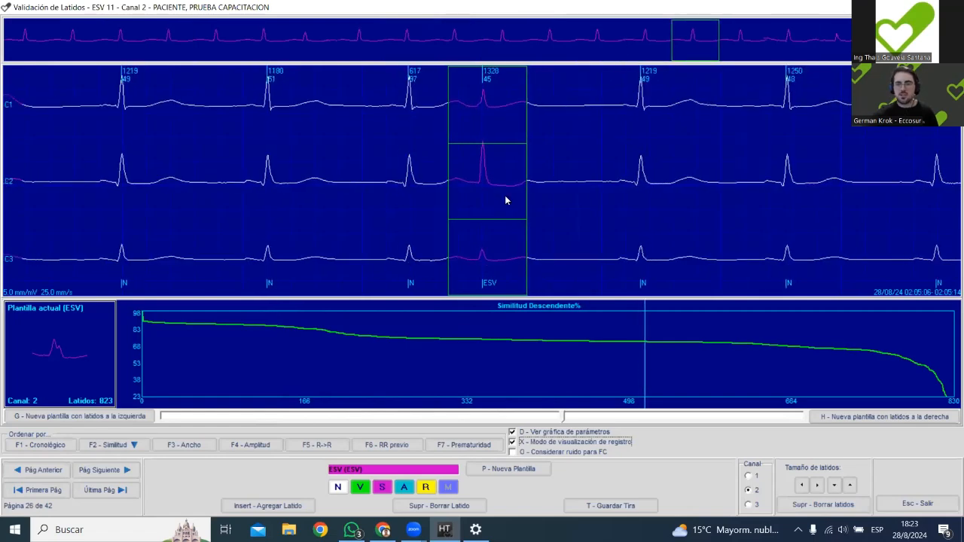
left_click_drag(708, 355, 762, 359)
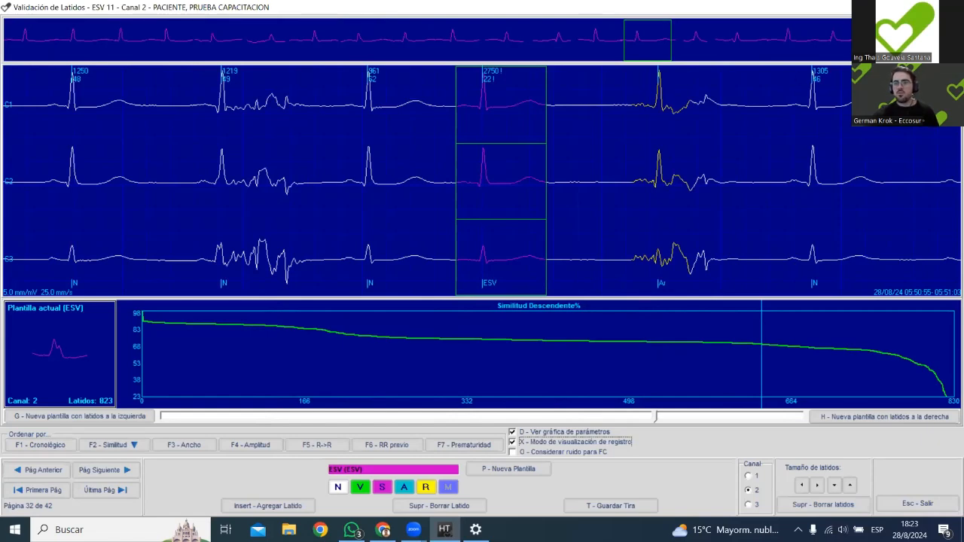
key("Escape")
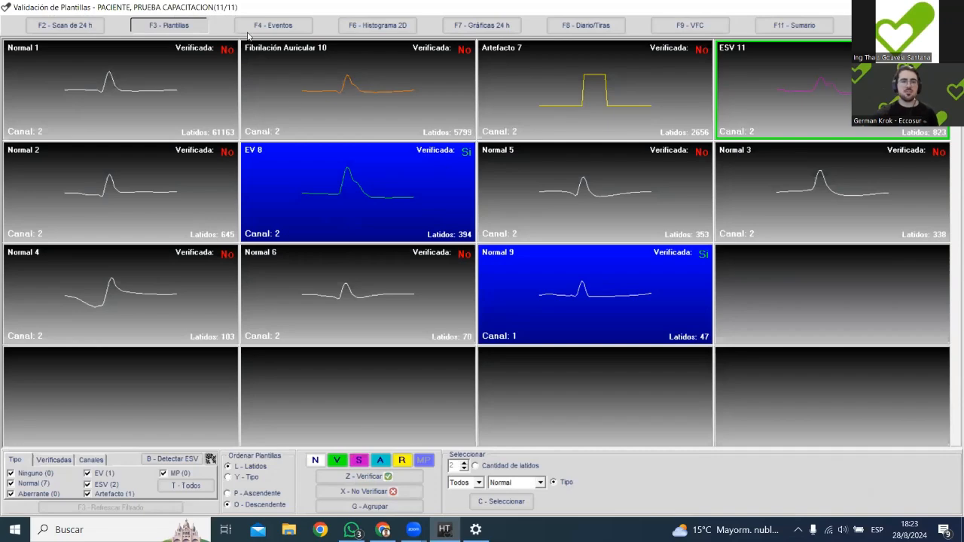
Switch from template validation to the study's event validation and show the atrial fibrillation (FA) events at their centre.
key("Escape")
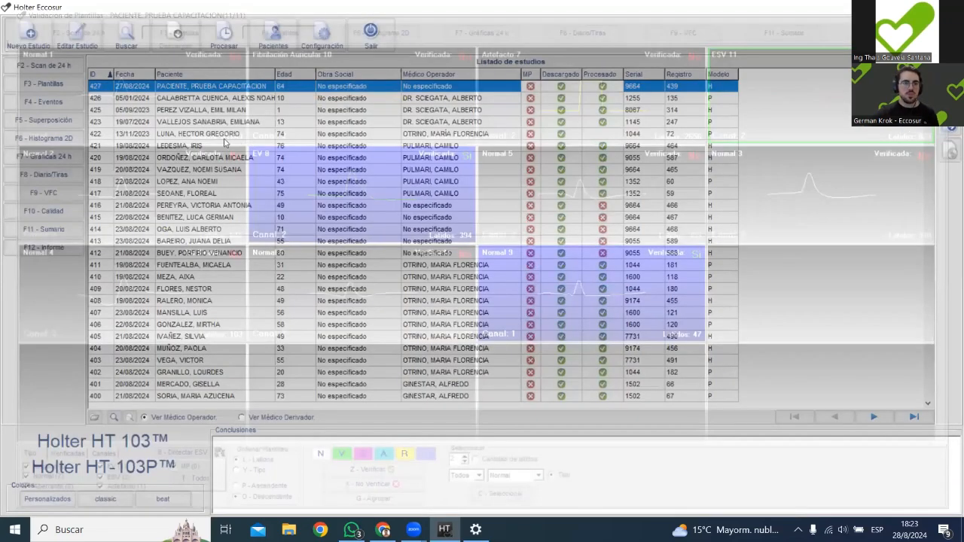
key("F4")
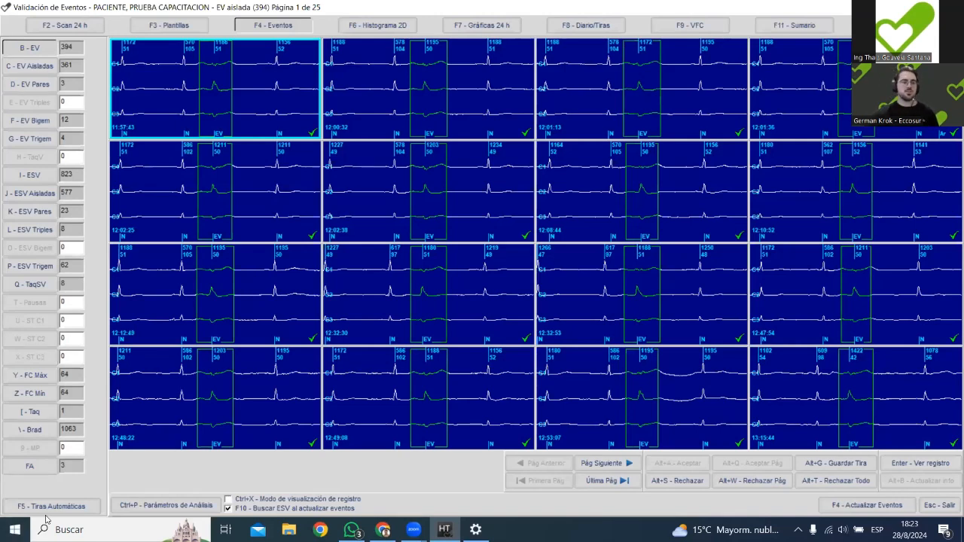
left_click(28, 466)
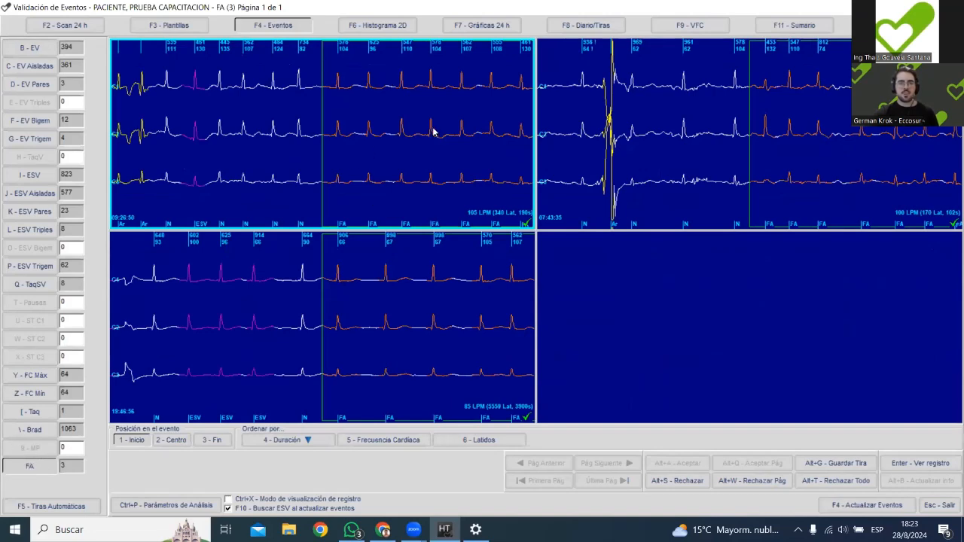
left_click(170, 440)
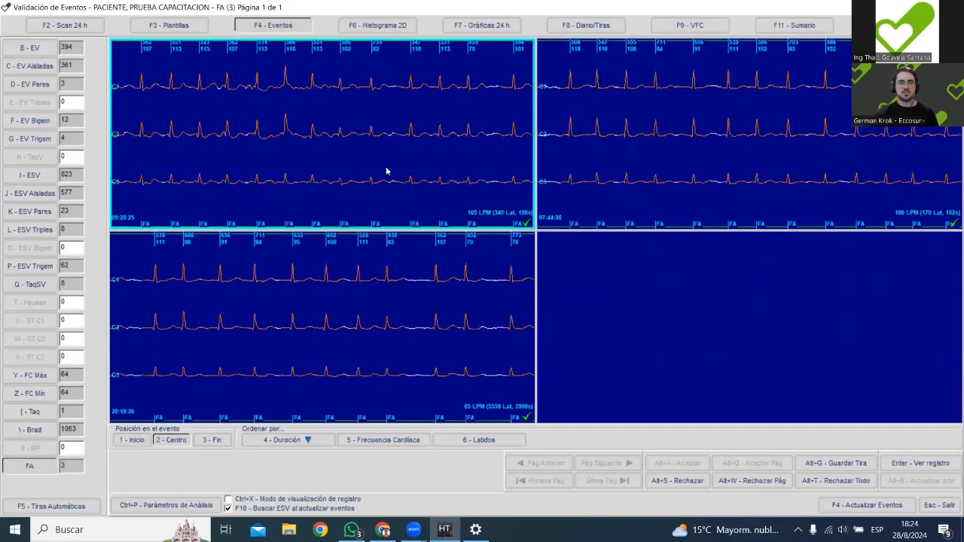
Examine the ECG record of the first FA event from about 09:28 to 09:29:46, then close the record view.
double_click(385, 137)
scroll(628, 268, "down", 10)
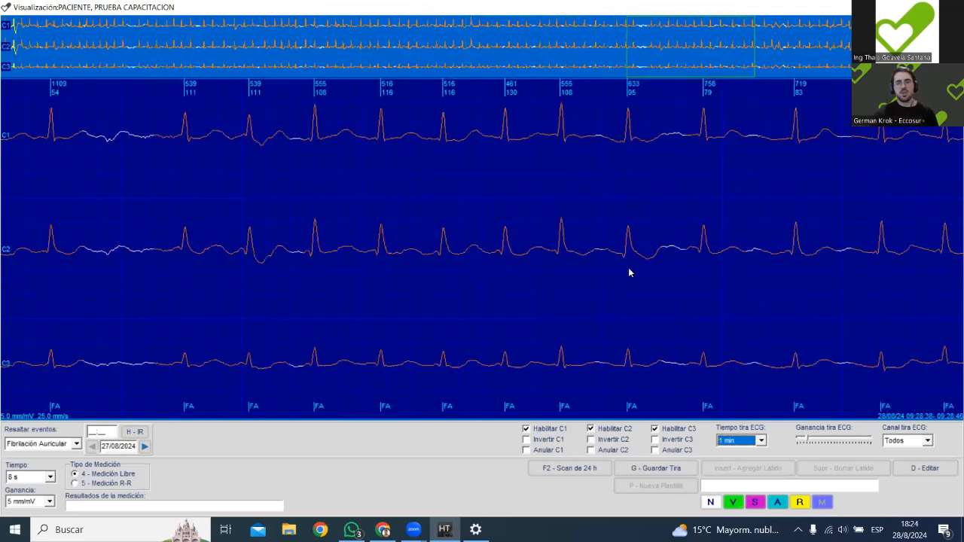
scroll(628, 268, "down", 10)
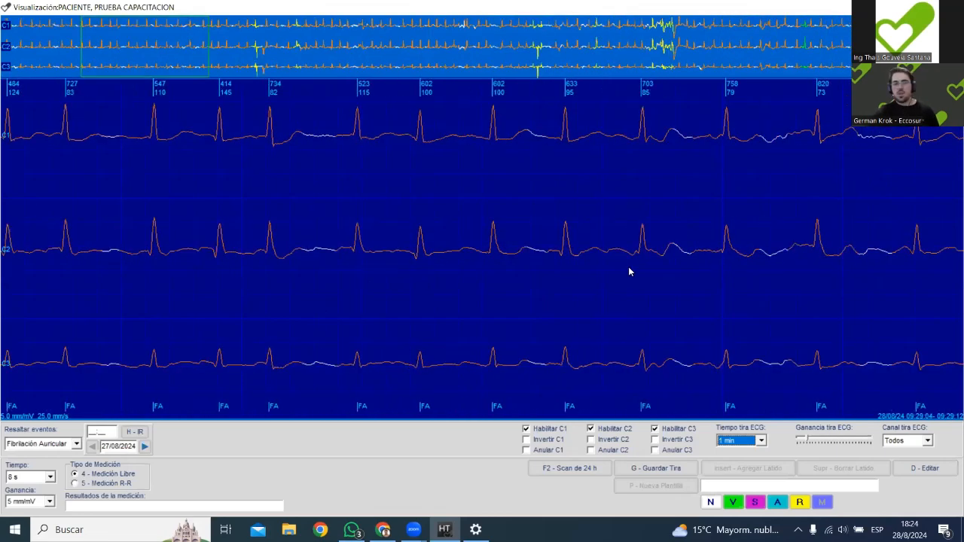
scroll(661, 249, "down", 4)
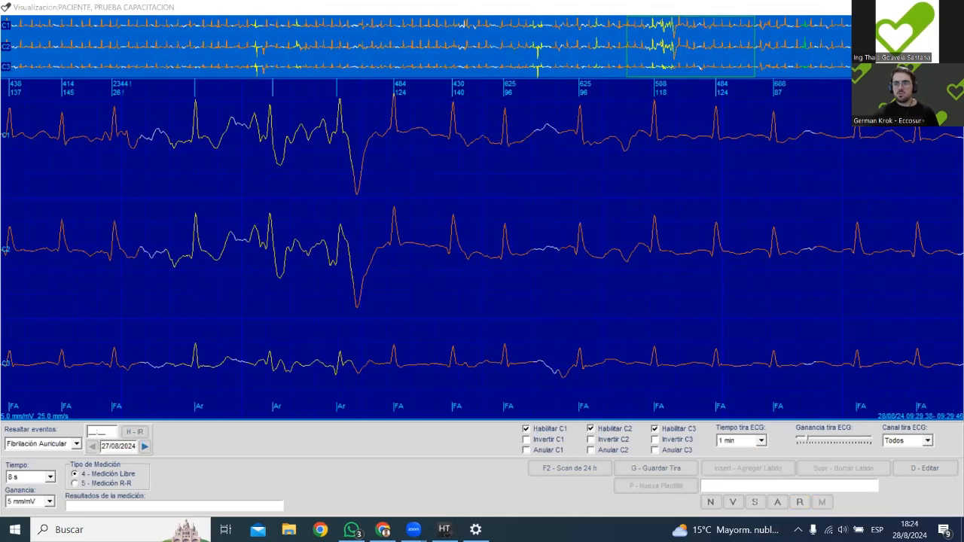
left_click(938, 47)
left_click(951, 6)
Open the 07:44:26 FA event's record and start saving its strip as a Tira de Scan.
double_click(719, 181)
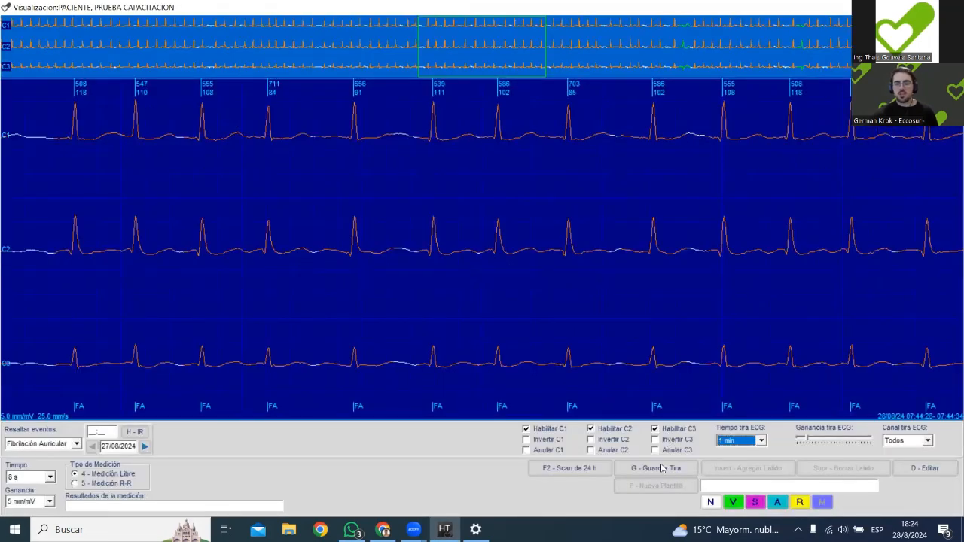
left_click(662, 467)
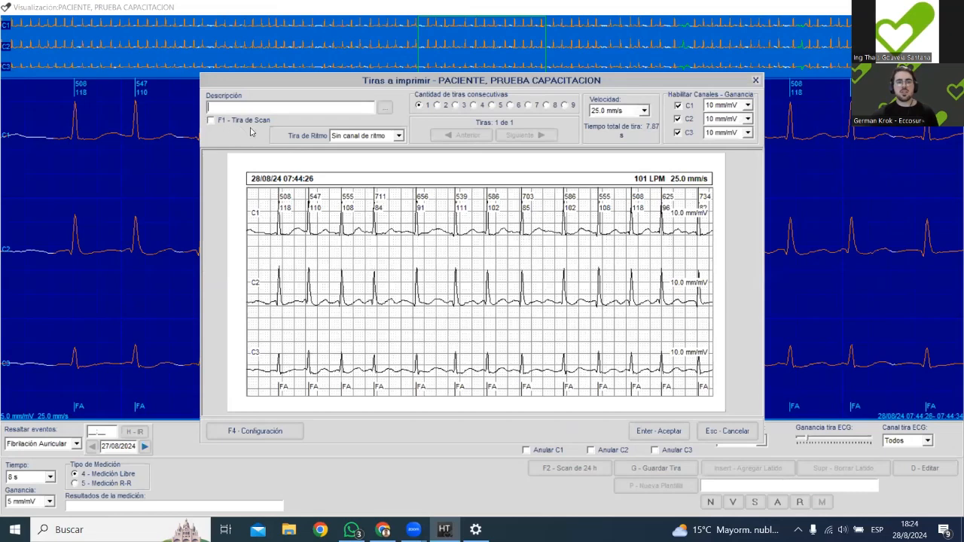
left_click(211, 121)
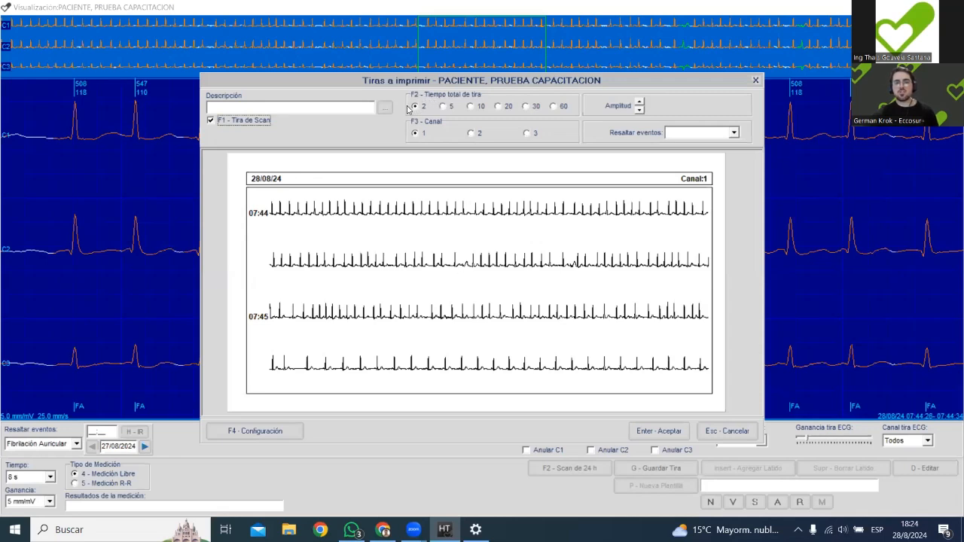
Try total strip times of 5 and 10 for the scan strip, then return it to 2.
left_click(446, 106)
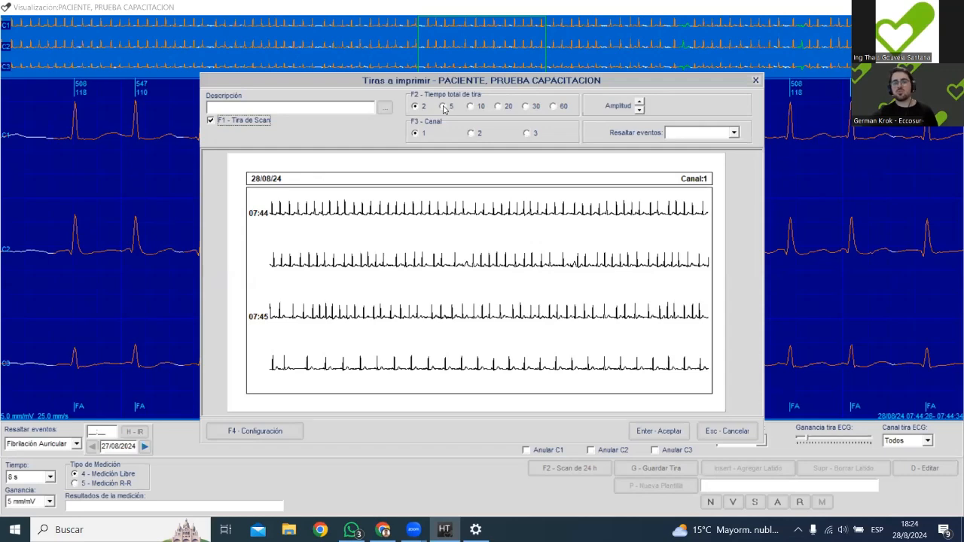
left_click(471, 107)
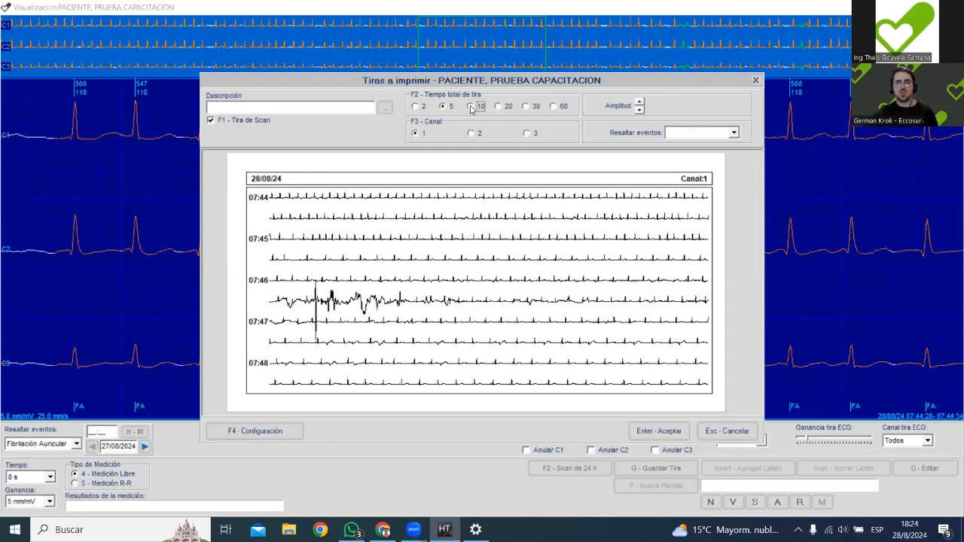
left_click(448, 107)
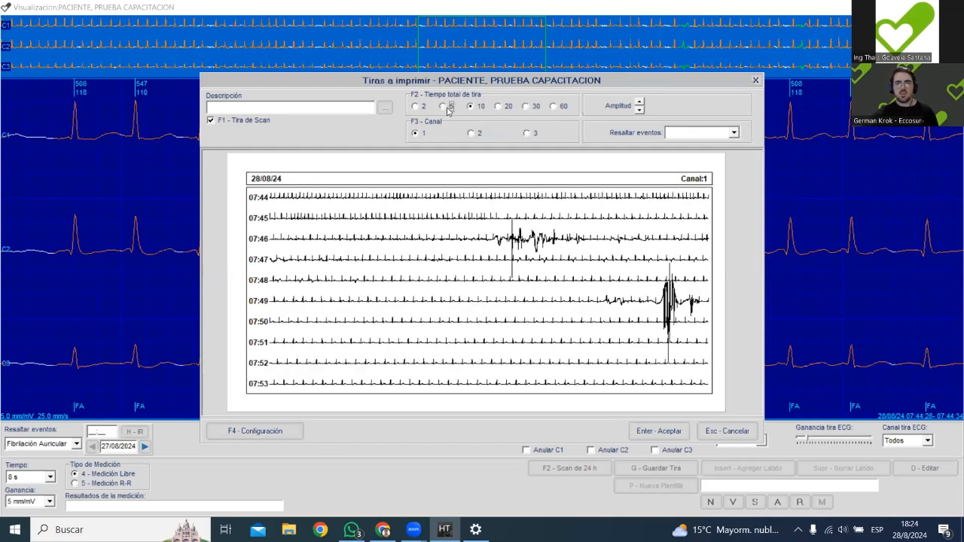
left_click(422, 107)
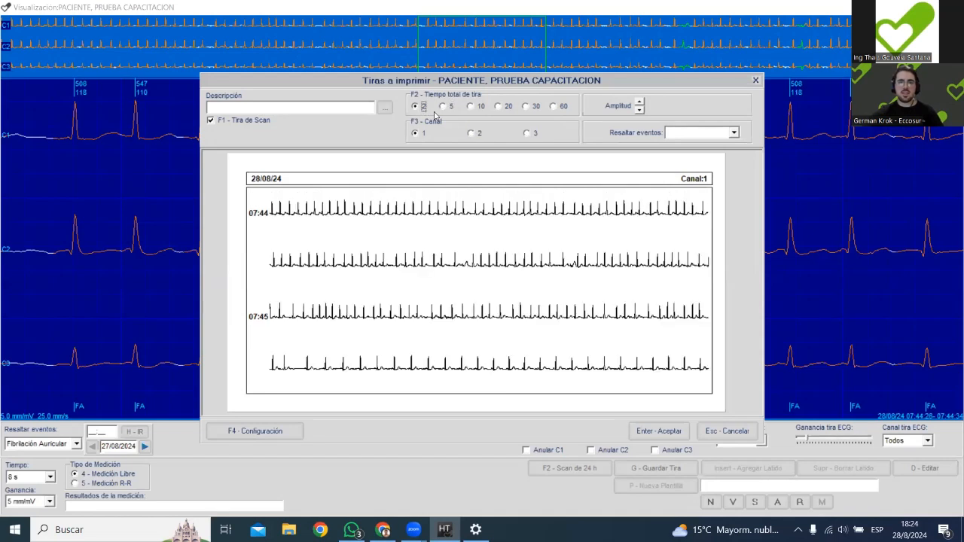
Highlight Fibrilación Auricular events on the scan strip and enter "FA" as its description.
left_click(702, 133)
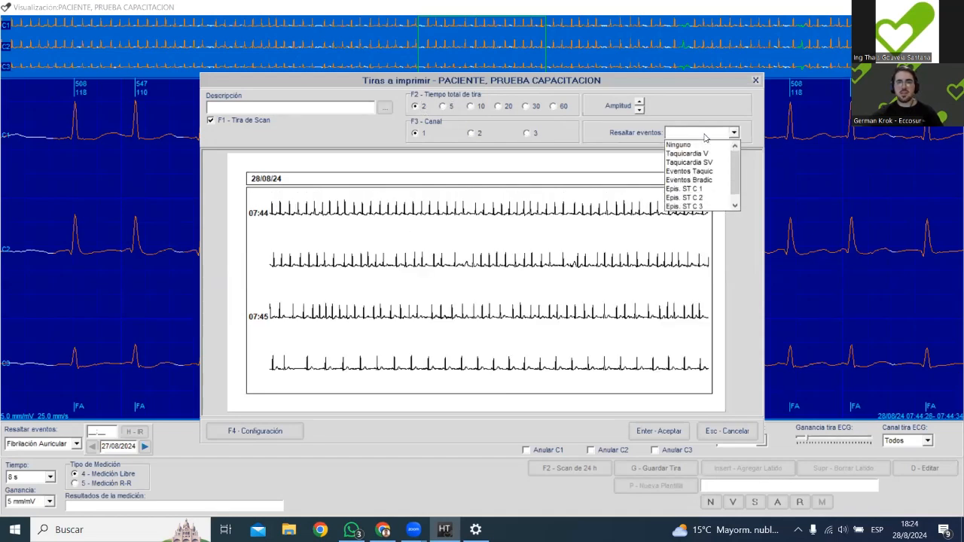
scroll(717, 180, "down", 1)
left_click(694, 206)
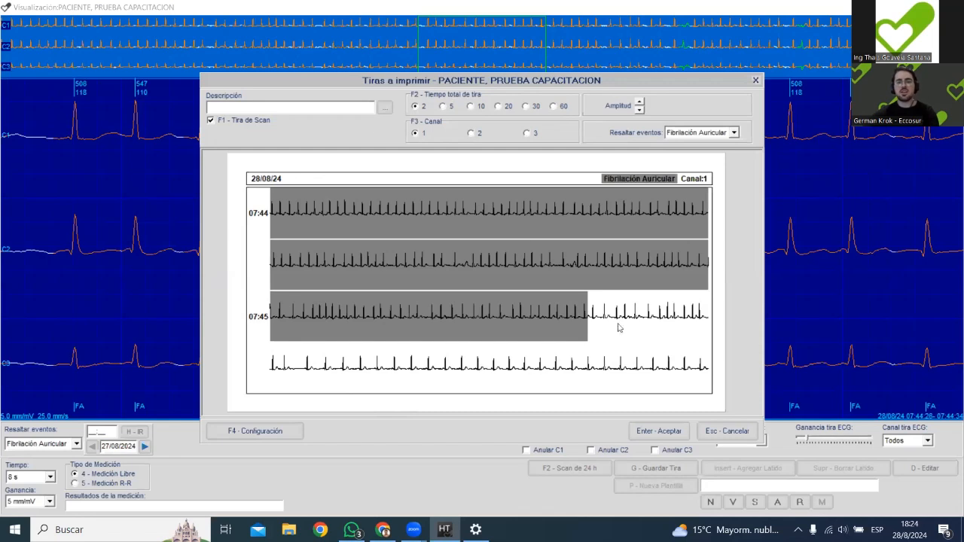
type("FA")
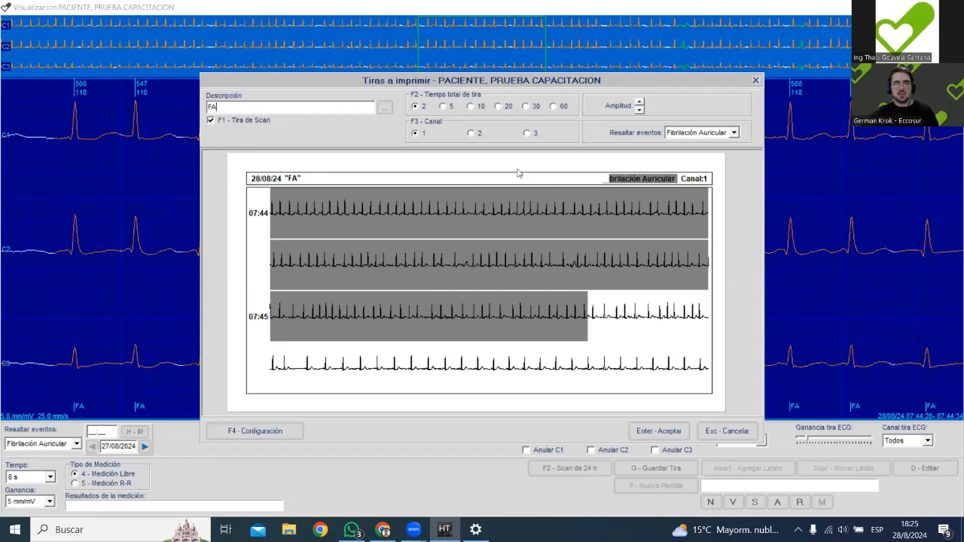
Set the scan strip to channel 3, save it, and return to the FA events.
left_click(210, 120)
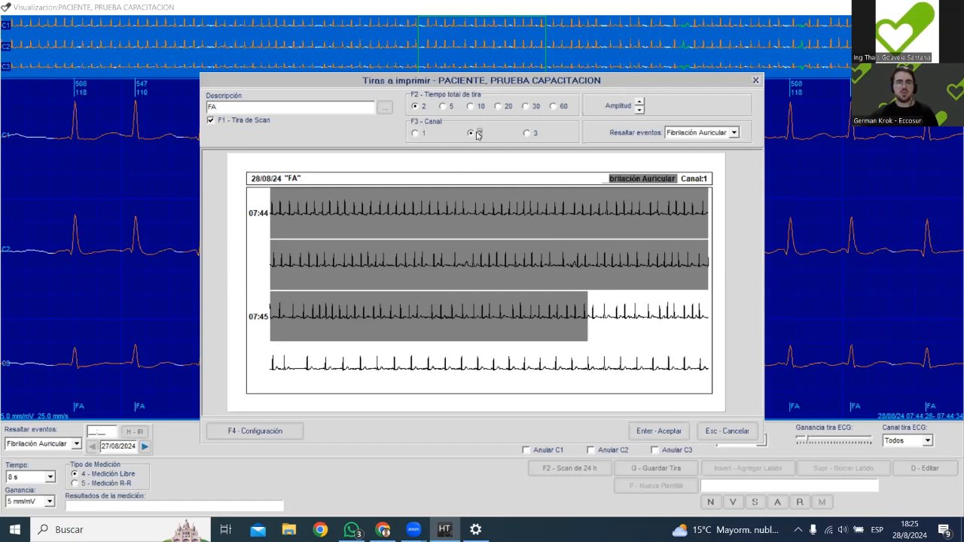
left_click(528, 134)
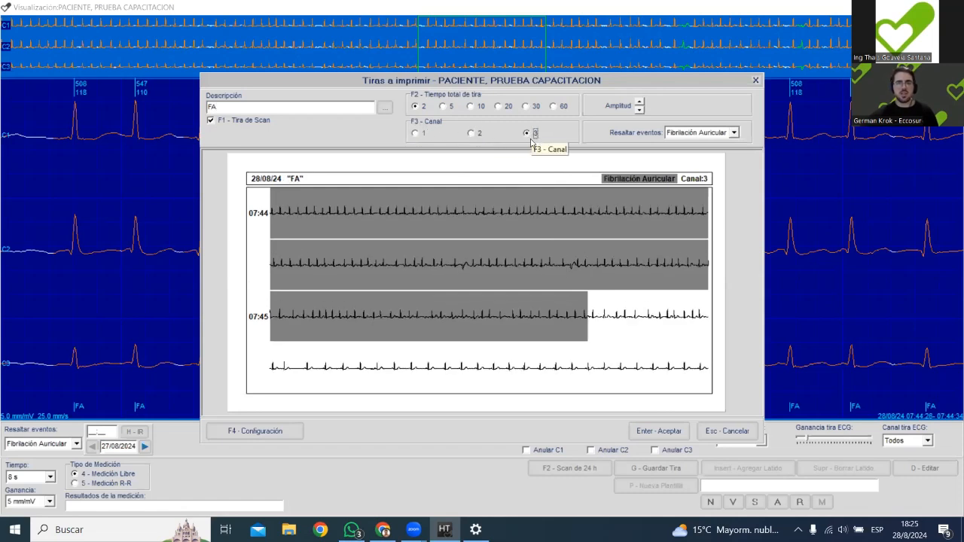
left_click(658, 432)
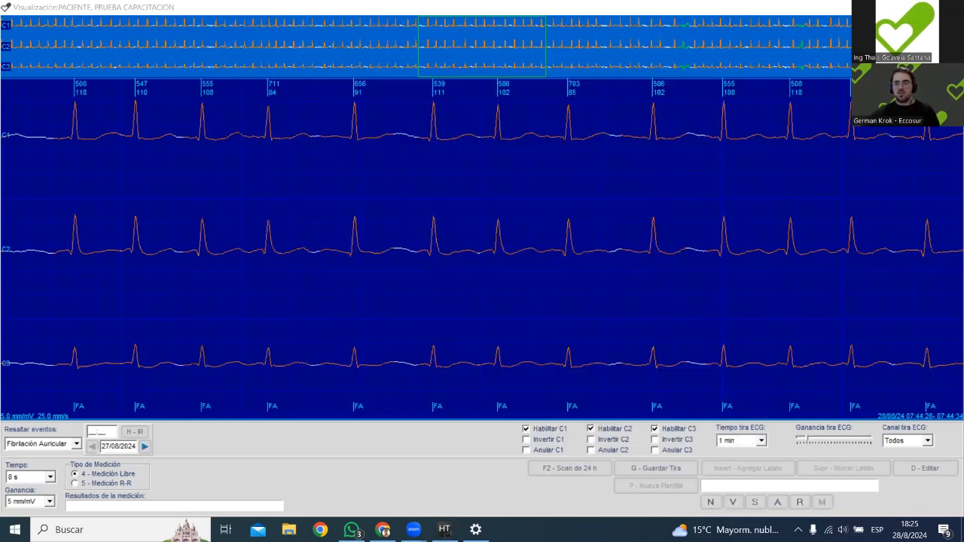
key("Escape")
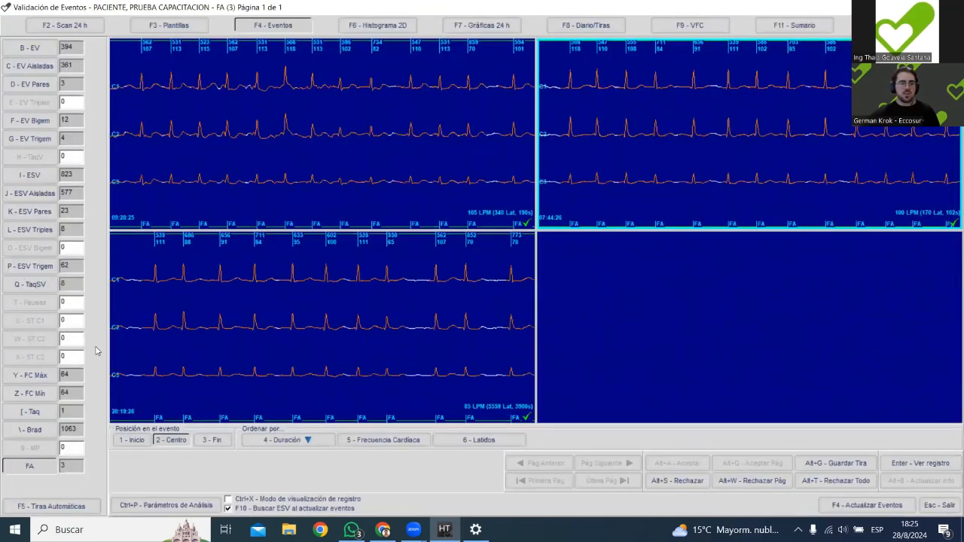
View the minimum heart rate (FC Mín) events, then return to the study list and select the study below the test study.
left_click(32, 390)
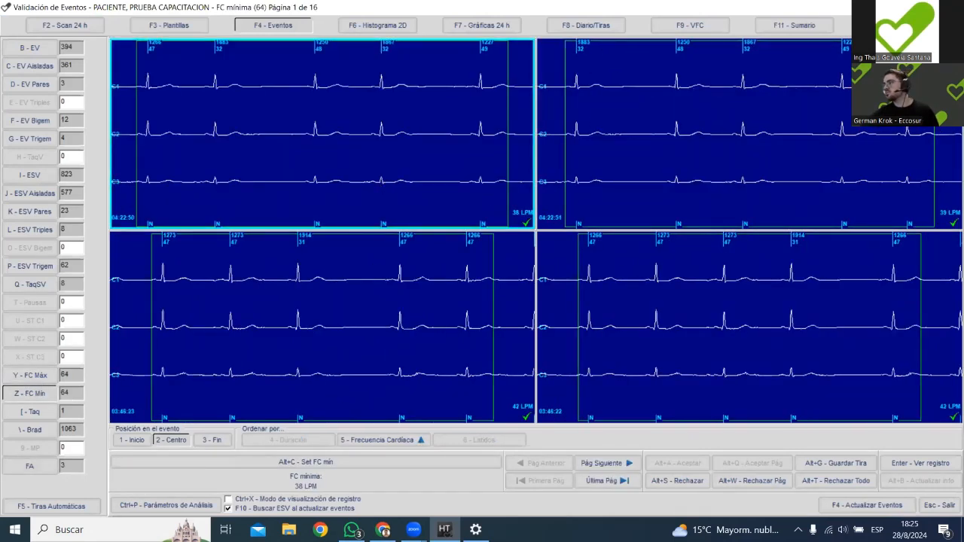
key("Escape")
key("Down")
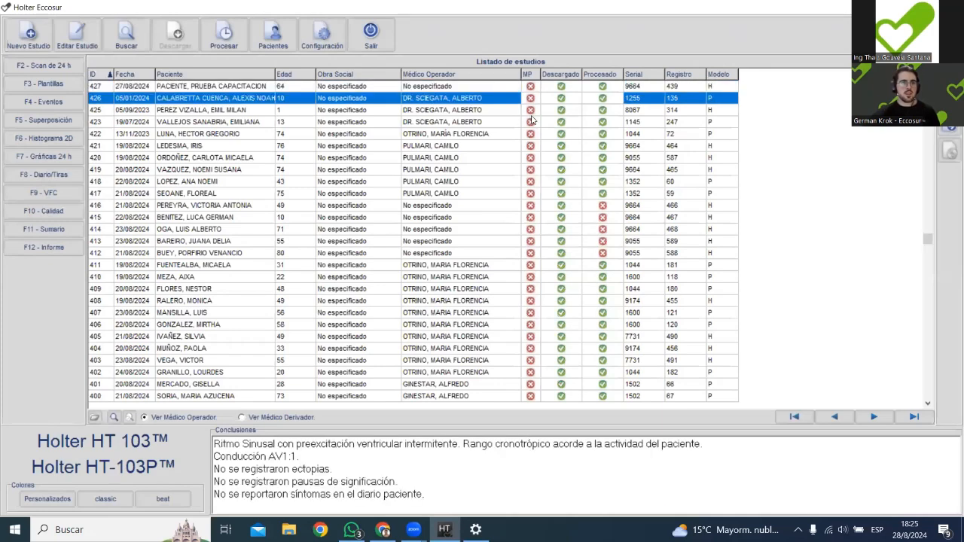
Open the Superposición view of the study dated 05/01/2024, check its ECG record, and return to the superposition.
key("Up")
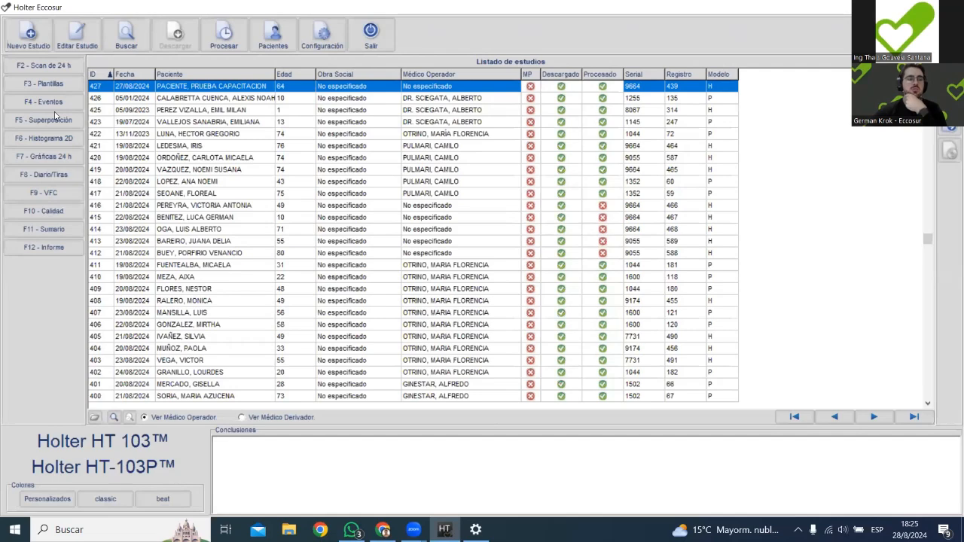
left_click(173, 110)
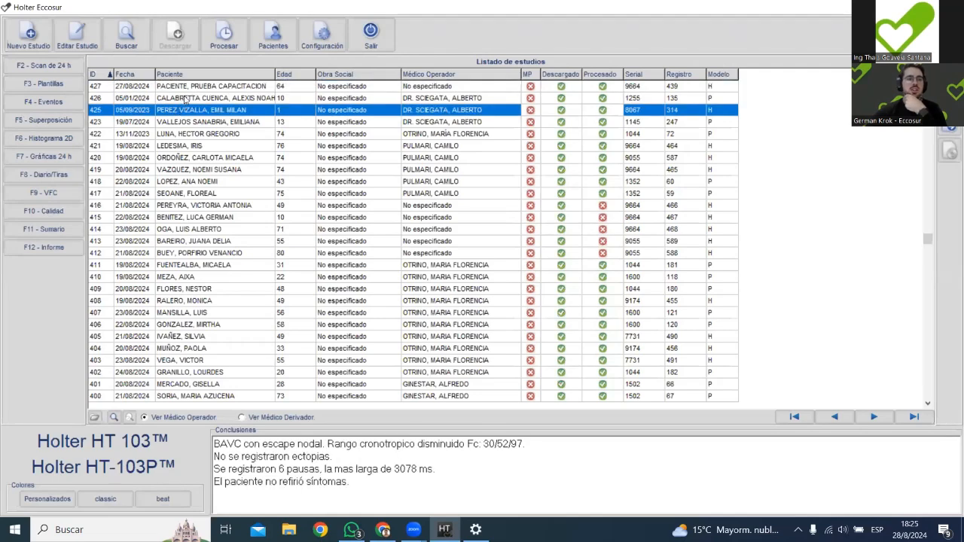
left_click(185, 99)
left_click(64, 128)
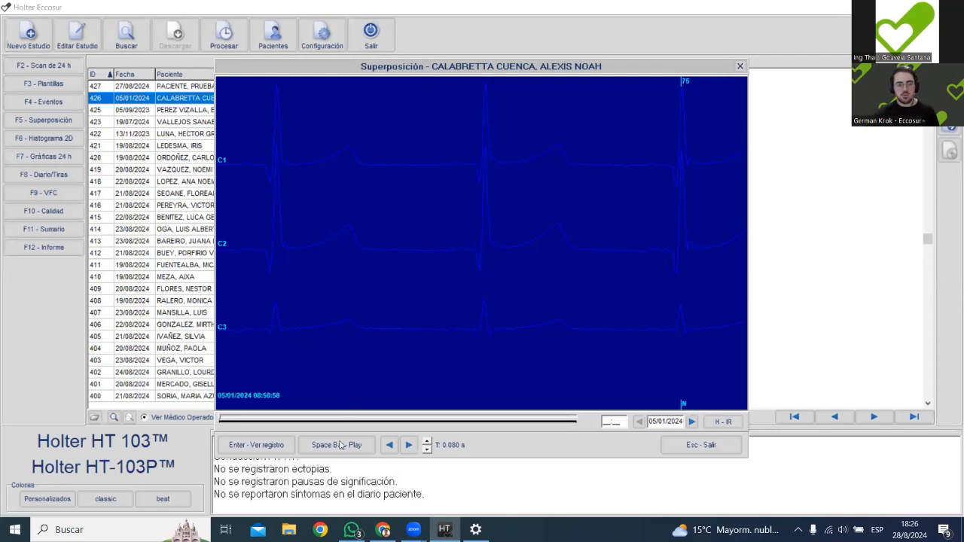
left_click(249, 447)
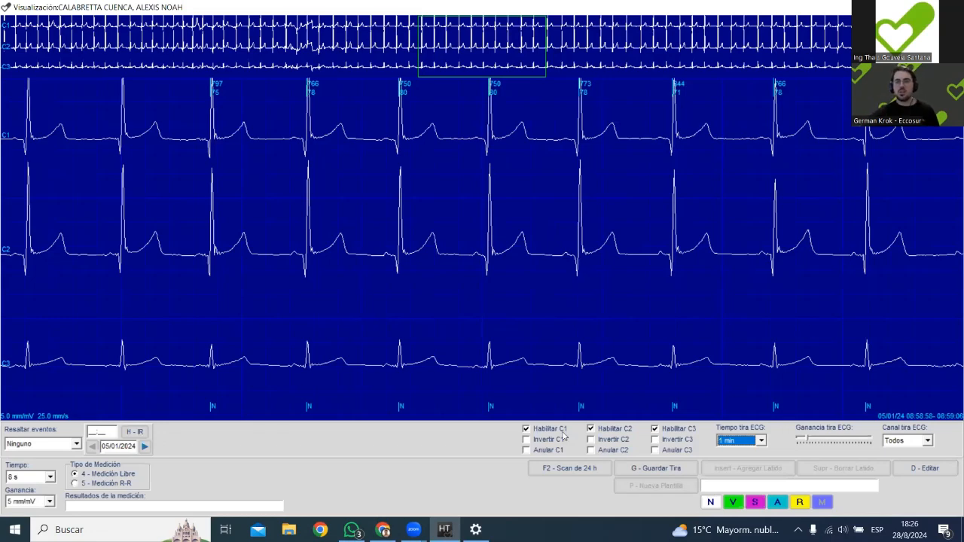
key("Escape")
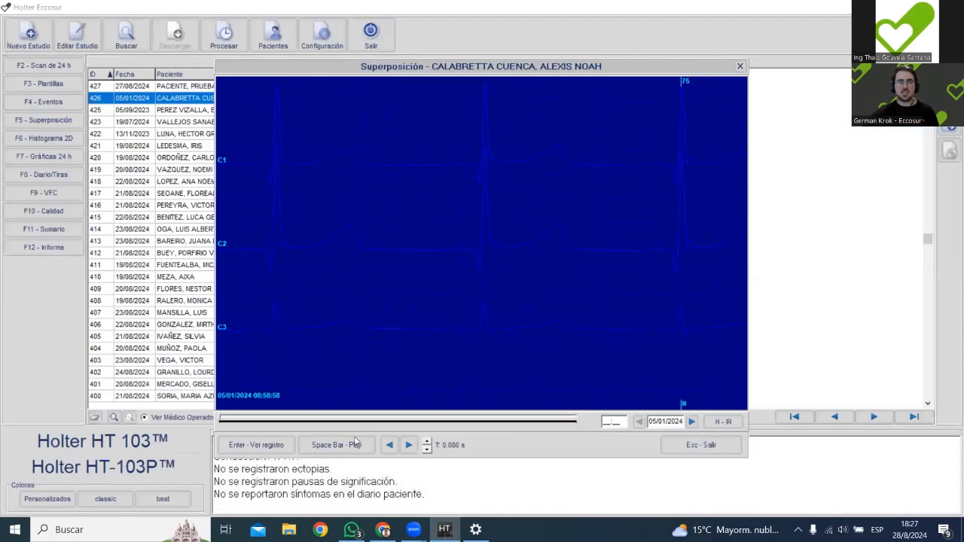
Play the beat superposition and slow its playback interval to 0.155 s.
left_click(338, 445)
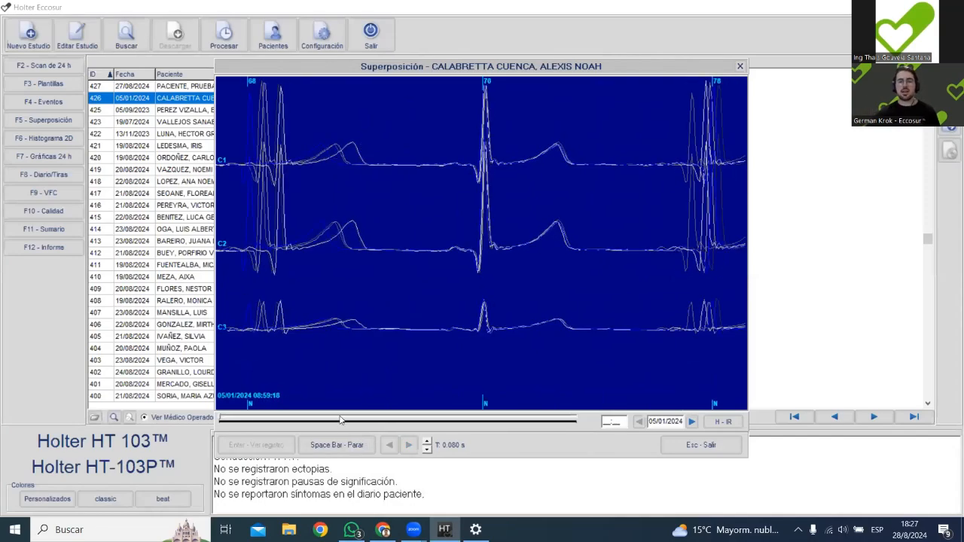
left_click(427, 442)
left_click(427, 441)
left_click(427, 441)
left_click(427, 441)
left_click(427, 441)
left_click(427, 442)
left_click(427, 441)
left_click(427, 441)
left_click(427, 441)
left_click(427, 441)
left_click(427, 441)
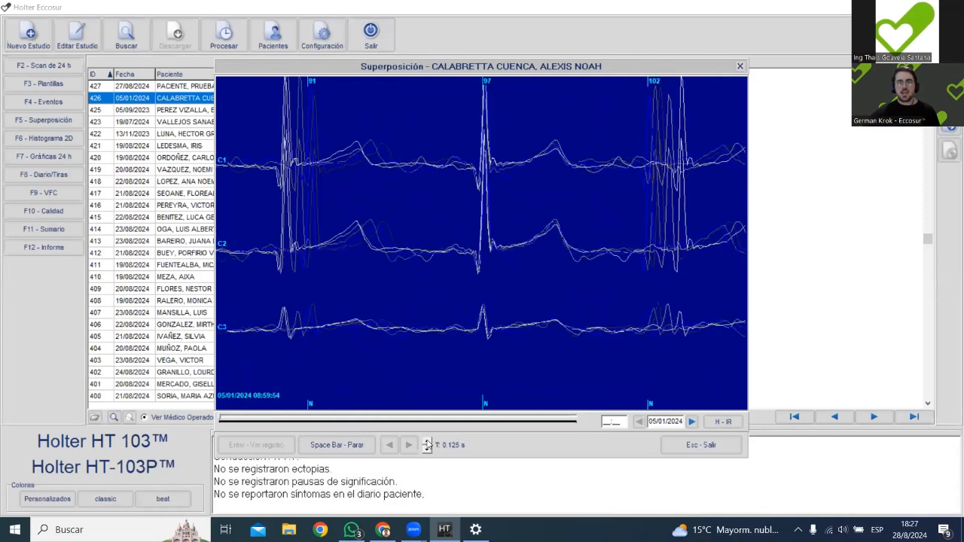
left_click(428, 442)
left_click(427, 441)
left_click(427, 442)
left_click(428, 442)
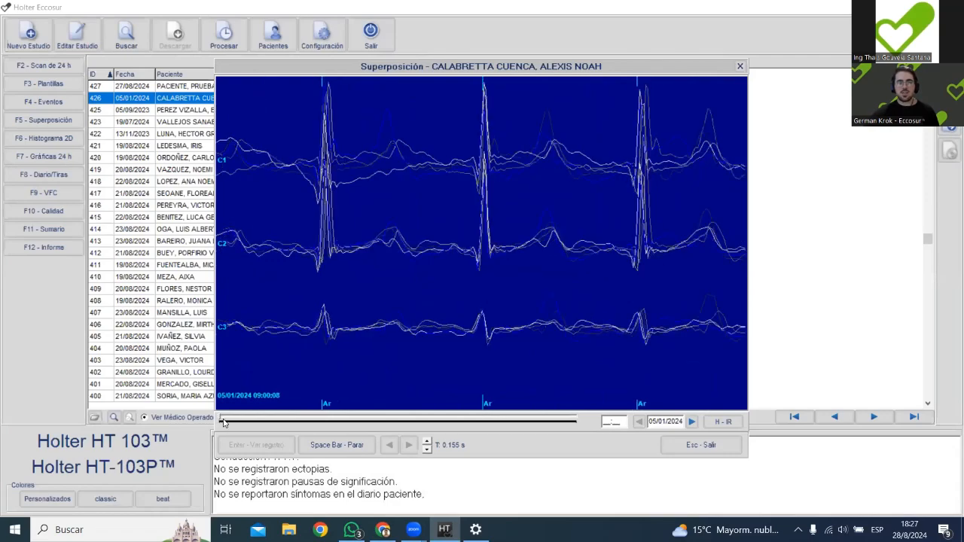
Move the superposition playback to about 15:28 on 05/01/2024, pause it, and open the ECG record there.
left_click_drag(221, 421, 307, 420)
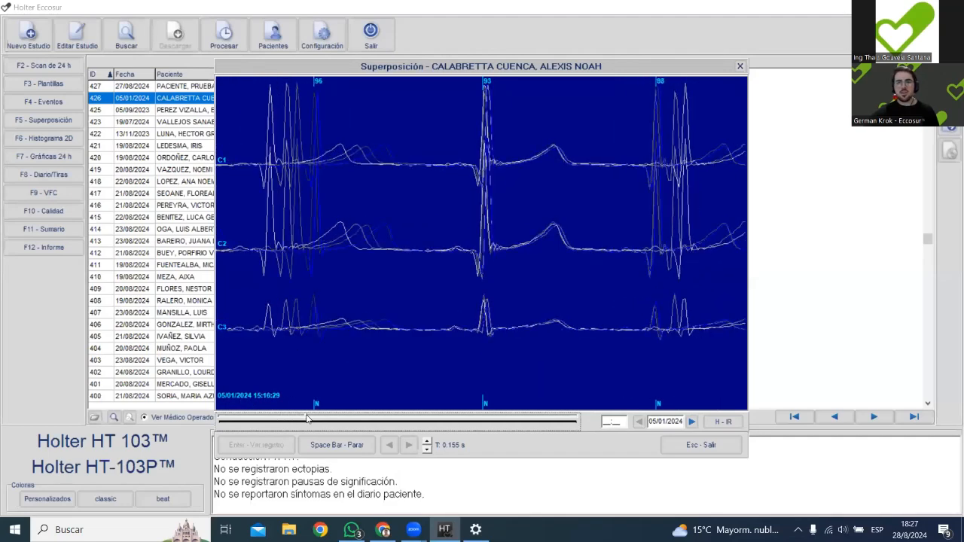
left_click(336, 445)
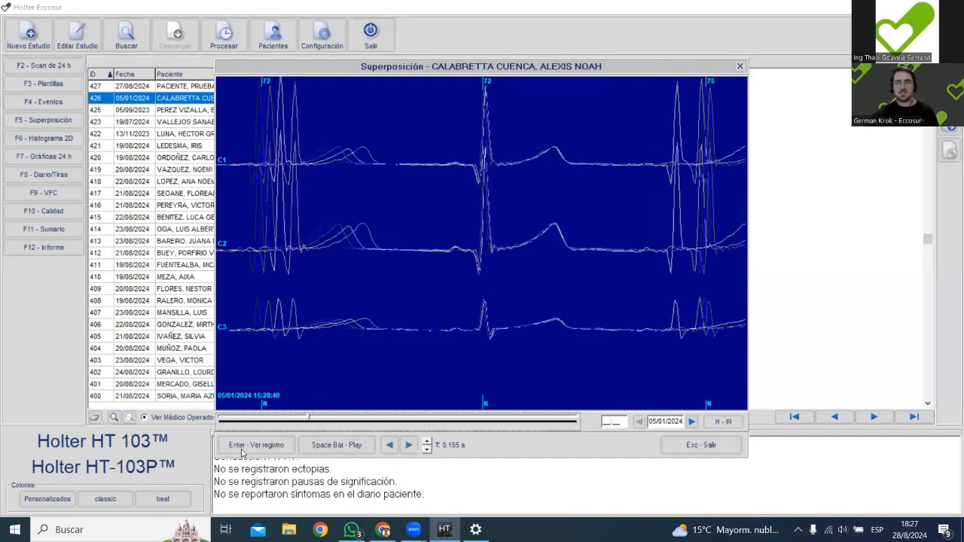
key("Return")
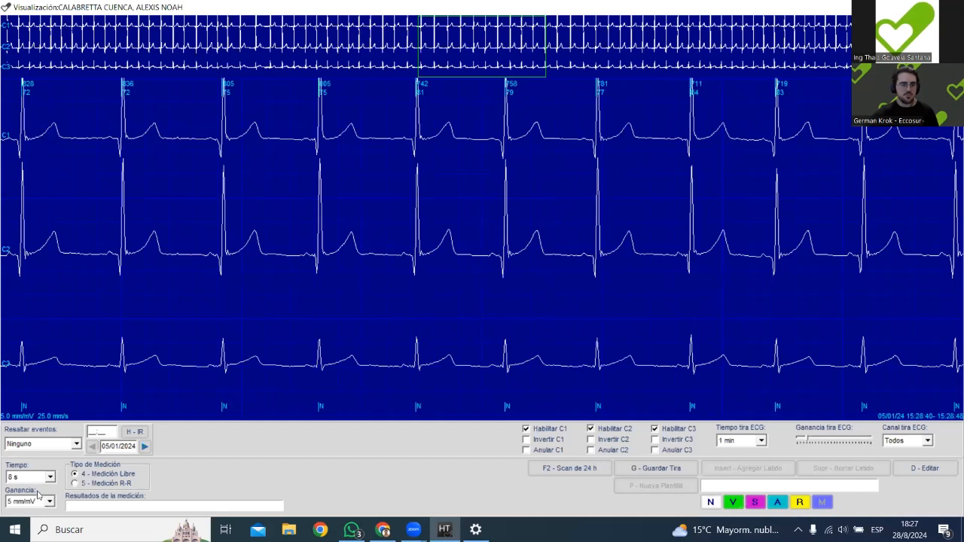
Show the ECG record with a 4 s window, select a beat to inspect its morphology, and return to the superposition.
left_click(34, 478)
left_click(36, 493)
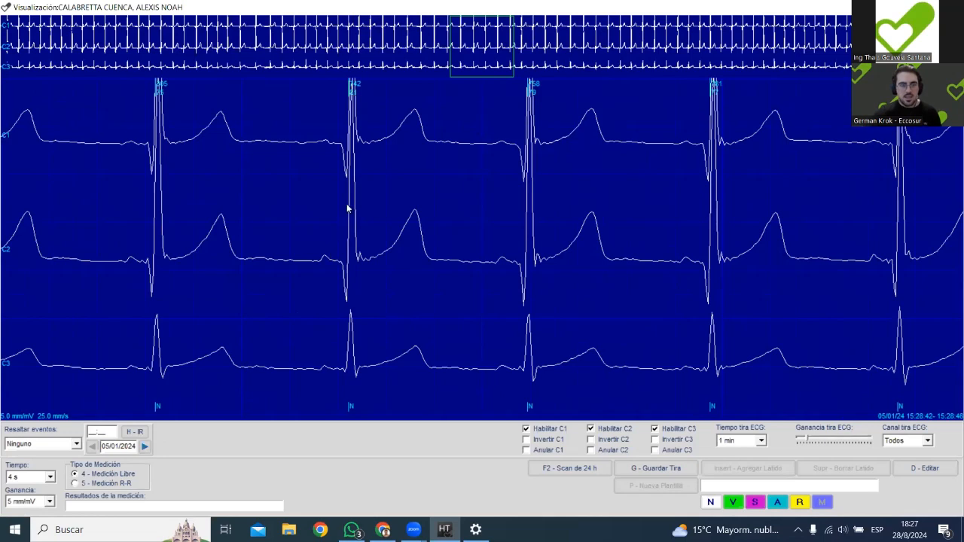
double_click(518, 267)
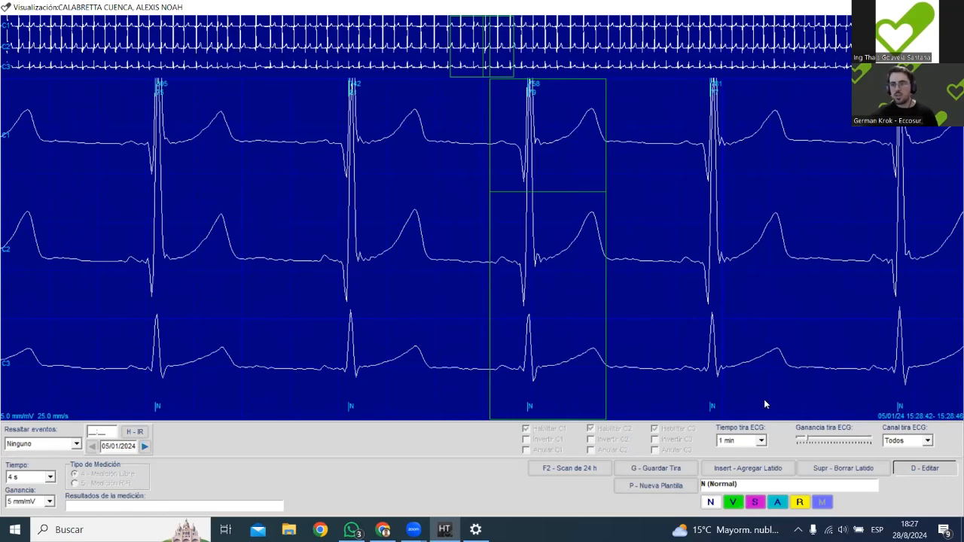
key("Escape")
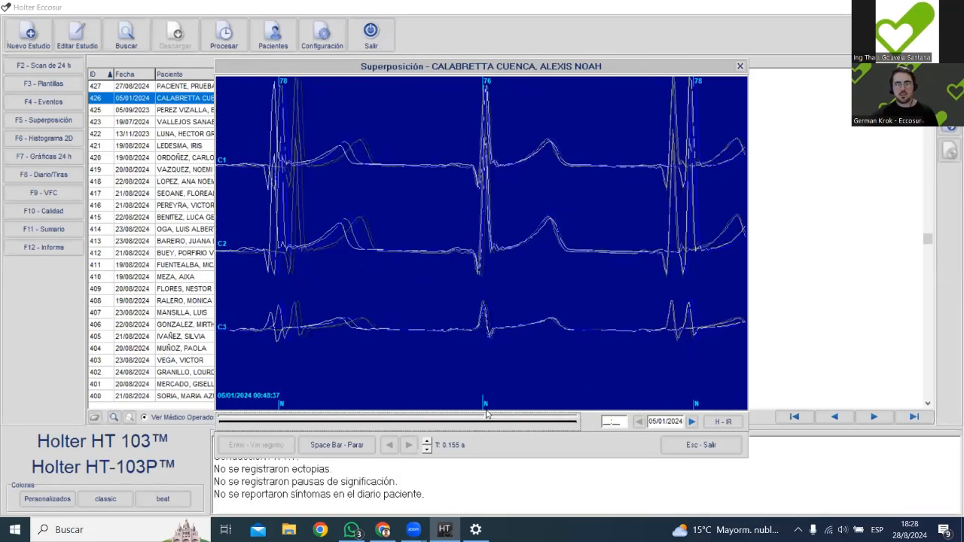
Play the superposition through to about 02:28 on 06/01/2024, pause it, and open the ECG record at that point.
left_click(336, 445)
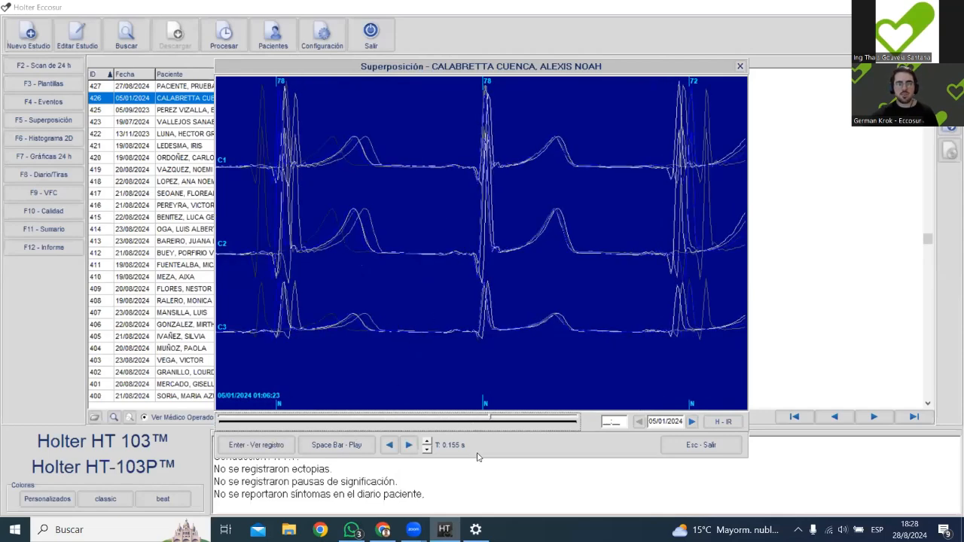
left_click(317, 452)
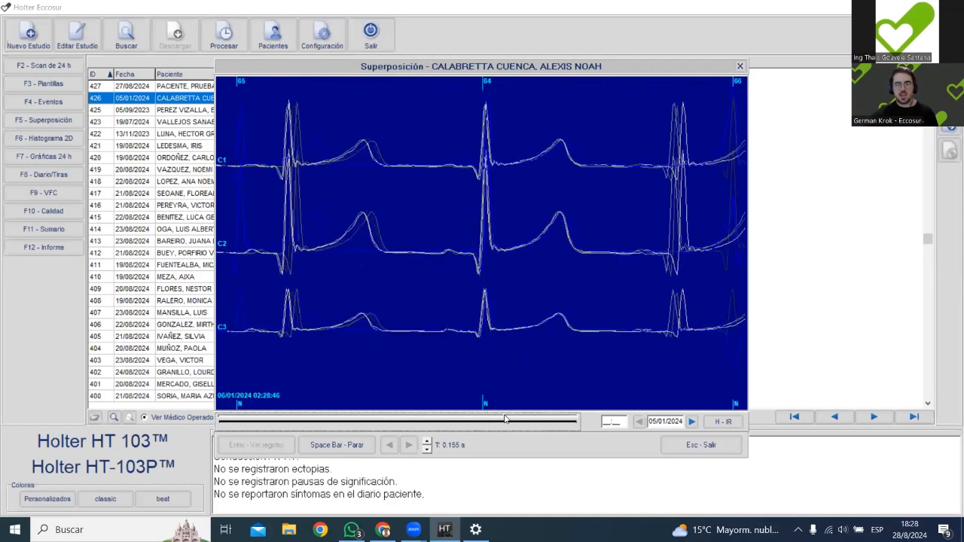
left_click(343, 445)
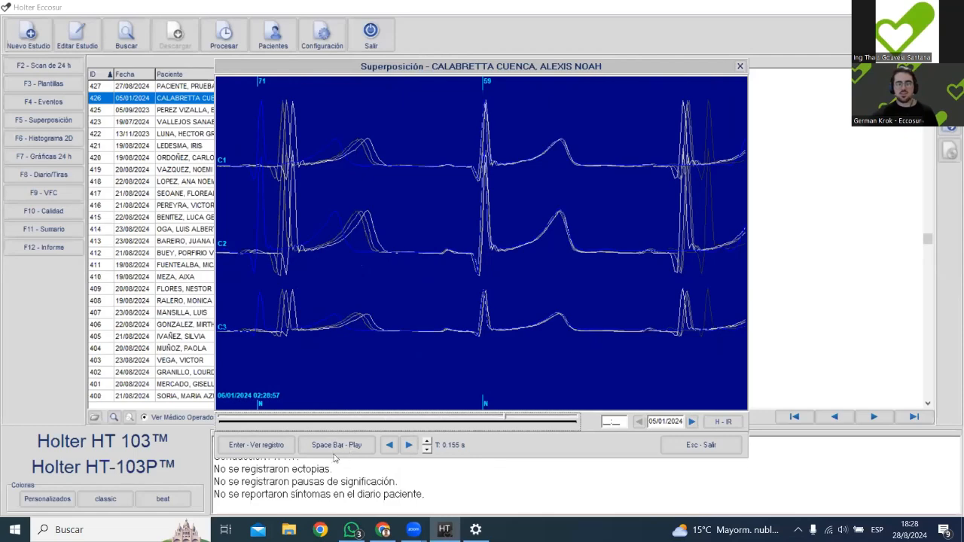
left_click(274, 445)
Go back through the ECG record to about 02:28:45 and examine where the QRS morphology changes.
key("Left")
key("Left")
key("Left")
key("Left")
key("Left")
key("Left")
key("Left")
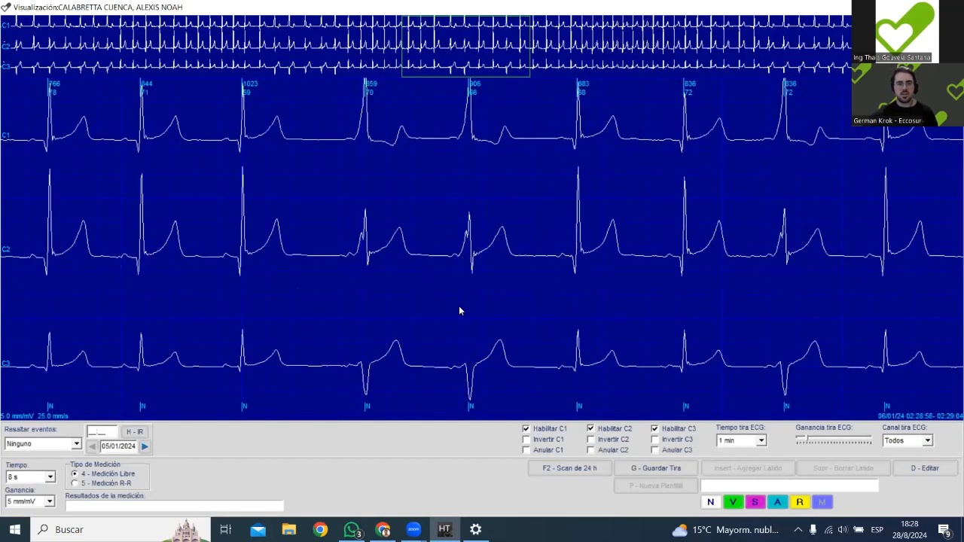
key("Left")
key("Left")
key("Left")
key("Left")
key("Left")
key("Left")
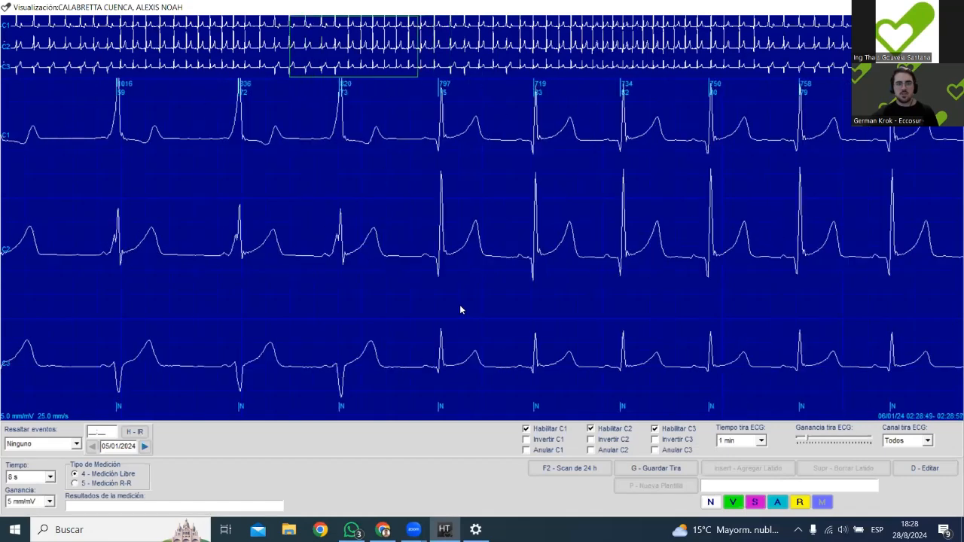
key("Right")
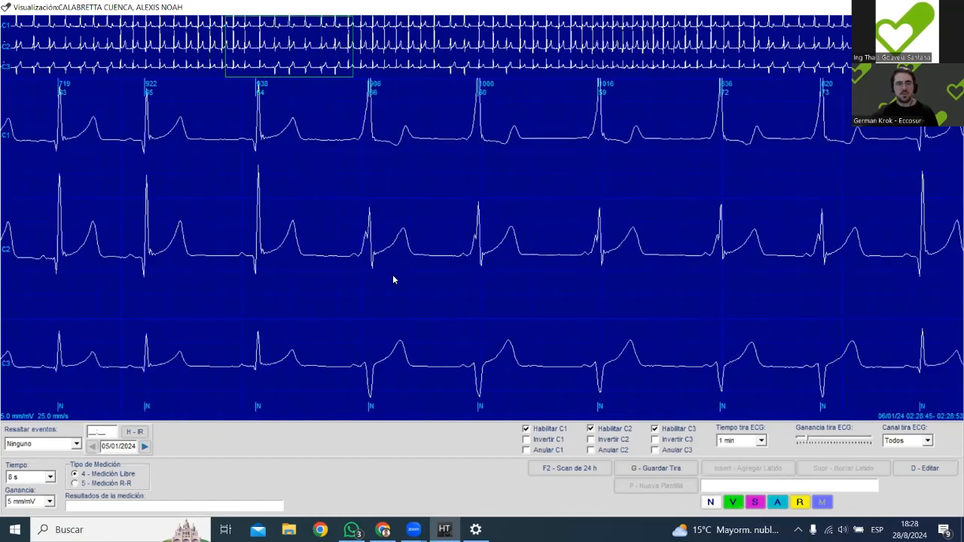
Turn on beat editing, set the display time to 4 s, and inspect the beats around the morphology change.
key("d")
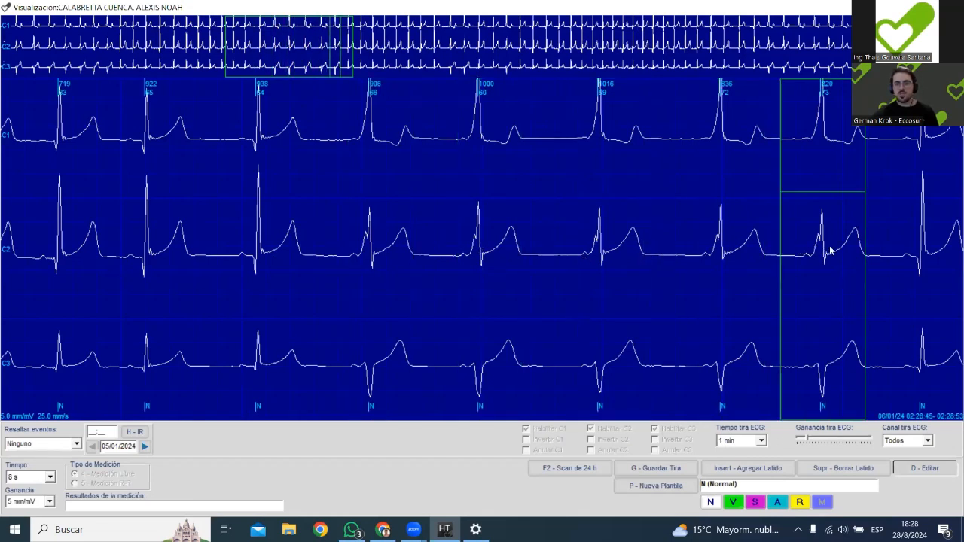
left_click(30, 476)
left_click(32, 490)
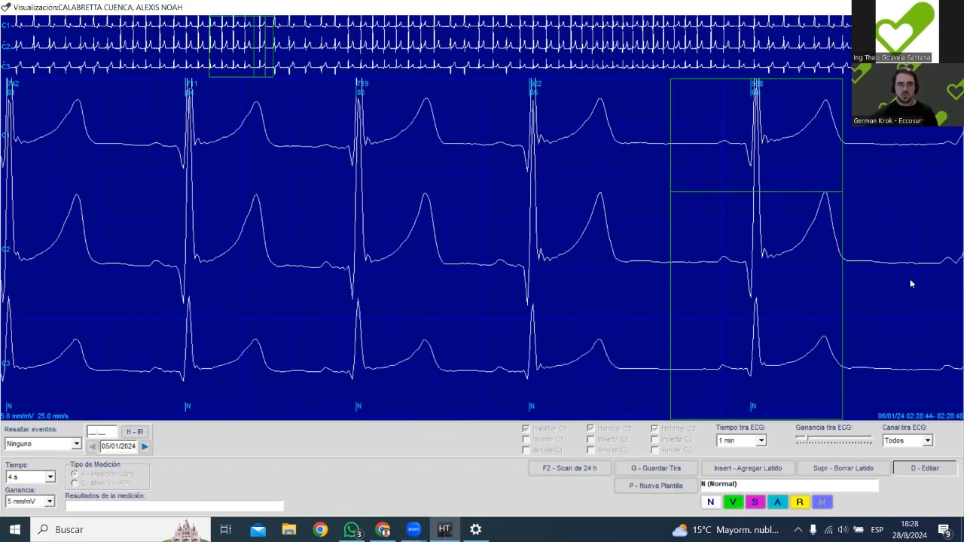
key("Right")
key("Right")
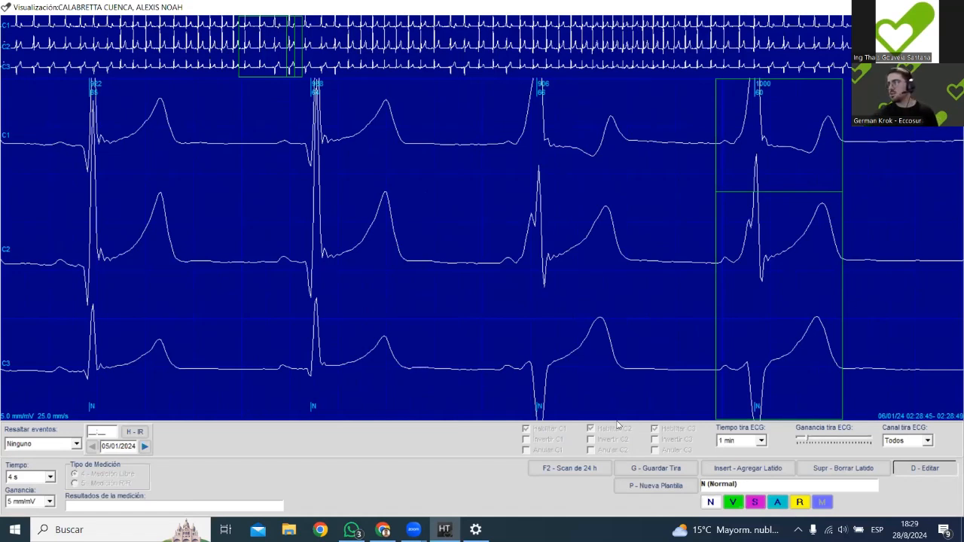
Set the display time to 8 s and compare the last narrow beat with the first beat of changed morphology.
left_click(50, 476)
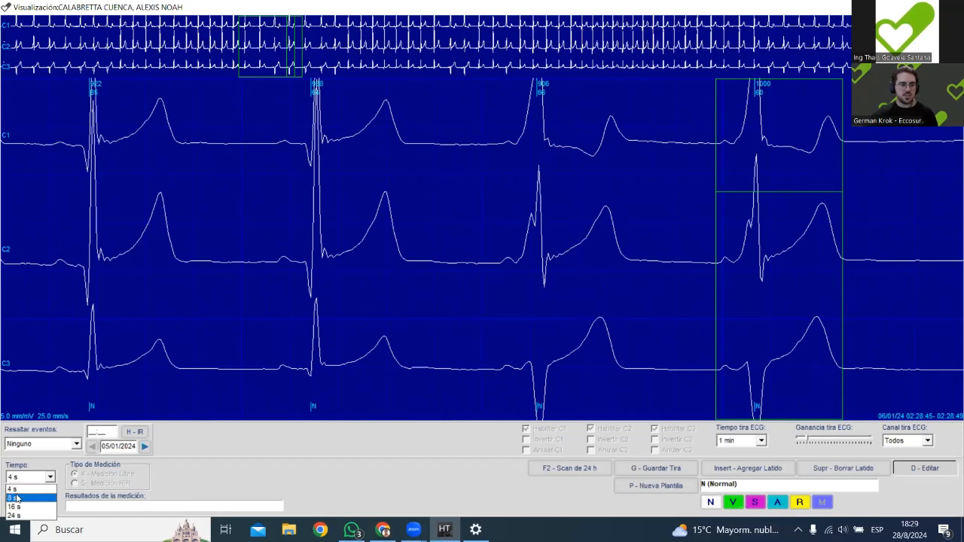
left_click(23, 500)
left_click(709, 298)
left_click(844, 290)
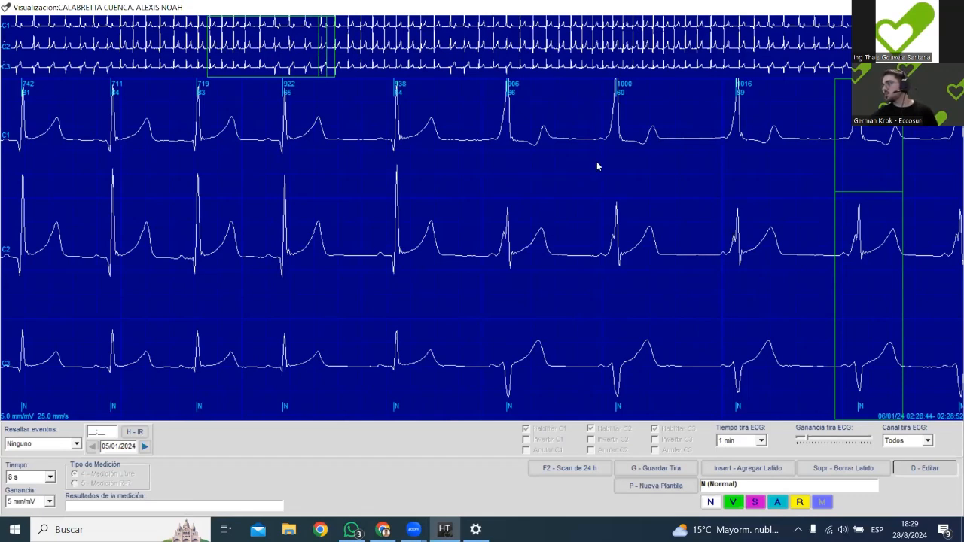
left_click(409, 214)
left_click(509, 216)
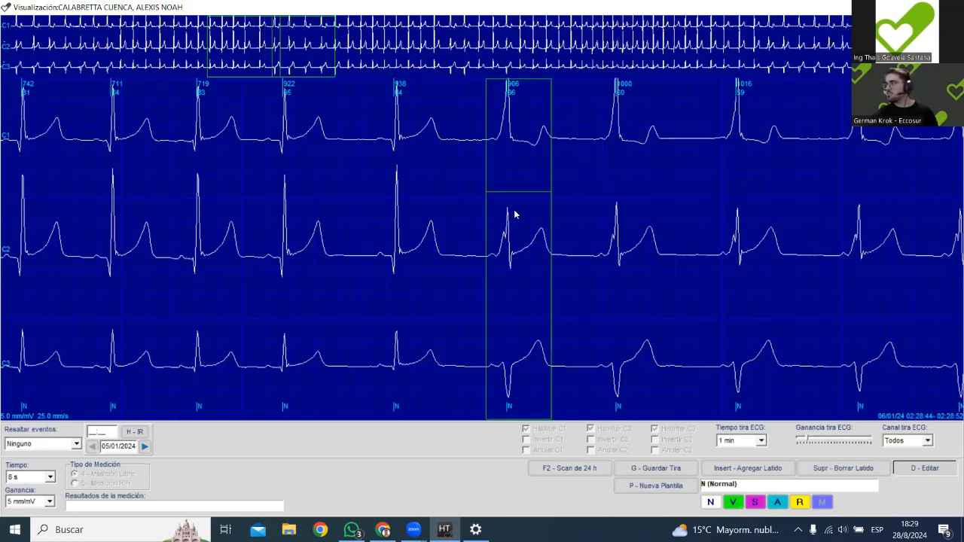
left_click(386, 211)
left_click(507, 210)
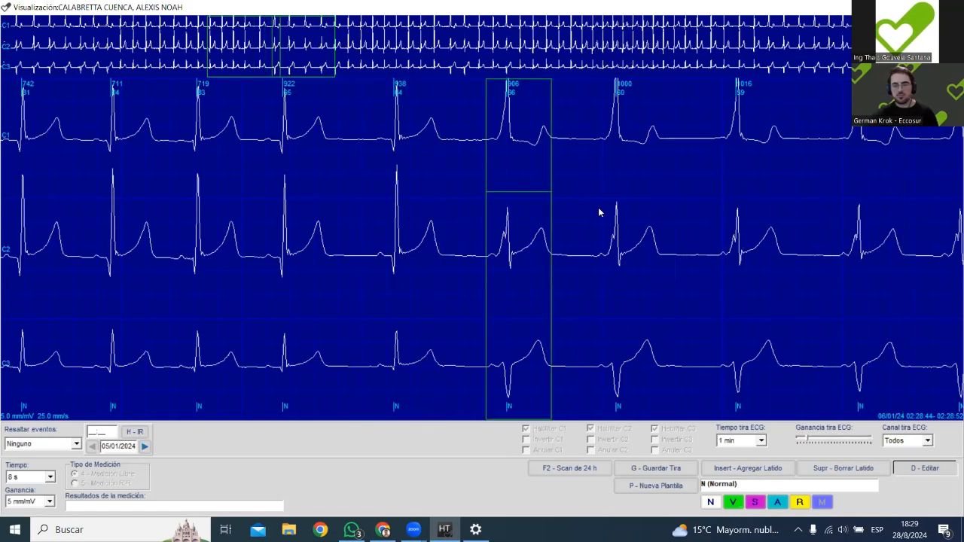
left_click(401, 235)
left_click(488, 233)
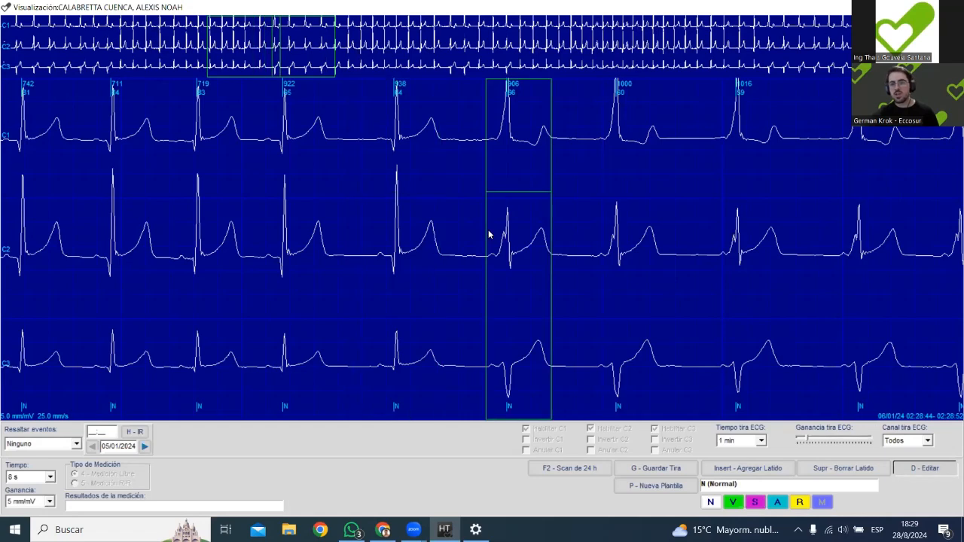
Step back and forth beat by beat across the morphology change around 02:28:44 to 02:28:52.
key("Right")
key("Right")
key("Right")
key("Right")
key("Right")
key("Left")
key("Left")
key("Left")
key("Left")
key("Left")
key("Left")
key("Left")
key("Left")
key("Left")
key("Right")
key("Right")
key("Right")
key("Right")
key("Right")
key("Right")
key("Right")
key("Right")
key("Right")
key("Left")
key("Left")
key("Left")
key("Left")
key("Left")
key("Left")
key("Left")
key("Left")
key("Left")
key("Left")
key("Right")
key("Right")
key("Right")
key("Right")
key("Right")
key("Right")
key("Right")
key("Right")
key("Right")
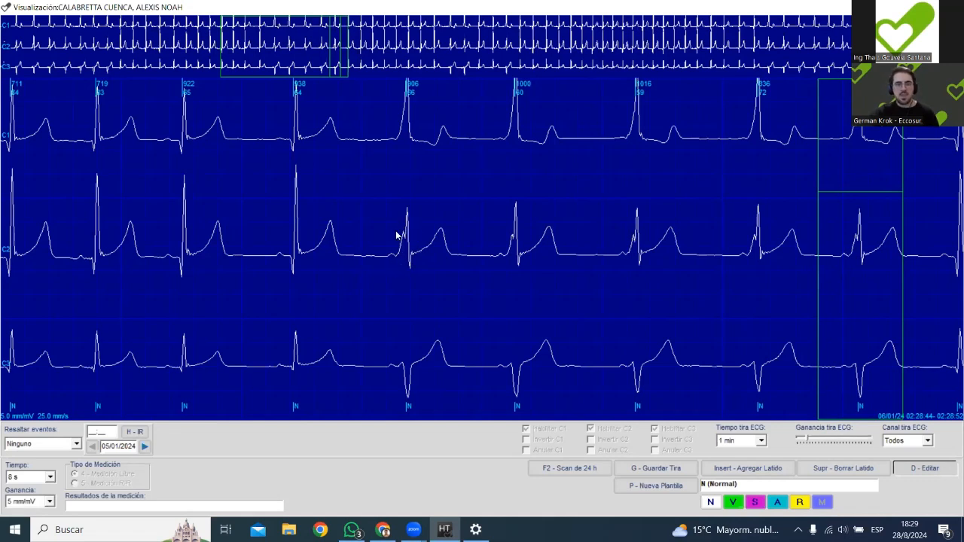
Alternate the selection between the two adjacent beats on either side of the morphology change to compare their QRS shapes.
left_click(284, 193)
left_click(411, 208)
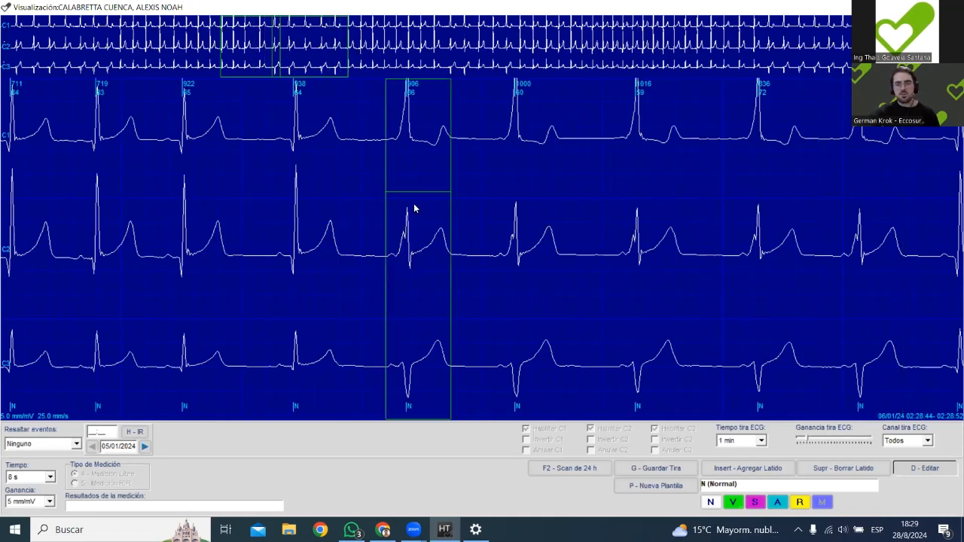
left_click(298, 211)
left_click(411, 210)
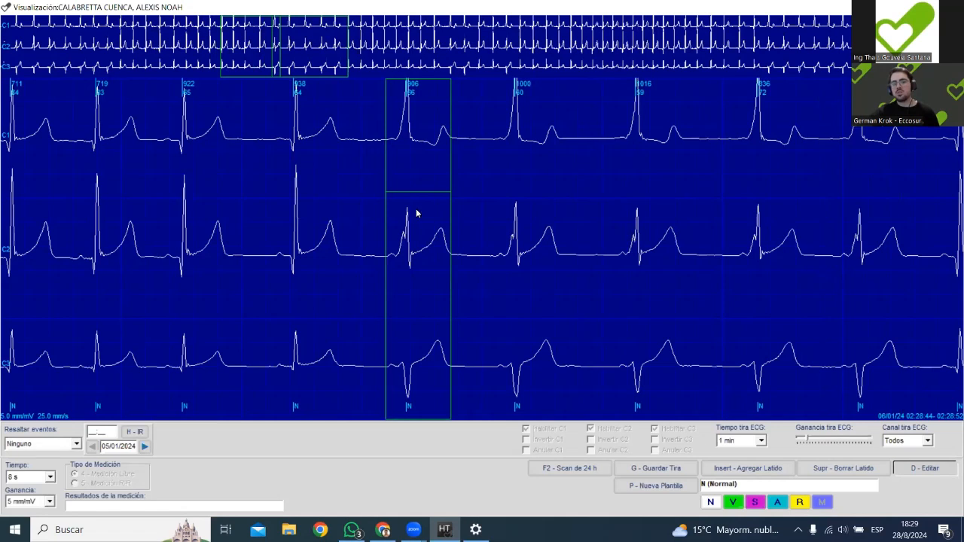
left_click(297, 188)
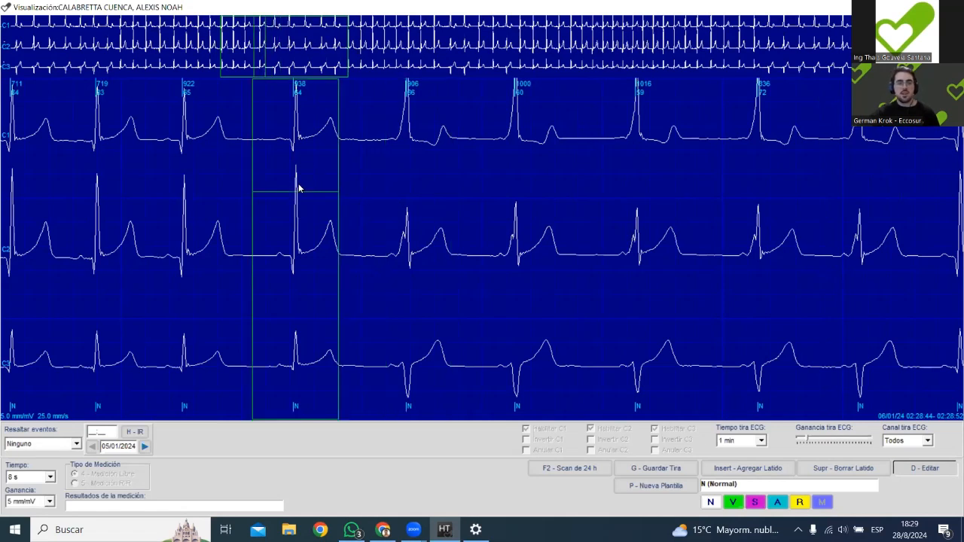
left_click(427, 208)
left_click(305, 225)
left_click(405, 236)
Follow the beats forward to where the narrow QRS morphology resumes, and return to the start of the altered run.
key("Right")
key("Right")
key("Right")
key("Right")
key("Right")
key("Right")
key("Right")
key("Right")
key("Right")
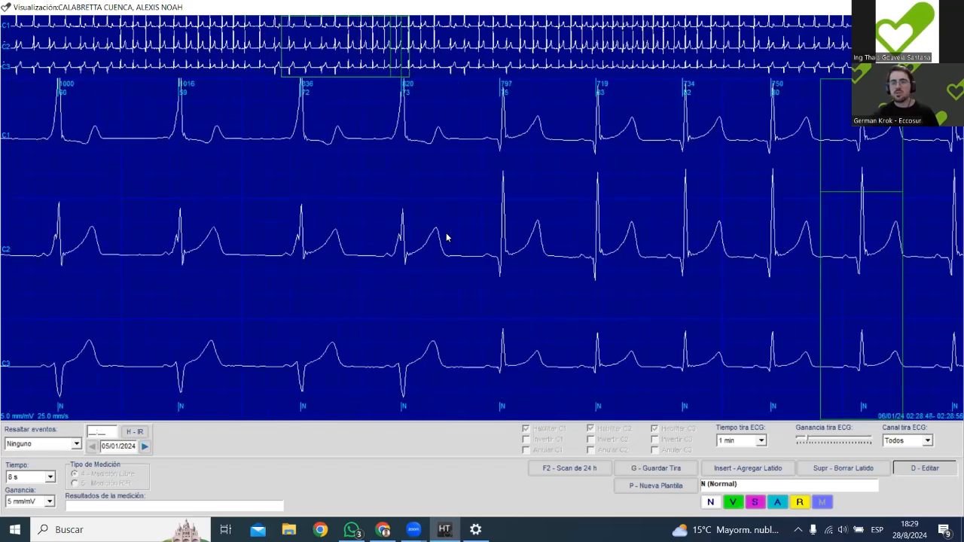
key("Left")
key("Left")
key("Left")
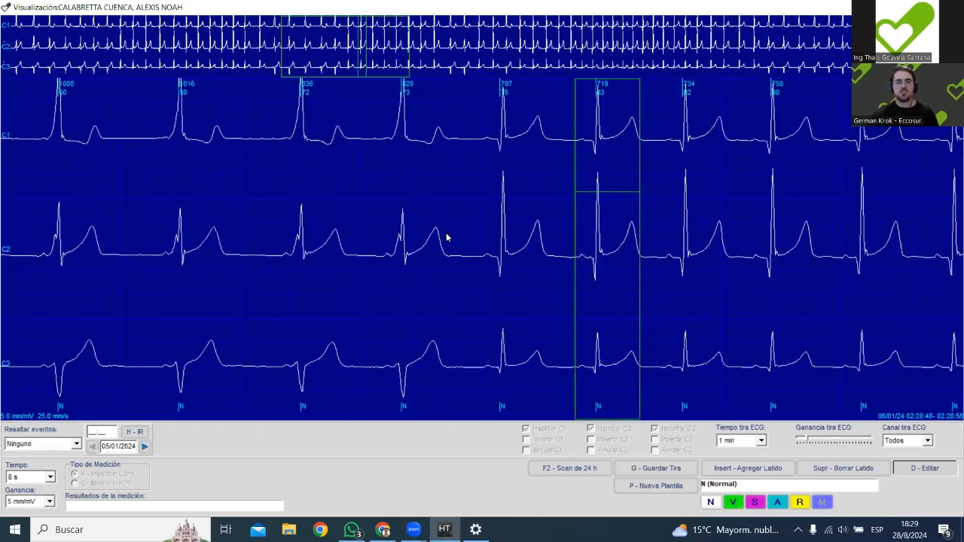
key("Left")
key("Left")
key("Left")
key("Left")
key("Left")
key("Left")
key("Left")
key("Left")
key("Left")
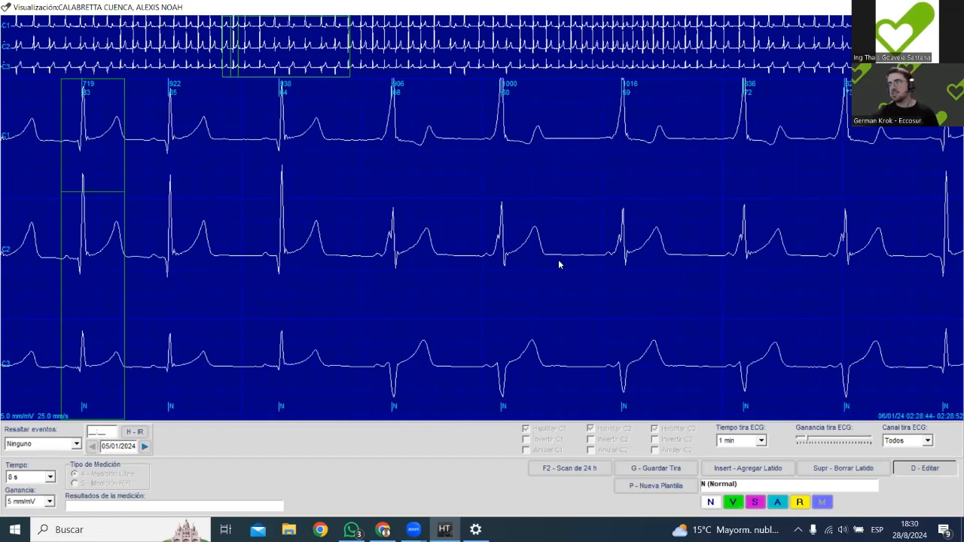
Step forward beat by beat through the altered run from 02:28:44 to about 02:29:07, comparing the QRS shapes.
key("Right")
key("Right")
key("Right")
key("Right")
key("Right")
key("Right")
key("Right")
key("Right")
key("Right")
key("Right")
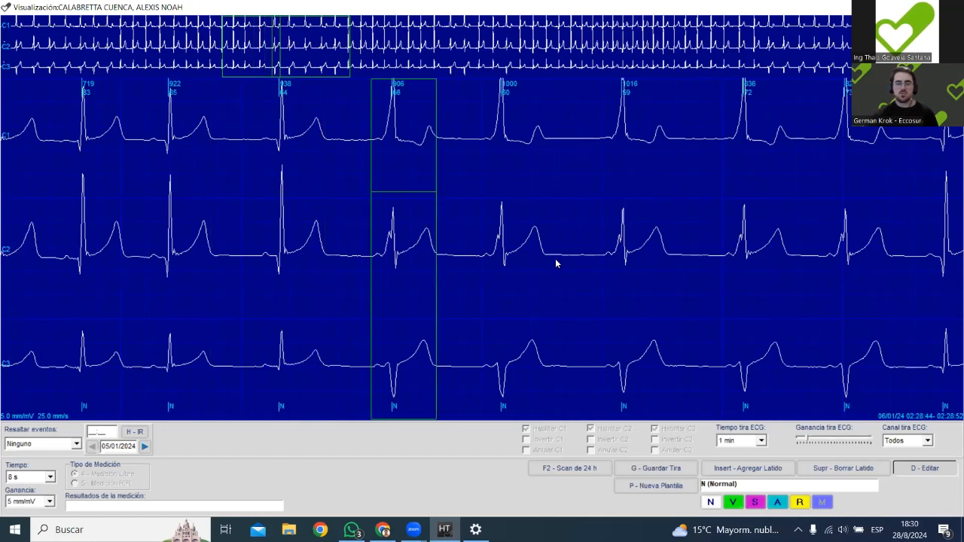
key("Right")
key("Right")
key("Right")
key("Right")
key("Right")
key("Right")
key("Right")
key("Right")
key("Right")
key("Right")
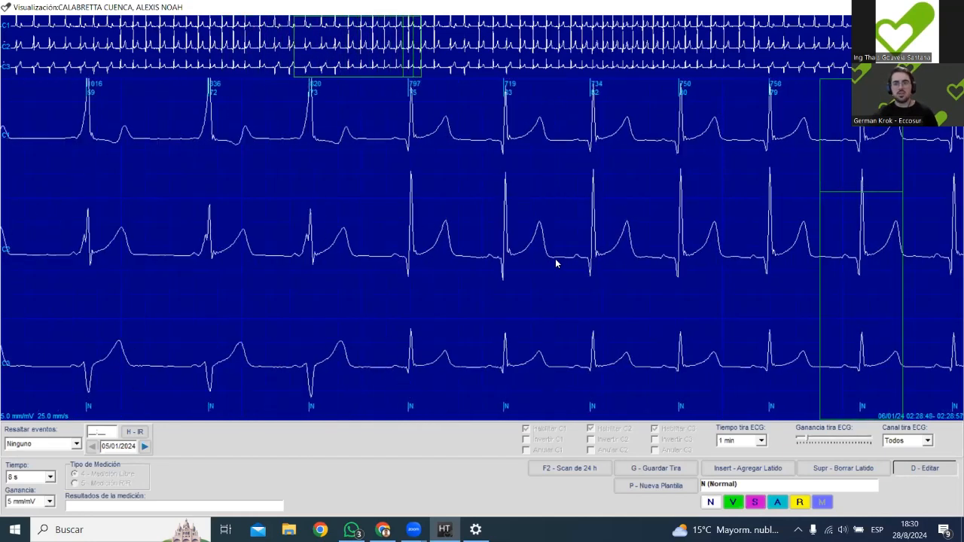
key("Right")
key("Right")
key("Right")
key("Right")
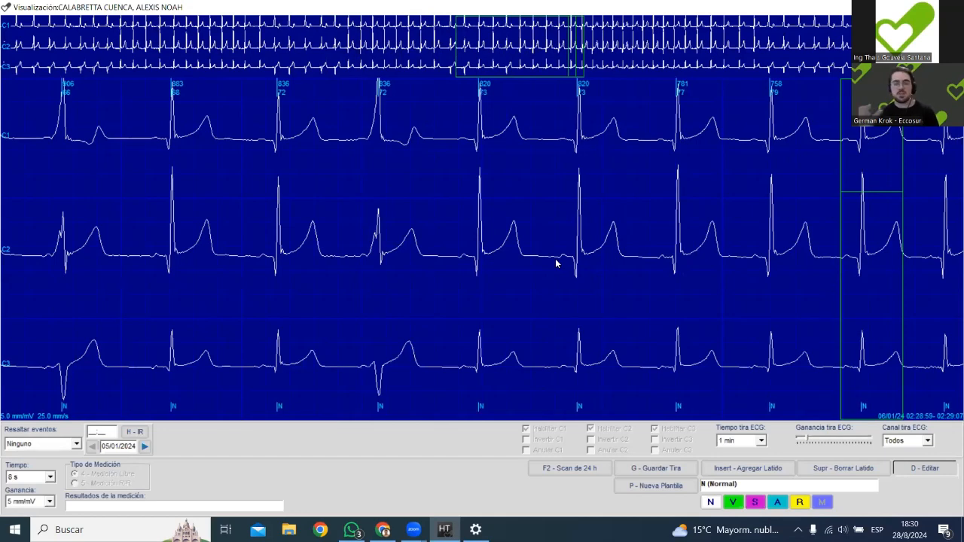
Continue beat by beat to about 02:29:31, examining where the QRS morphology changes again.
key("Right")
key("Right")
key("Right")
key("Right")
key("Right")
key("Right")
key("Right")
key("Right")
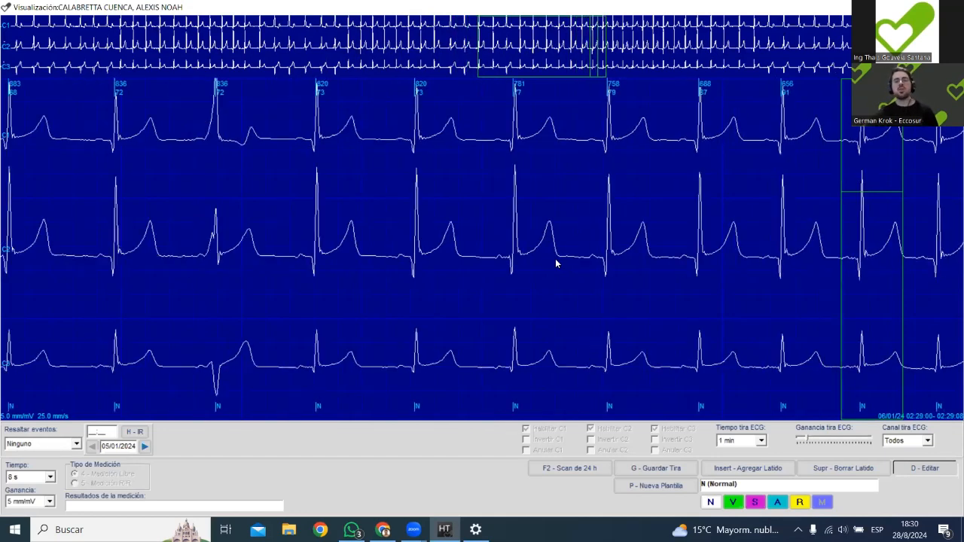
key("Right")
key("Right")
key("Right")
key("Right")
key("Right")
key("Right")
key("Right")
key("Right")
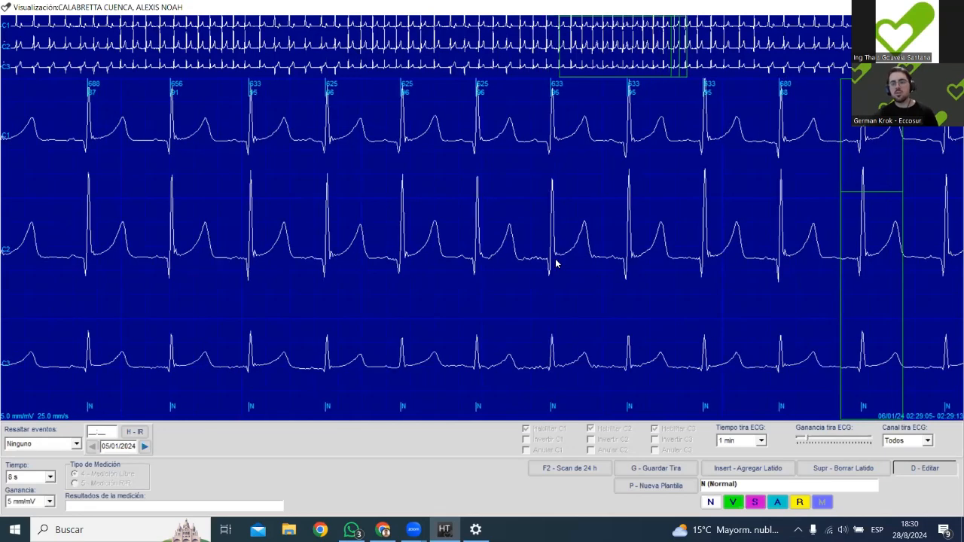
key("Right")
key("Right")
key("Right")
key("Right")
key("Right")
key("Right")
key("Right")
key("Right")
key("Right")
key("Right")
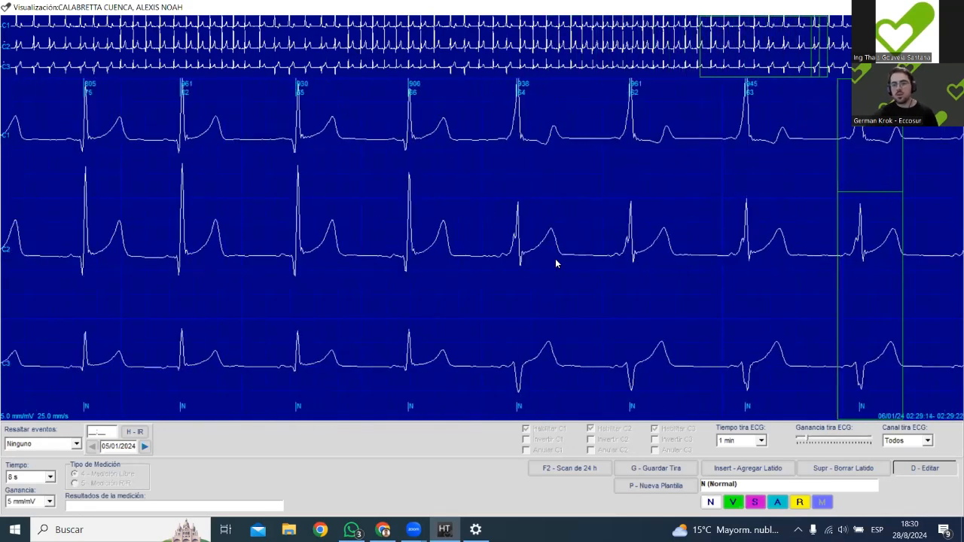
key("Right")
key("Right")
key("Right")
key("Right")
key("Right")
key("Right")
key("Right")
key("Right")
key("Right")
key("Right")
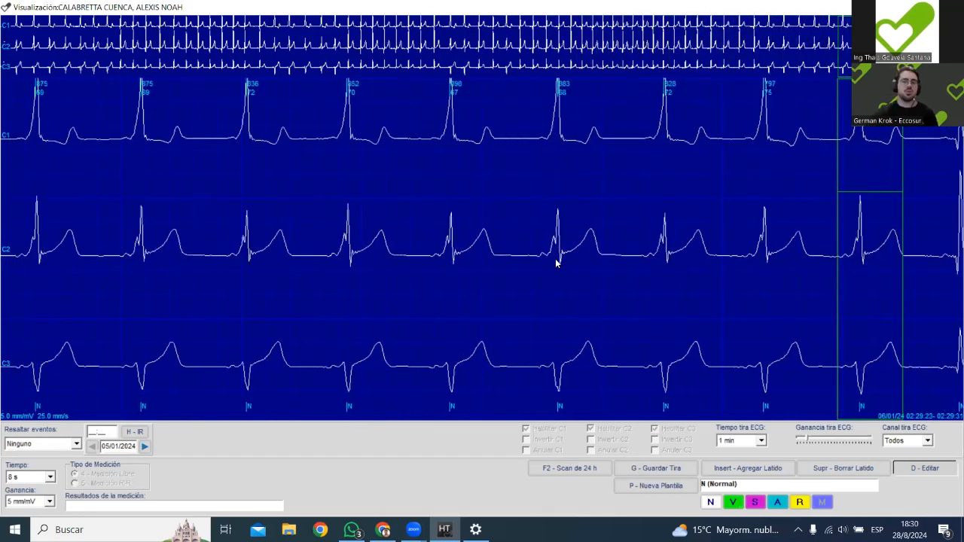
Follow the beats on to about 02:30:03, examining how the two QRS morphologies alternate.
key("Right")
key("Right")
key("Right")
key("Right")
key("Right")
key("Right")
key("Right")
key("Right")
key("Right")
key("Right")
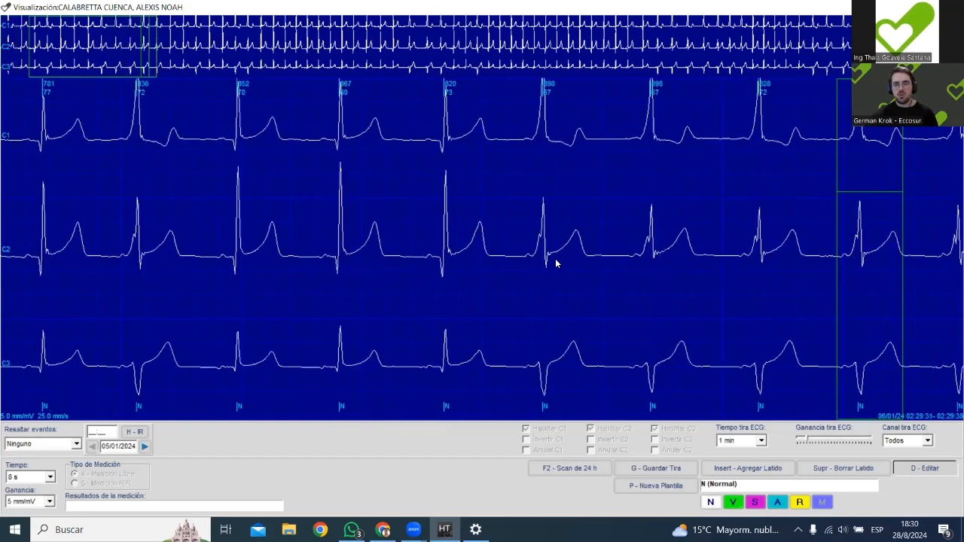
key("Right")
key("Right")
key("Right")
key("Right")
key("Right")
key("Right")
key("Right")
key("Right")
key("Right")
key("Right")
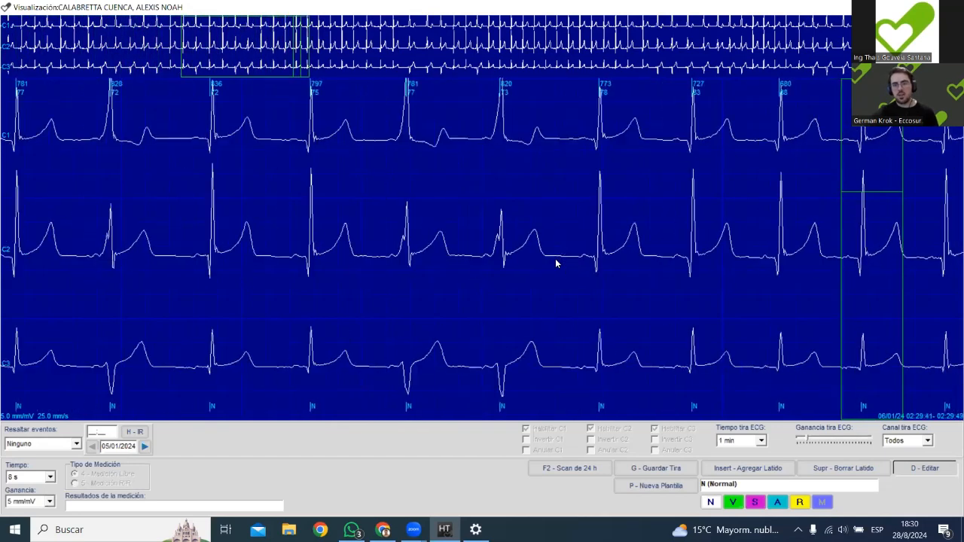
key("Right")
key("Right")
key("Right")
key("Right")
key("Right")
key("Right")
key("Right")
key("Right")
key("Right")
key("Right")
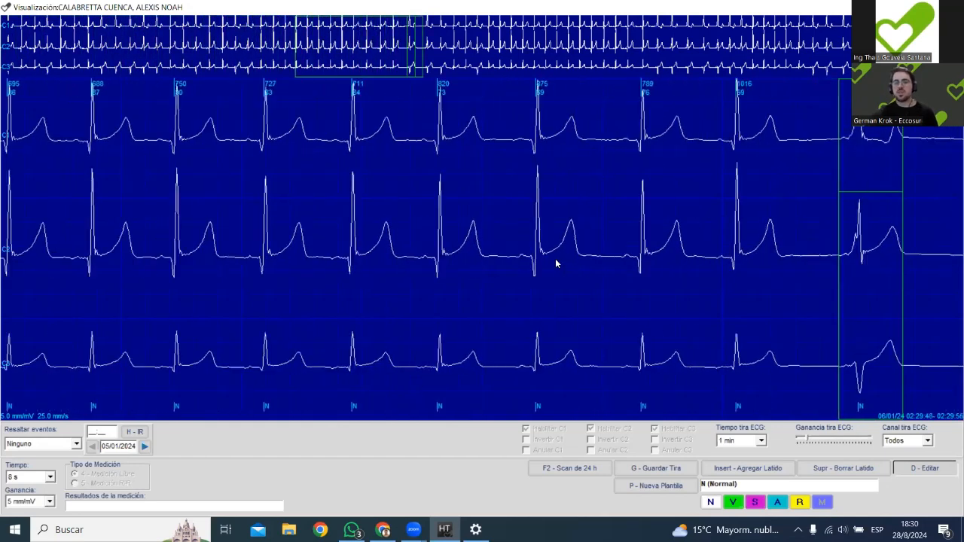
key("Right")
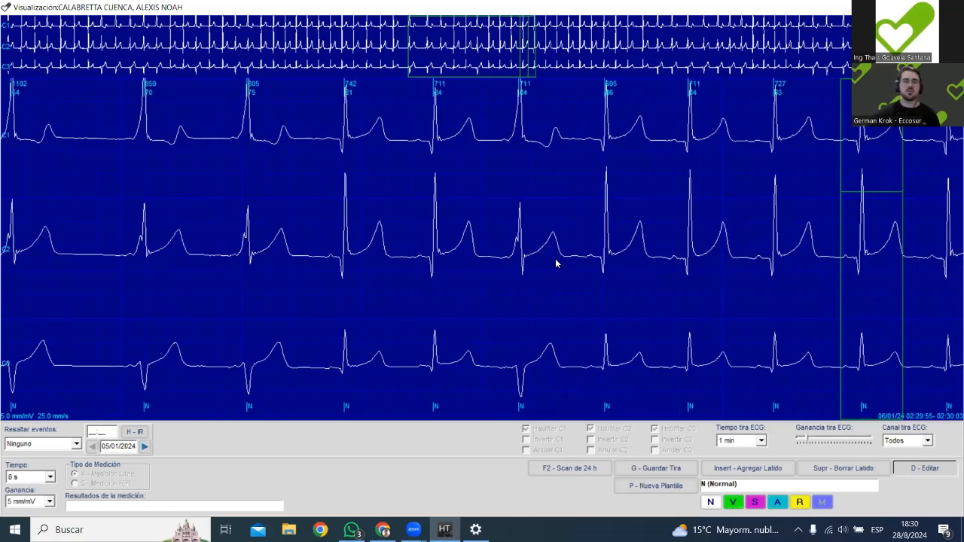
Advance through the beats to about 02:30:34, examining the longer runs of altered morphology.
key("Right")
key("Right")
key("Right")
key("Right")
key("Right")
key("Right")
key("Right")
key("Right")
key("Right")
key("Right")
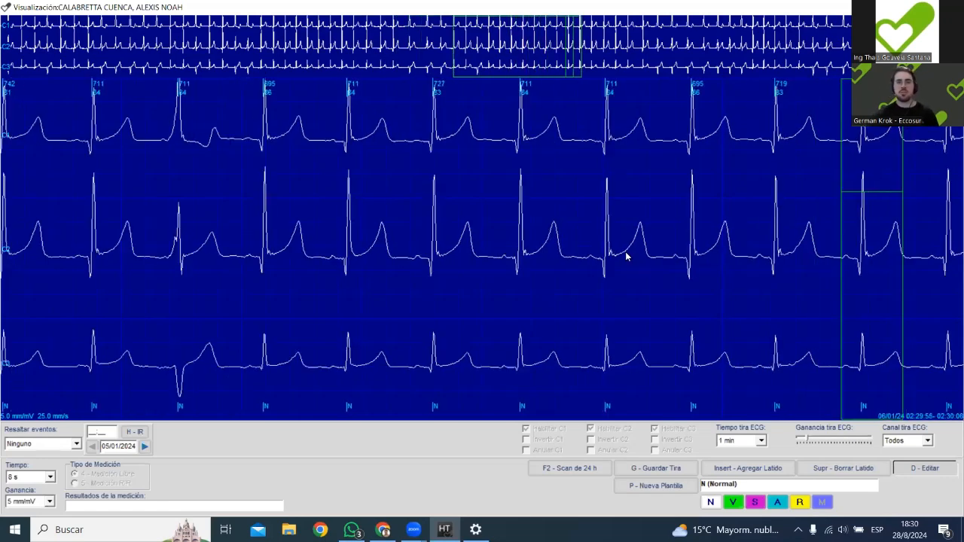
key("Right")
key("Right")
key("Right")
key("Right")
key("Right")
key("Right")
key("Right")
key("Right")
key("Right")
key("Right")
key("Right")
key("Right")
key("Right")
key("Right")
key("Right")
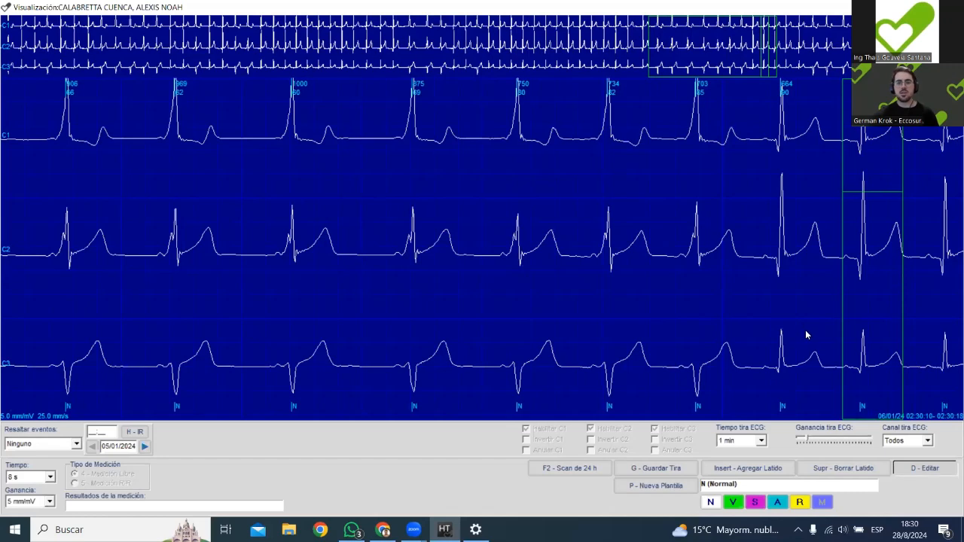
key("Right")
key("Right")
key("Right")
key("Right")
key("Right")
key("Right")
key("Right")
key("Right")
key("Right")
key("Right")
key("Right")
key("Right")
key("Right")
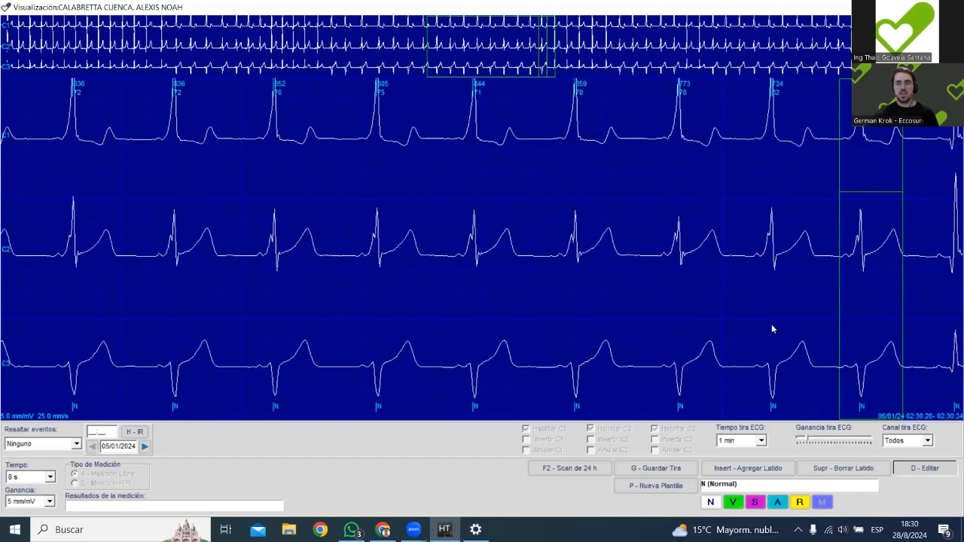
Move back through the run of altered beats to about 02:30:22.
key("Left")
key("Left")
key("Left")
key("Left")
key("Left")
key("Left")
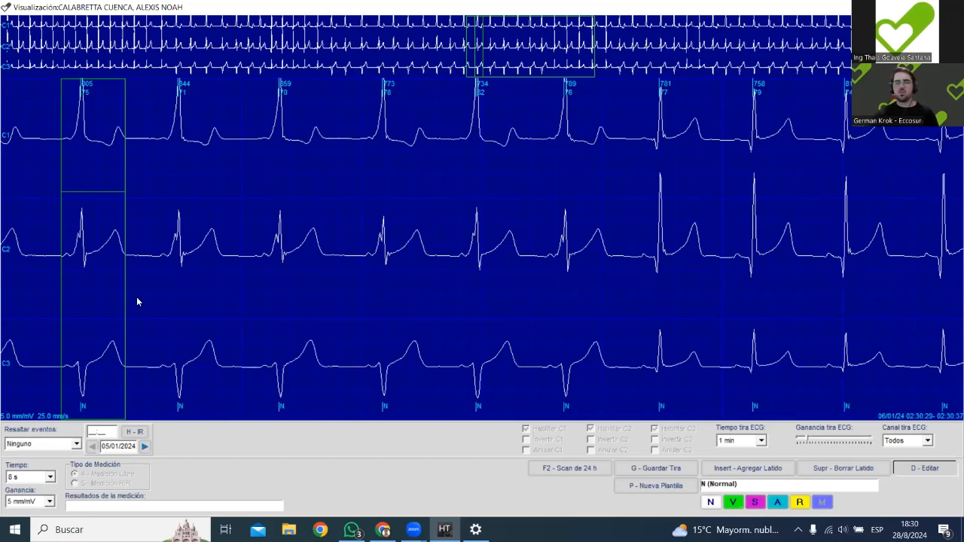
key("Left")
key("Left")
key("Left")
key("Left")
key("Left")
key("Left")
key("Left")
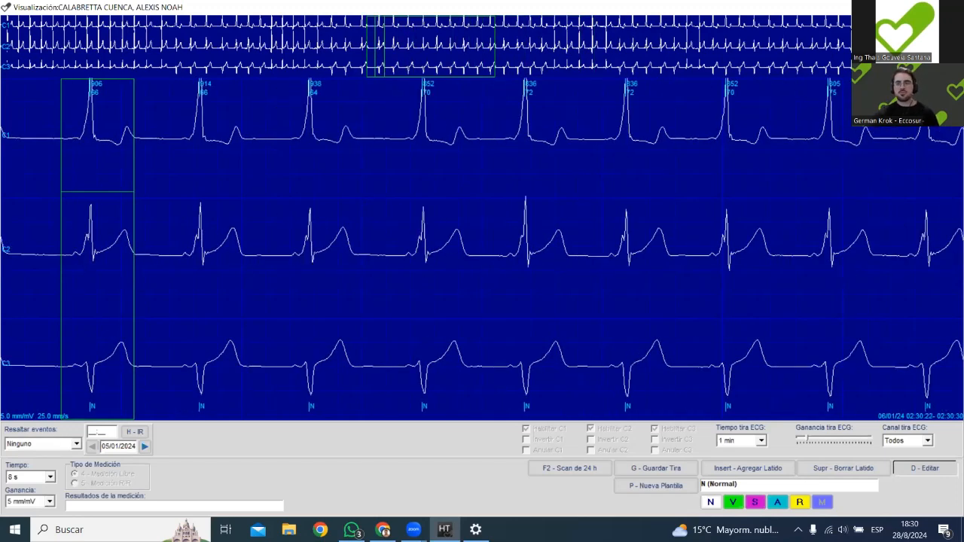
Close the trace view and the superposition, and open the study dated 05/09/2023 from the study list.
key("Escape")
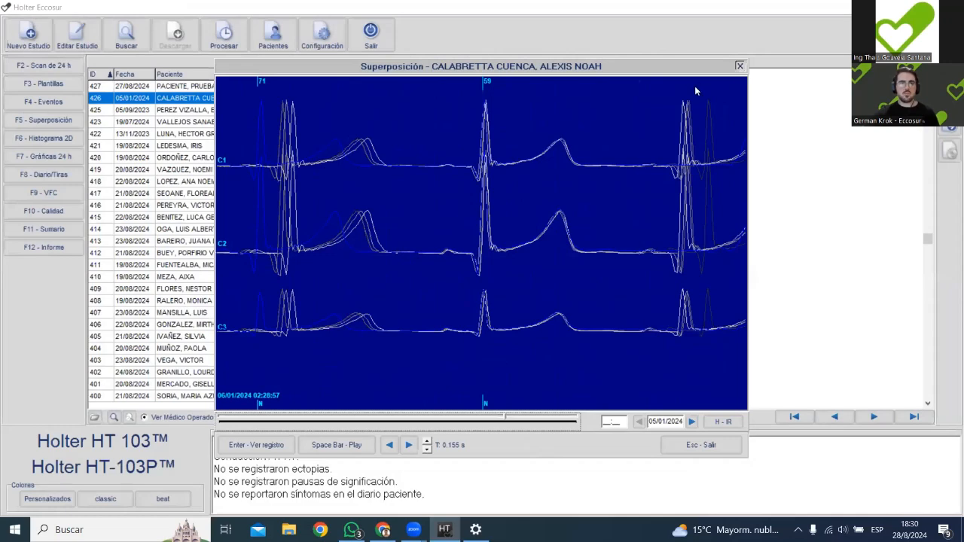
left_click(742, 65)
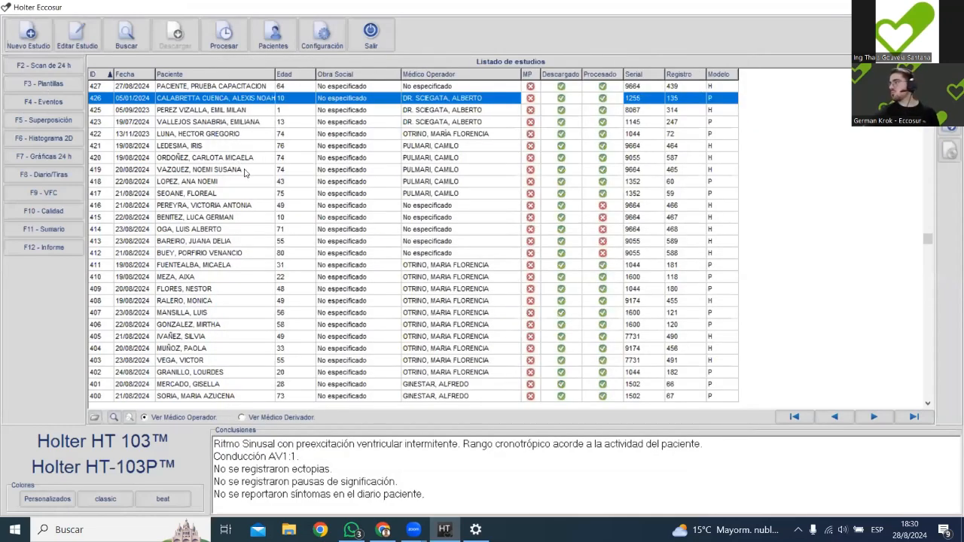
left_click(213, 89)
left_click(213, 101)
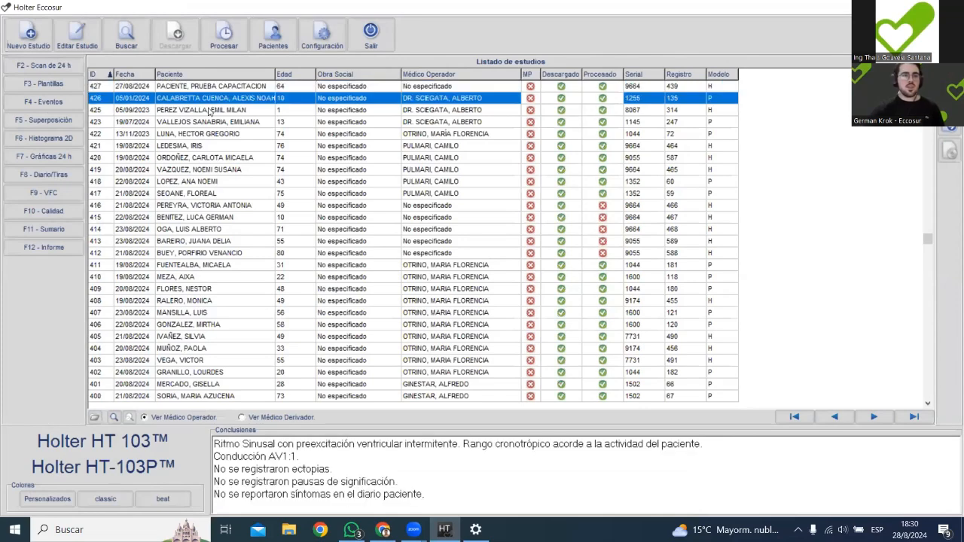
double_click(212, 110)
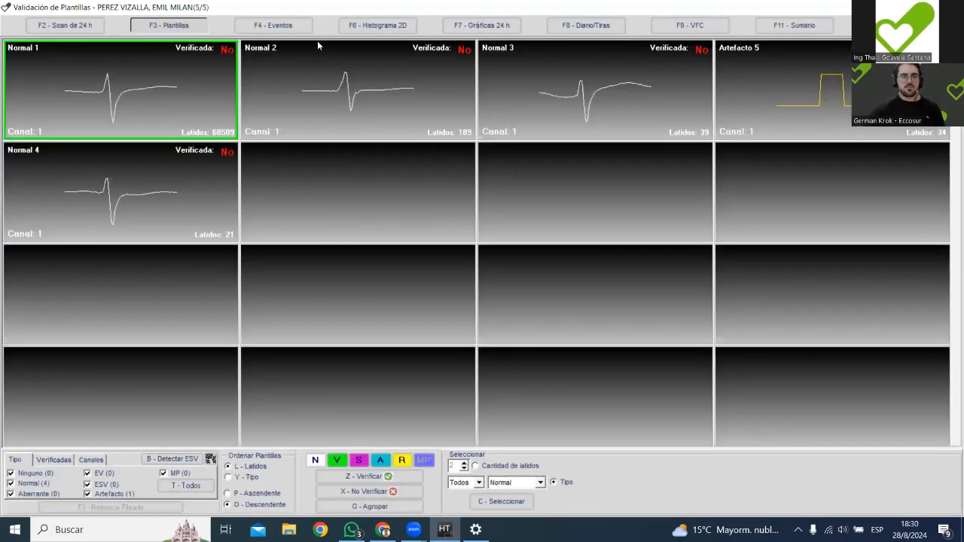
Open the first ST C1 episode at 11:20:56 from the study's events and review its full trace to about 11:21:10.
key("F4")
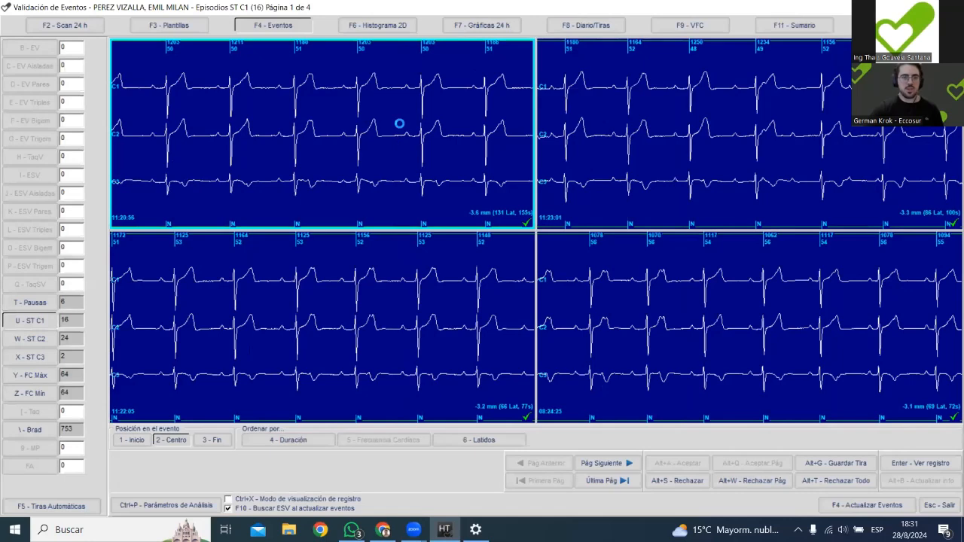
double_click(400, 125)
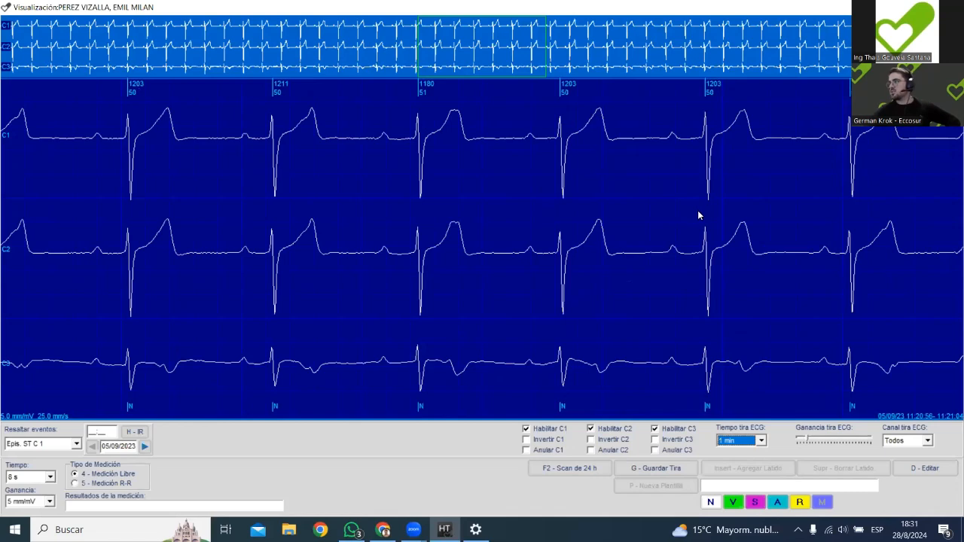
key("Right")
key("Right")
key("Right")
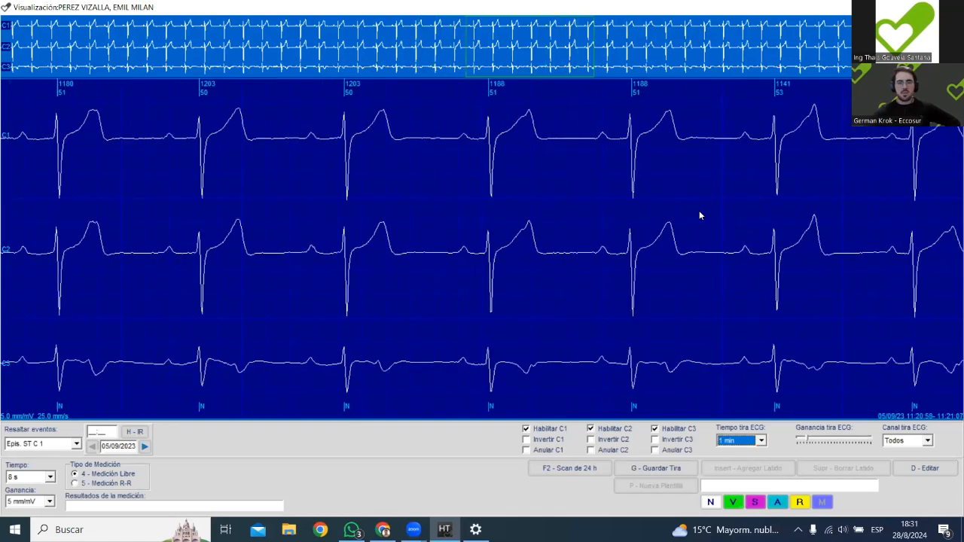
key("Right")
key("Right")
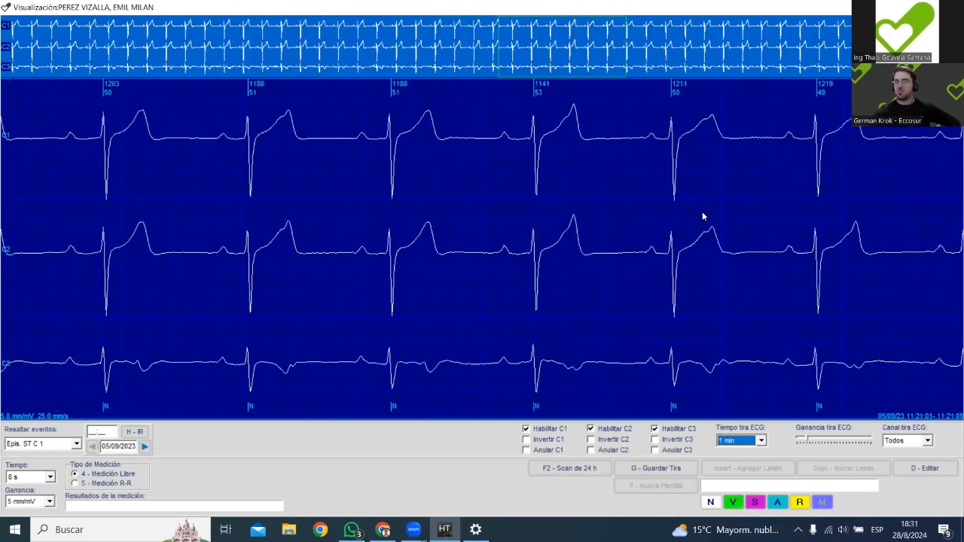
key("Right")
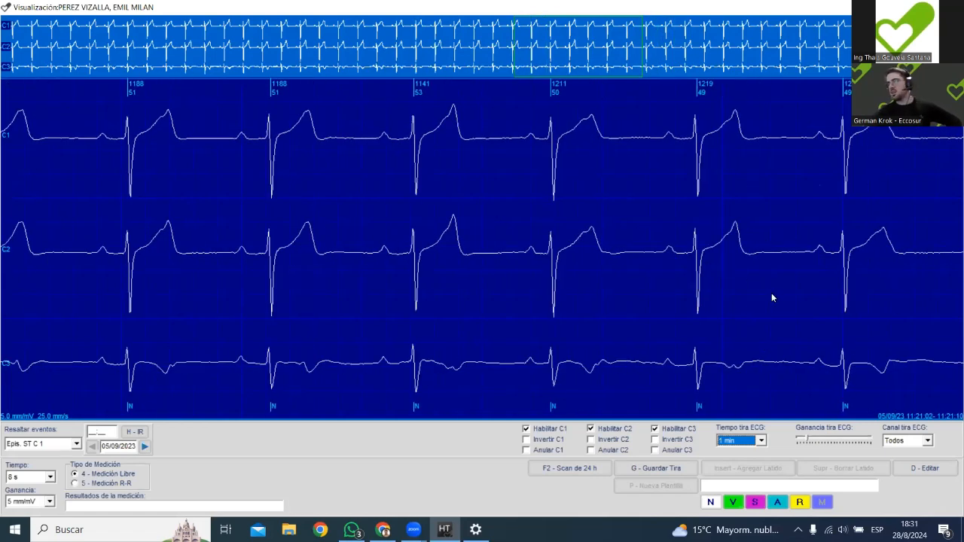
Move forward along the ST C1 episode to about 11:21:20, examining the ST segments in the three channels.
key("Right")
key("Right")
key("Right")
key("Right")
key("Right")
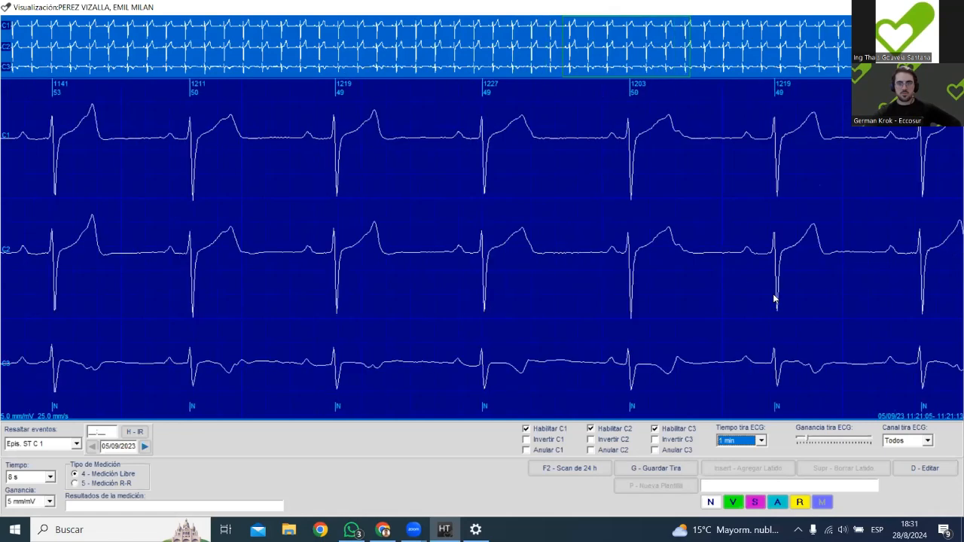
key("Right")
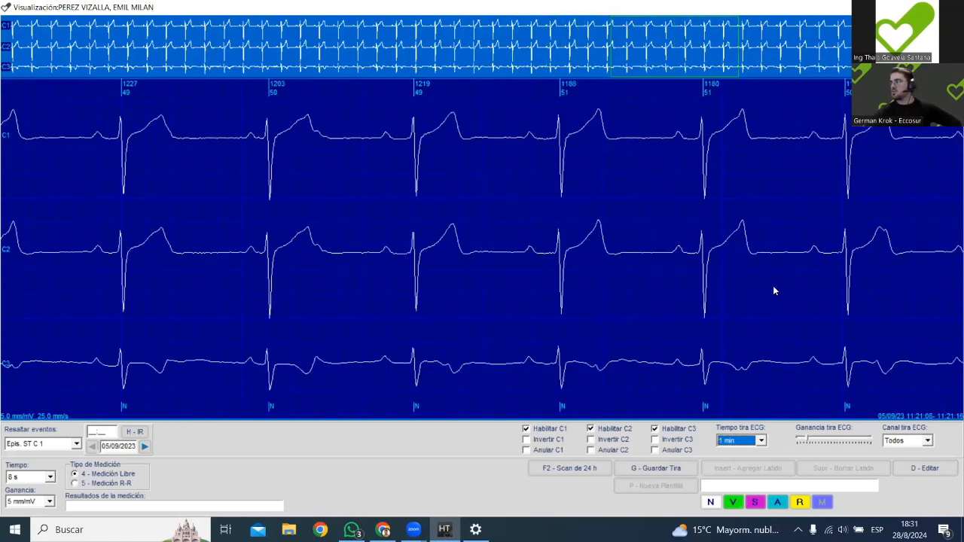
key("Right")
key("Right")
key("Right")
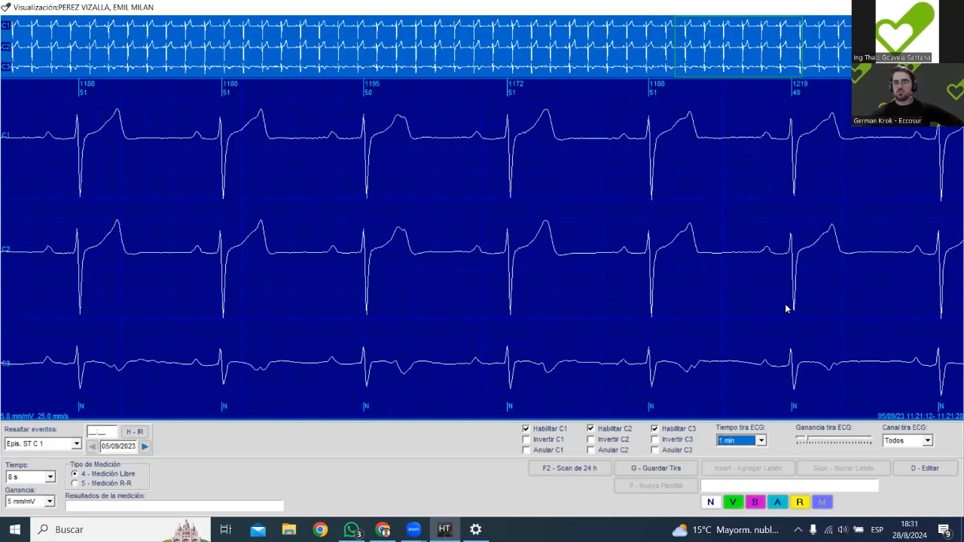
Advance the highlighted episode's trace to about 11:21:33 and examine the ST segments.
key("Right")
key("Right")
key("Right")
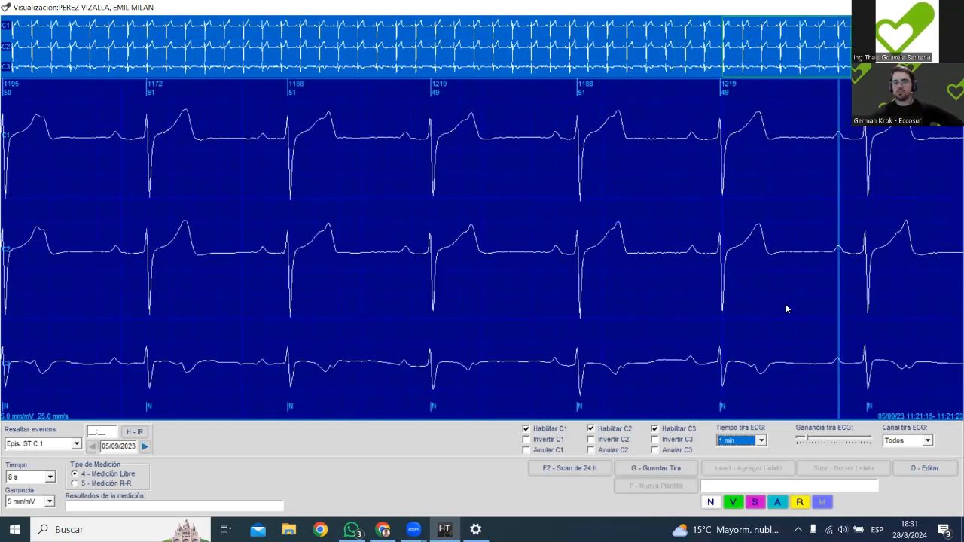
key("Right")
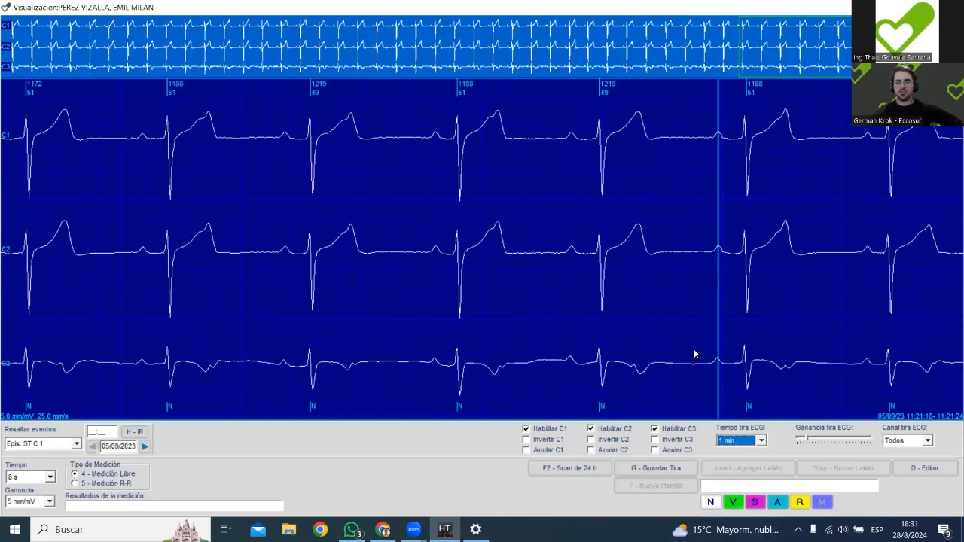
key("Right")
key("Right")
key("Right")
key("Right")
key("Right")
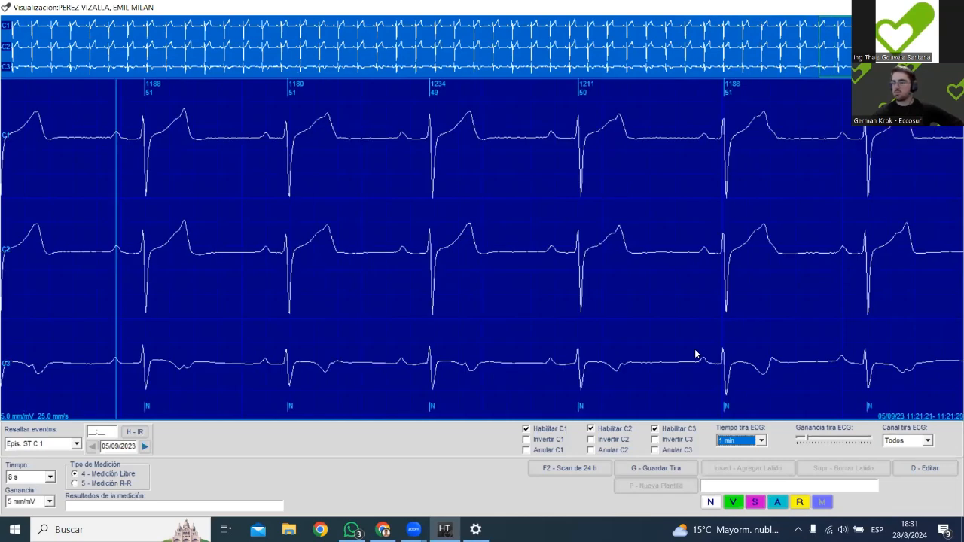
key("Right")
key("Right")
key("Right")
key("Right")
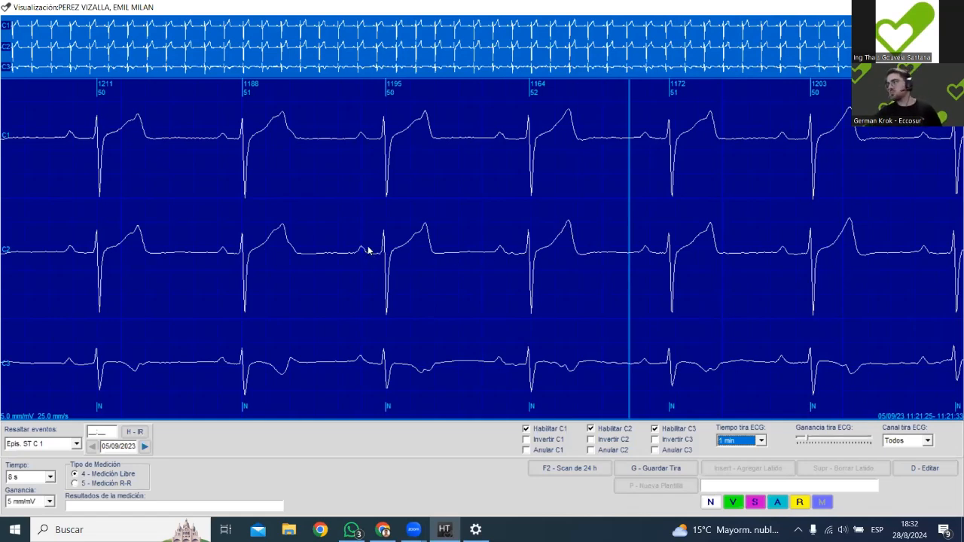
Turn on beat editing and select individual beats around 11:21:25 to 11:21:33 for inspection.
key("d")
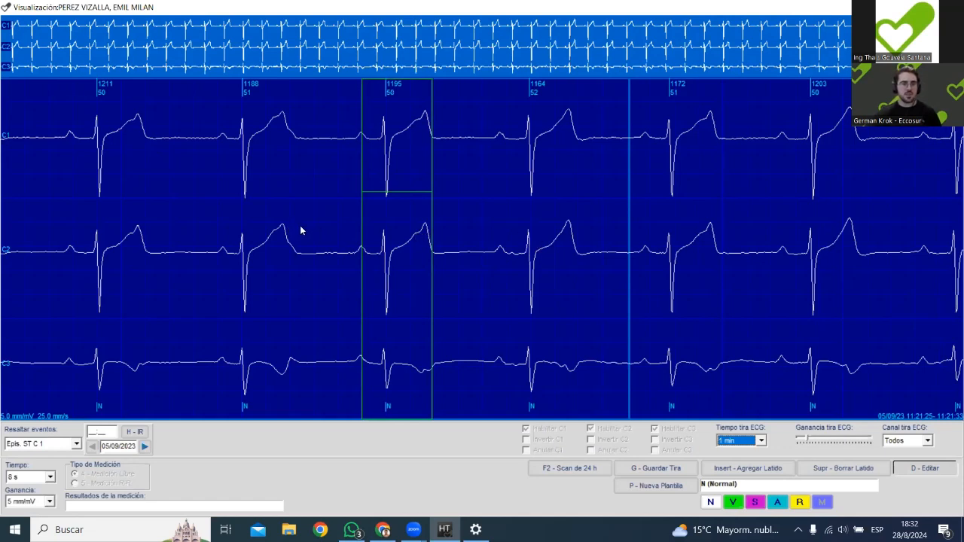
left_click(555, 173)
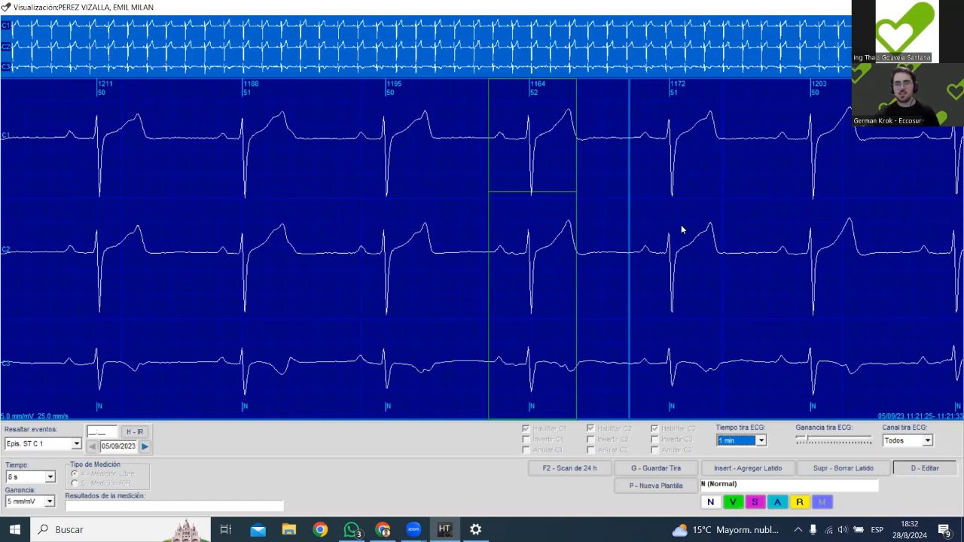
left_click(701, 238)
left_click(352, 240)
left_click(473, 234)
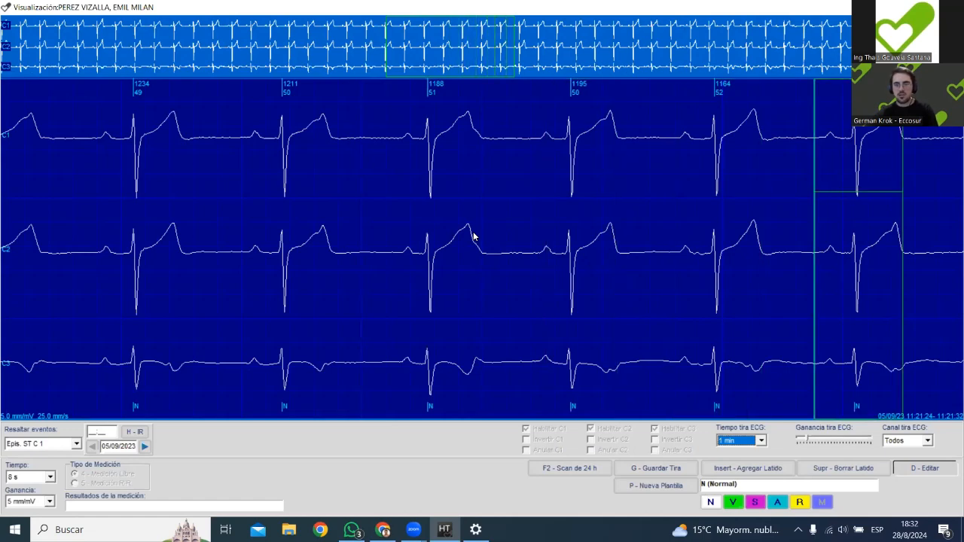
Step beat by beat back to about 11:21:18 and select individual beats to inspect their P, QRS and T outlines.
left_click(640, 230)
key("Left")
key("Left")
key("Left")
key("Left")
key("Left")
key("Left")
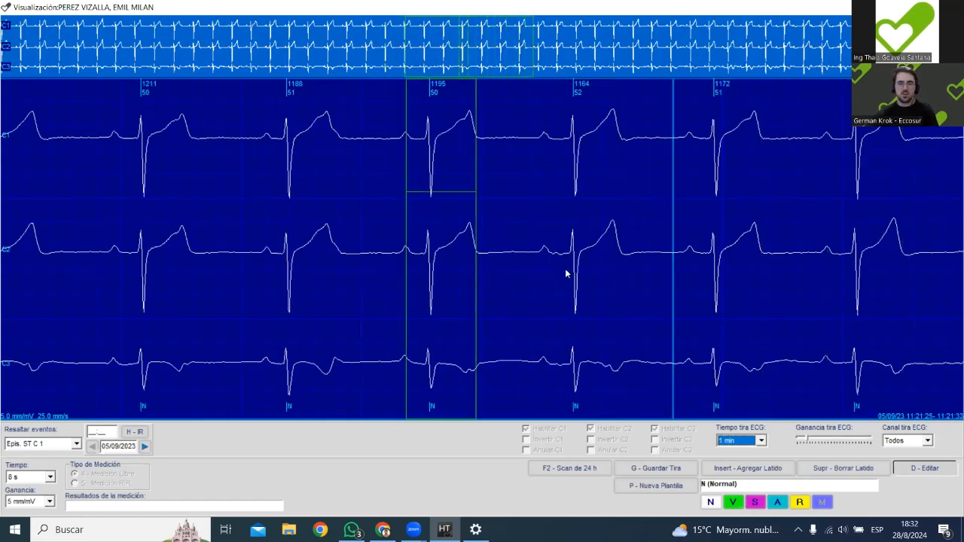
key("Right")
key("Left")
key("Left")
key("Left")
key("Left")
key("Left")
key("Right")
key("Right")
key("Right")
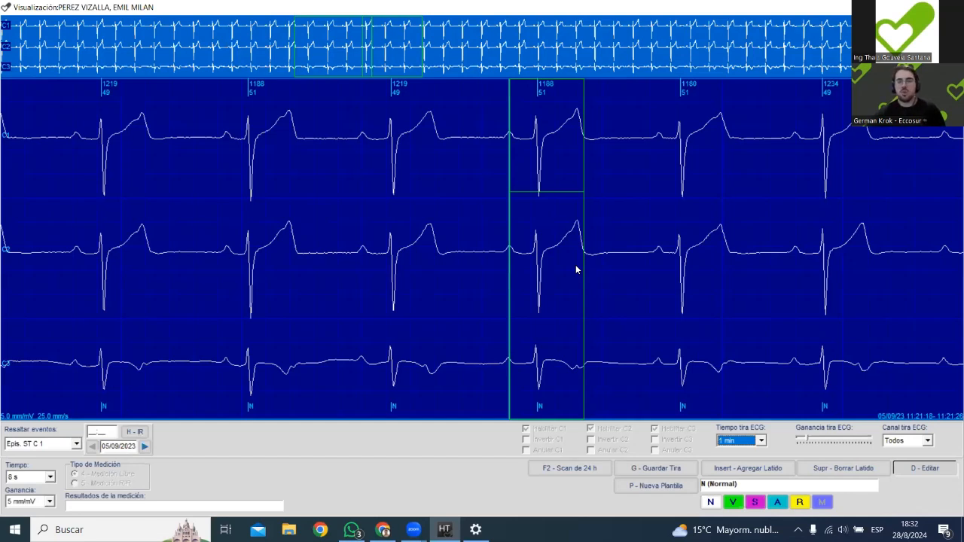
left_click(247, 262)
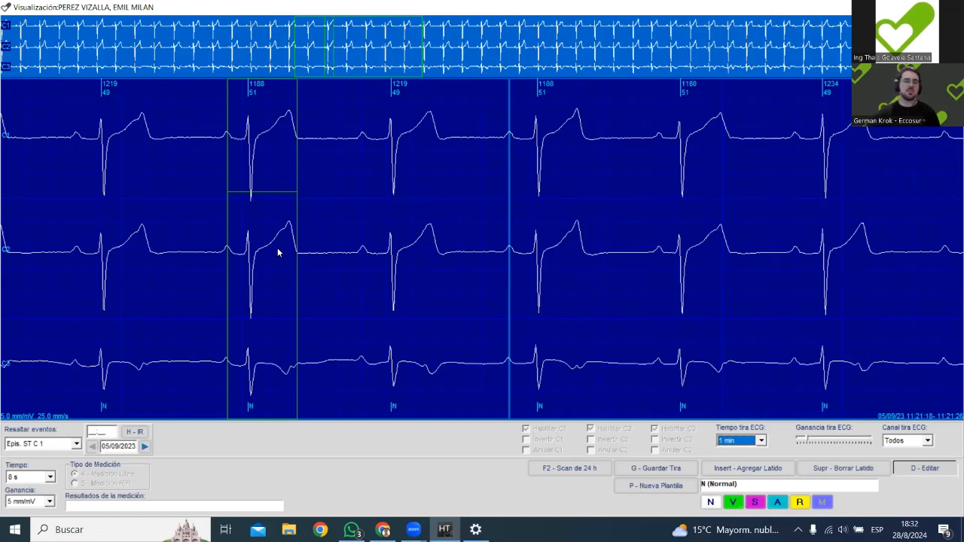
left_click(339, 292)
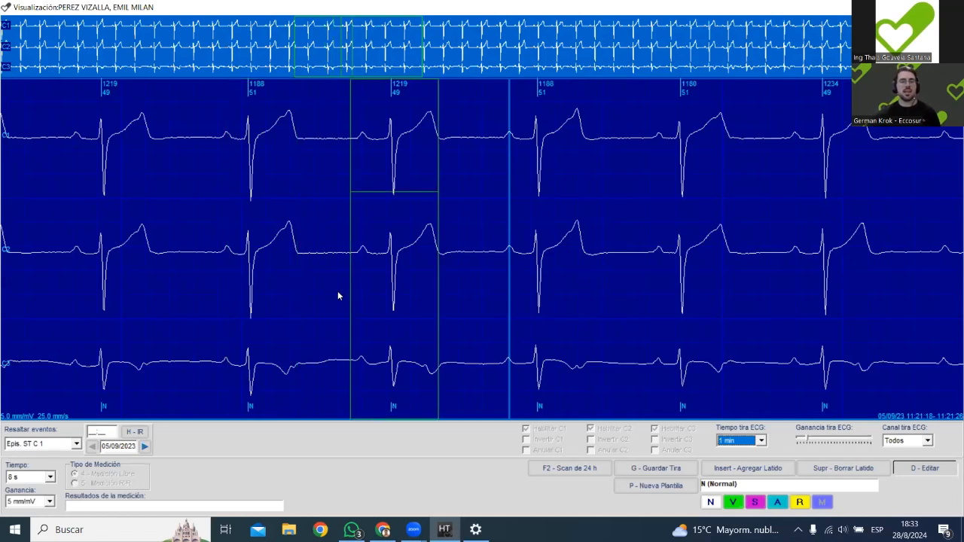
Turn off beat editing and take free measurements across several beats and just before the second beat's QRS in C2.
key("d")
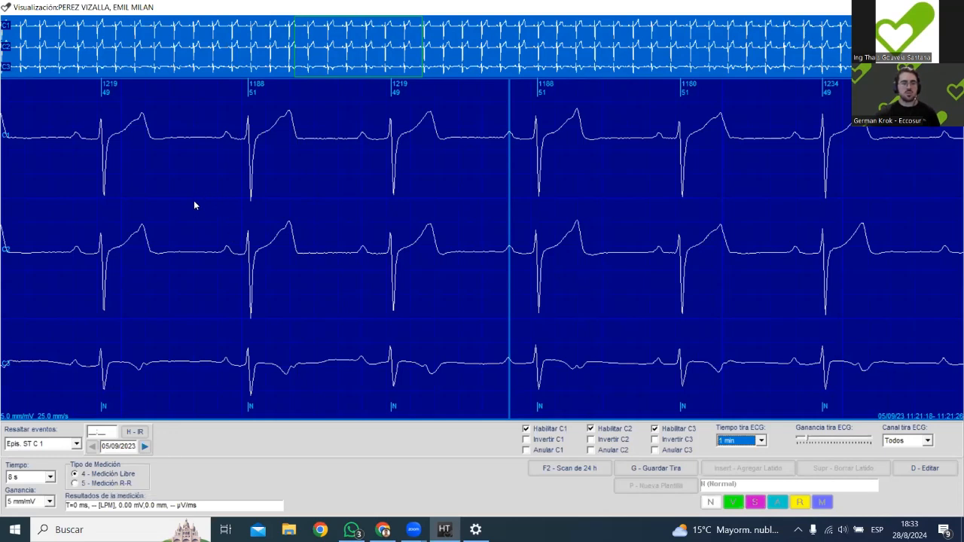
mouse_move(196, 200)
left_mouse_down()
mouse_move(376, 274)
mouse_move(455, 202)
mouse_move(454, 118)
mouse_move(506, 256)
mouse_move(491, 256)
left_mouse_up()
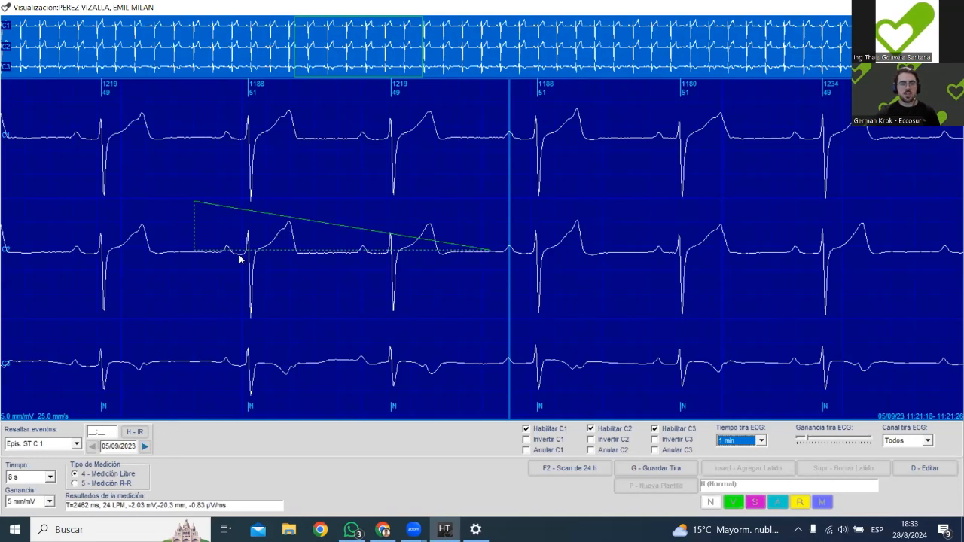
left_click_drag(222, 258, 244, 262)
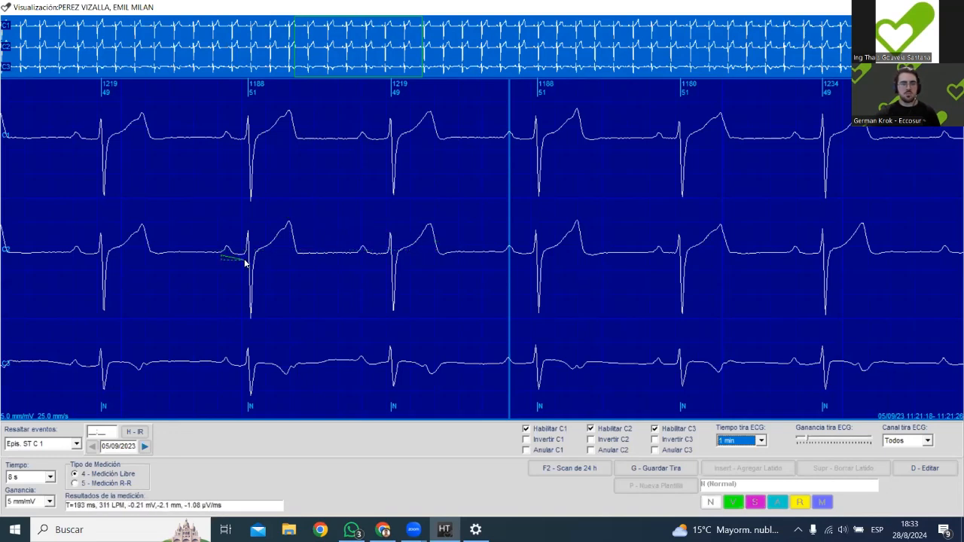
Switch to R-R measurement and measure between the second and third P waves, plus from P wave to T wave in the second beat.
left_click(74, 484)
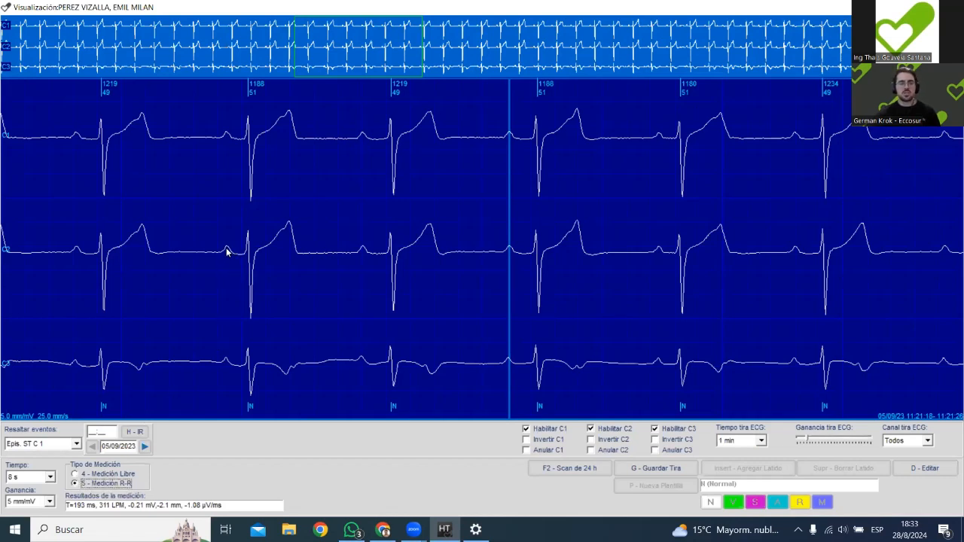
left_click_drag(227, 253, 363, 253)
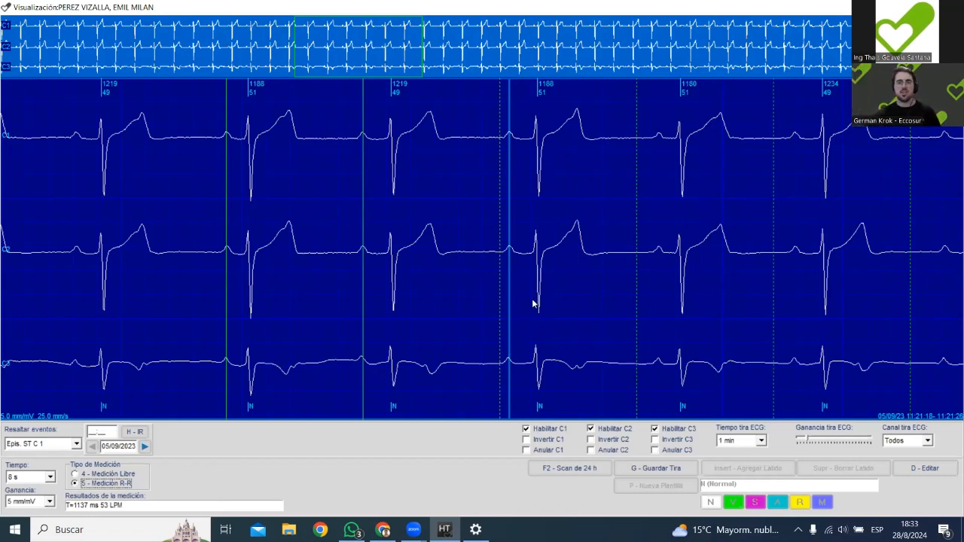
left_click(223, 256)
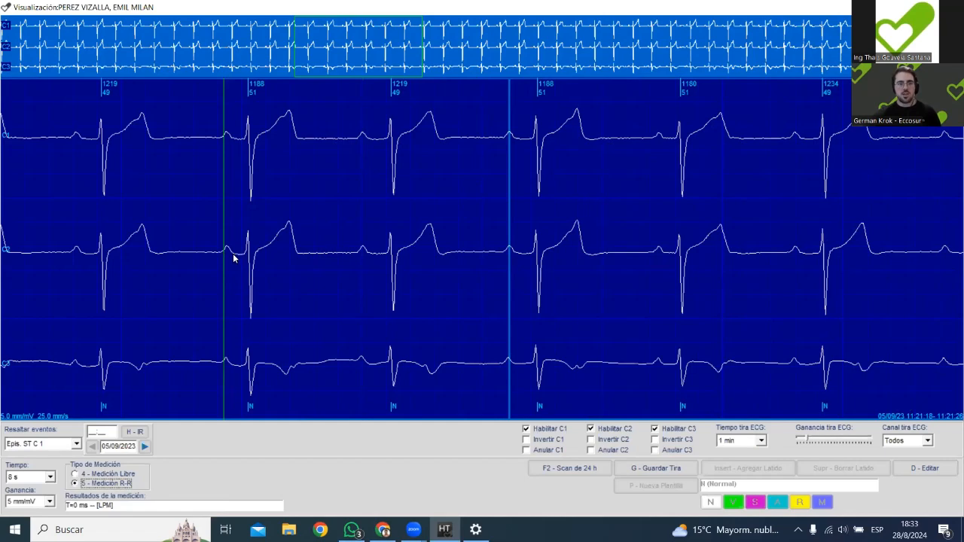
left_click(226, 256)
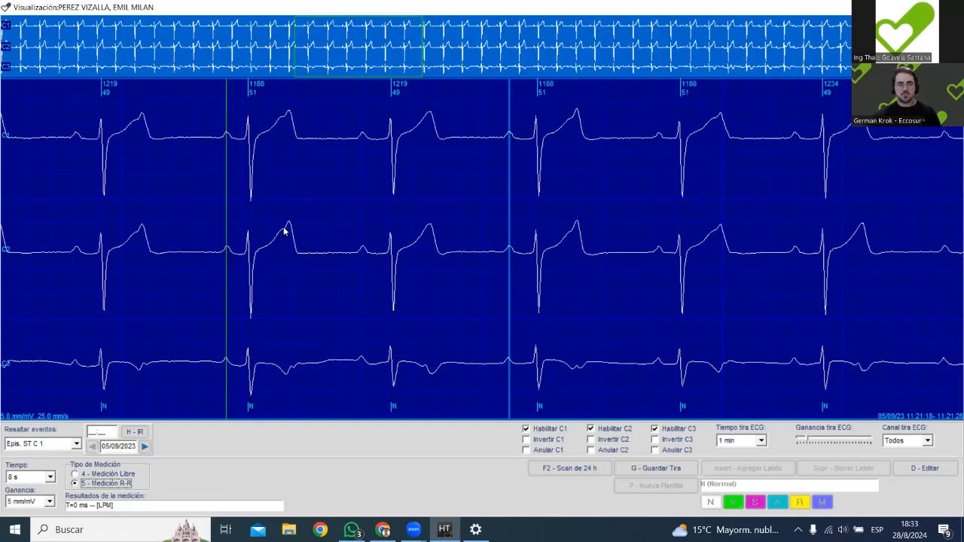
left_click(227, 253)
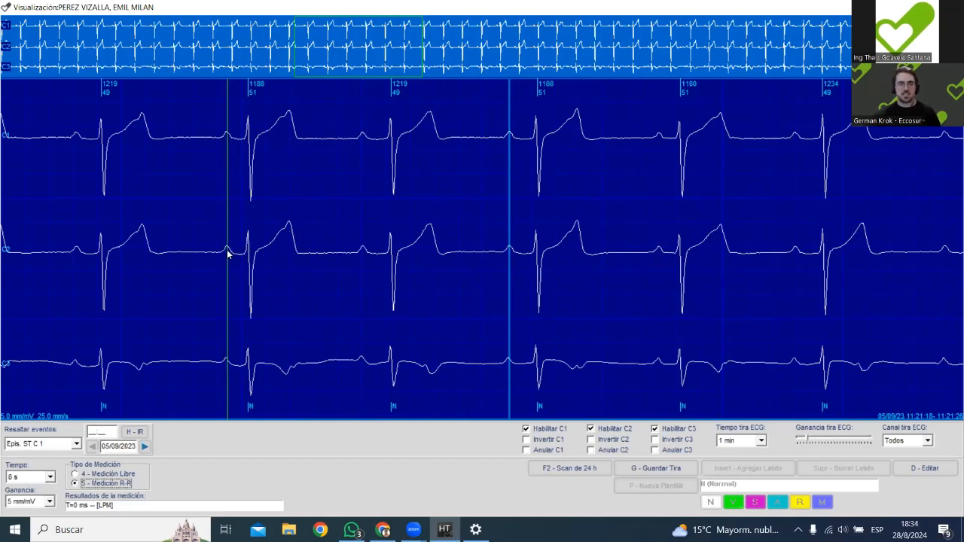
left_click_drag(245, 255, 293, 250)
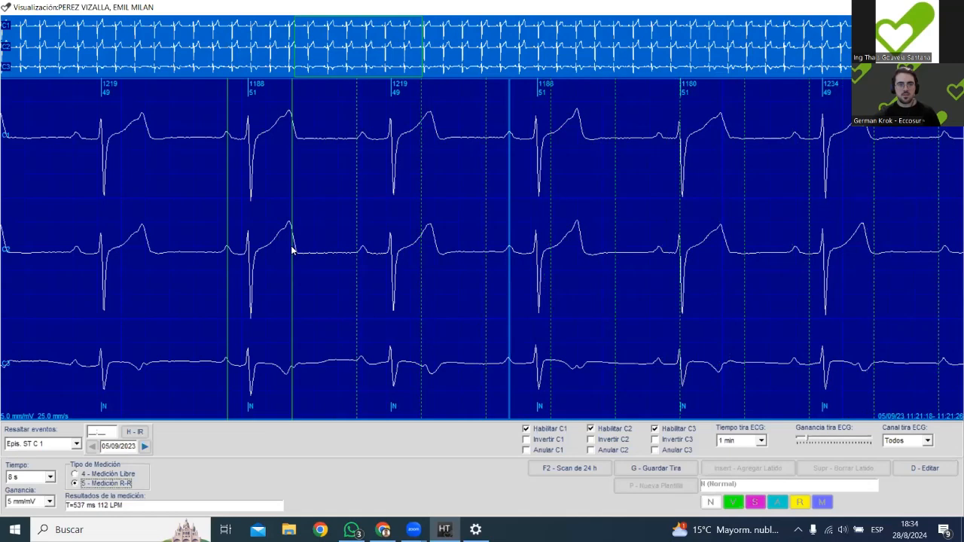
left_click(292, 250)
left_click(225, 133)
left_click(288, 141)
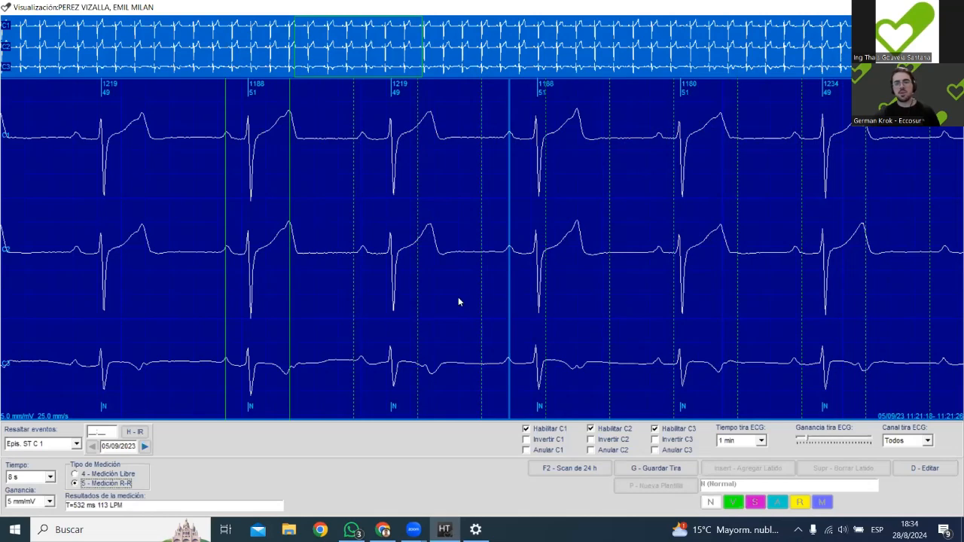
Go back to about 11:21:13 and measure from the P wave to the T wave of the beat labelled 1195.
scroll(330, 316, "up", 5)
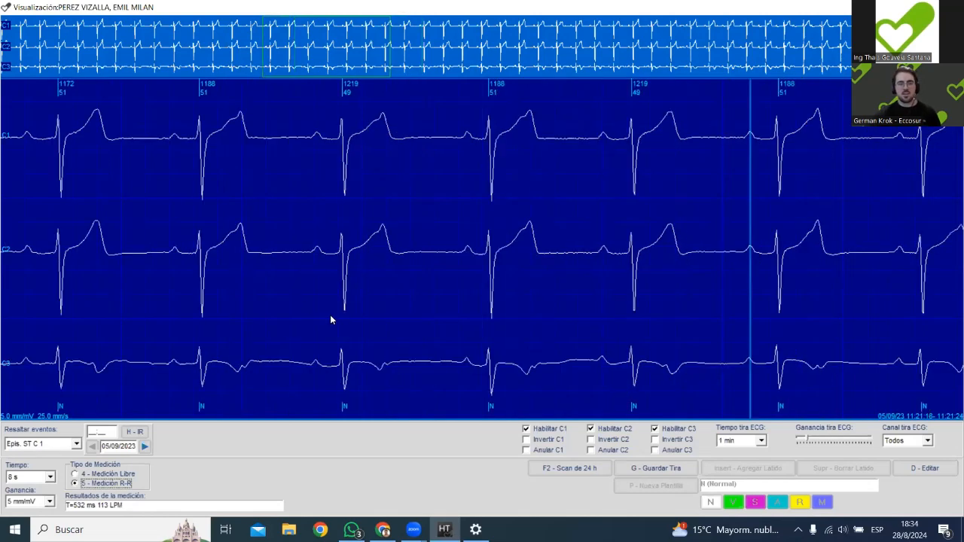
left_click(245, 250)
left_click(315, 261)
left_click(317, 261)
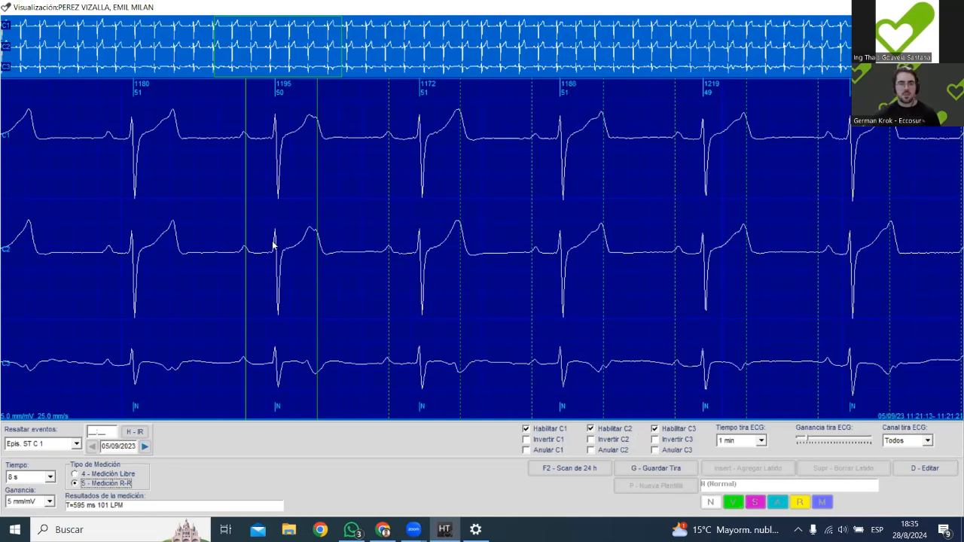
Inspect the beats labelled 1195 and 1180 in beat editing, leave editing, and place a measurement marker at the 1180 beat's end.
key("d")
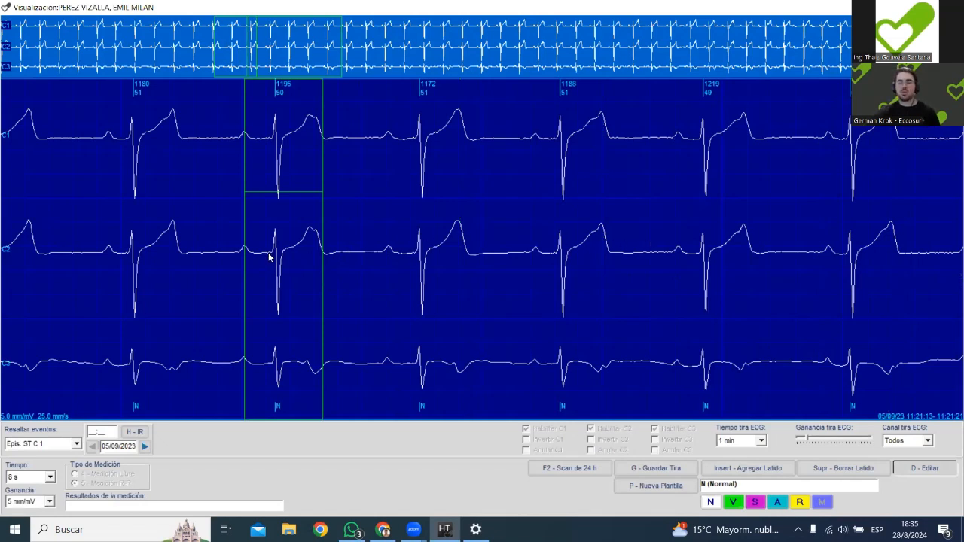
left_click(111, 259)
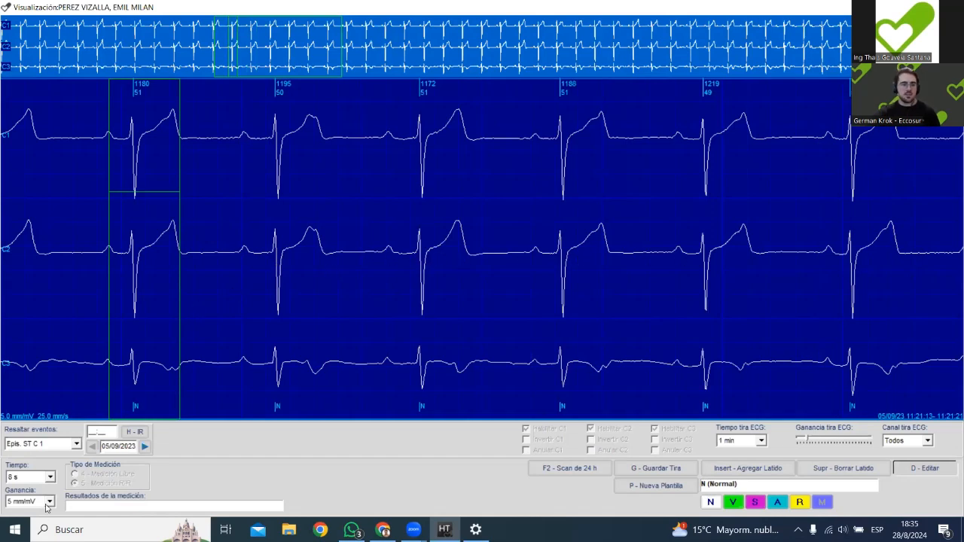
key("d")
left_click(179, 316)
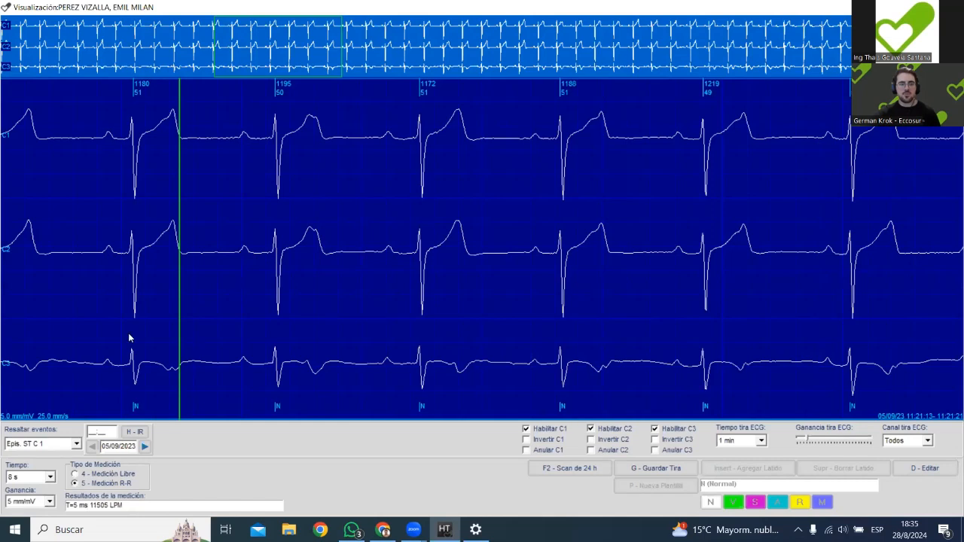
Set the displayed time to 4 s and measure from before the P wave to the QRS in the 1172 and 1219 beats.
left_click(27, 477)
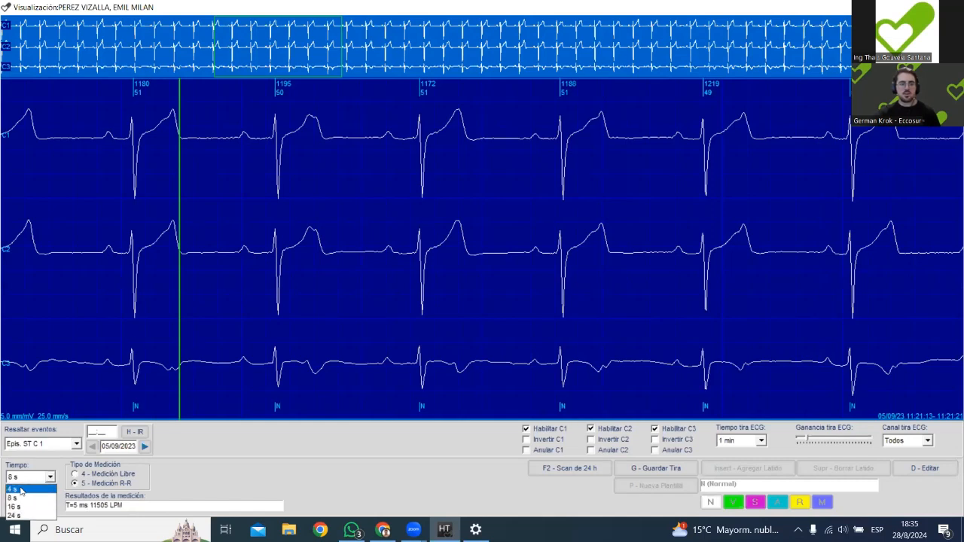
left_click(29, 490)
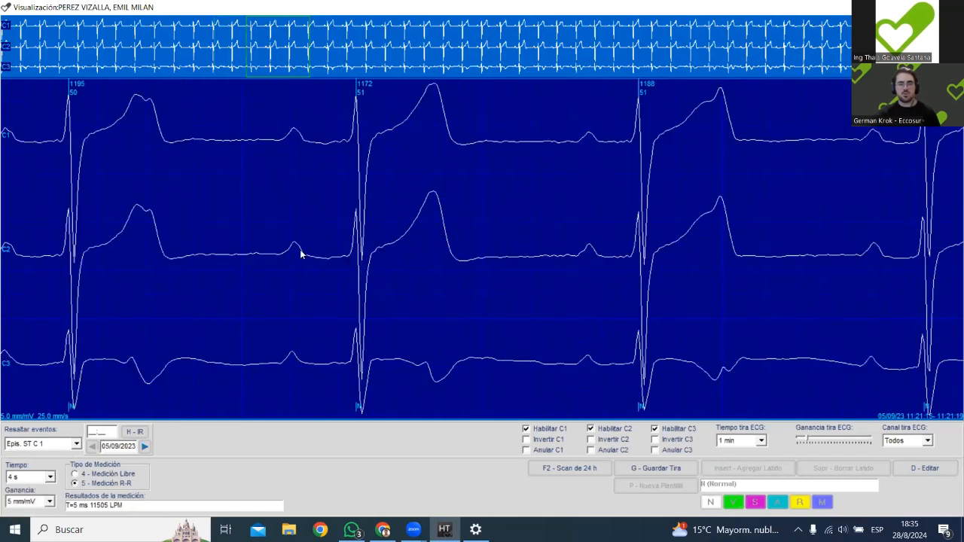
left_click(280, 367)
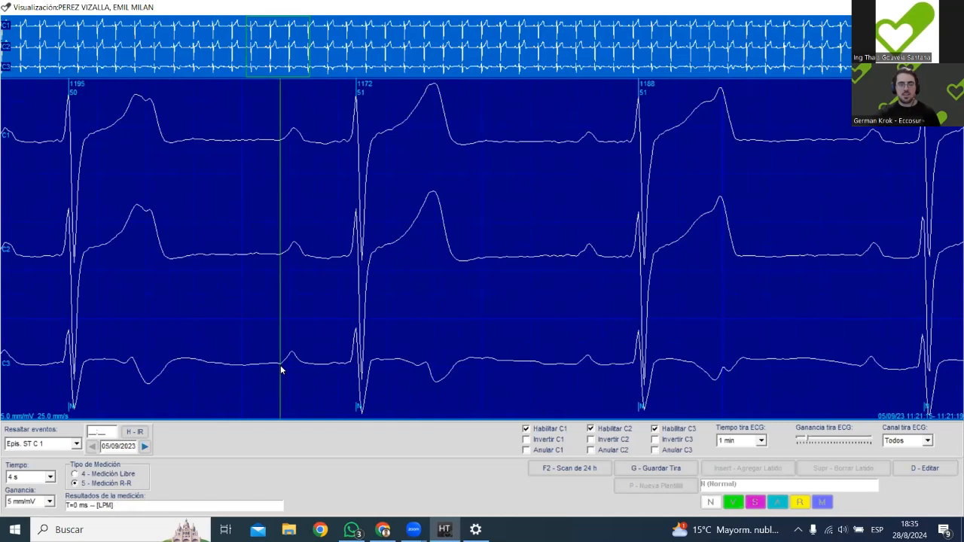
left_click(348, 377)
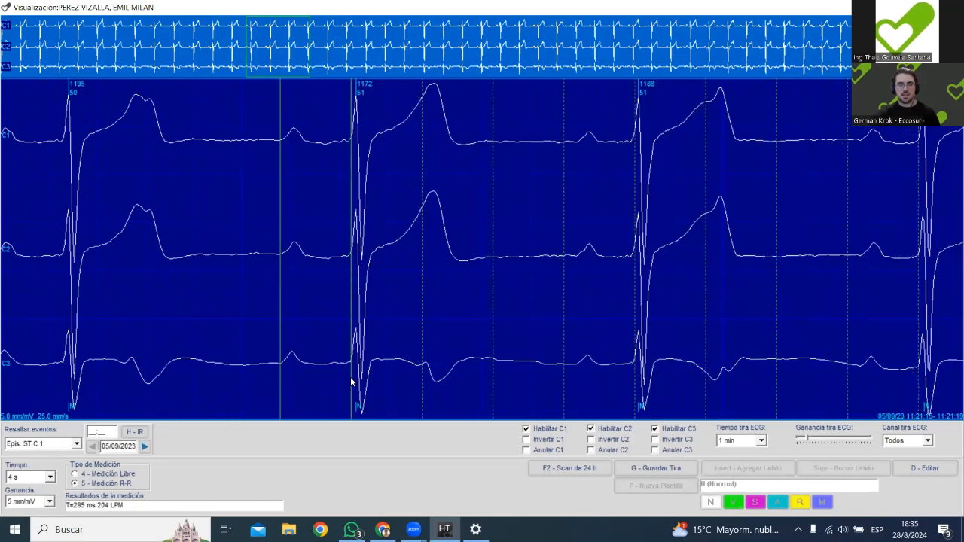
left_click(350, 378)
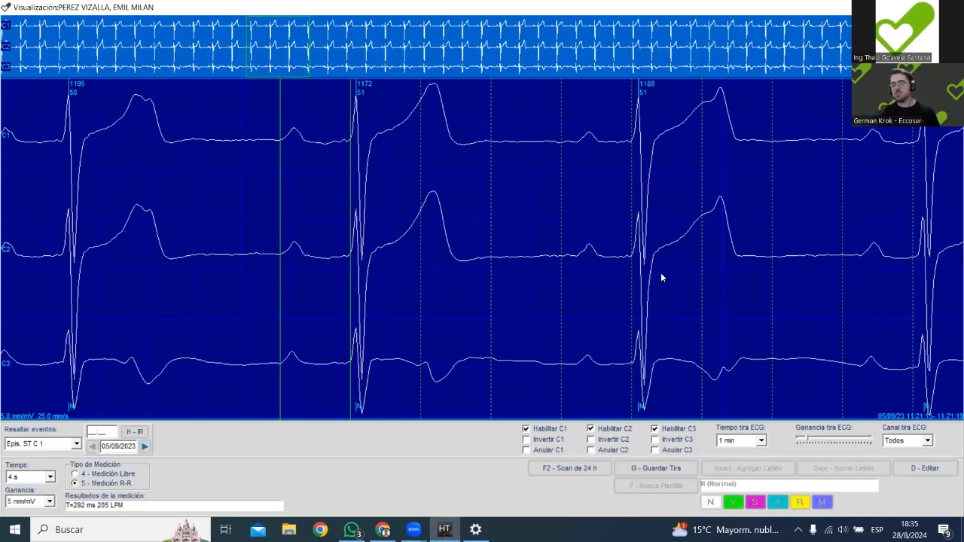
left_click_drag(619, 261, 677, 272)
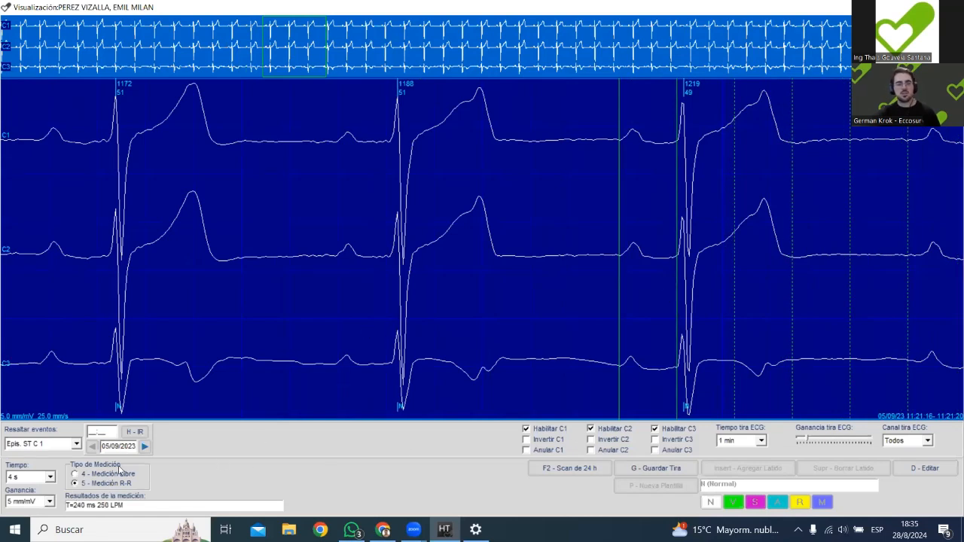
Keep the gain at 5 mm/mV and set the displayed time to 8 s.
left_click(32, 500)
left_click(28, 500)
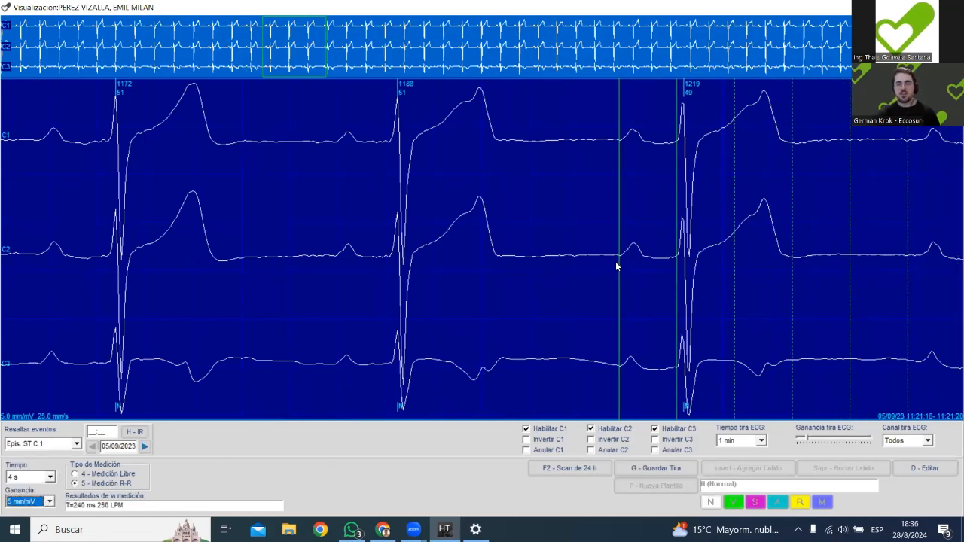
scroll(615, 266, "down", 1)
left_click(50, 477)
left_click(43, 498)
Enable beat editing, select the first 1219 beat, and step through the neighbouring beats between about 11:21:14 and 11:21:22.
left_click(461, 249)
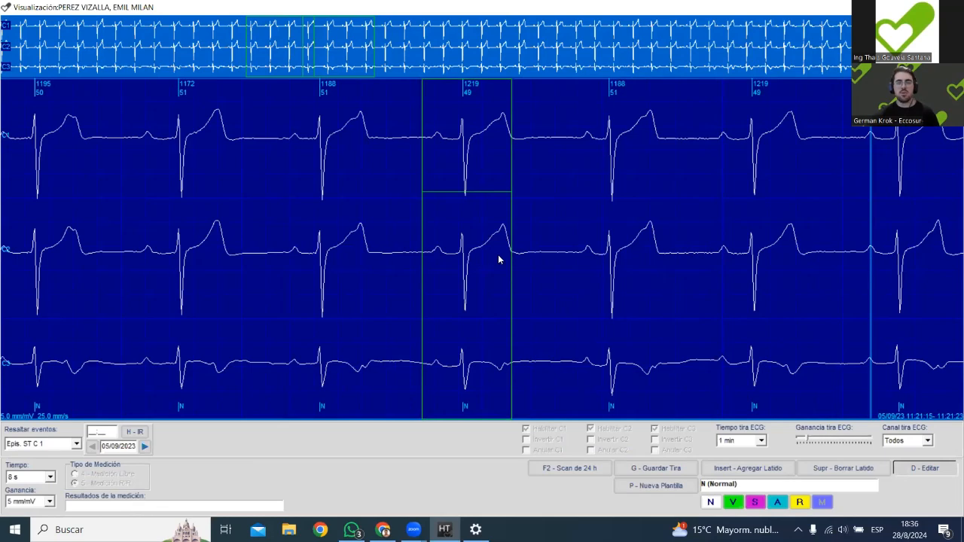
key("Left")
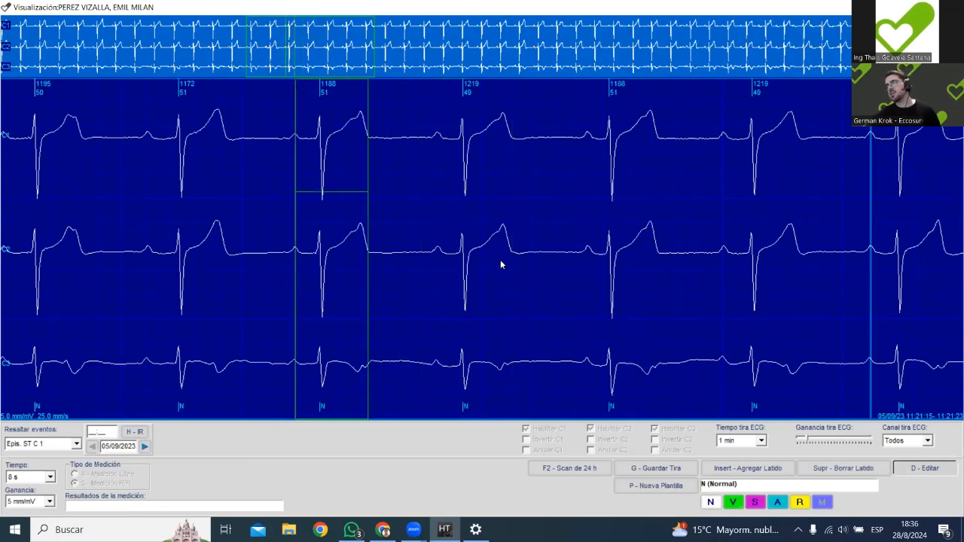
key("Left")
key("Left")
key("Left")
key("Right")
key("Right")
key("Right")
key("Right")
key("Right")
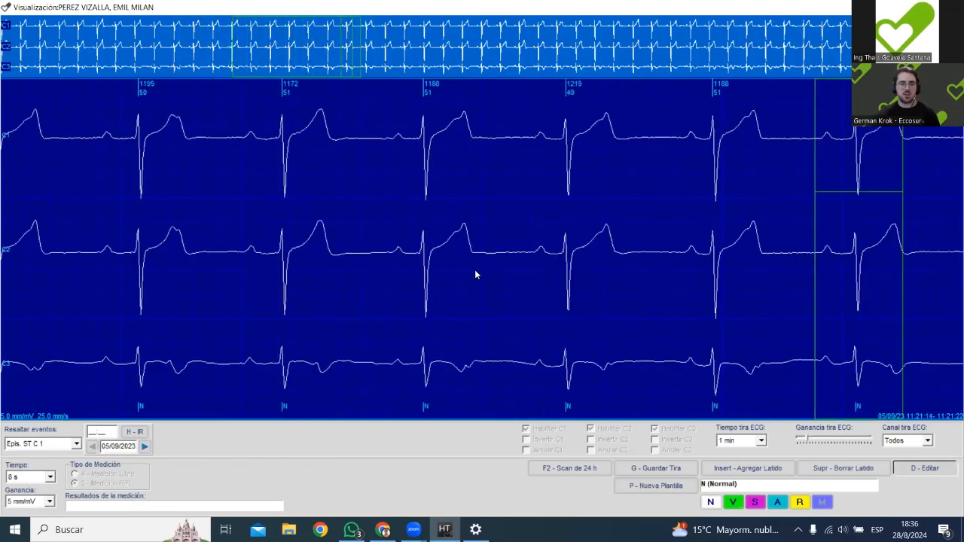
Leave beat editing, mark the P wave before the 1211 beat, and close and reopen the ST C1 episode's trace.
left_click(408, 253)
key("d")
left_click(397, 252)
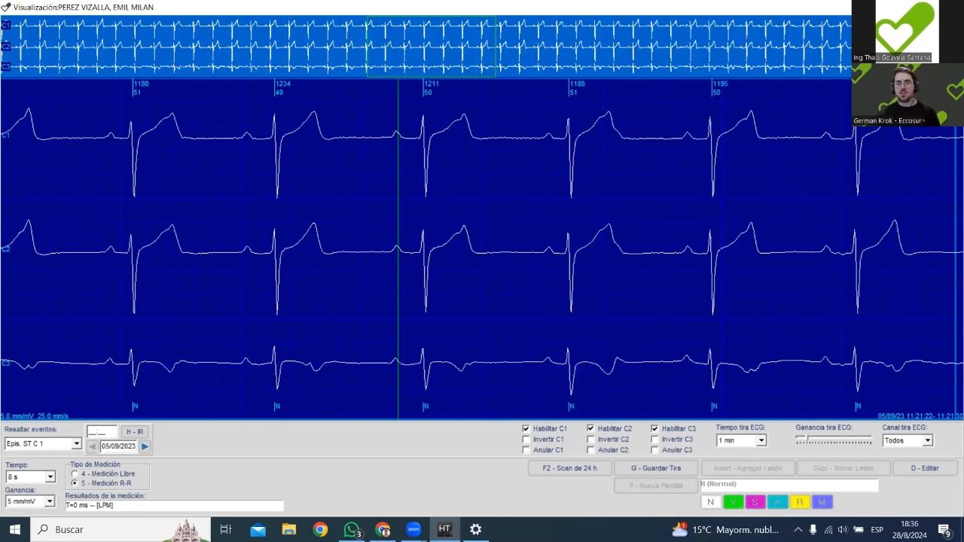
key("Escape")
double_click(415, 154)
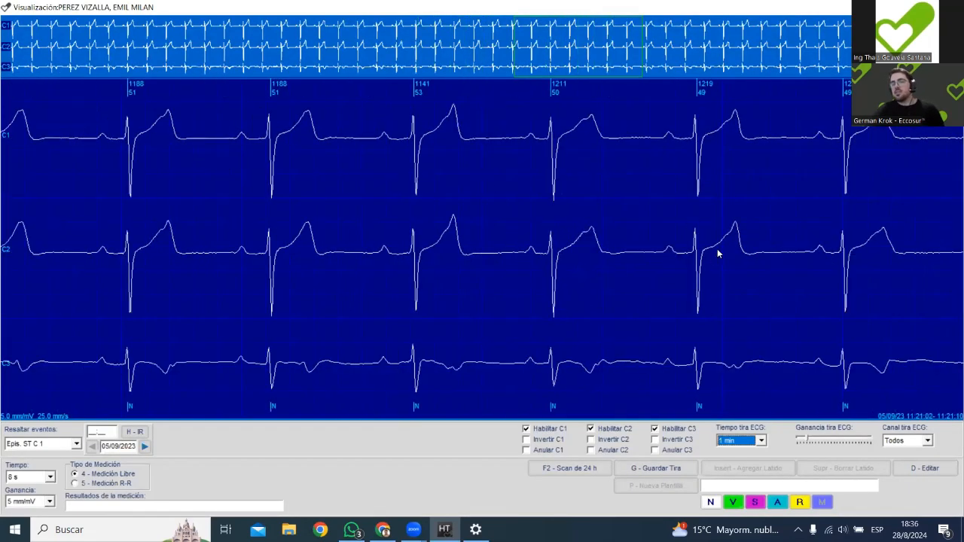
Advance to about 11:21:11 and use R-R measurement from the P wave to the T wave's end in the 1180 beat.
scroll(716, 252, "down", 9)
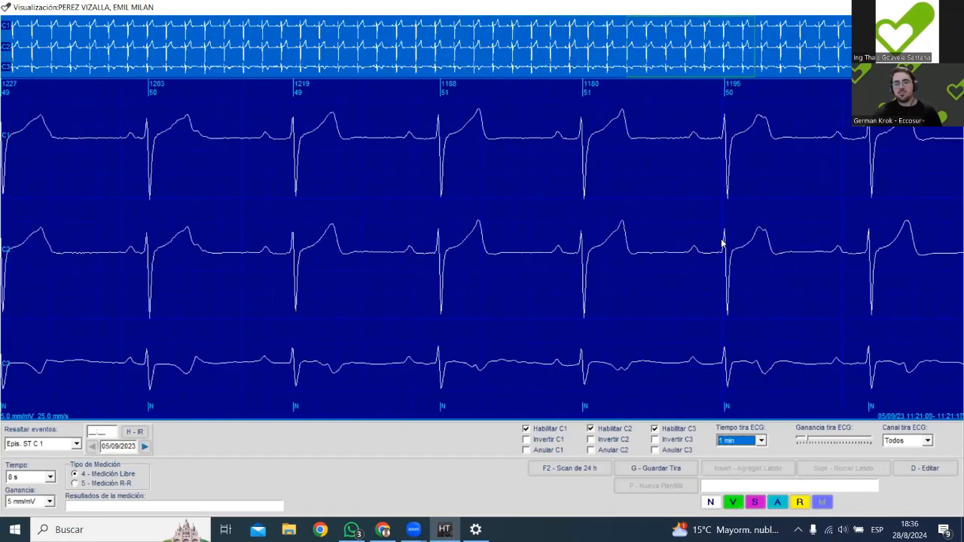
left_click(86, 484)
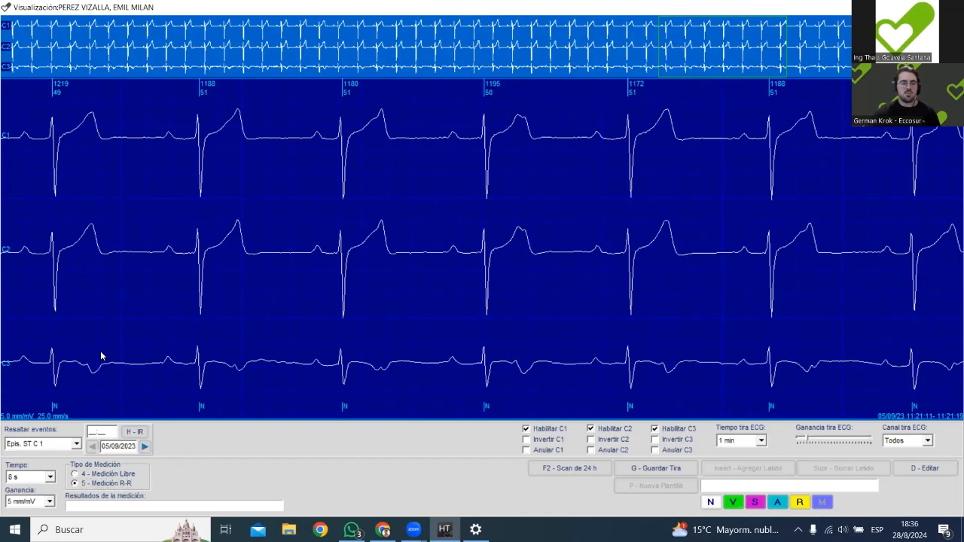
left_click(316, 260)
left_click(380, 267)
left_click(385, 273)
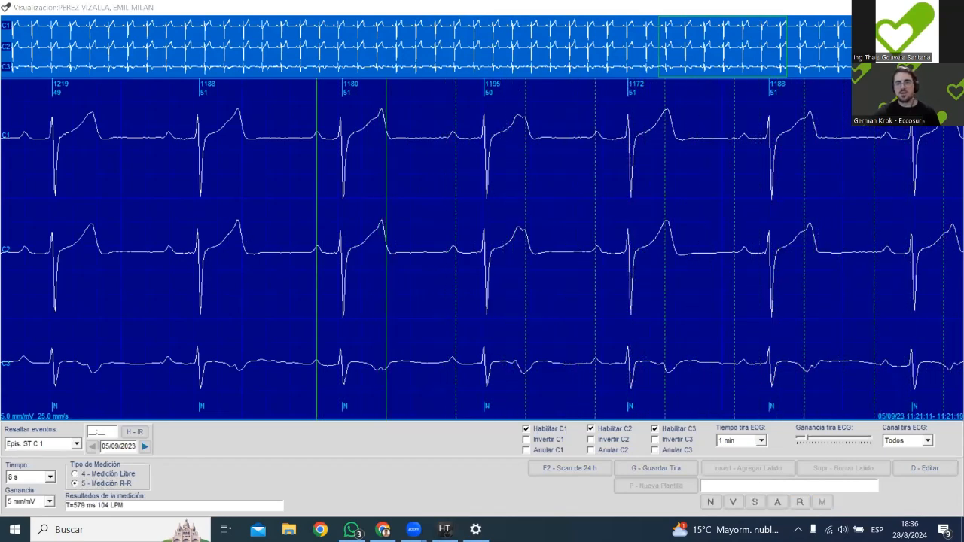
left_click(629, 178)
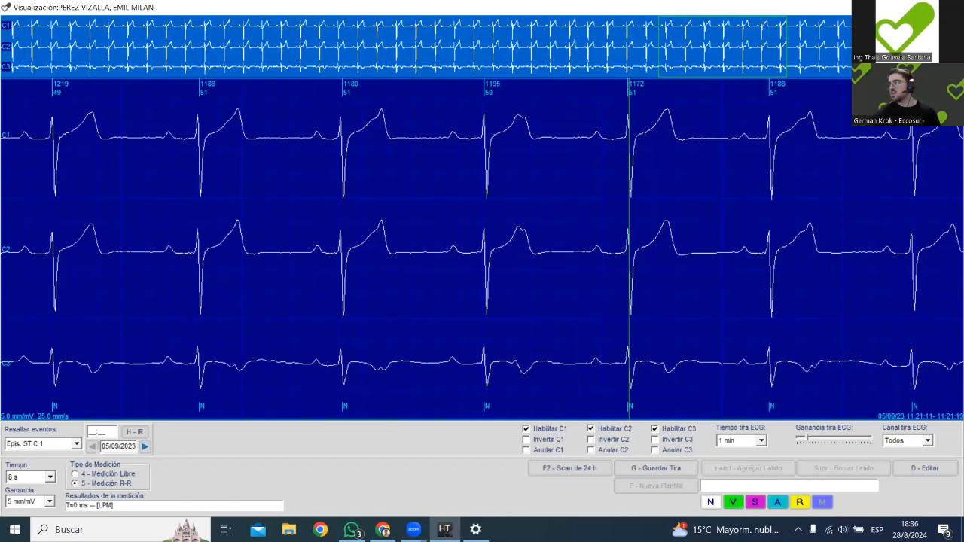
Close the ST C1 trace, open the first minimum heart rate episode, and use R-R measurement between the P waves after the 1695 beat.
key("Escape")
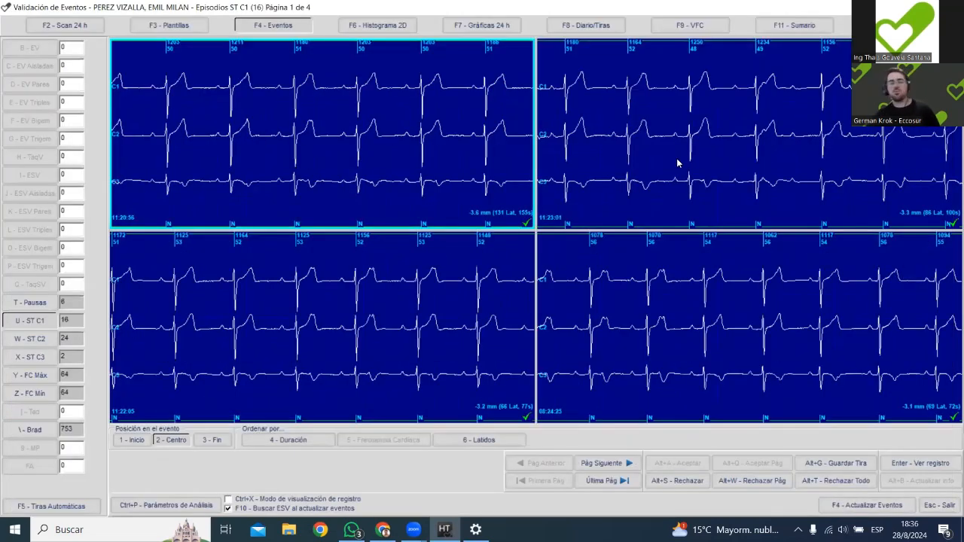
left_click(32, 393)
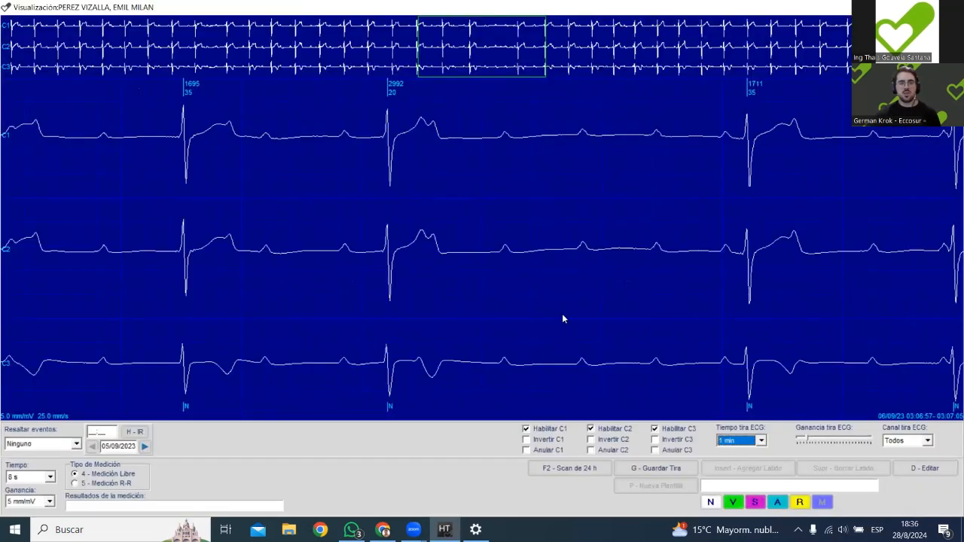
key("5")
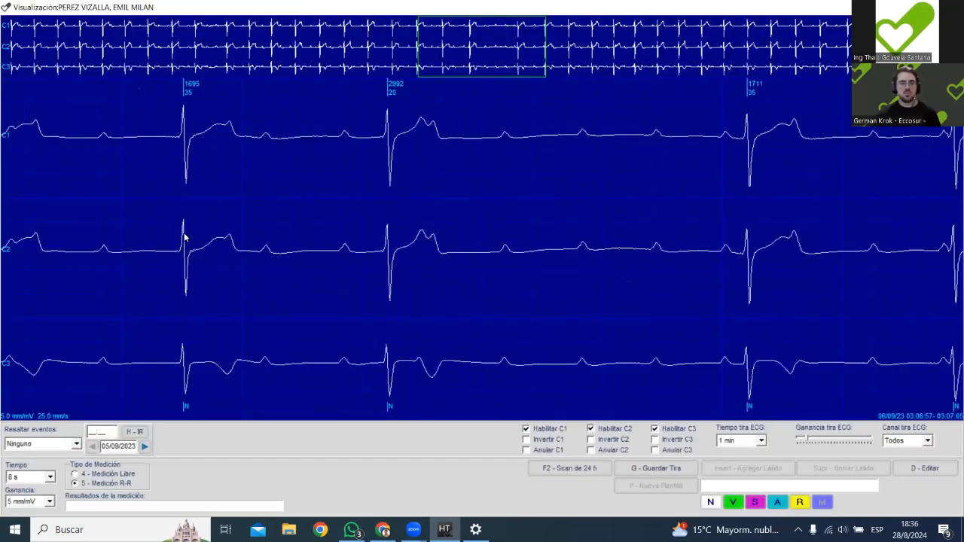
left_click(229, 240)
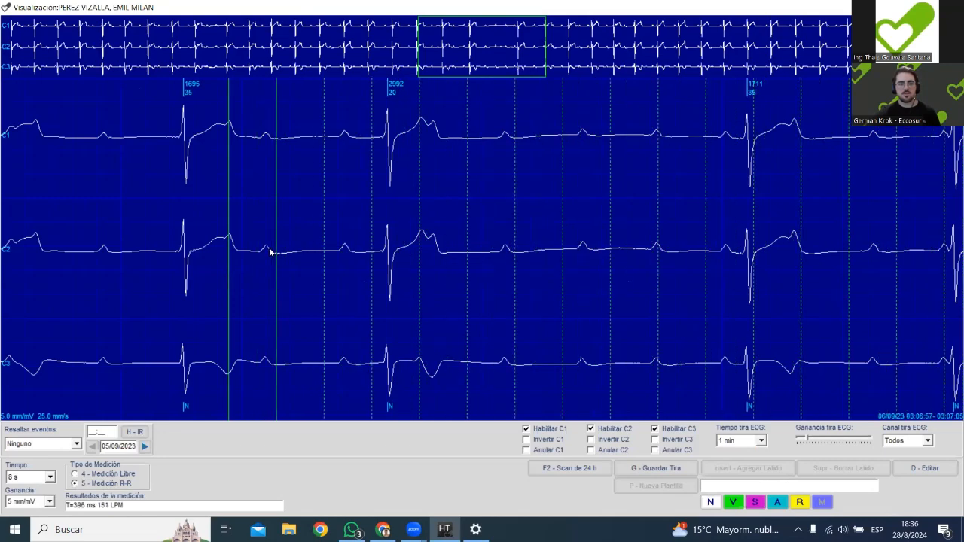
left_click(264, 252)
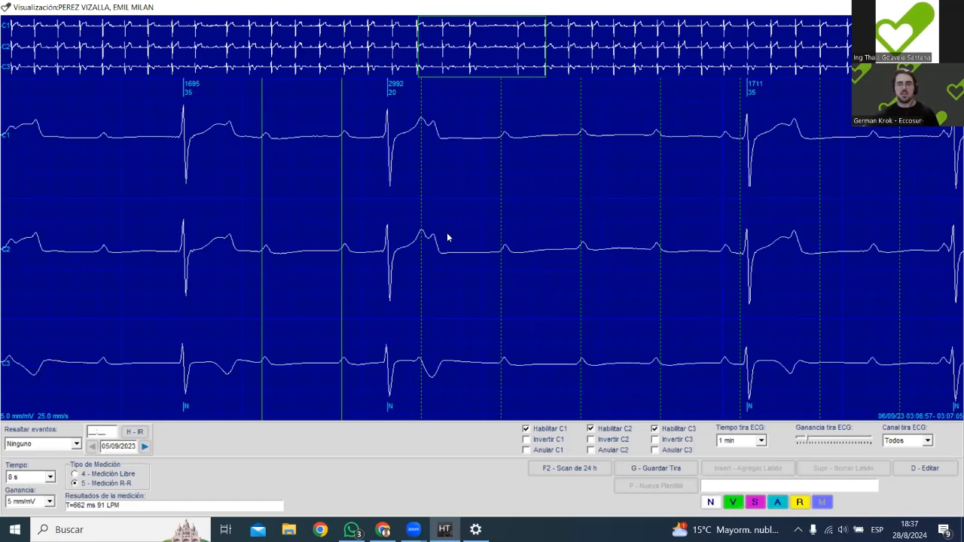
Enable beat editing, step back to about 03:06:48, and select the 1523 beat.
left_click(390, 169)
key("Left")
key("Left")
key("Left")
key("Left")
key("Left")
key("Left")
key("Left")
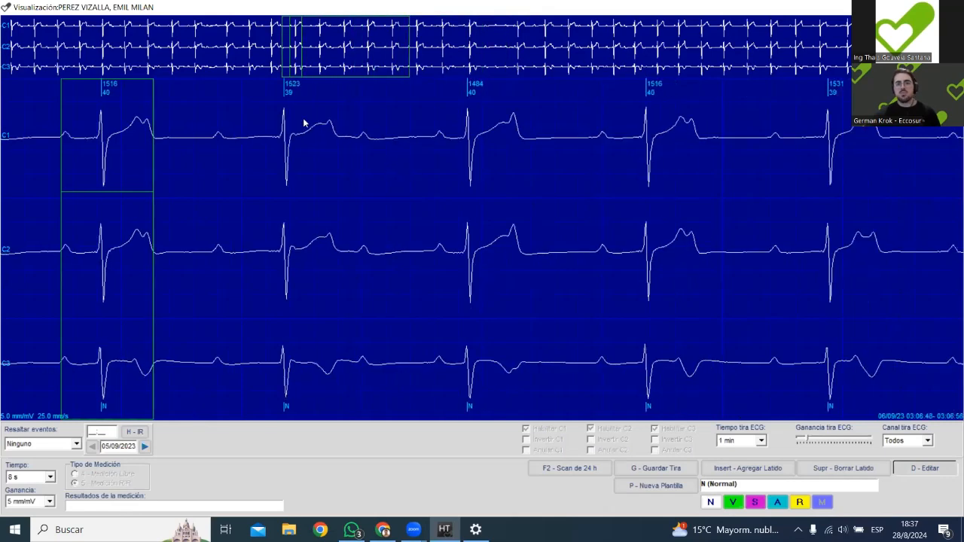
left_click(295, 164)
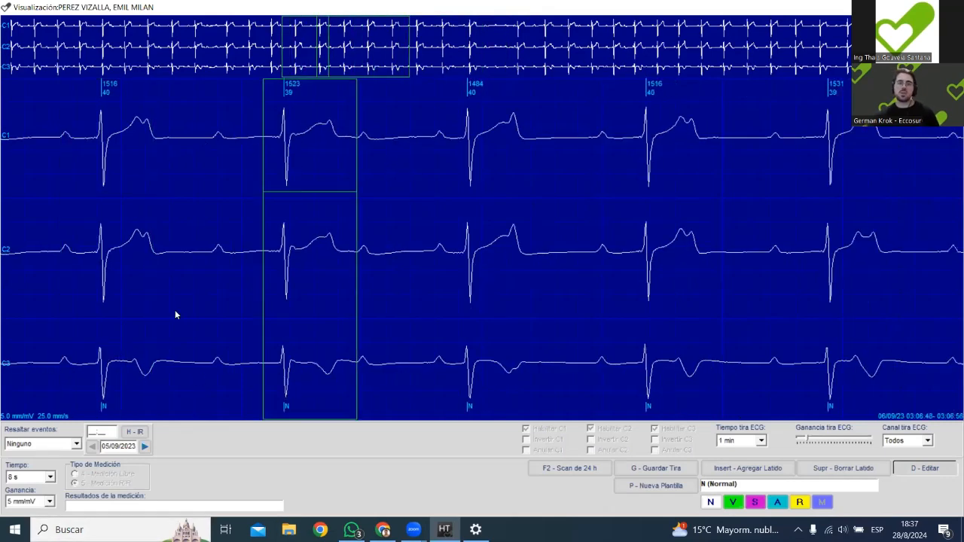
Step back and forth through the neighbouring beats between about 03:06:26 and 03:06:55 to compare their P waves and pauses.
key("Left")
key("Left")
key("Left")
key("Left")
key("Left")
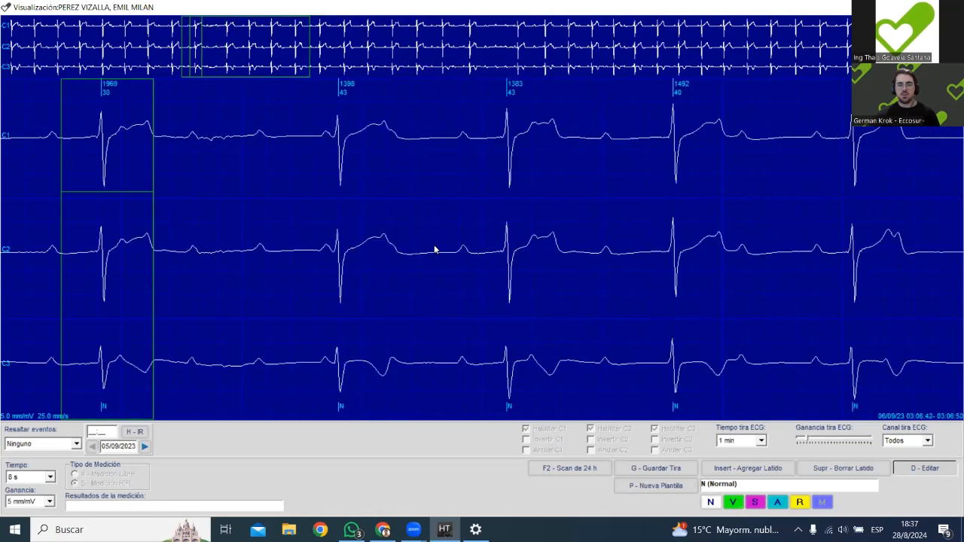
key("Right")
key("Right")
key("Right")
key("Right")
key("Right")
key("Right")
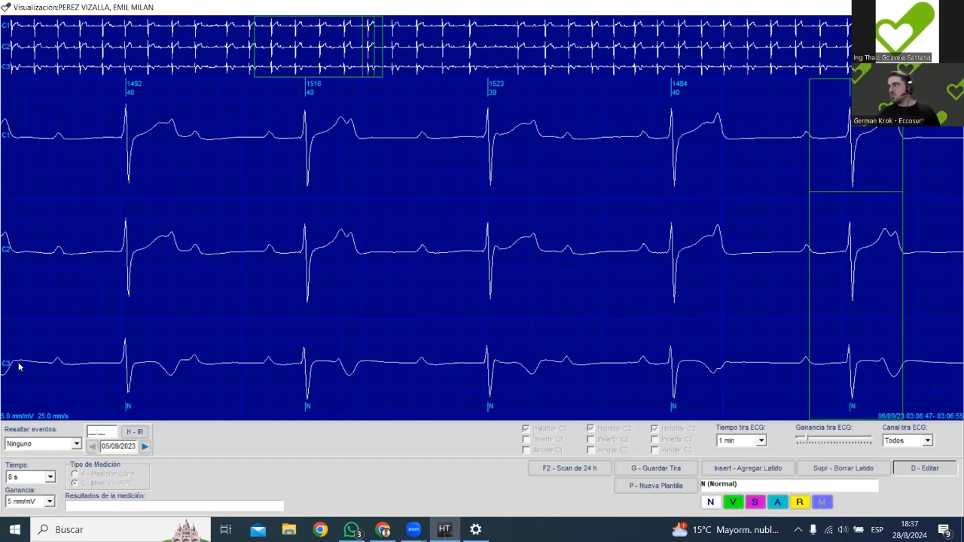
scroll(113, 274, "up", 10)
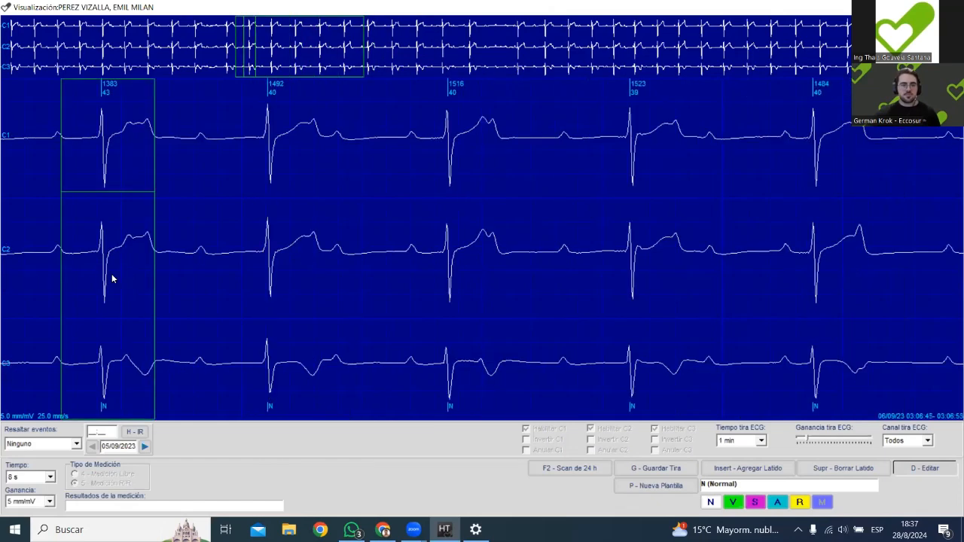
scroll(290, 286, "down", 5)
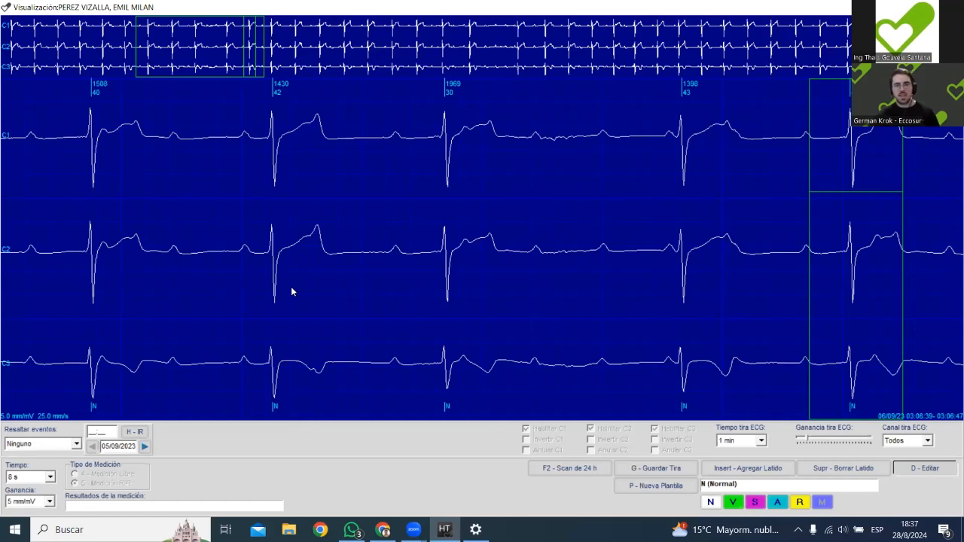
scroll(295, 285, "up", 4)
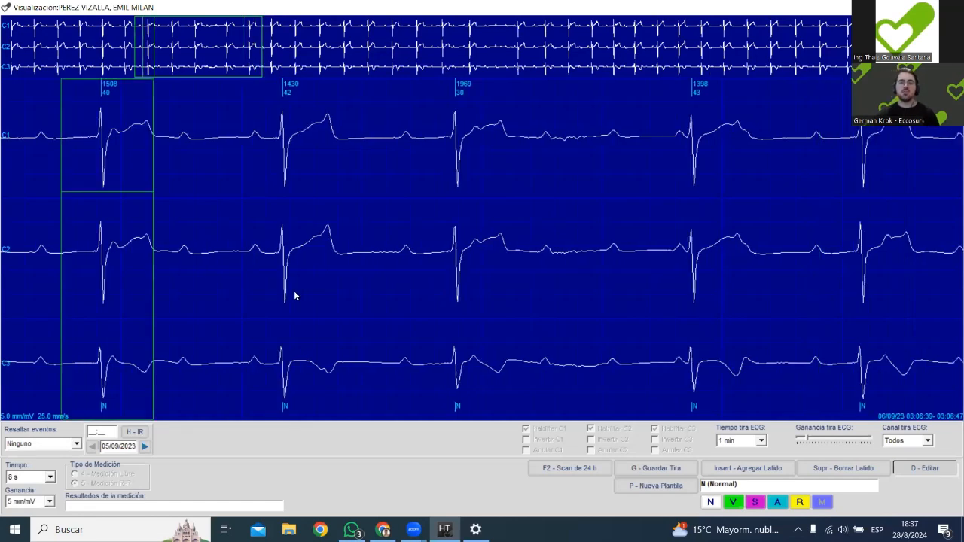
scroll(451, 248, "up", 3)
scroll(482, 252, "down", 15)
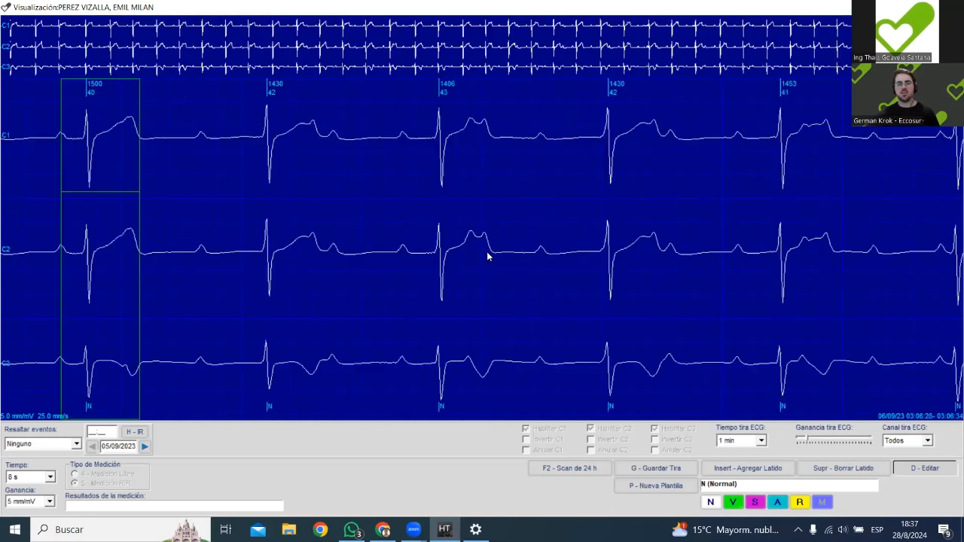
Select the 1383 beat, measure R-R from the P wave before the 1500 beat to its T wave peak, and close the trace.
left_click(218, 273)
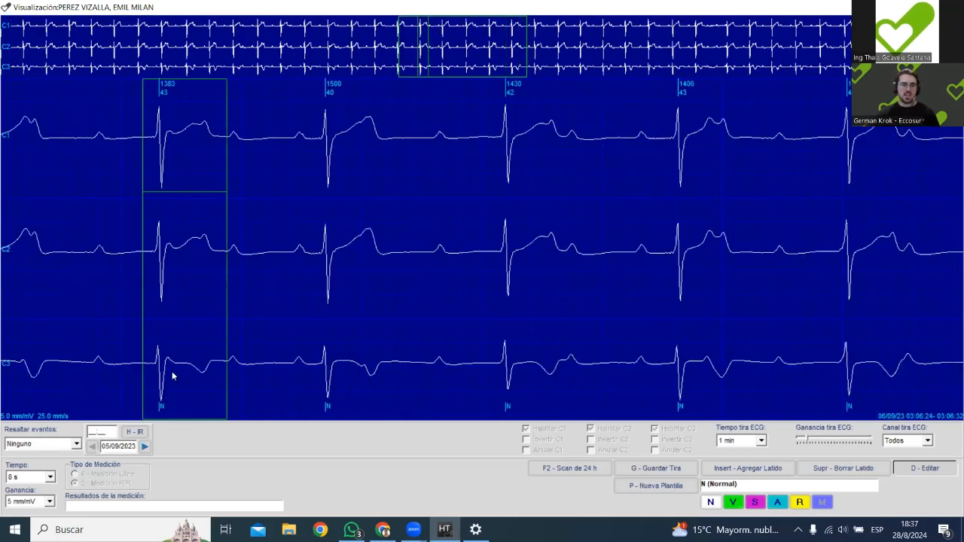
left_click(296, 248)
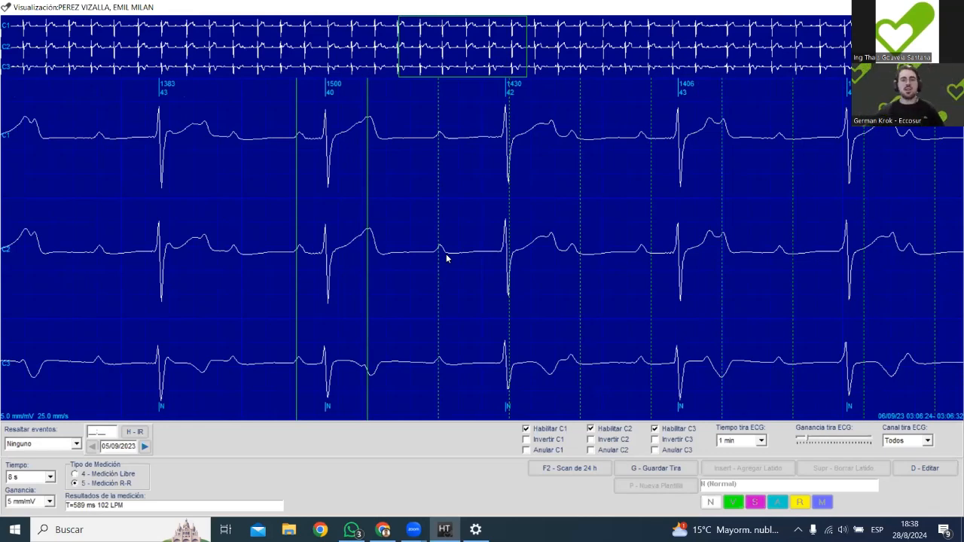
scroll(479, 246, "up", 5)
scroll(454, 252, "up", 4)
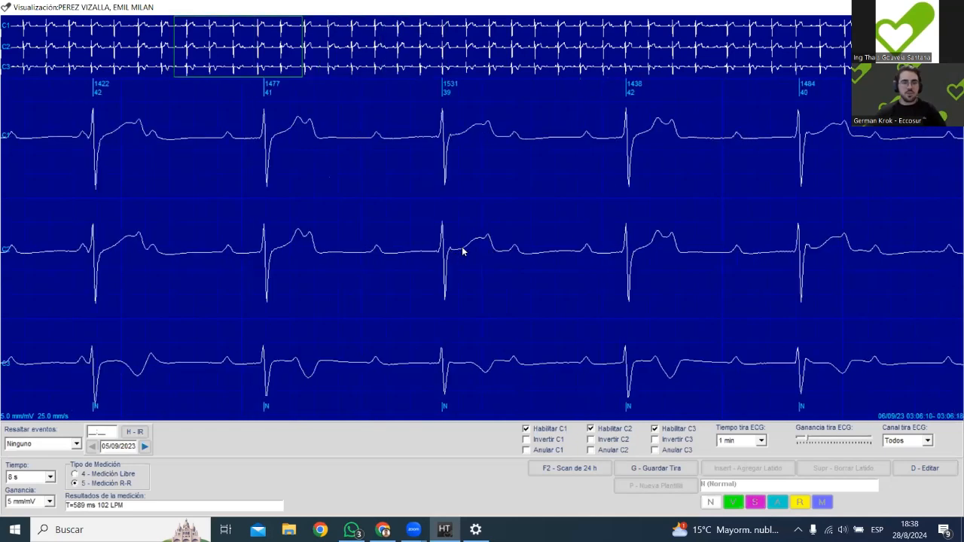
key("Escape")
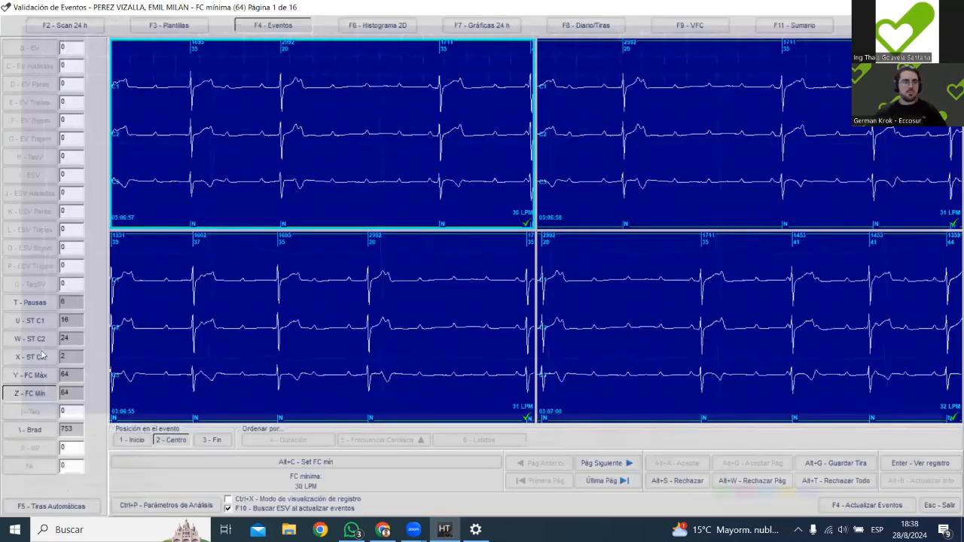
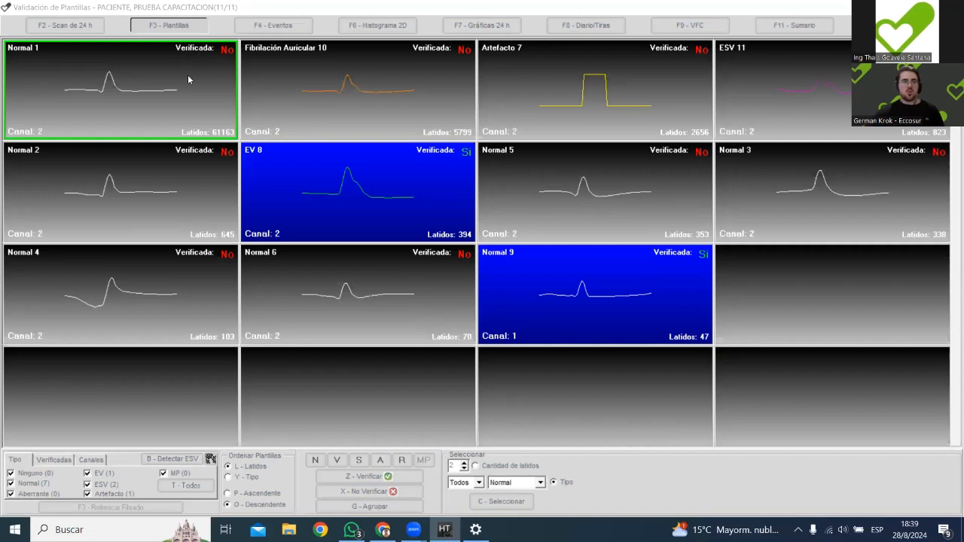
Compare the Normal 1 and Fibrilación Auricular 10 beat templates, leaving the atrial fibrillation template selected.
left_click(279, 86)
left_click(218, 66)
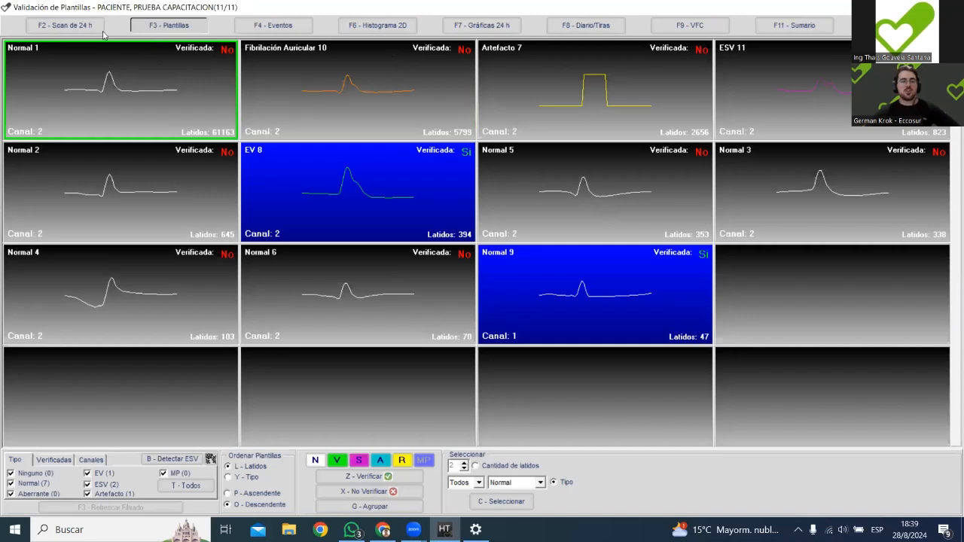
left_click(295, 89)
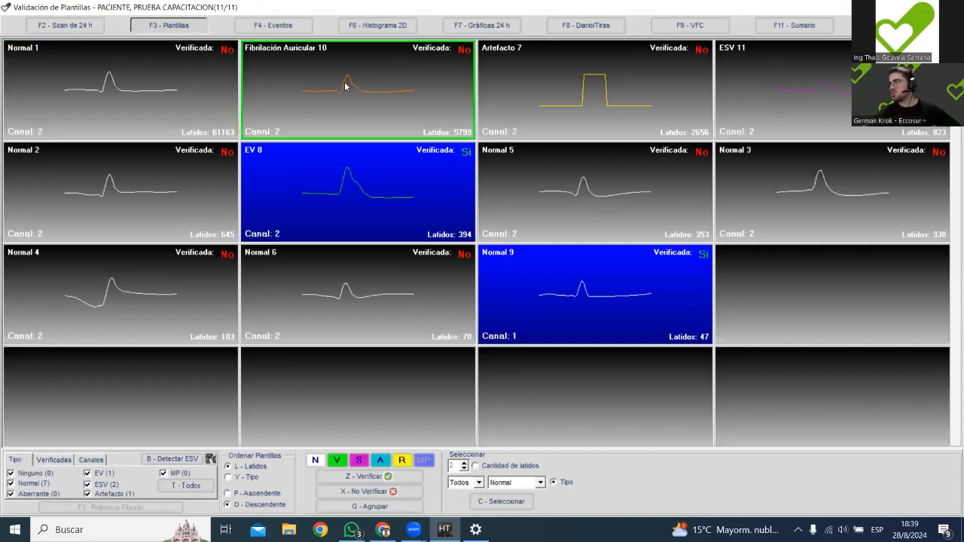
left_click(224, 79)
left_click(275, 75)
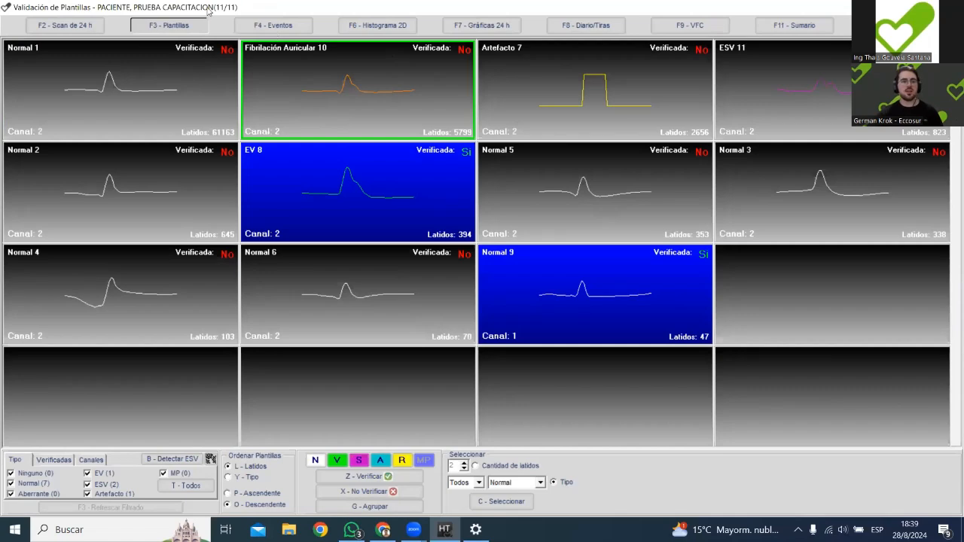
Open the events validation and review the paired, bigeminy and trigeminy ventricular event groups.
left_click(264, 28)
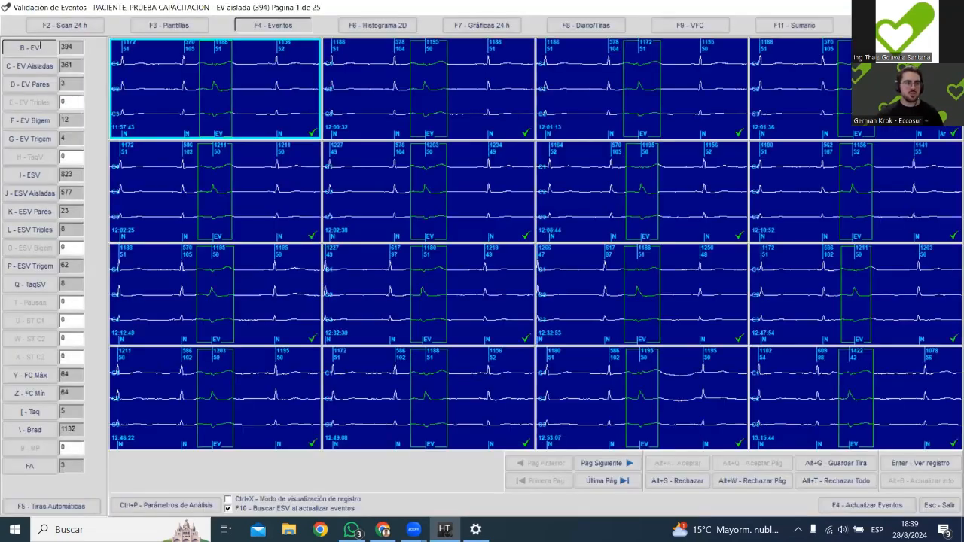
left_click(35, 84)
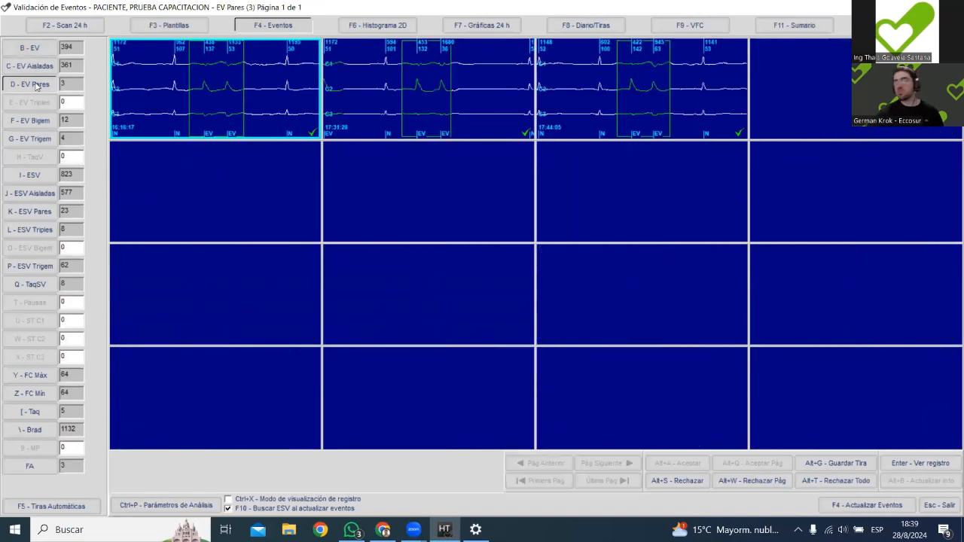
left_click(35, 125)
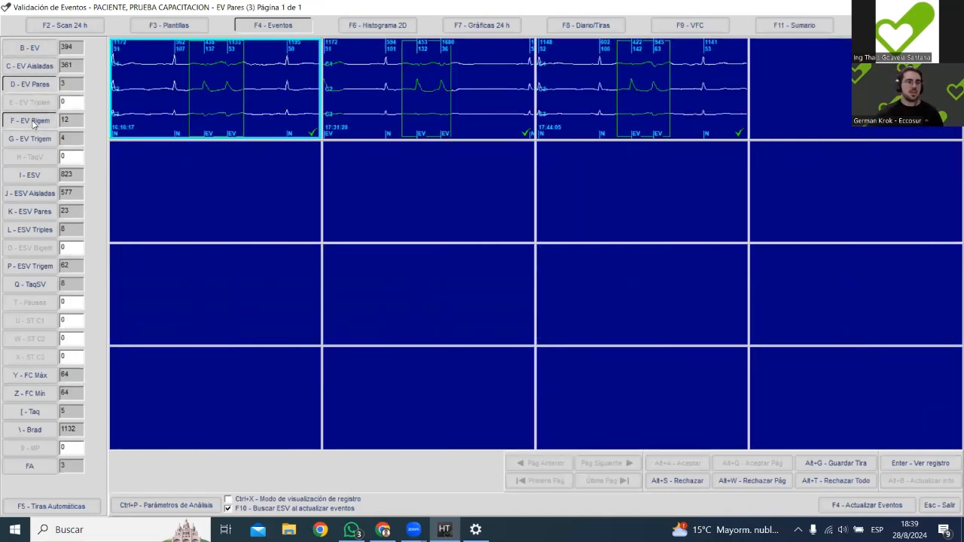
left_click(34, 140)
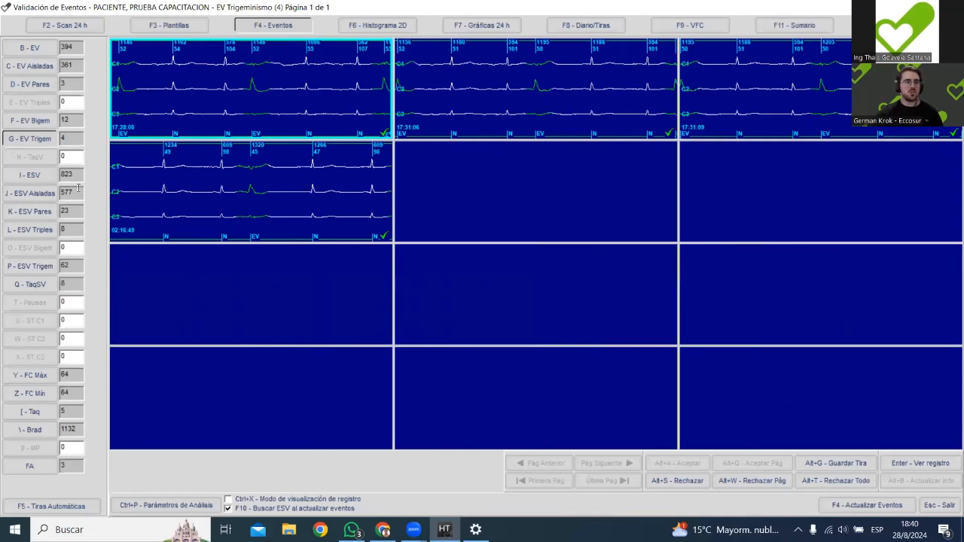
Review the maximum and minimum heart rate, tachycardia, bradycardia and atrial fibrillation event groups.
left_click(27, 379)
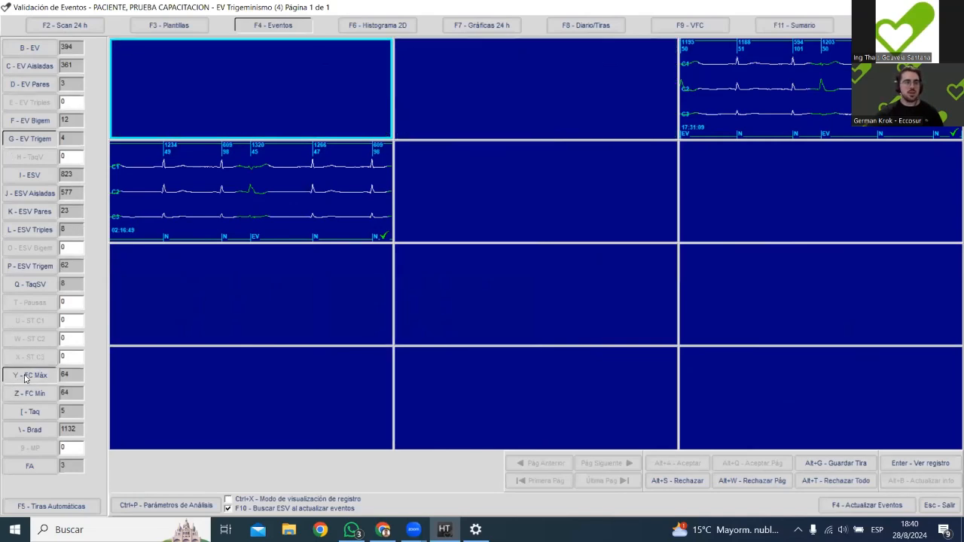
left_click(37, 399)
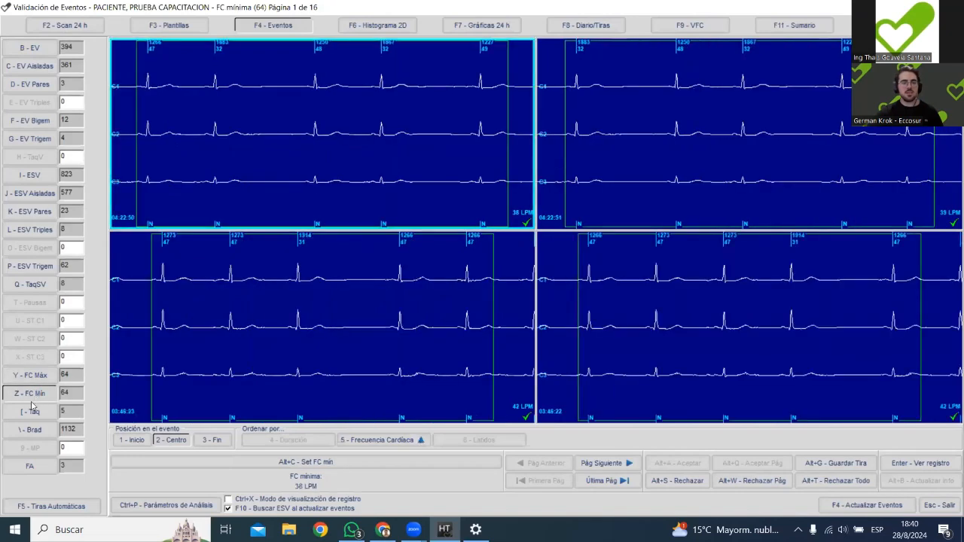
left_click(36, 414)
left_click(38, 432)
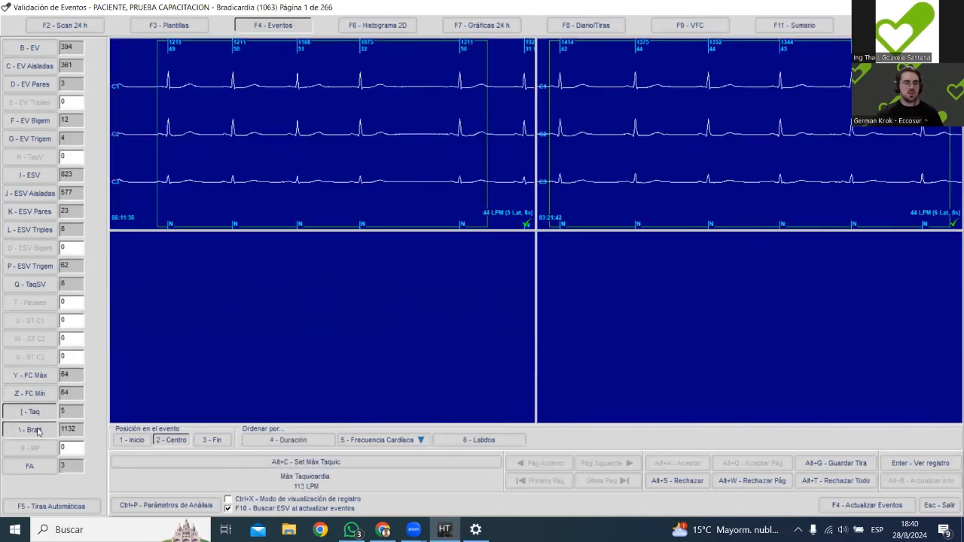
left_click(34, 468)
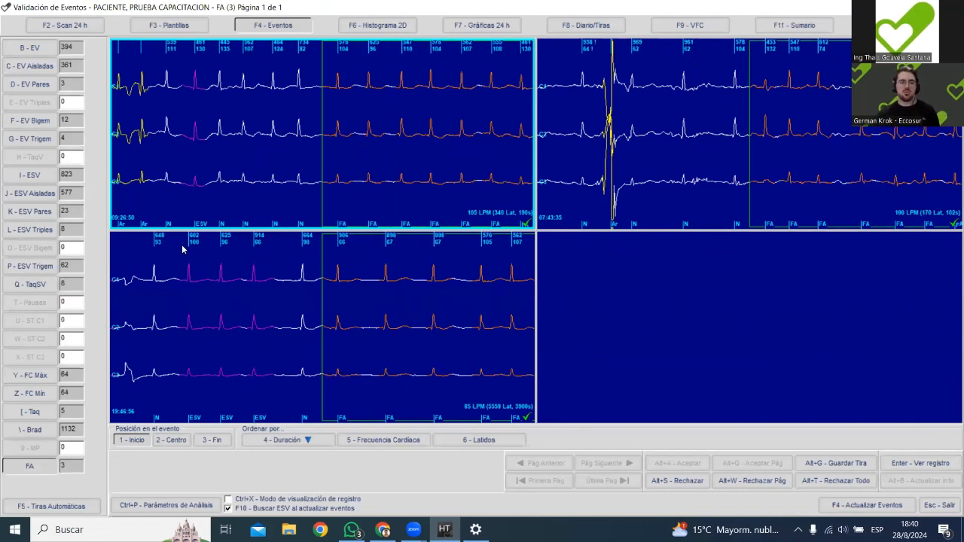
Page through the maximum heart rate episodes as far as page 12 and return to the first page.
left_click(50, 377)
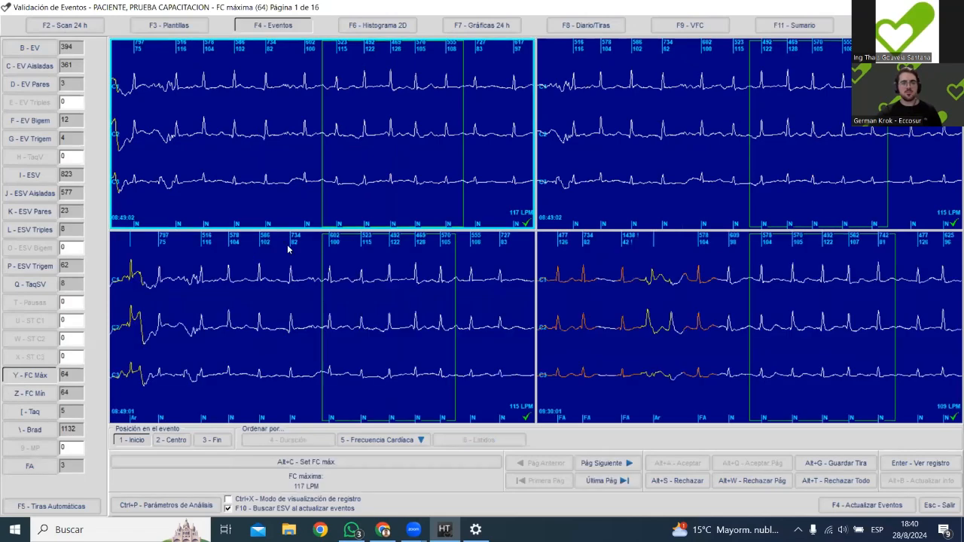
scroll(288, 249, "down", 5)
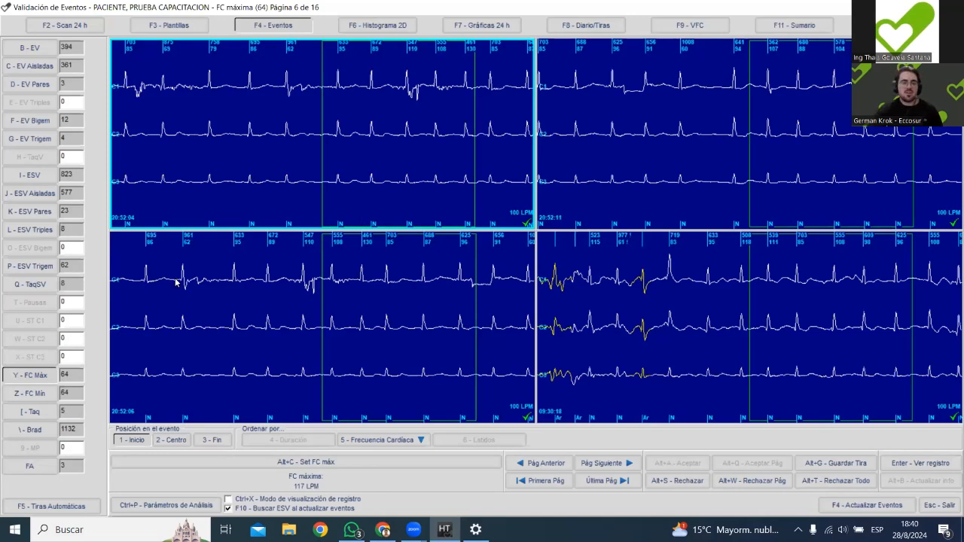
scroll(177, 283, "up", 5)
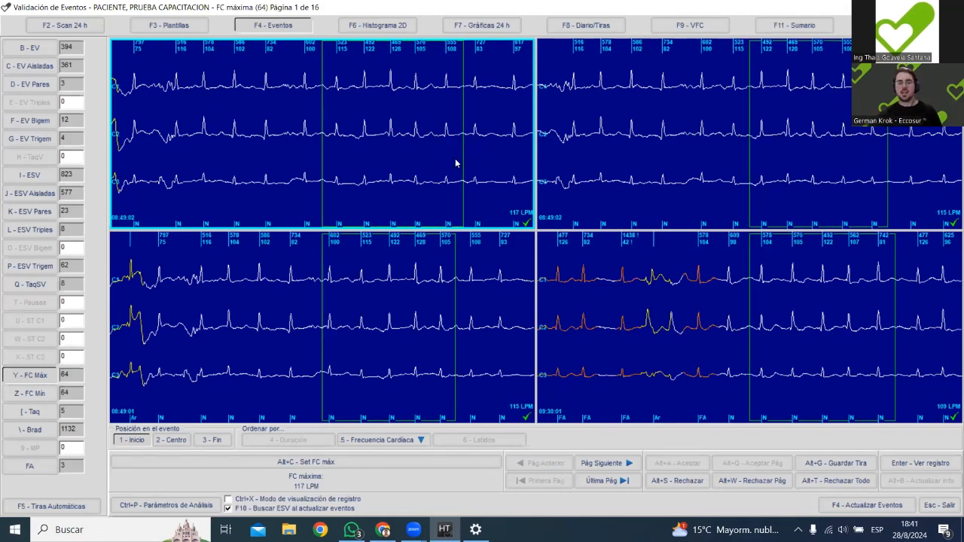
left_click(605, 465)
left_click(607, 465)
left_click(607, 465)
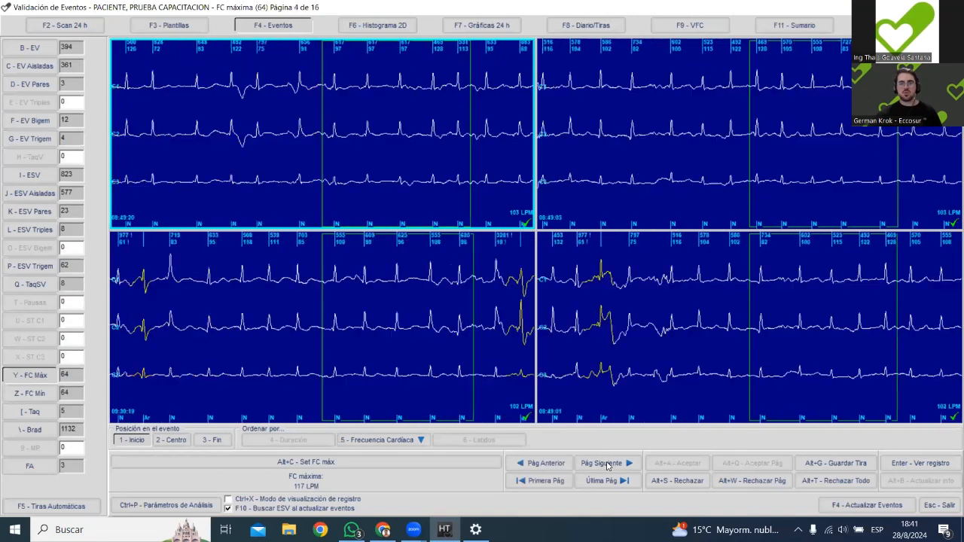
left_click(609, 466)
left_click(609, 465)
left_click(608, 466)
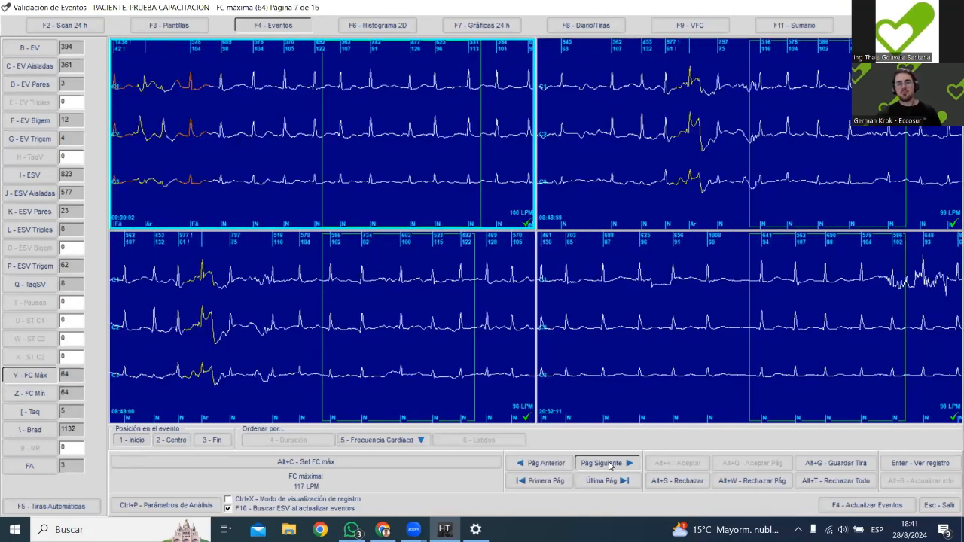
left_click(609, 465)
left_click(608, 466)
left_click(608, 465)
left_click(608, 466)
left_click(609, 465)
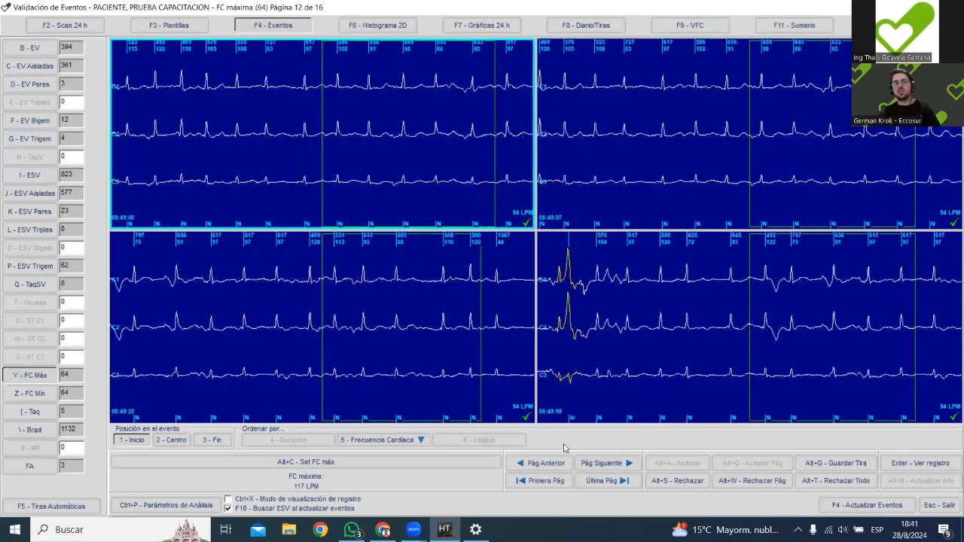
left_click(556, 480)
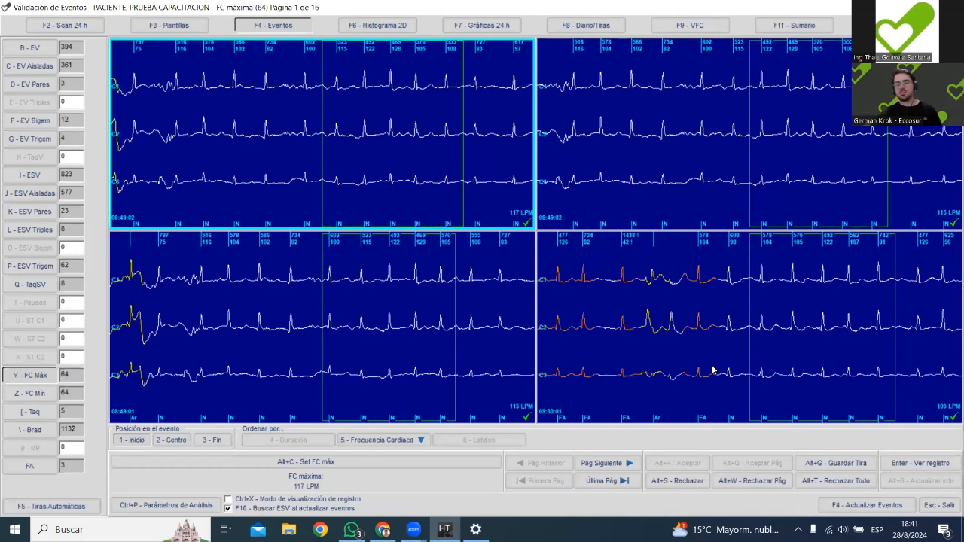
Save the first maximum heart rate episode as a print strip described "FC máxima 117 LPM".
left_click(845, 464)
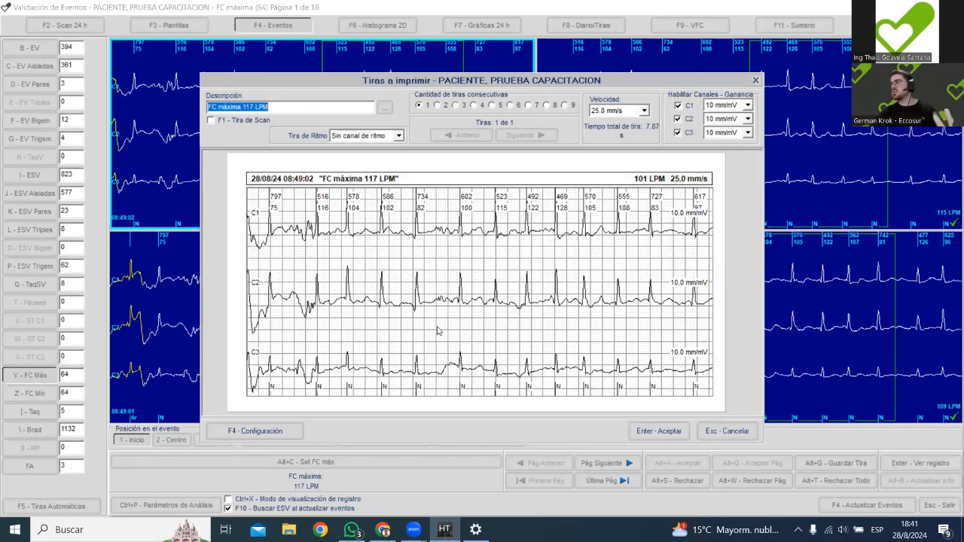
key("Return")
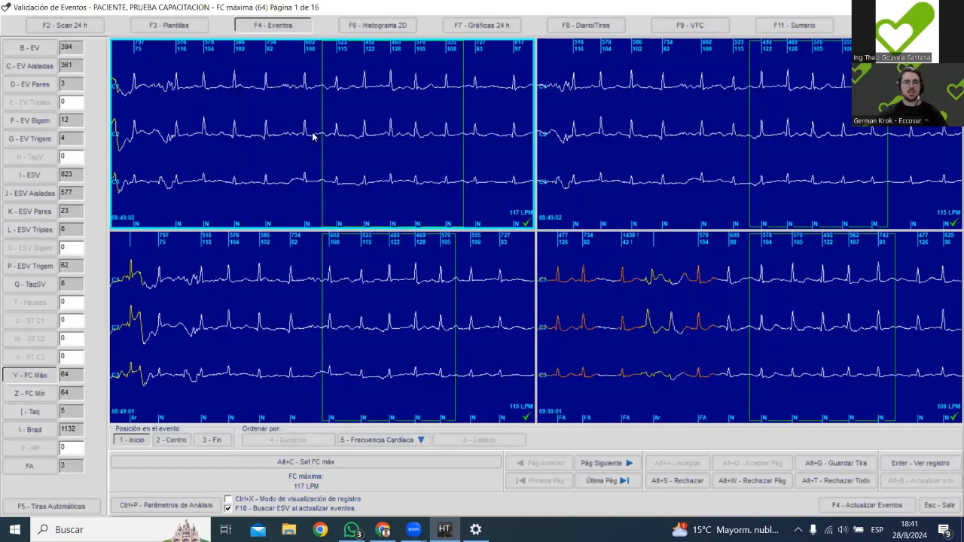
Open the first maximum heart rate episode's trace, save a strip described "FC max", and close the trace.
double_click(314, 137)
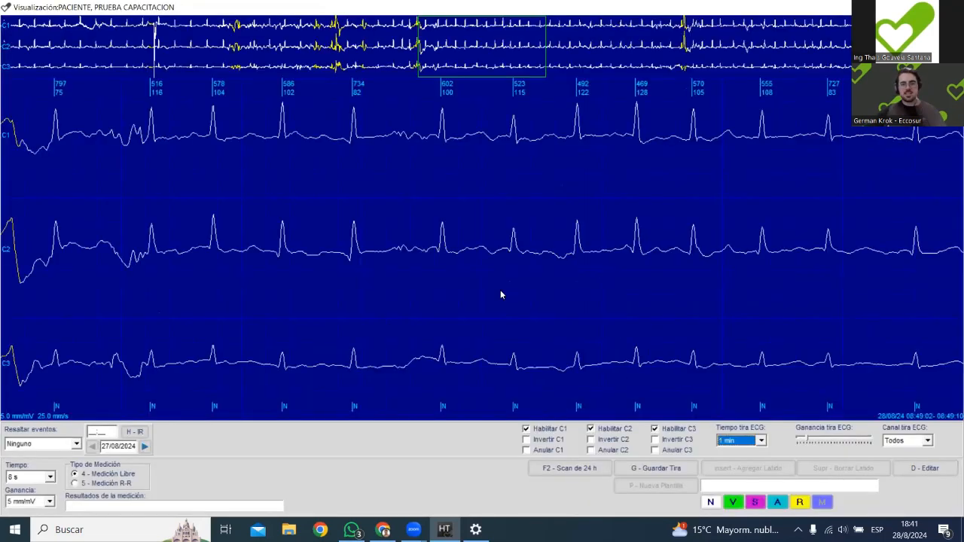
left_click(657, 468)
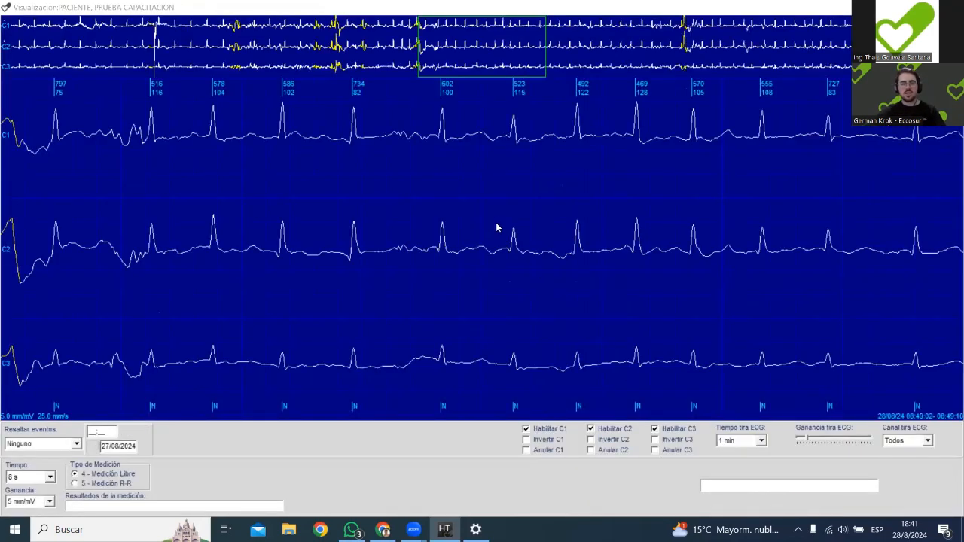
type("FC prom")
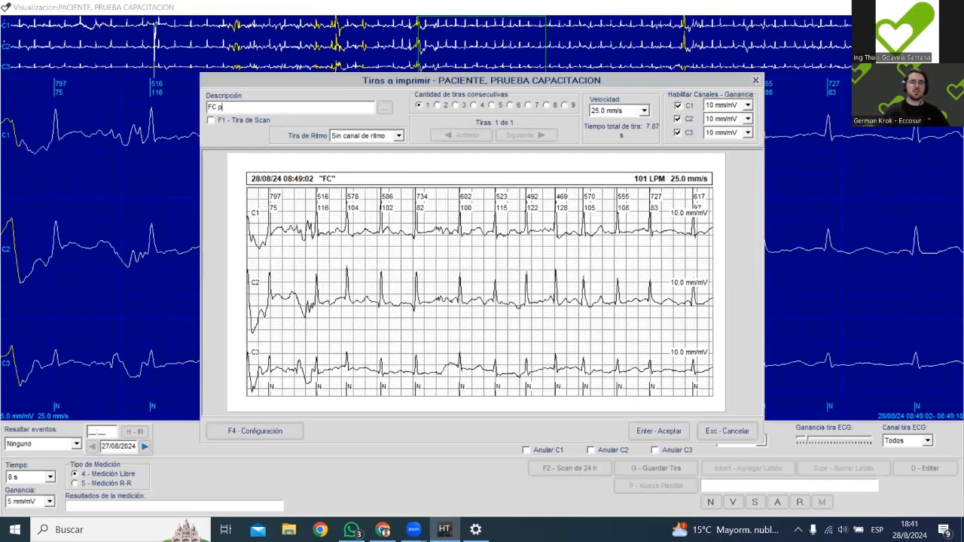
key("BackSpace")
key("BackSpace")
key("BackSpace")
key("BackSpace")
type("max")
key("Return")
key("Escape")
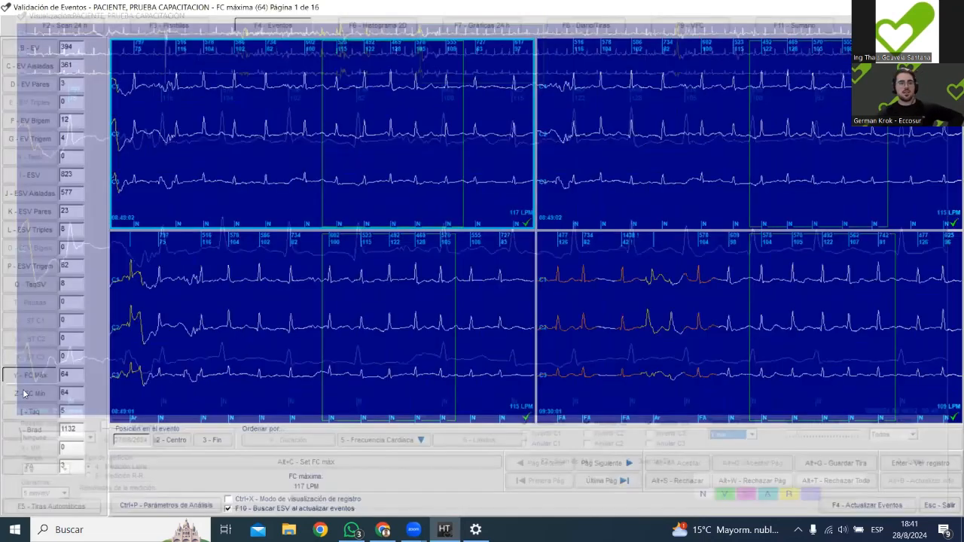
Save the "FC máxima 117 LPM" strip directly from the events view and show the minimum heart rate episodes.
left_click(858, 466)
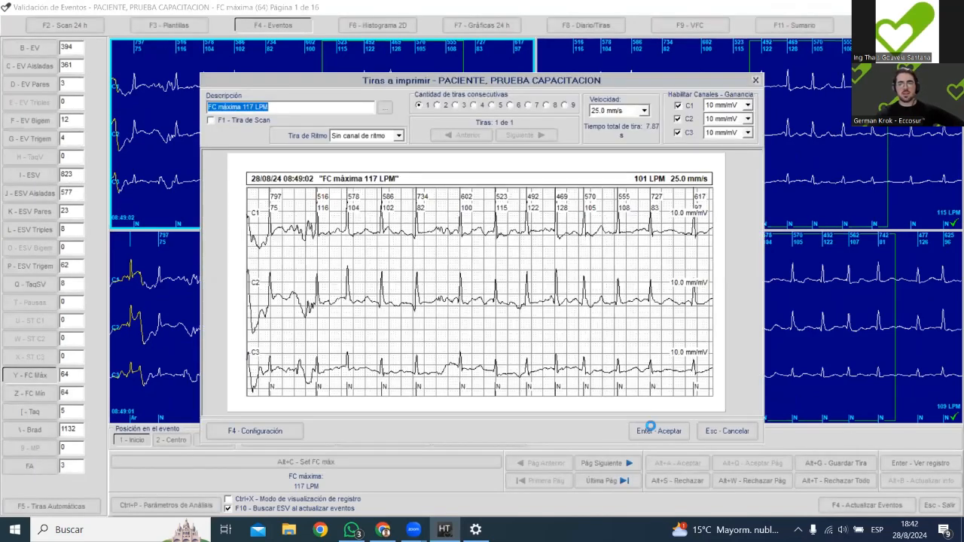
left_click(652, 426)
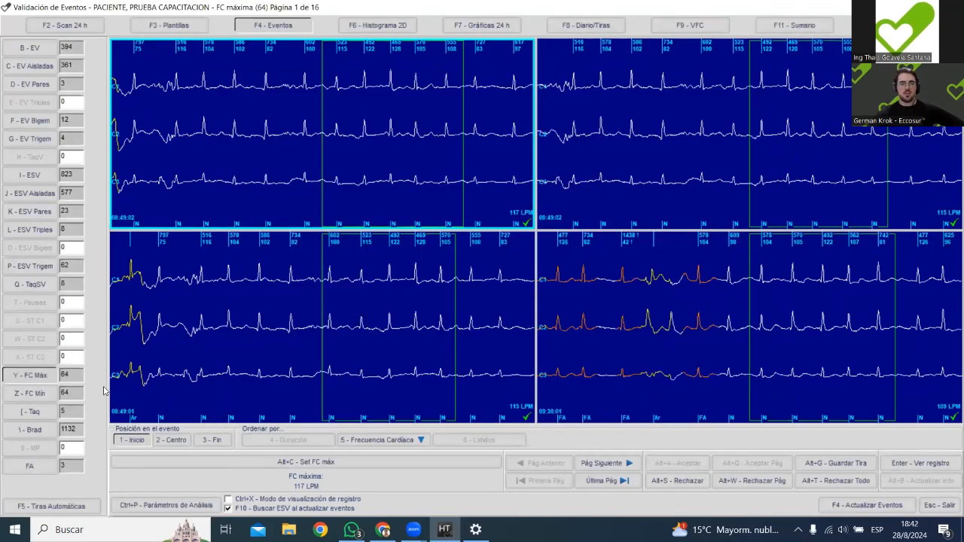
left_click(34, 391)
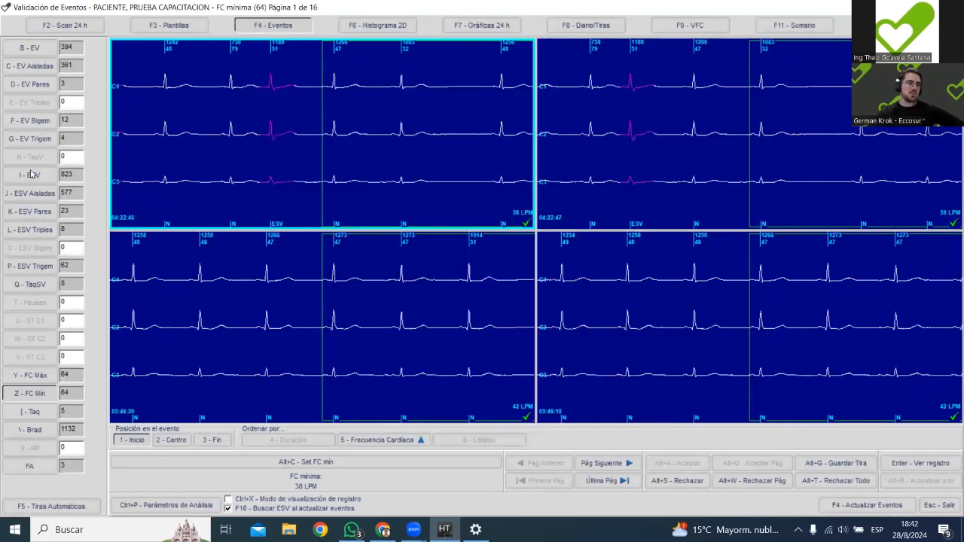
Show the isolated ventricular events and save the first one as a print strip.
left_click(47, 52)
left_click(33, 66)
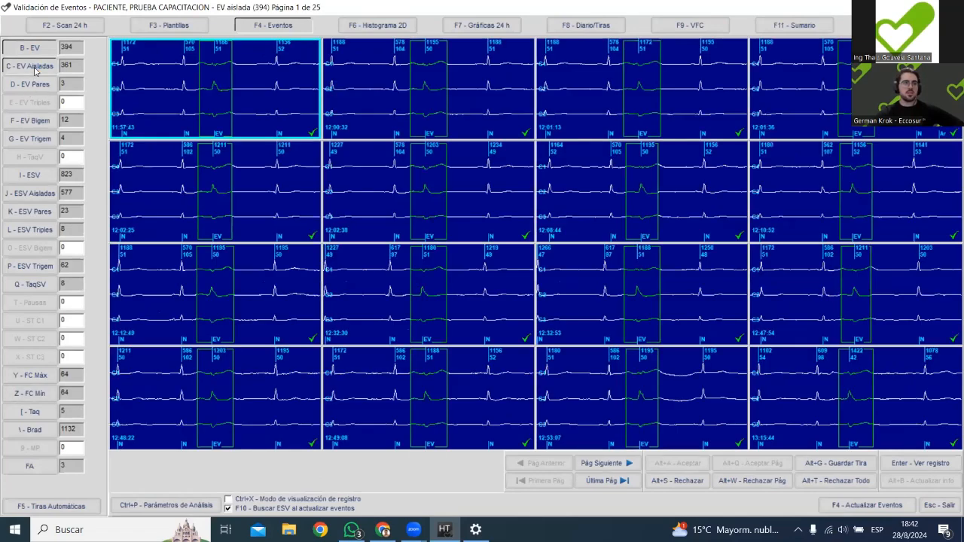
left_click(830, 466)
left_click(649, 423)
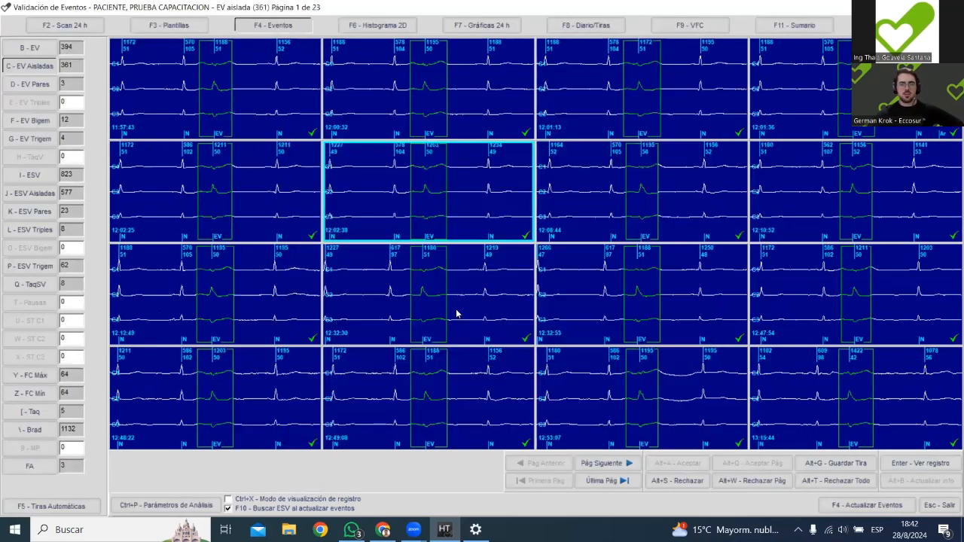
Show the paired ventricular events and prepare a print strip of the first one with the description "EV Pares".
left_click(30, 119)
left_click(30, 85)
left_click(823, 465)
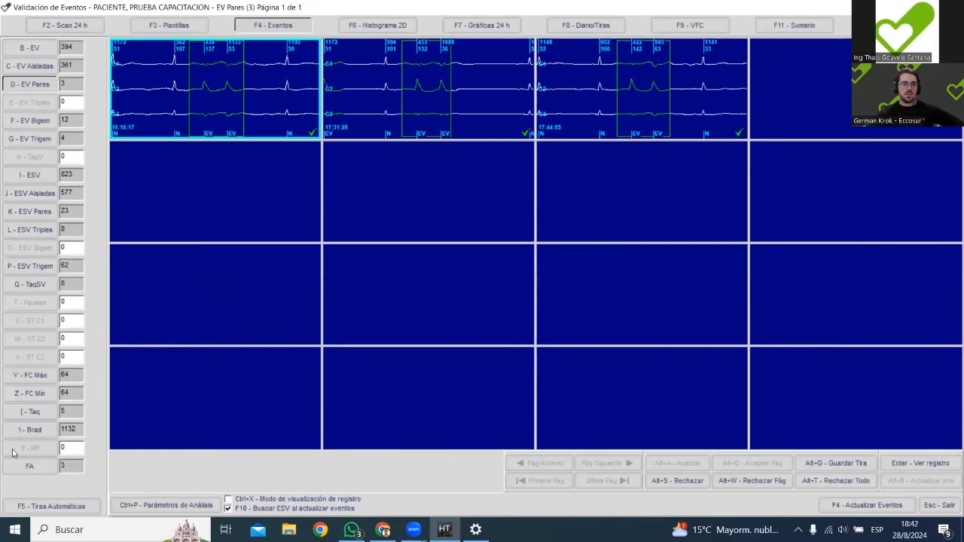
Open the first atrial fibrillation episode, advance to 09:28:10, save a strip described "FA", and close the trace.
left_click(33, 465)
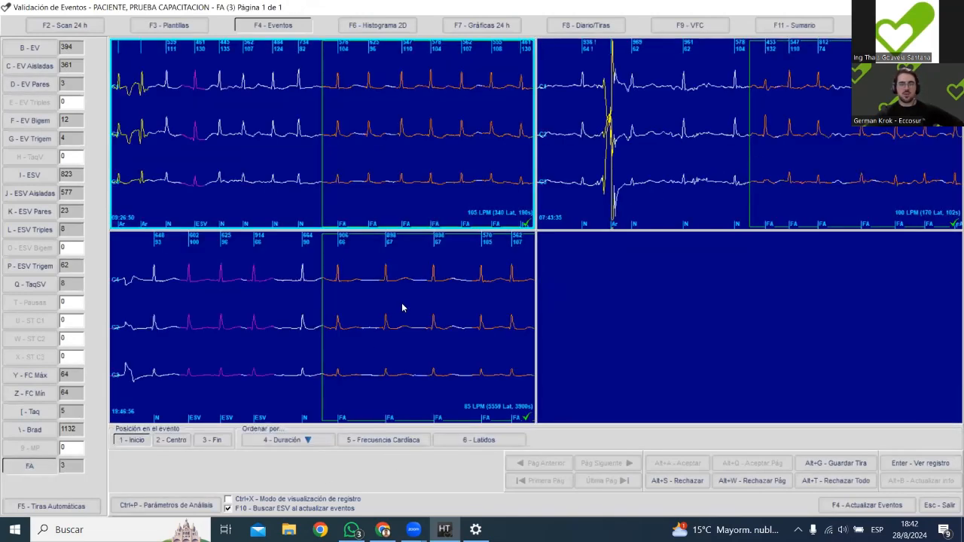
double_click(483, 172)
scroll(673, 255, "down", 10)
scroll(676, 255, "down", 5)
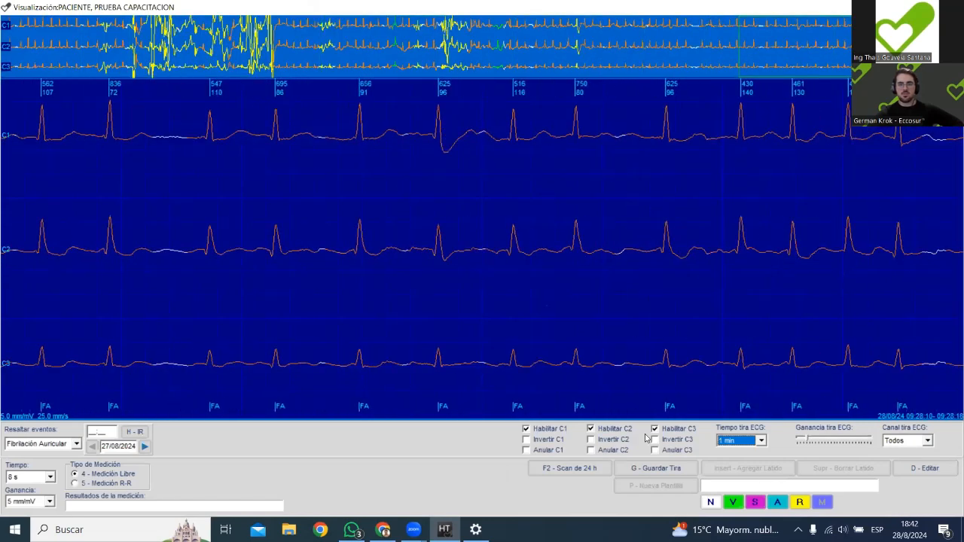
left_click(652, 469)
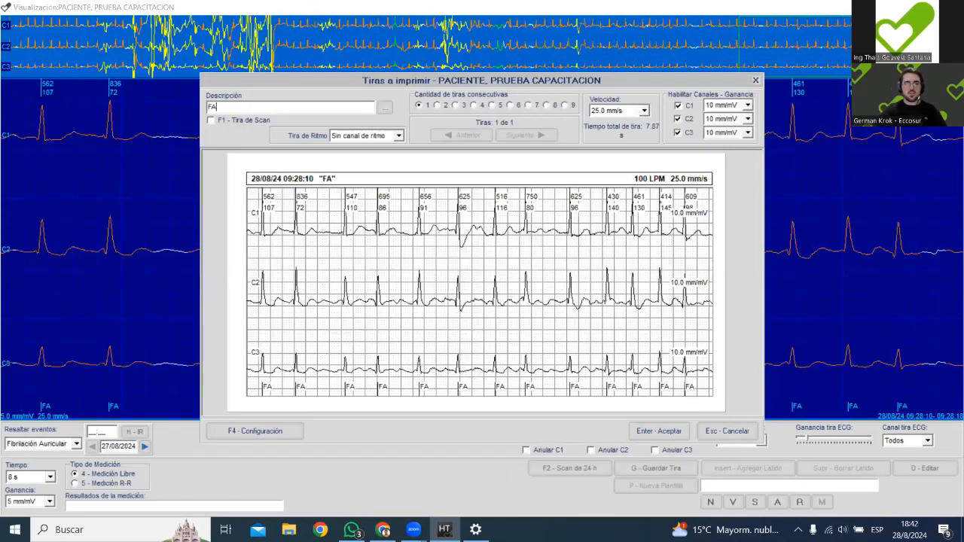
left_click(654, 436)
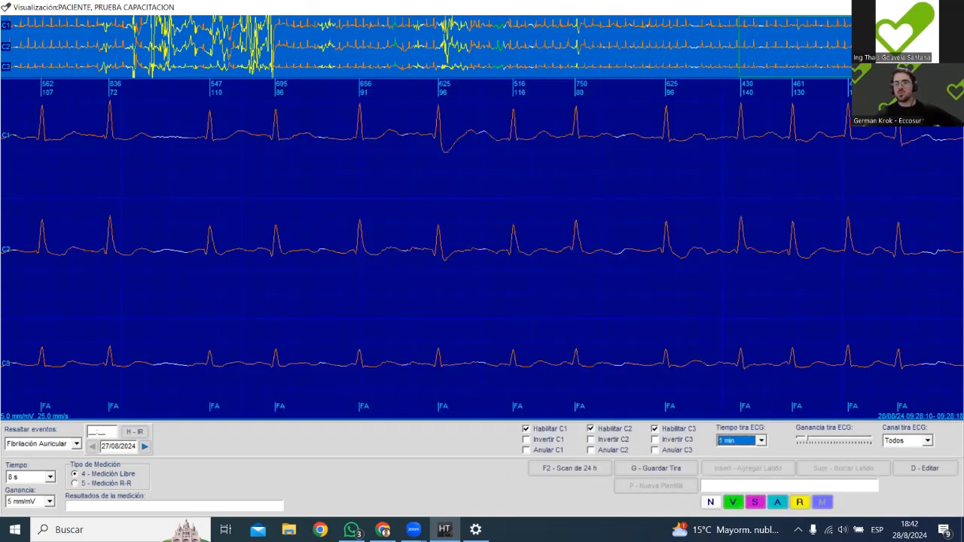
key("Escape")
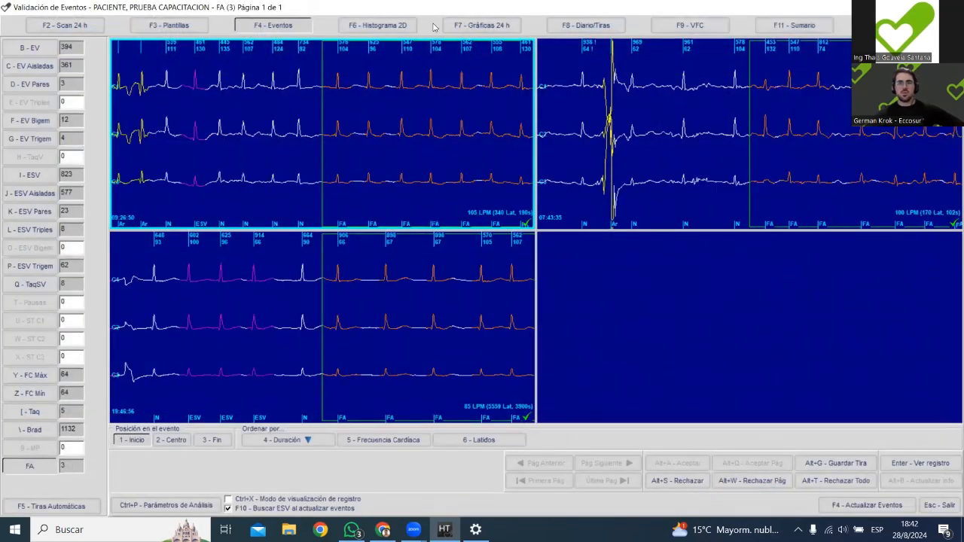
Open the diary and strips view and look through the saved ECG strips one by one.
left_click(581, 28)
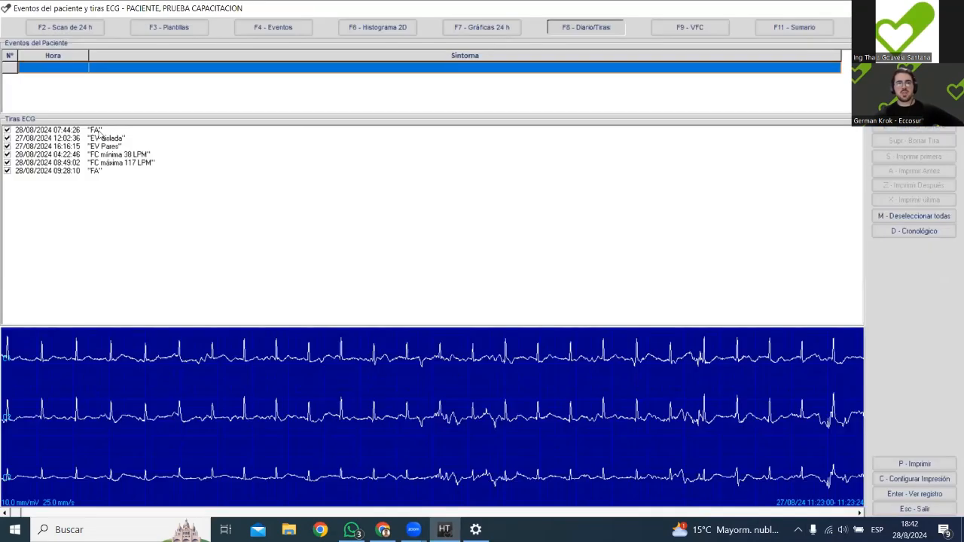
left_click(98, 131)
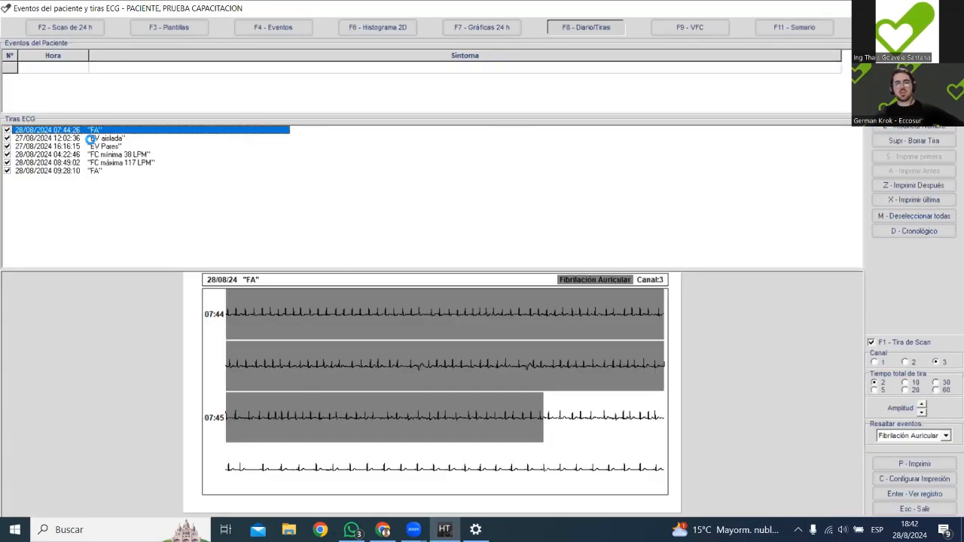
left_click(89, 139)
left_click(89, 147)
left_click(89, 164)
left_click(89, 172)
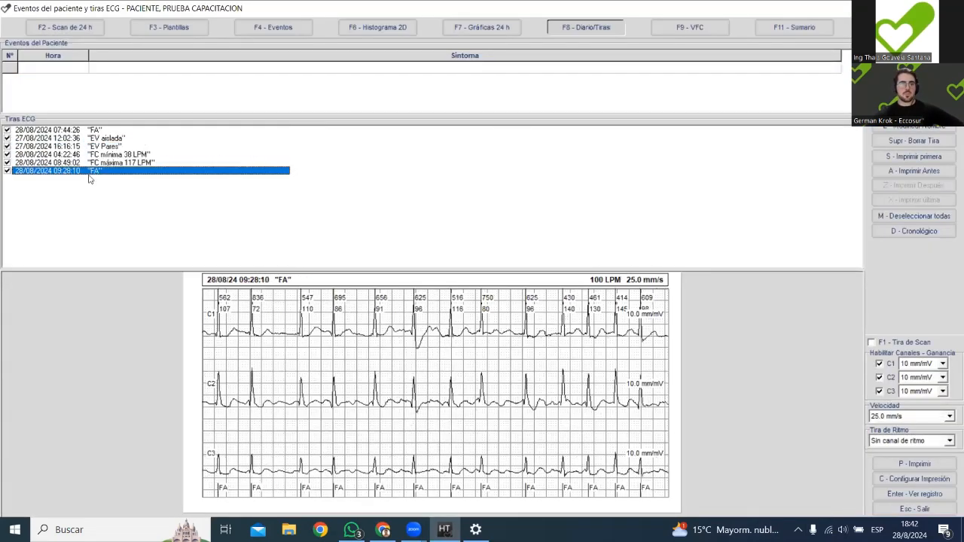
Move the "FC mínima 38 LPM" strip to the first place in the print order.
left_click(98, 163)
left_click(112, 154)
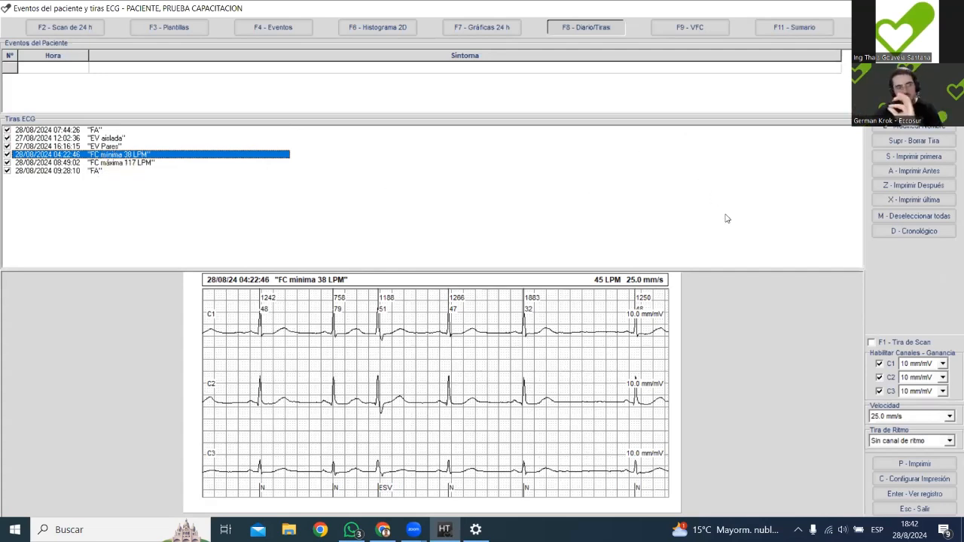
left_click(921, 156)
Move the "FC máxima 117 LPM" strip to the first print place and save the changes while switching to the 24-hour graphs.
left_click(124, 172)
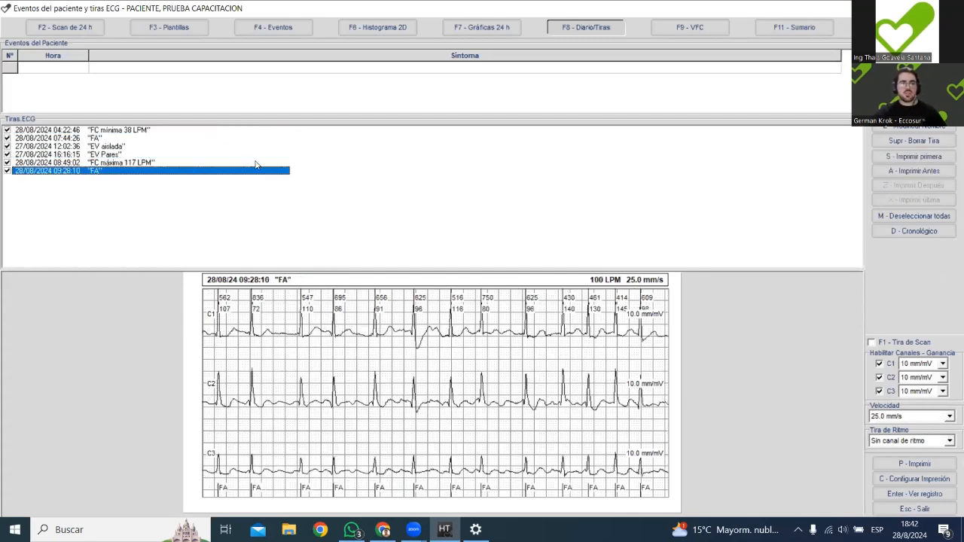
left_click(269, 163)
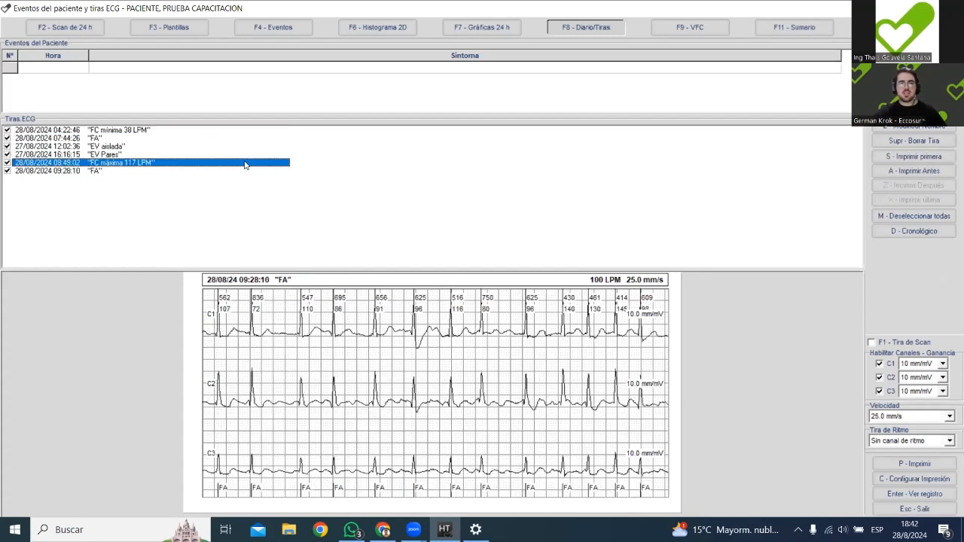
left_click(920, 157)
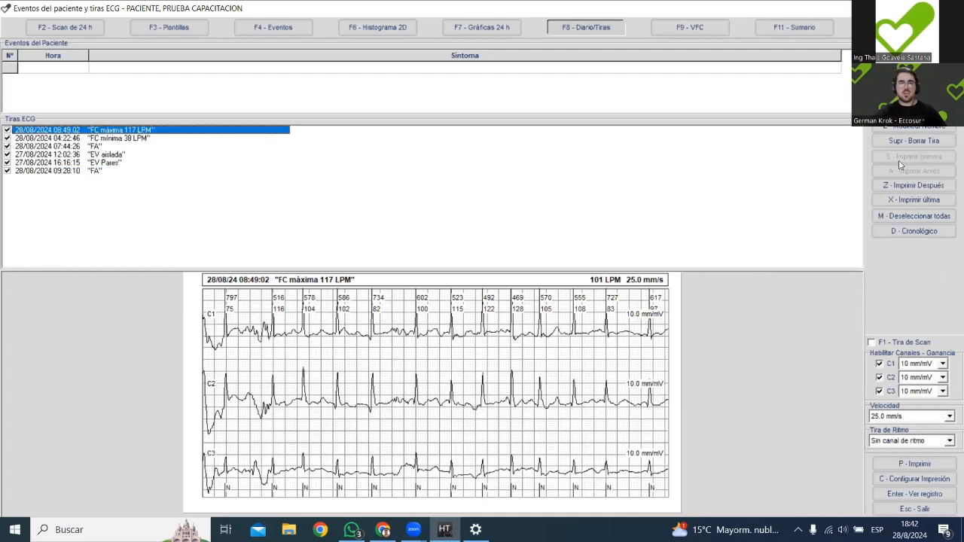
left_click(136, 139)
left_click(133, 130)
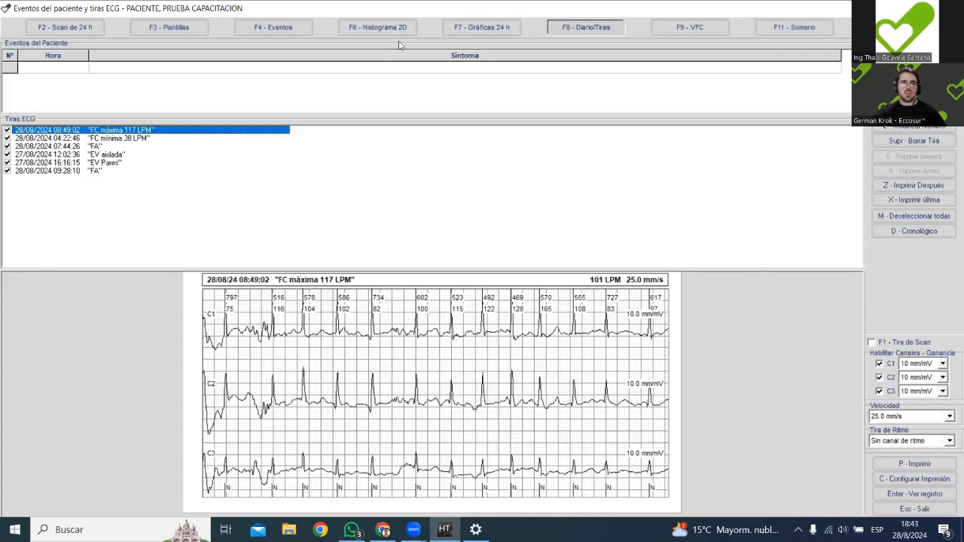
left_click(500, 29)
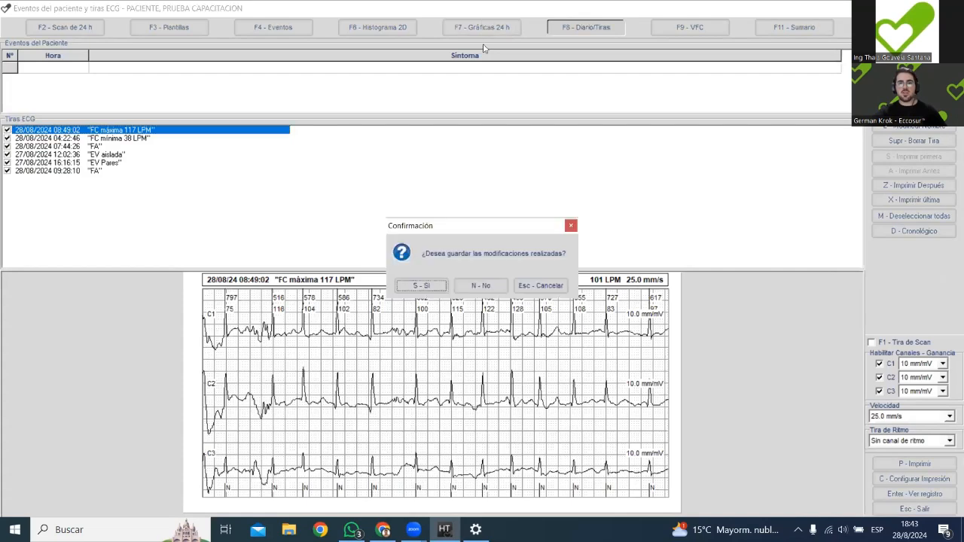
left_click(421, 286)
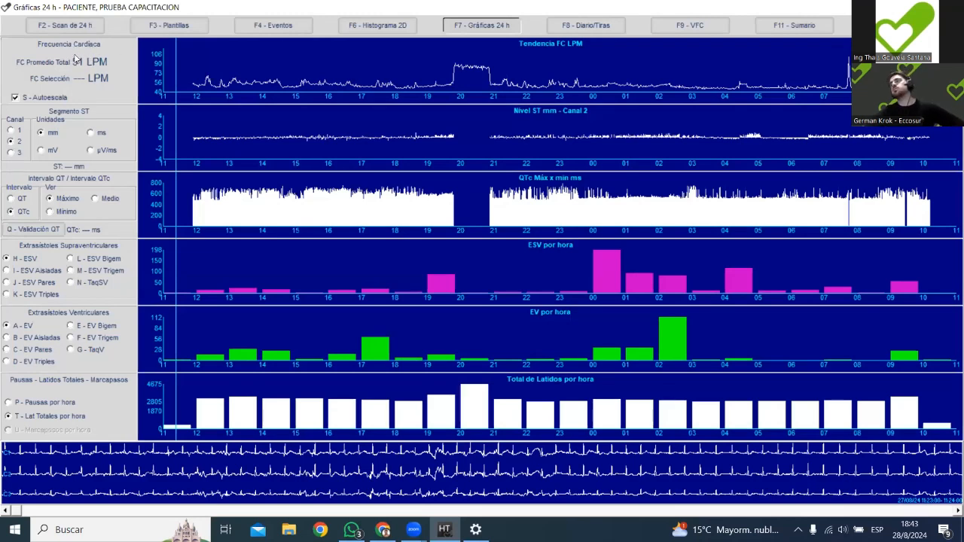
Open the trace from the heart rate trend just before 19:00 and advance it to 18:54:02.
left_click_drag(354, 63, 424, 60)
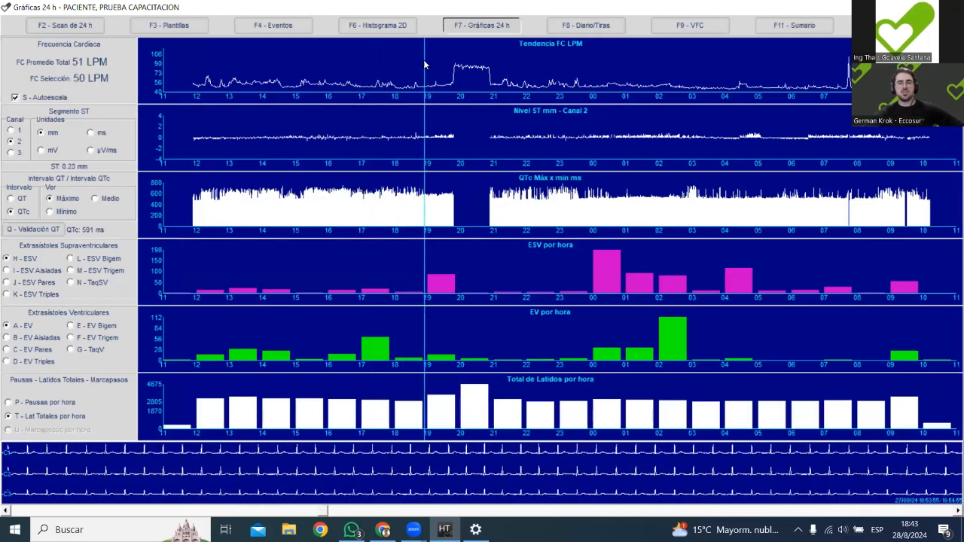
double_click(424, 61)
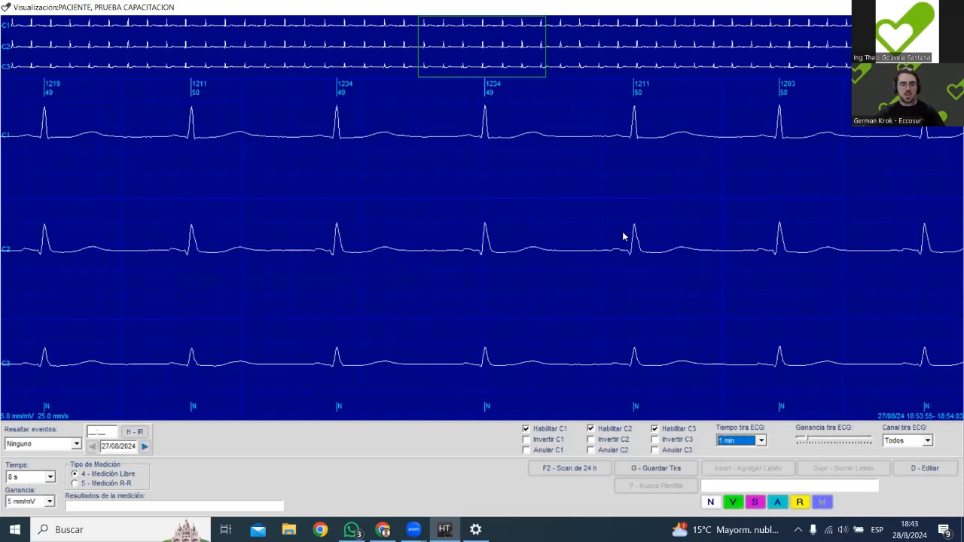
key("g")
key("Return")
key("Right")
key("Right")
key("Right")
key("Right")
key("Right")
key("Right")
key("Right")
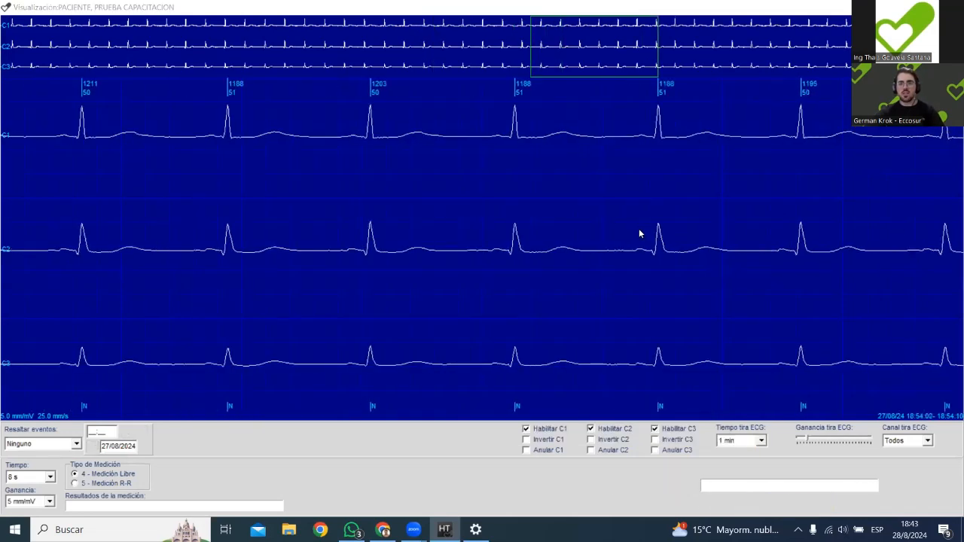
Save a print strip of this segment described "FC promedio 51 LPM" and close the trace.
key("g")
key("Return")
type("g")
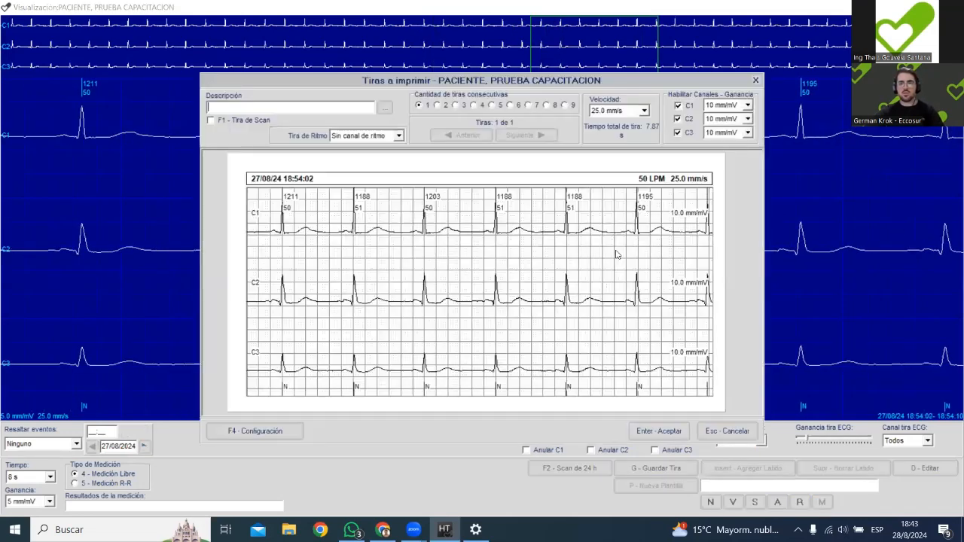
type("FC promed")
key("BackSpace")
key("BackSpace")
key("BackSpace")
type("medio 51 LPM")
key("Return")
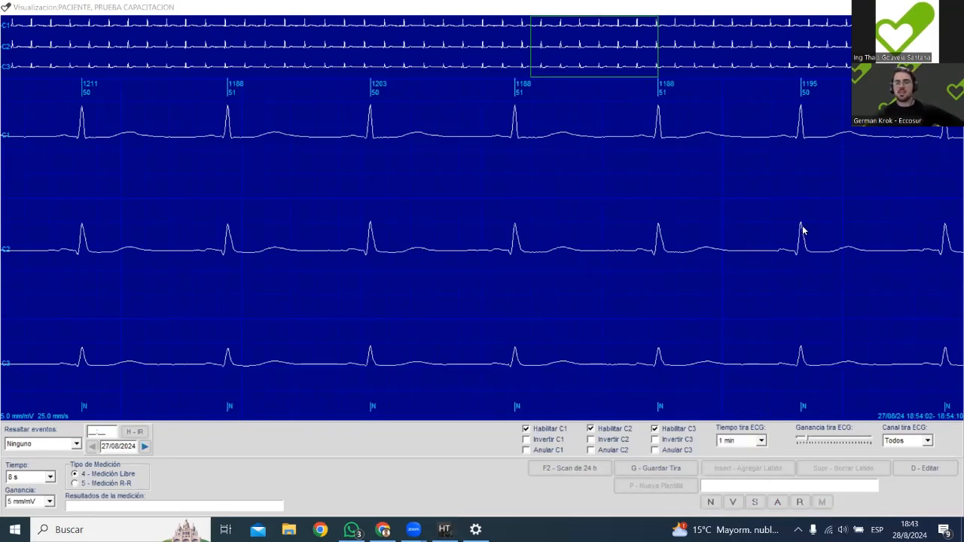
key("Escape")
Return to the strips list and place the "FC promedio 51 LPM" strip directly after "FC máxima 117 LPM".
left_click(616, 29)
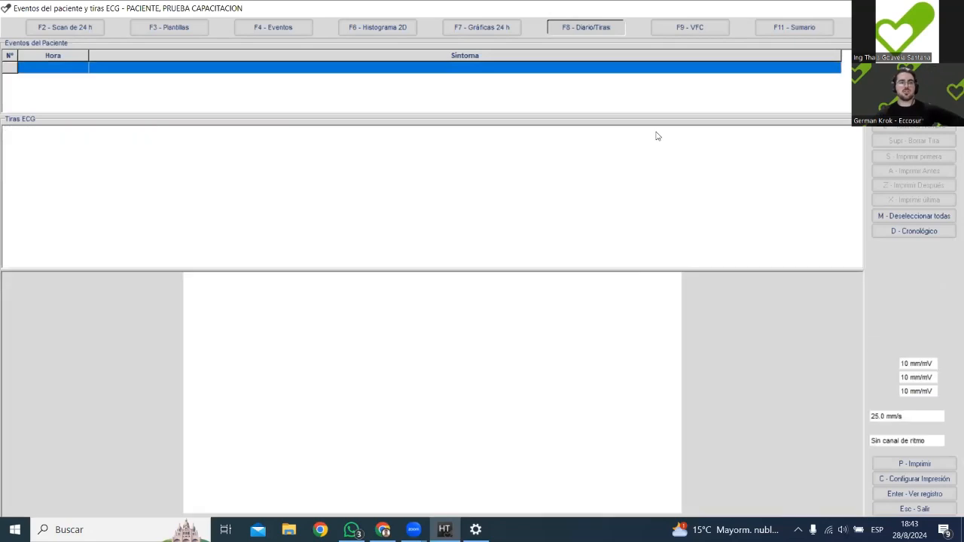
left_click(911, 184)
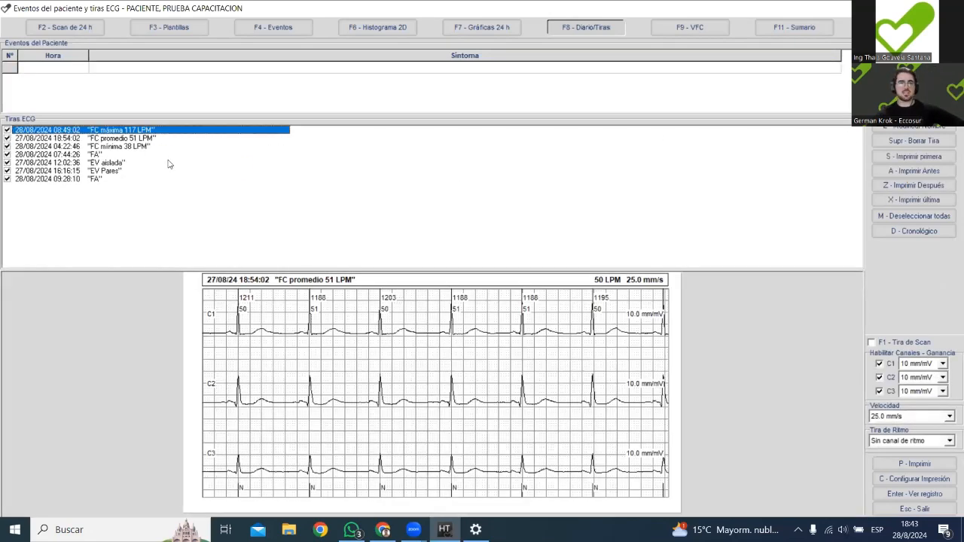
left_click(134, 139)
Review the previews of the minimum heart rate, FA, isolated EV and paired EV strips.
left_click(128, 148)
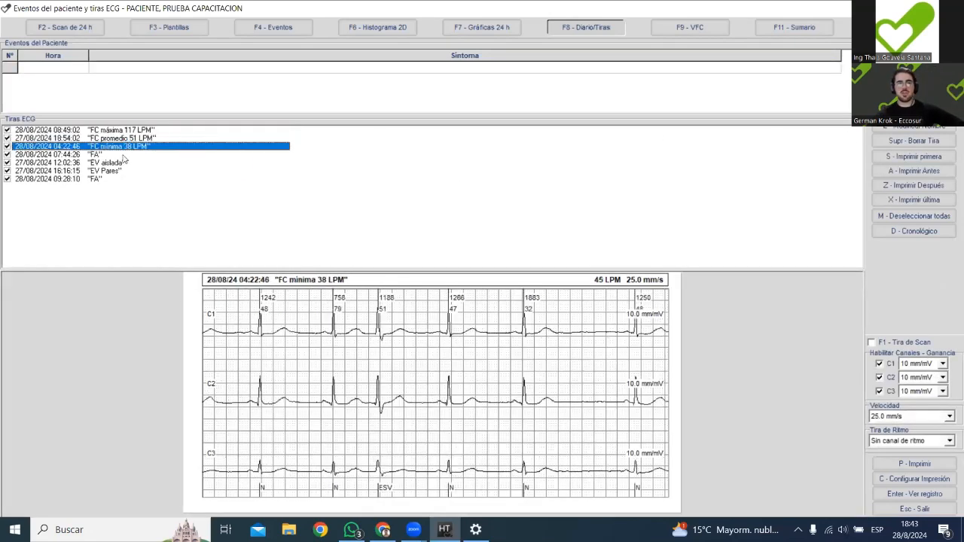
left_click(106, 155)
left_click(111, 163)
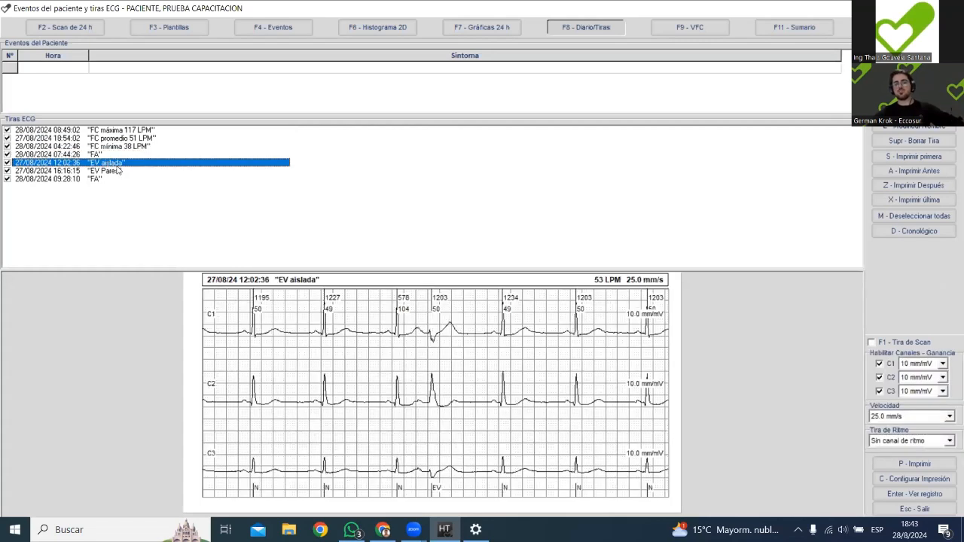
left_click(117, 173)
left_click(121, 180)
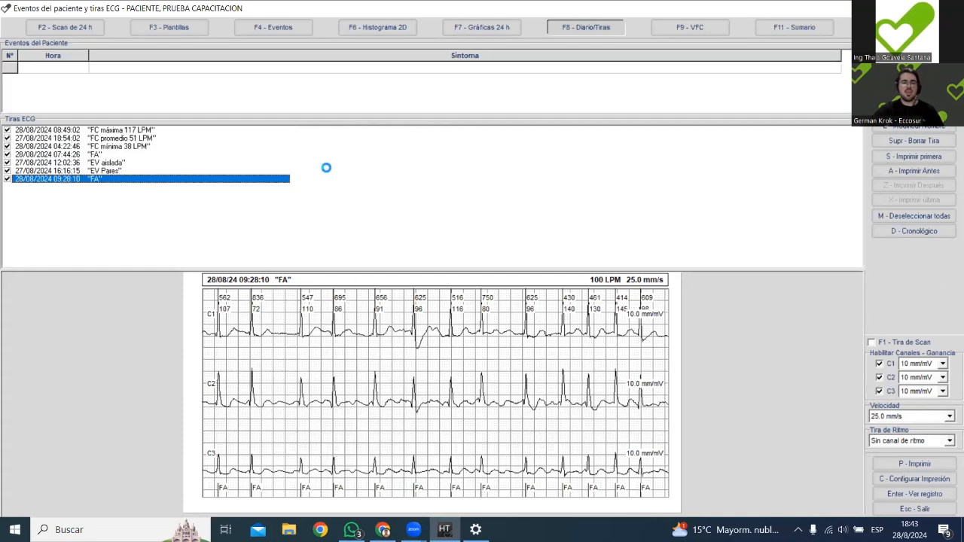
key("Up")
key("Up")
key("Up")
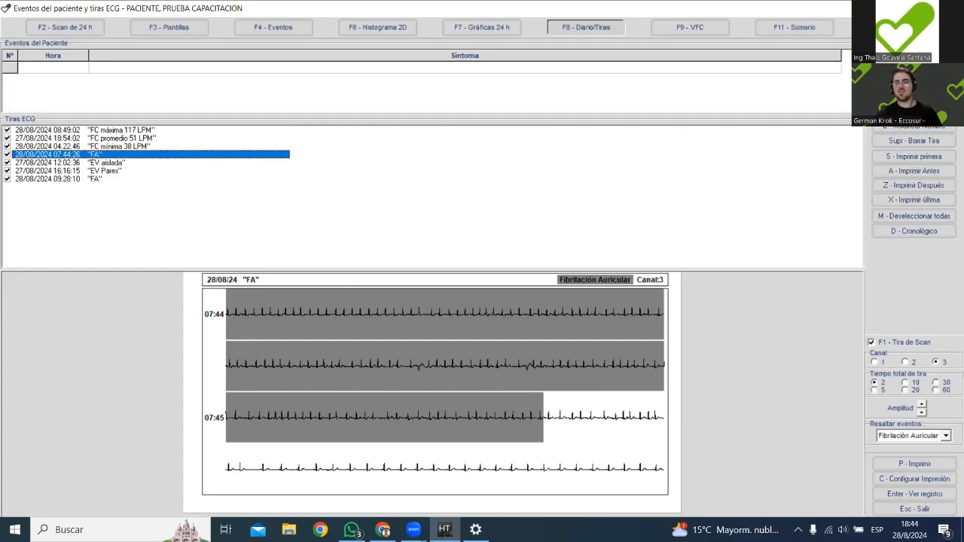
Save the reordered strips and show the hourly event summary table.
left_click(794, 27)
left_click(428, 289)
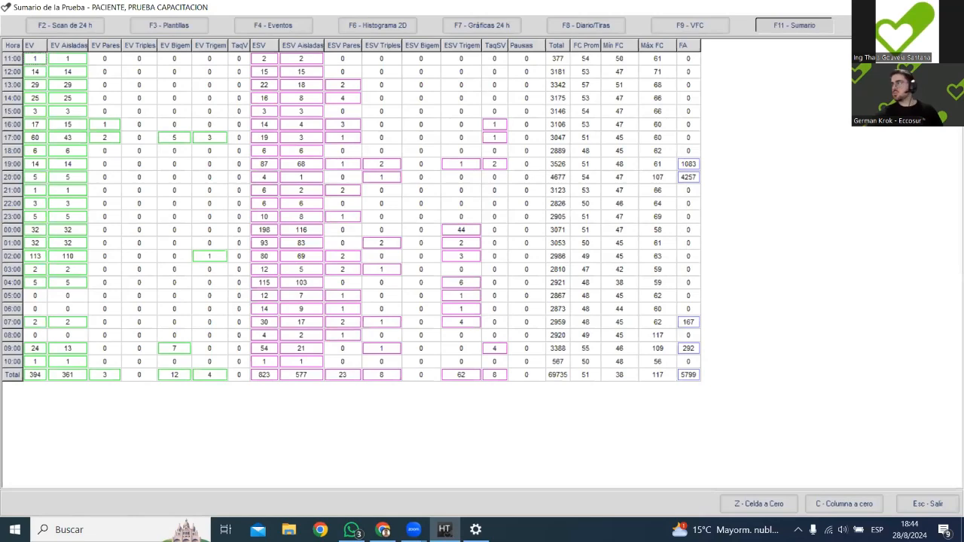
Leave the summary table for the report configuration and read through the predefined "Resumen FA" text.
key("Escape")
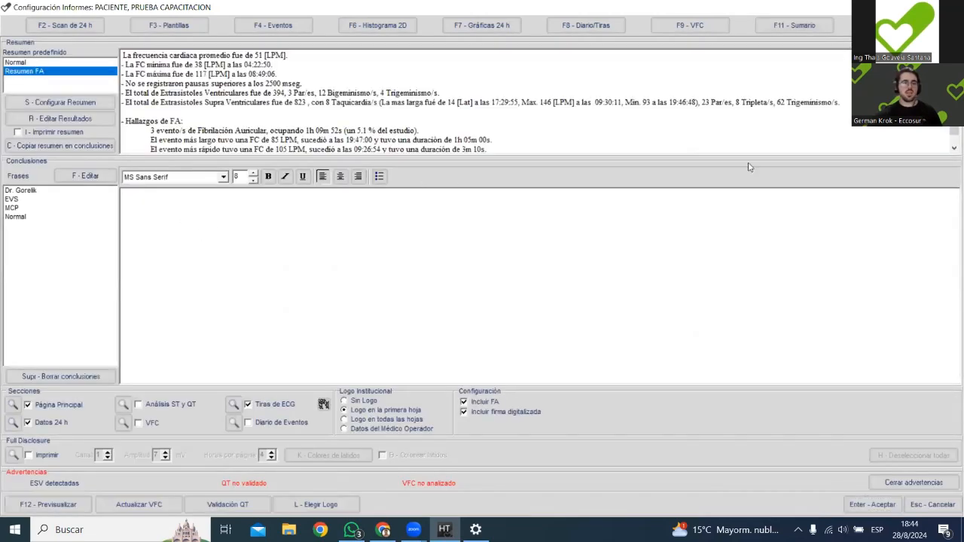
left_click_drag(122, 54, 630, 188)
left_click_drag(507, 168, 505, 141)
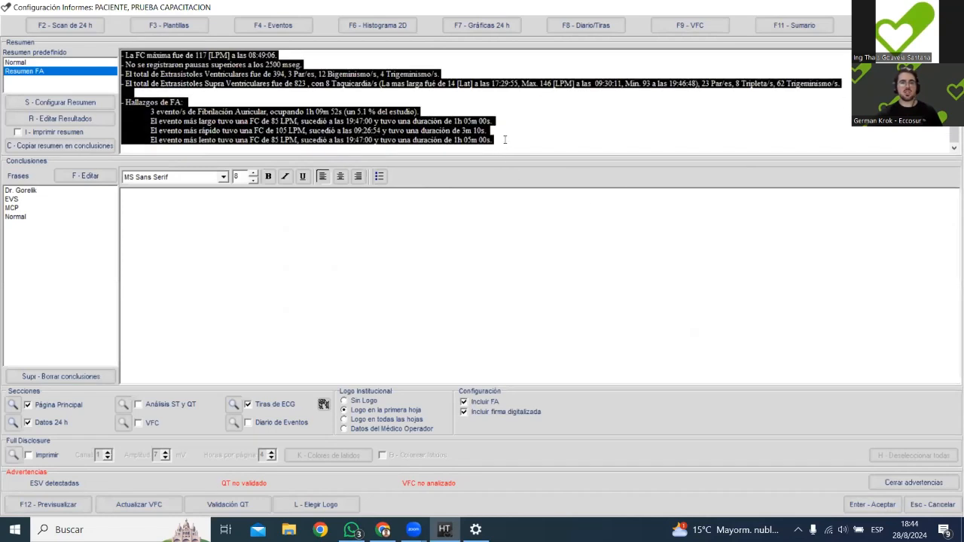
left_click(508, 139)
scroll(517, 129, "up", 1)
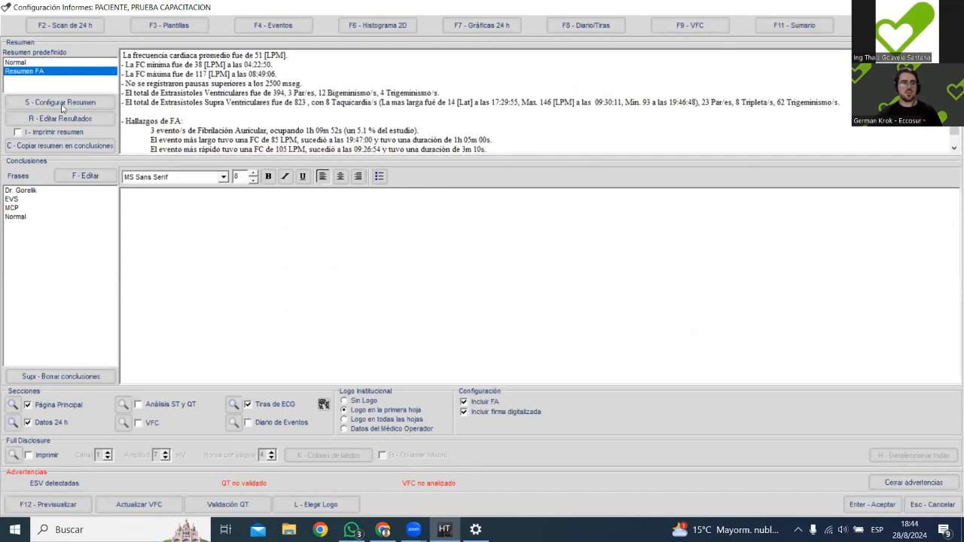
Copy the generated summary into the conclusions, look it over, and clear the conclusions again.
left_click(47, 146)
left_click_drag(558, 347, 124, 193)
left_click(797, 332)
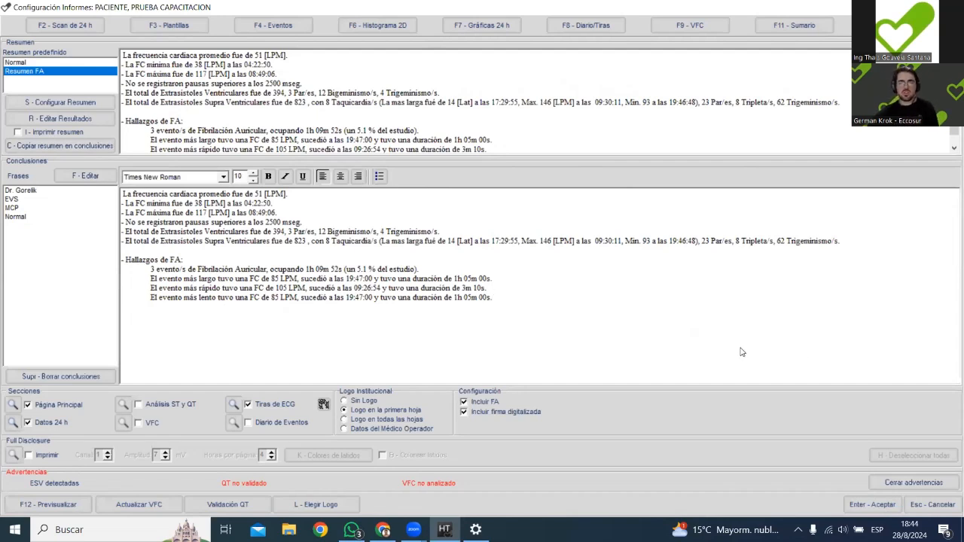
key("ctrl+a")
key("Delete")
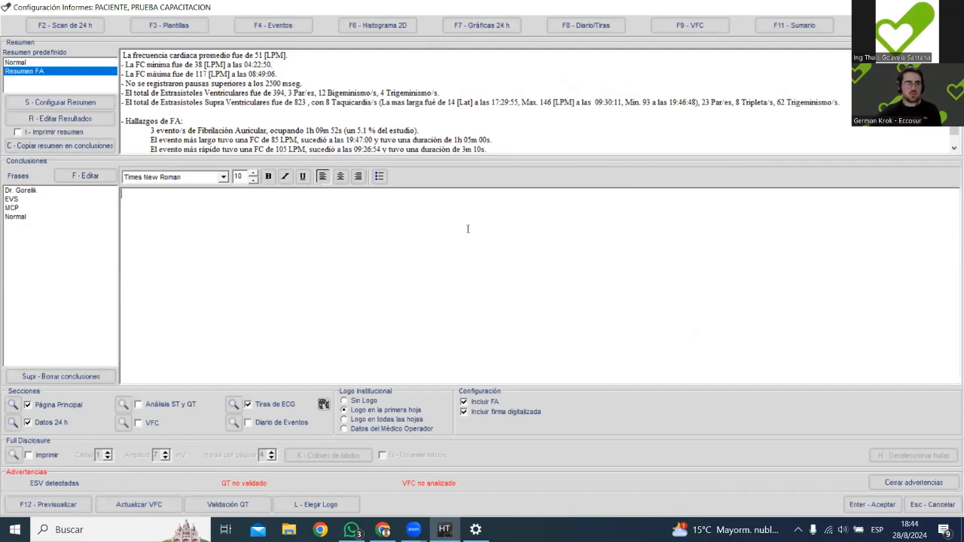
Highlight the full generated summary text once more and return to its beginning.
left_click_drag(122, 55, 630, 180)
left_click(611, 135)
scroll(610, 131, "up", 1)
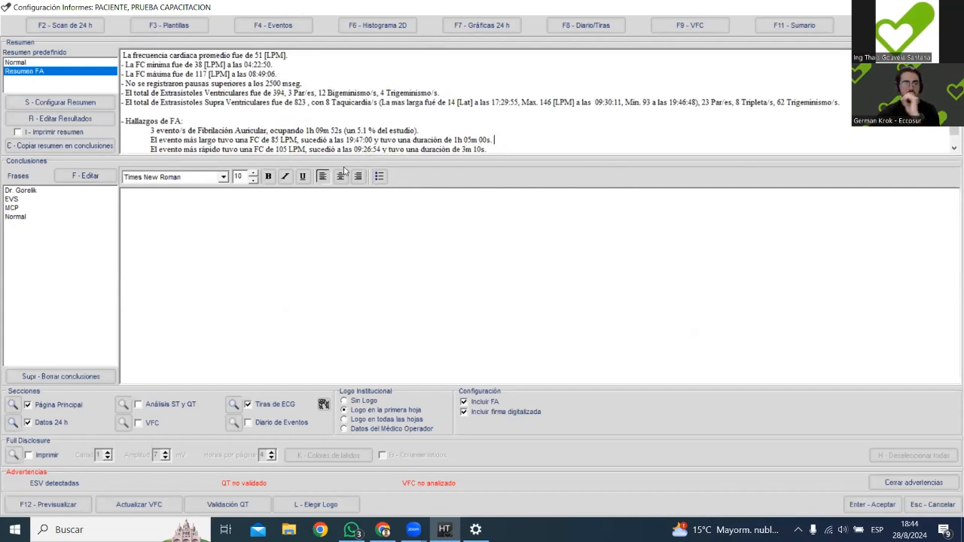
Load the predefined "Normal" phrase into the conclusions at font size 13 and clear it again.
double_click(21, 218)
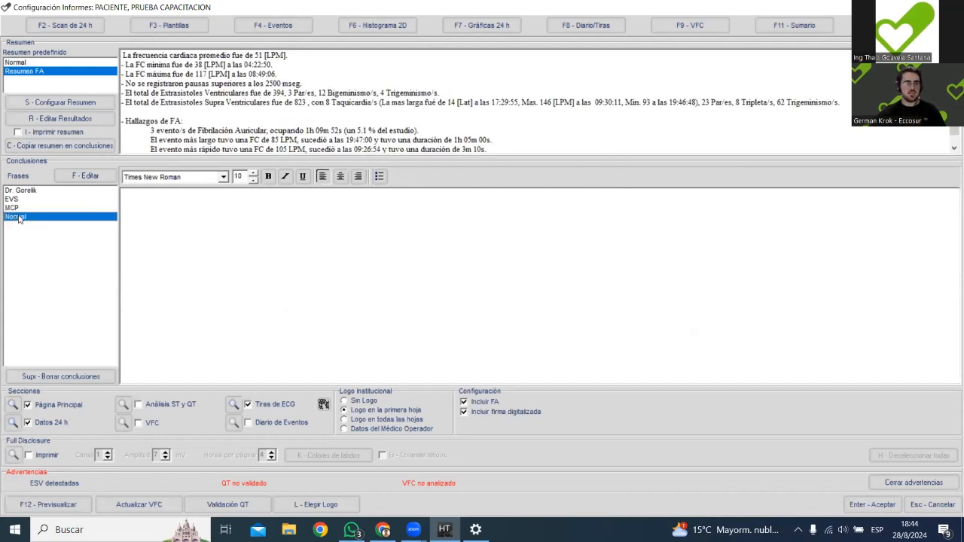
left_click(254, 172)
left_click(254, 172)
left_click(254, 173)
key("Delete")
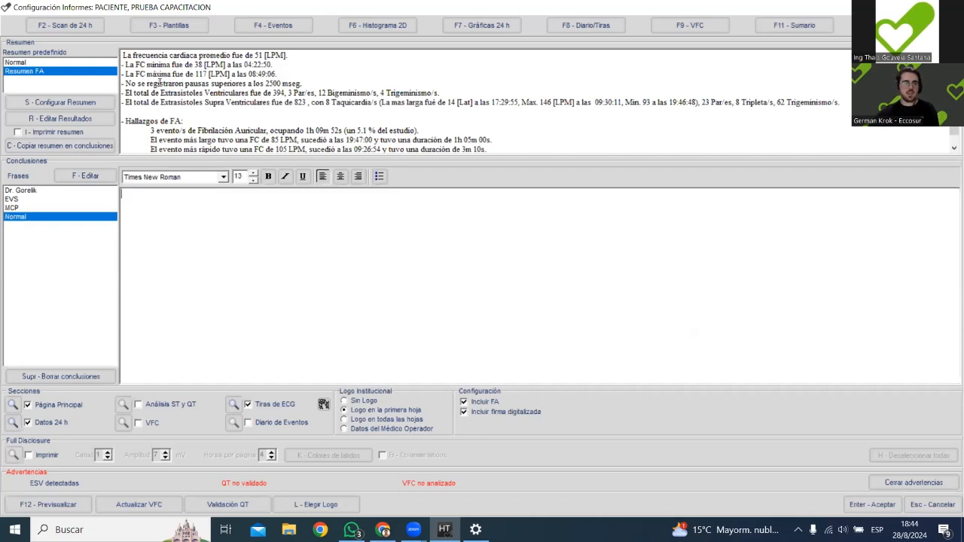
Load the predefined "MCP" phrase into the conclusions and set its font size to 16.
left_click_drag(15, 194, 11, 218)
left_click(11, 209)
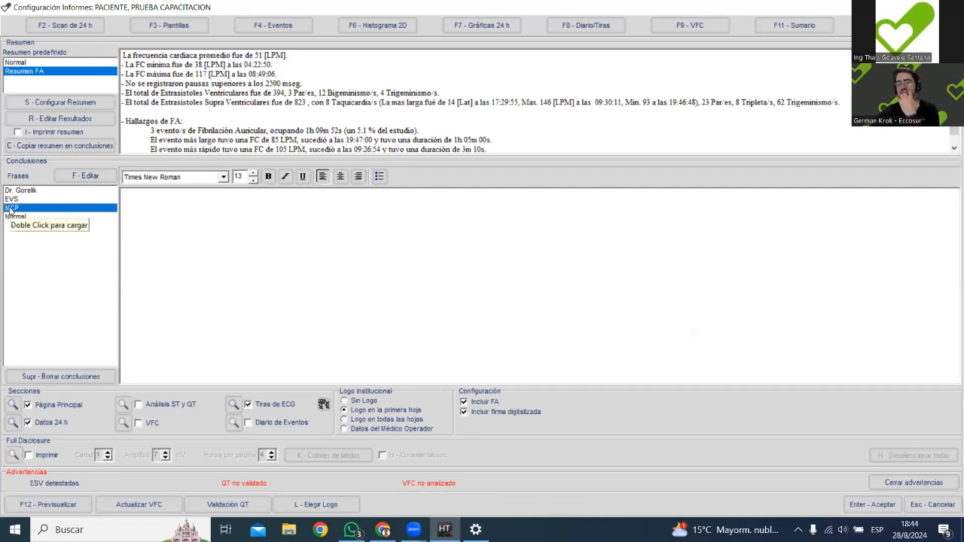
double_click(11, 208)
key("ctrl+a")
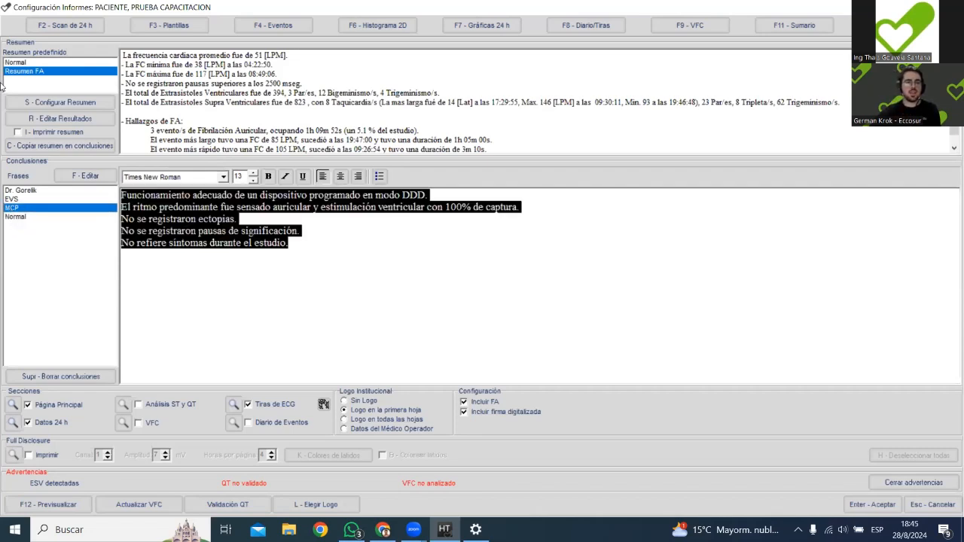
left_click(254, 173)
left_click(254, 173)
left_click(254, 173)
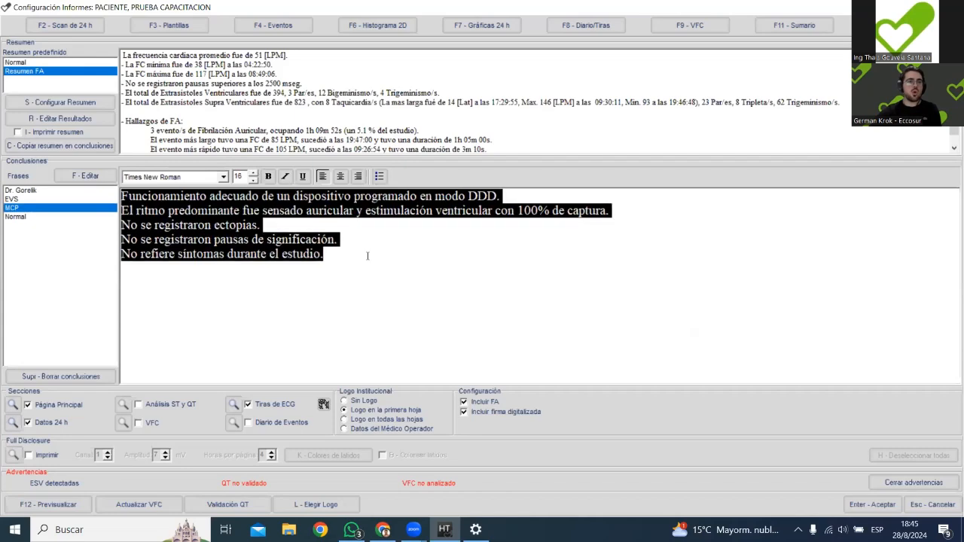
left_click(398, 281)
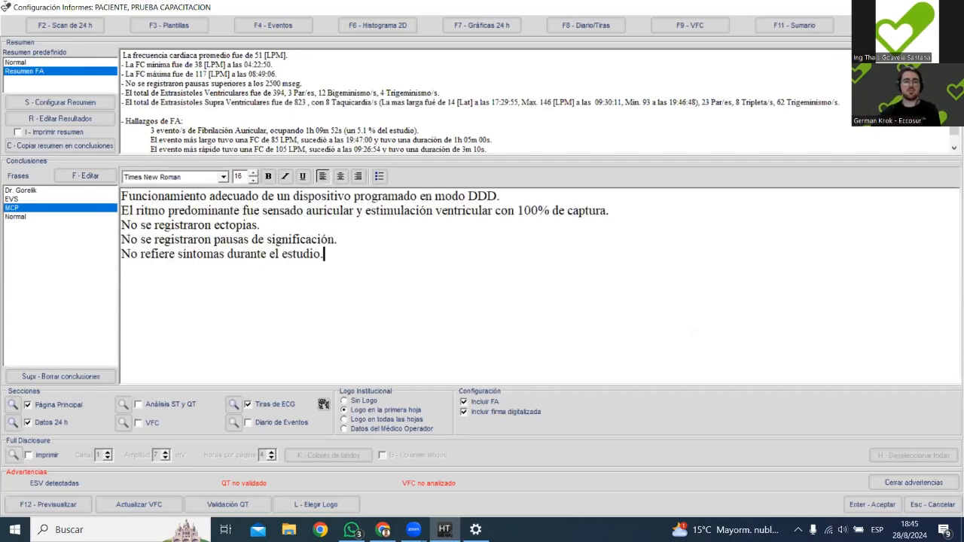
Replace the conclusions text with the predefined "Normal" phrase.
key("Delete")
left_click(62, 217)
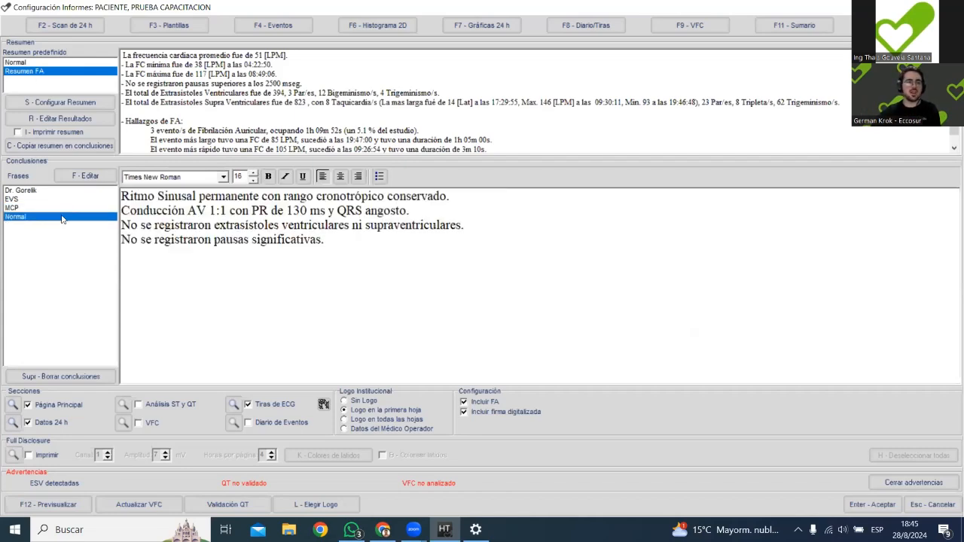
In the first conclusions line, replace "permanente" with "predominante que alterna".
double_click(216, 195)
type("premi")
key("BackSpace")
key("BackSpace")
type("domi")
type("nante que alterna co")
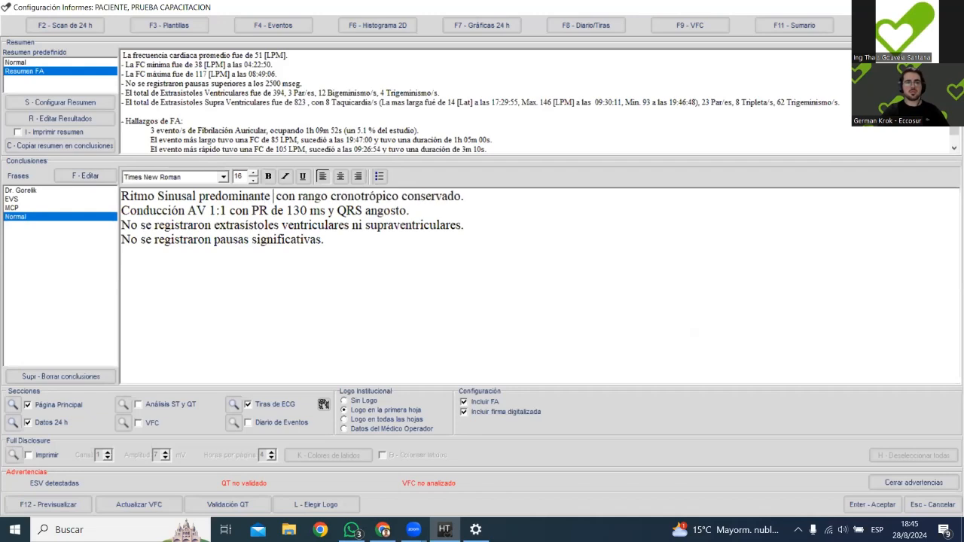
type("n epis co")
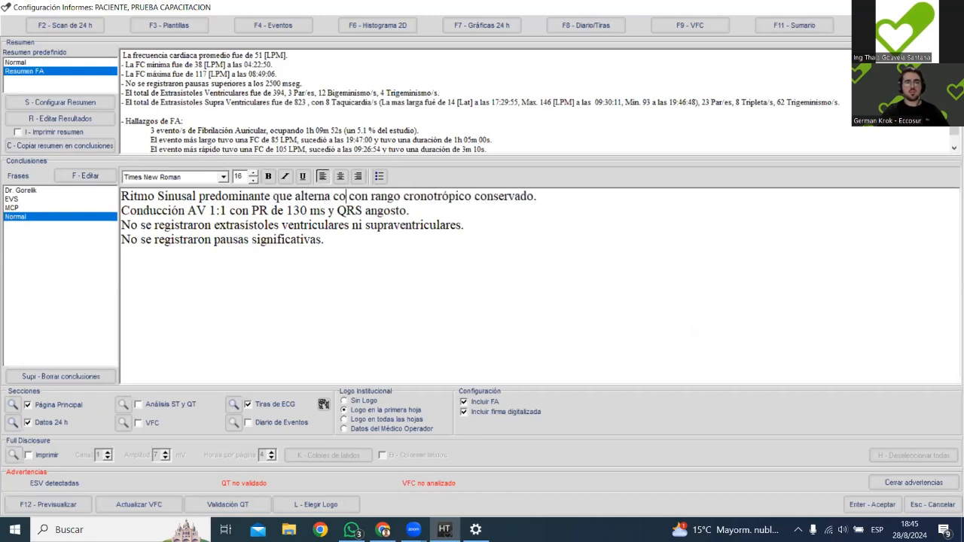
Continue the first conclusions line after "alterna" with "con episodios de FA paroxistica de".
key("BackSpace")
type("odios de fA")
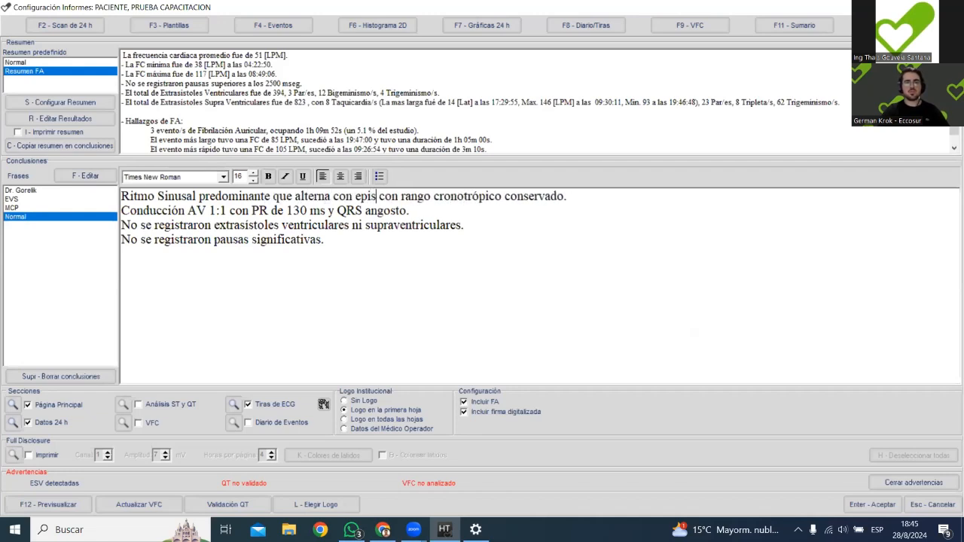
key("BackSpace")
key("BackSpace")
type("FA paro")
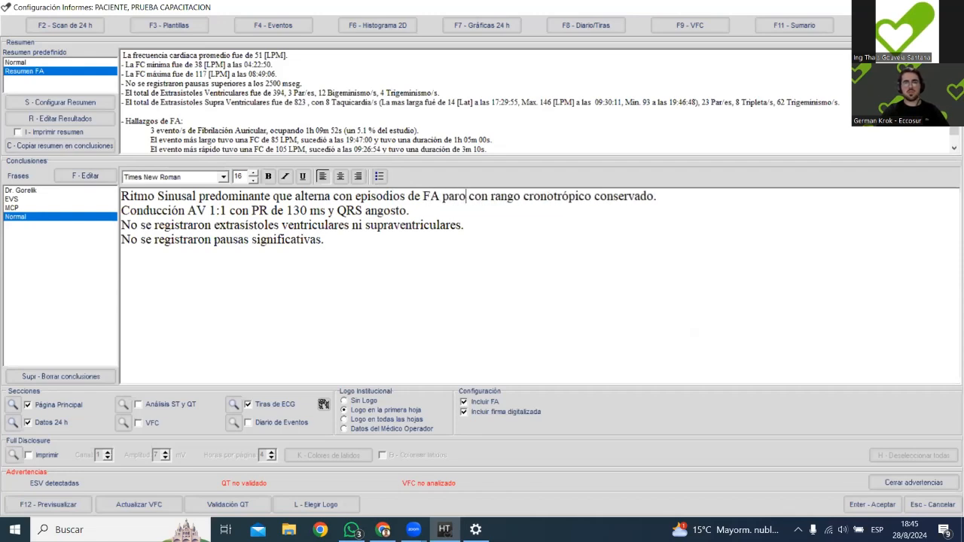
type("xistica de t")
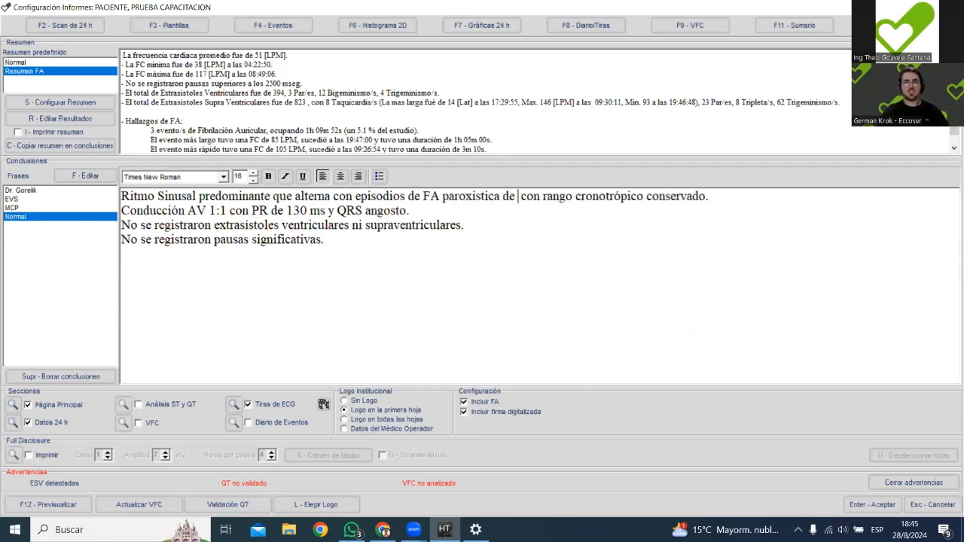
key("BackSpace")
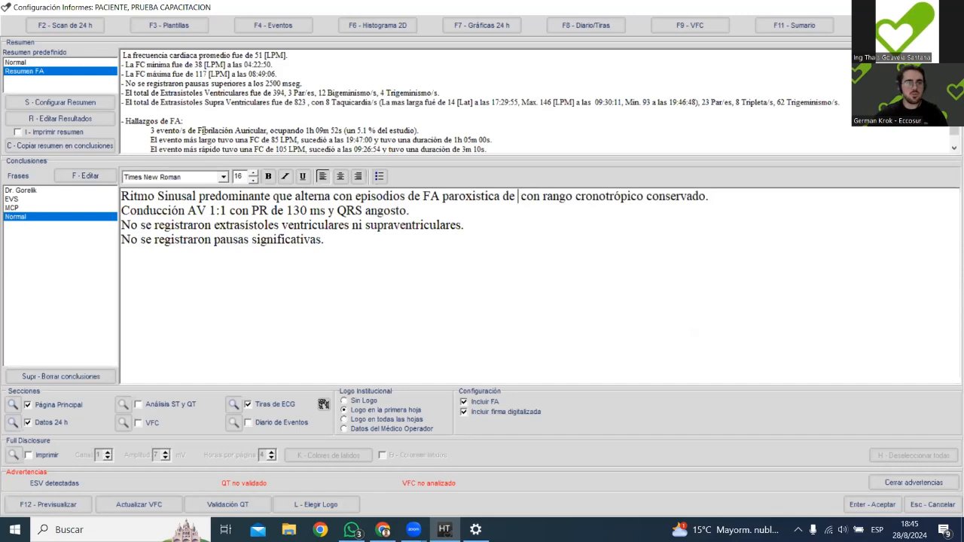
In the first conclusions line, add a period after "con" before "rango" and replace "conservado" with "disminuido".
left_click_drag(305, 129, 331, 140)
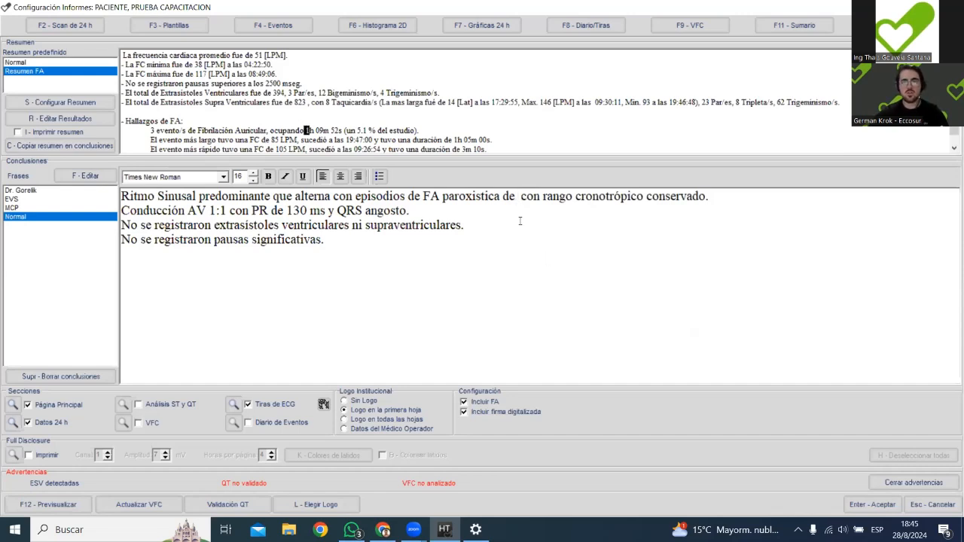
left_click(540, 196)
type(".")
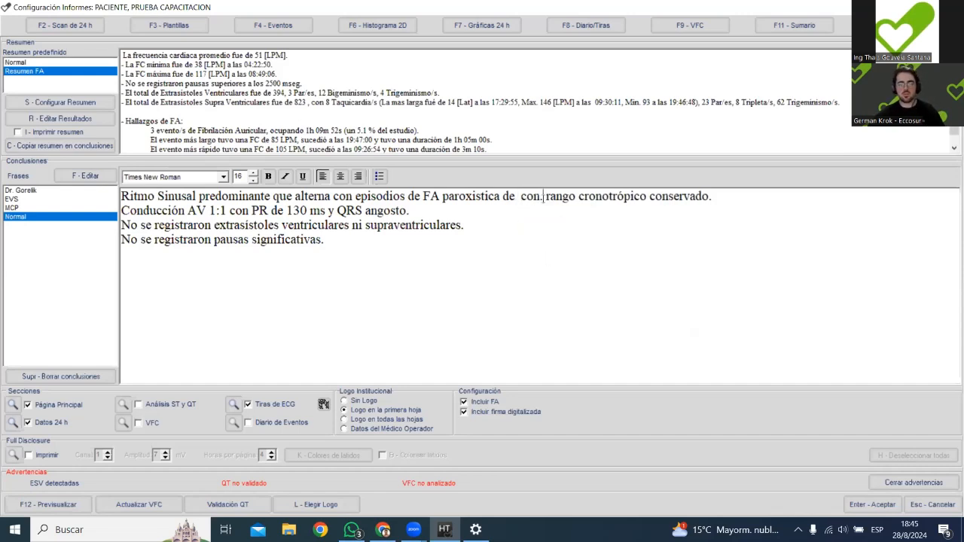
double_click(681, 196)
type("dos")
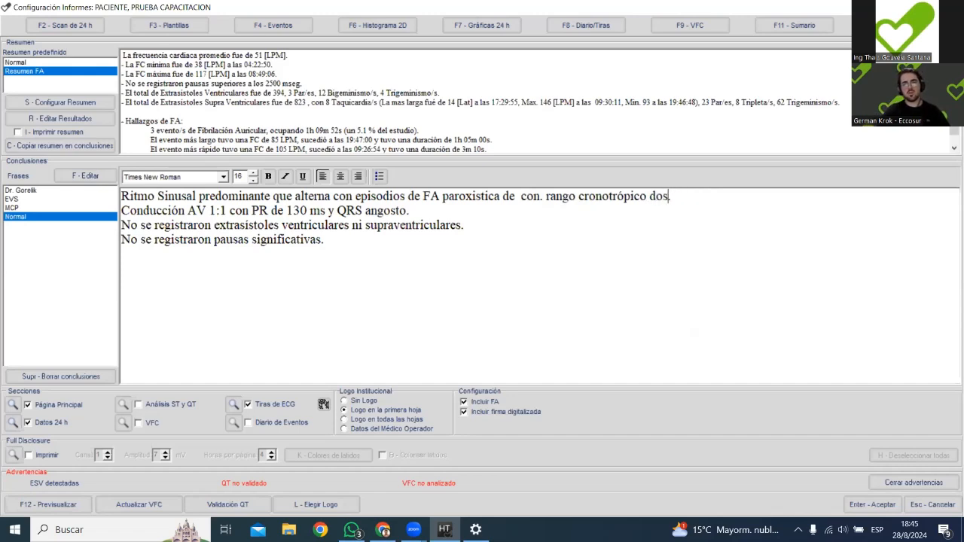
key("BackSpace")
type("isminuido")
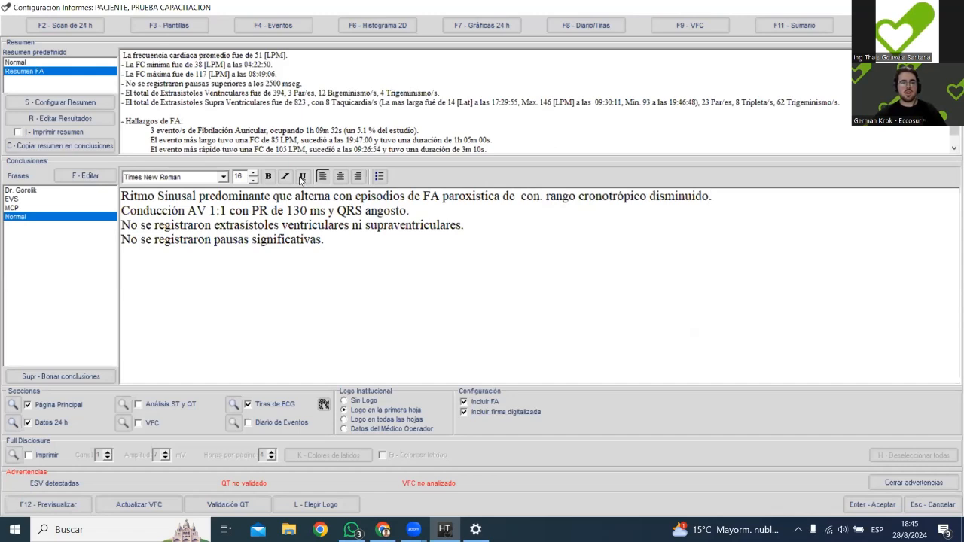
Insert "Durante el ritmo sinusal" before "Conducción AV 1:1" in the second conclusions line.
left_click(129, 210)
type("Durante el ")
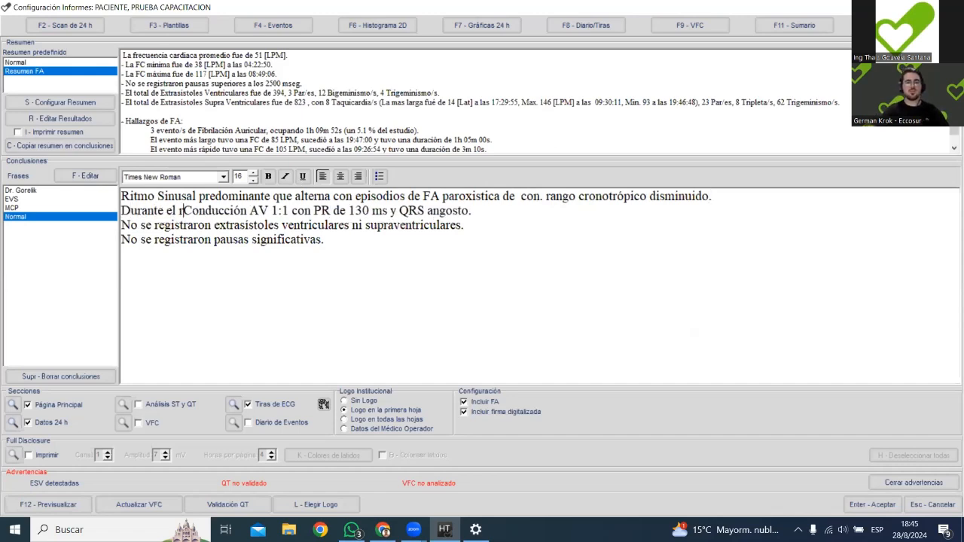
type("ritmo s")
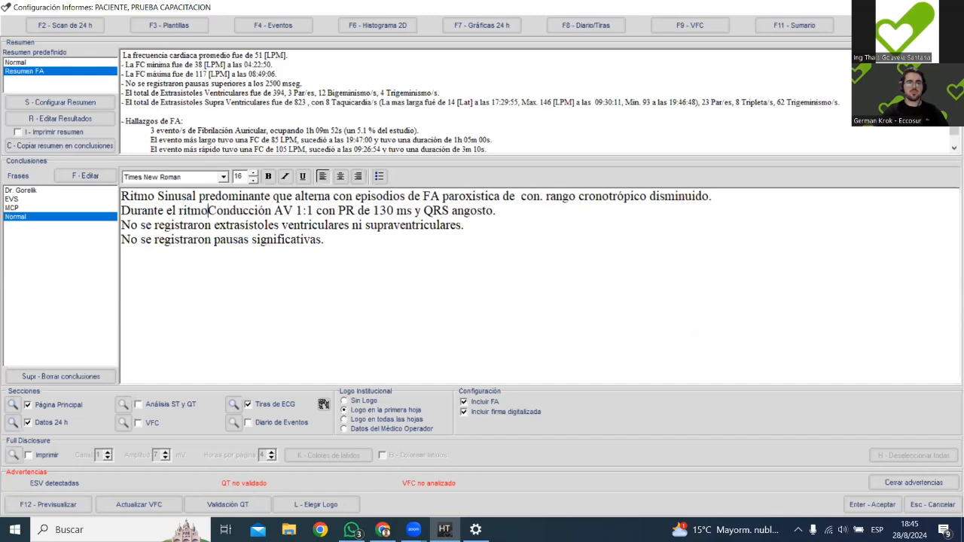
type("inusal")
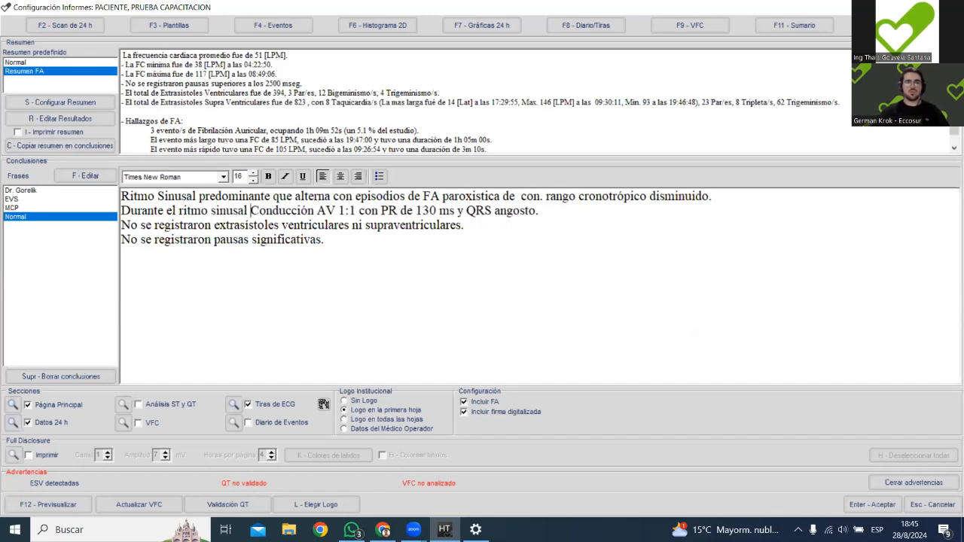
Save the report changes and open the average heart rate strip from the recorded strips.
left_click(392, 207)
key("Right")
key("Right")
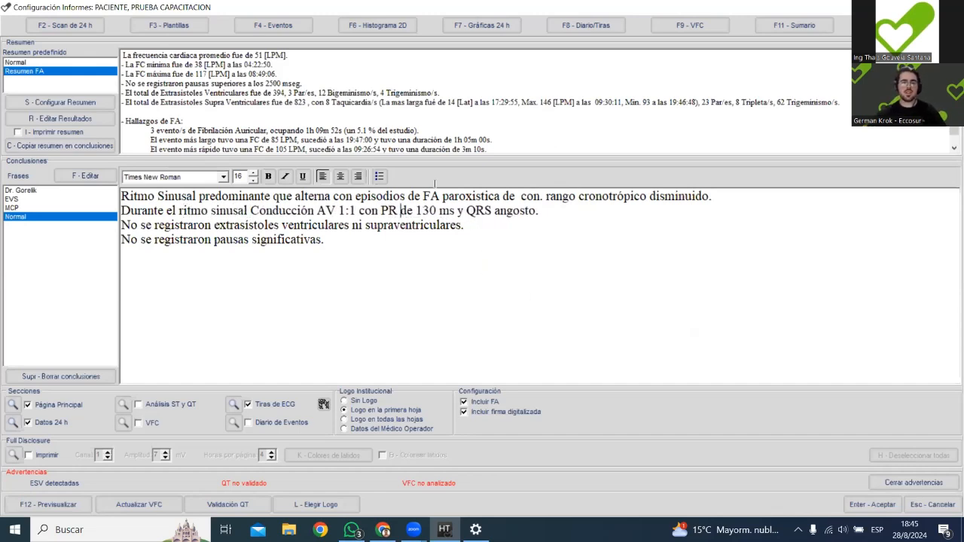
left_click(595, 27)
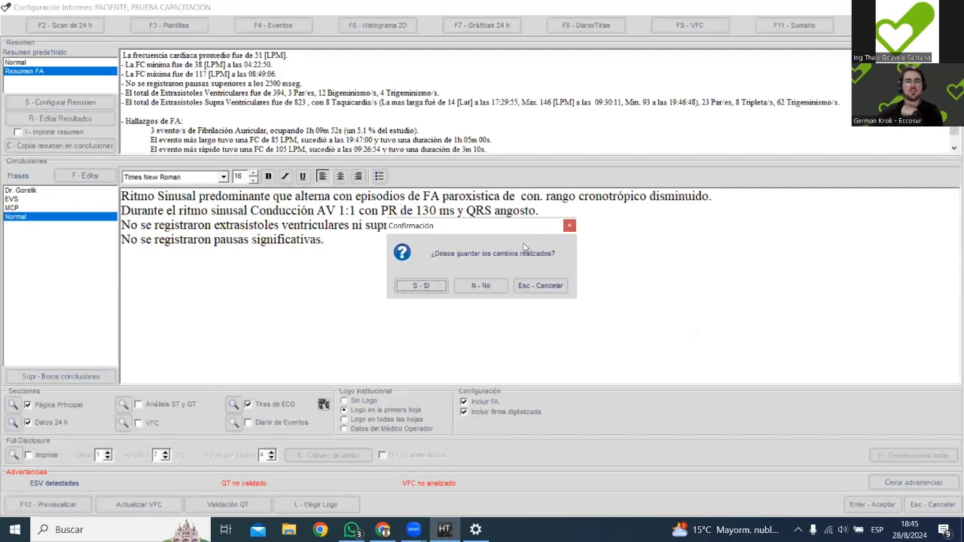
key("s")
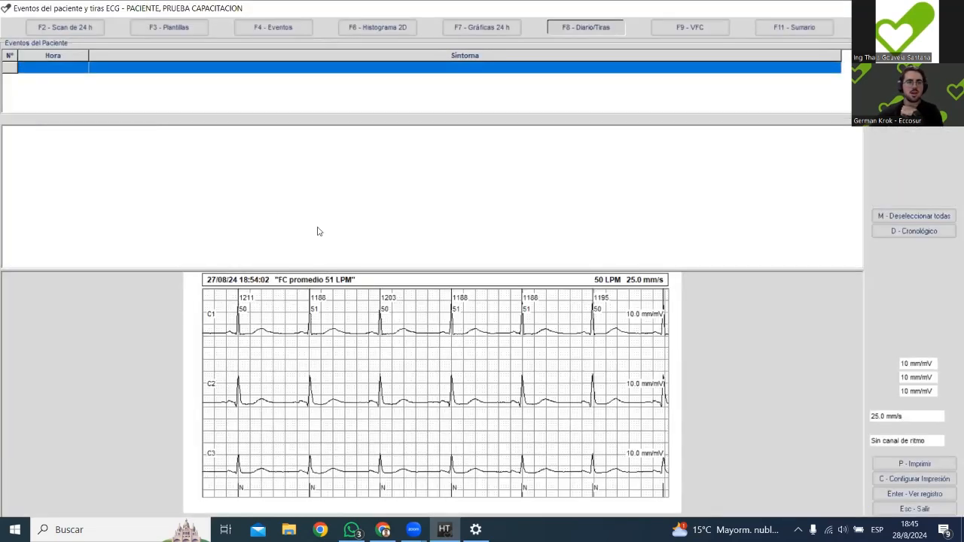
key("Return")
Display the strip at 4 s and 10 mm/mV, and measure the PR interval of the second beat with the R-R measurement type.
left_click(30, 477)
left_click(22, 490)
left_click(23, 497)
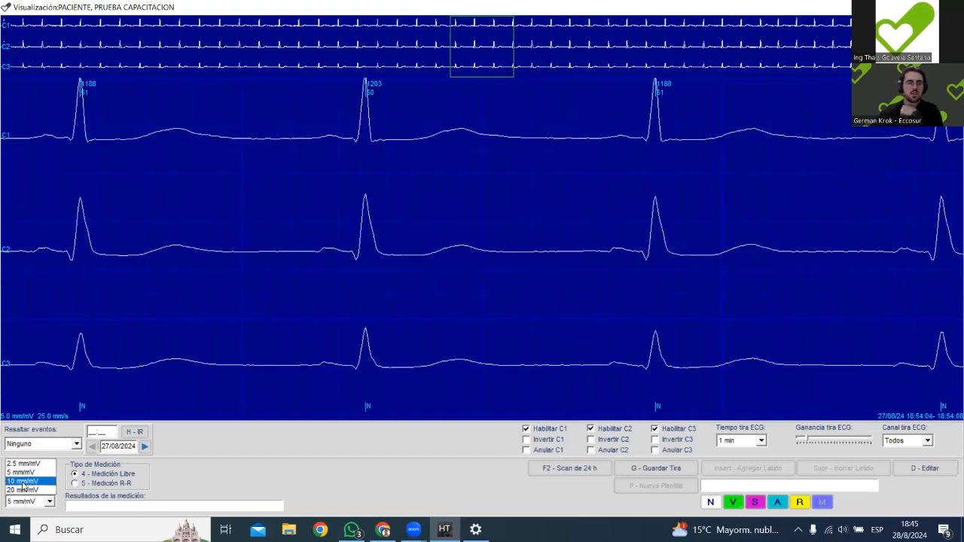
left_click(21, 486)
left_click(75, 484)
left_click(316, 369)
left_click(351, 373)
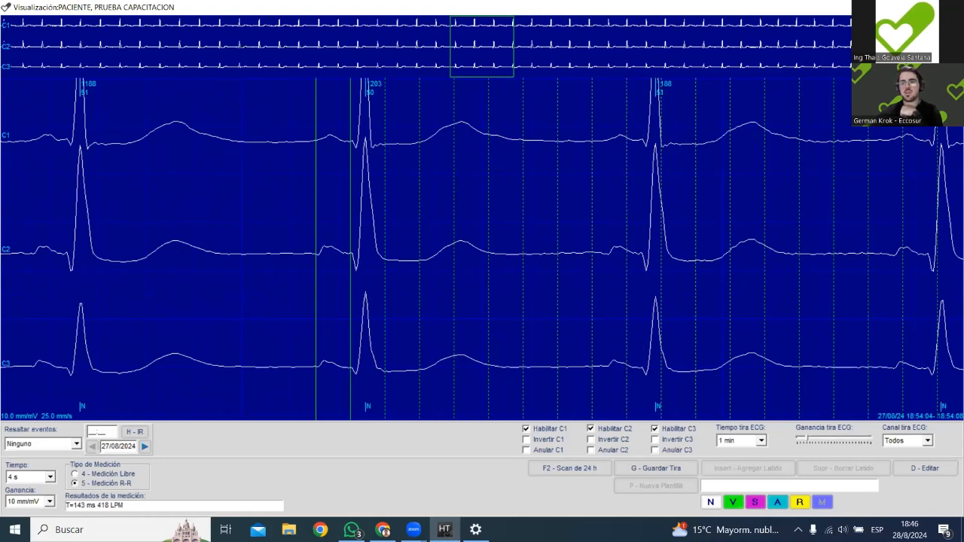
Return to the report conclusions and change the PR value to 140 ms.
key("Escape")
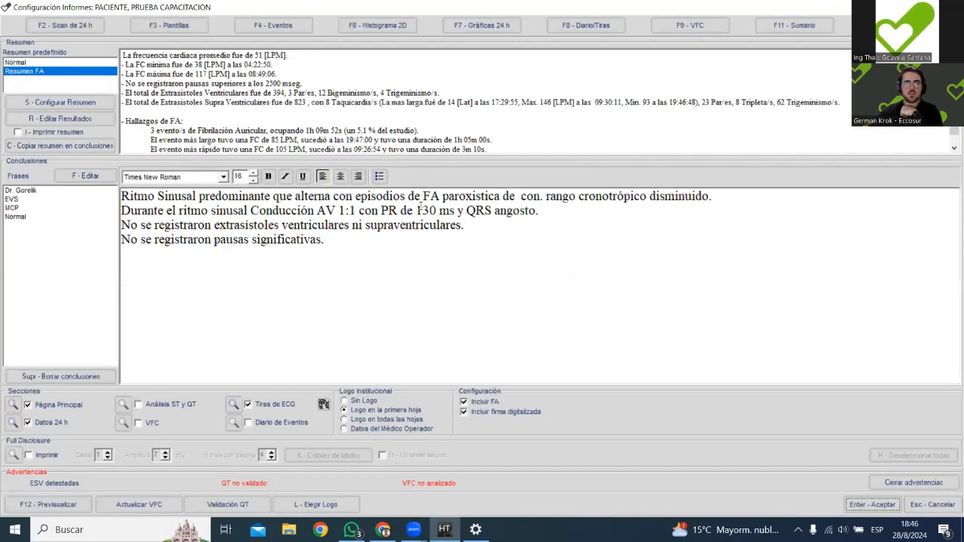
left_click_drag(422, 212, 431, 221)
type("40 ms y QRS angosto.")
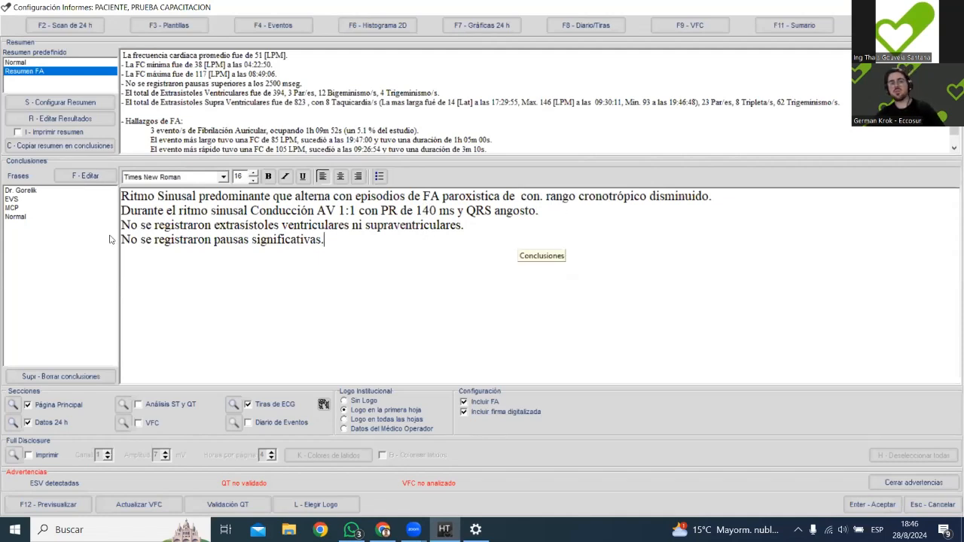
Change the third conclusions line to "Se registraron:" and move the extrasystoles text to a new line starting with a dash.
left_click_drag(147, 225, 54, 225)
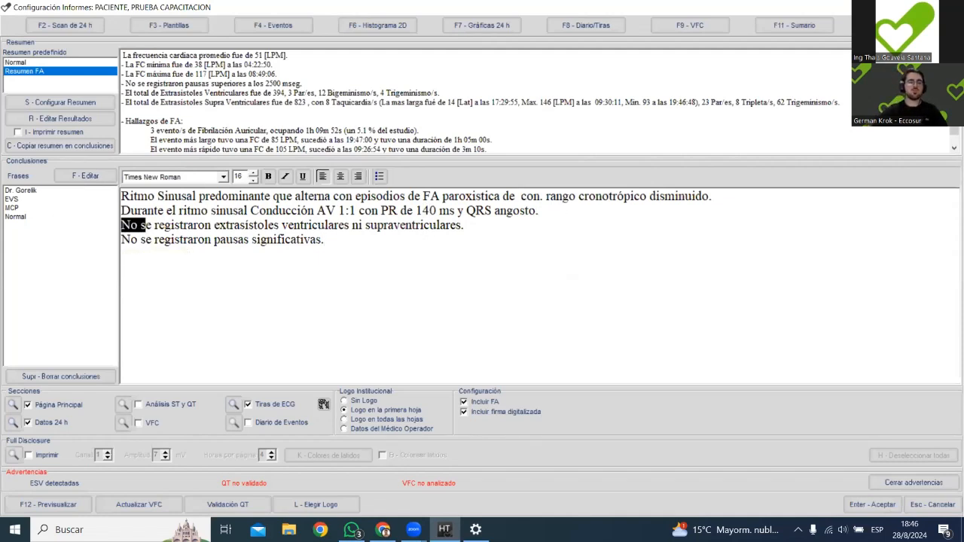
type("S")
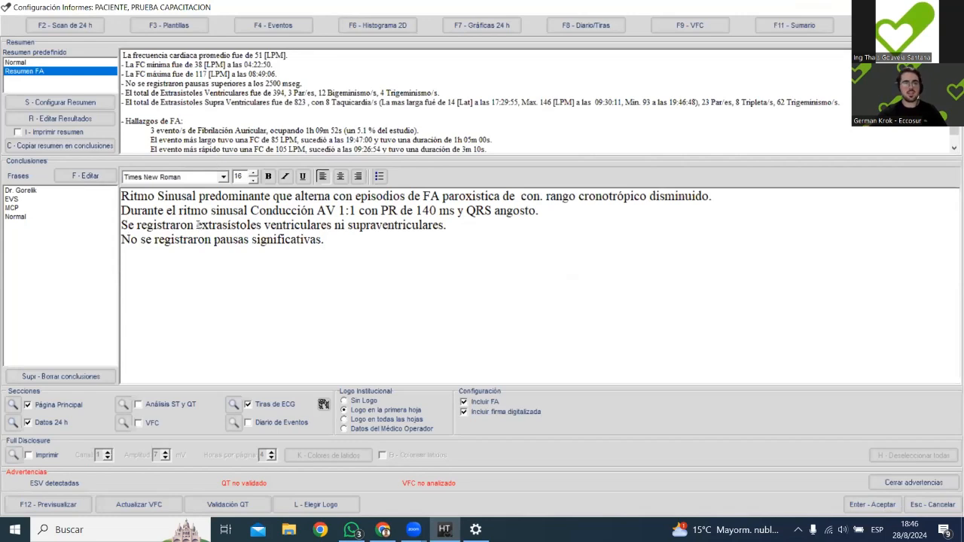
type(":")
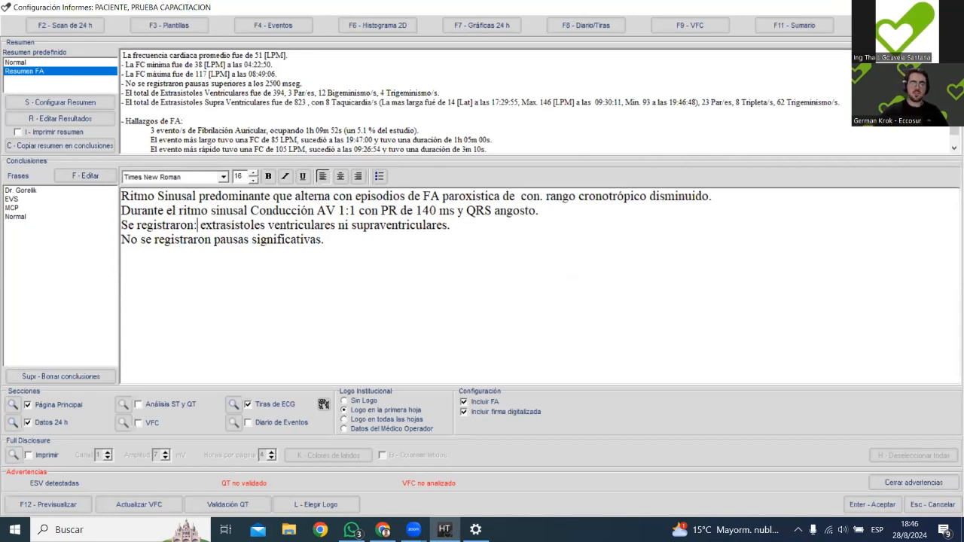
key("Return")
type("-")
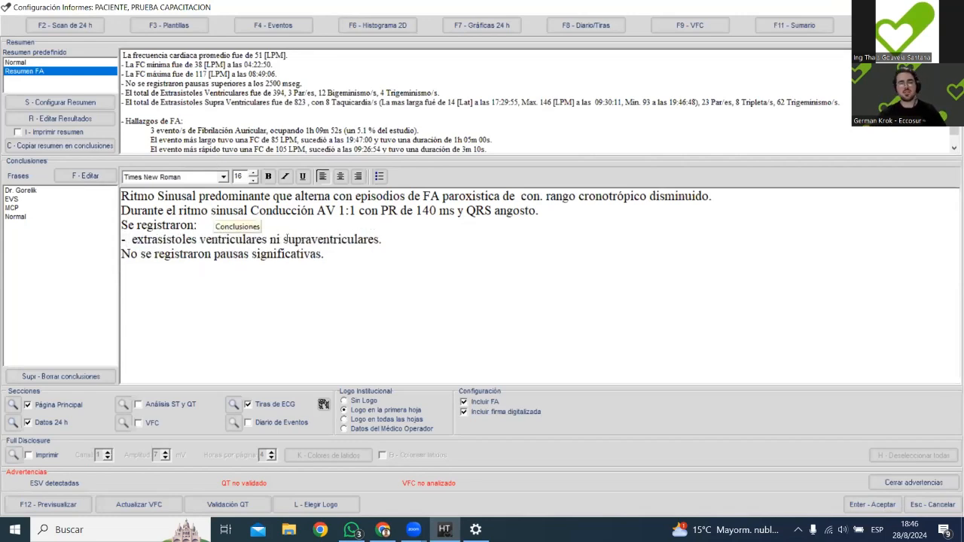
Move "ni supraventriculares." to its own dashed line and add an empty line at the end of the conclusions.
left_click(269, 239)
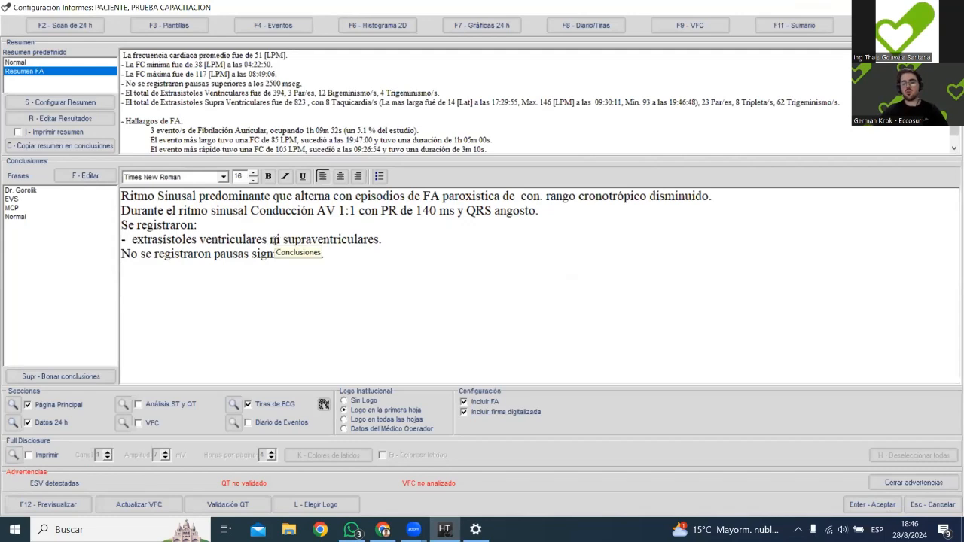
key("Return")
type("-")
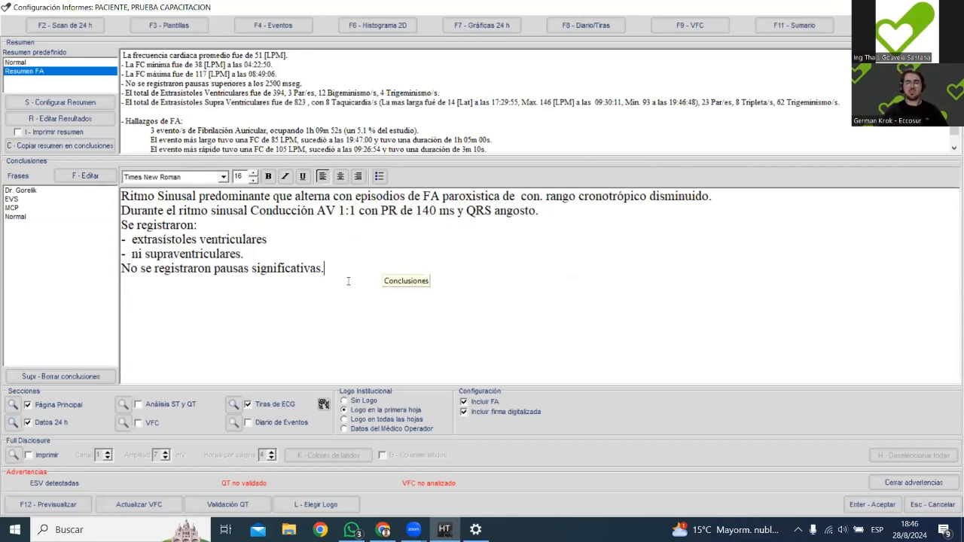
key("Return")
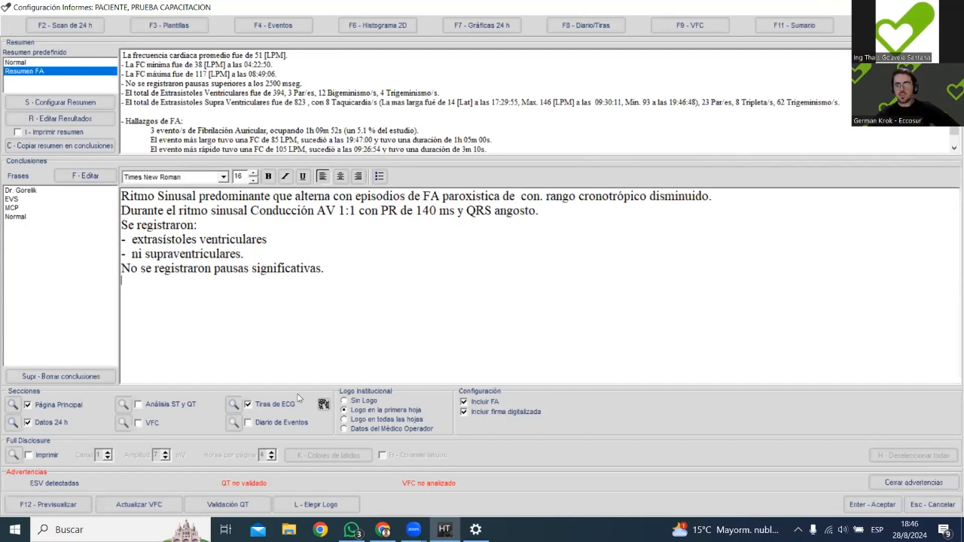
Preview the report, examine its main page, 24-hour graphs, hourly summary and ECG strips, and return to the report settings.
left_click(42, 508)
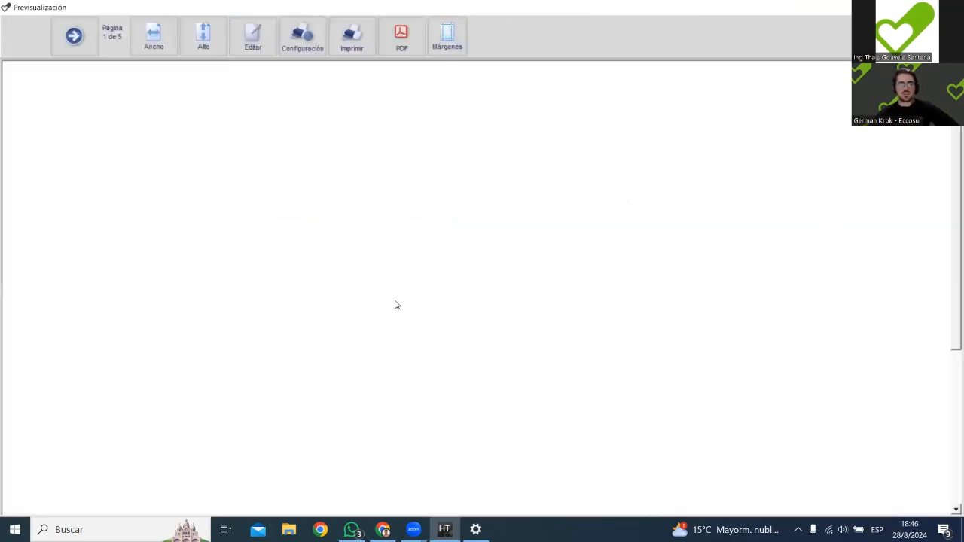
scroll(527, 226, "down", 2)
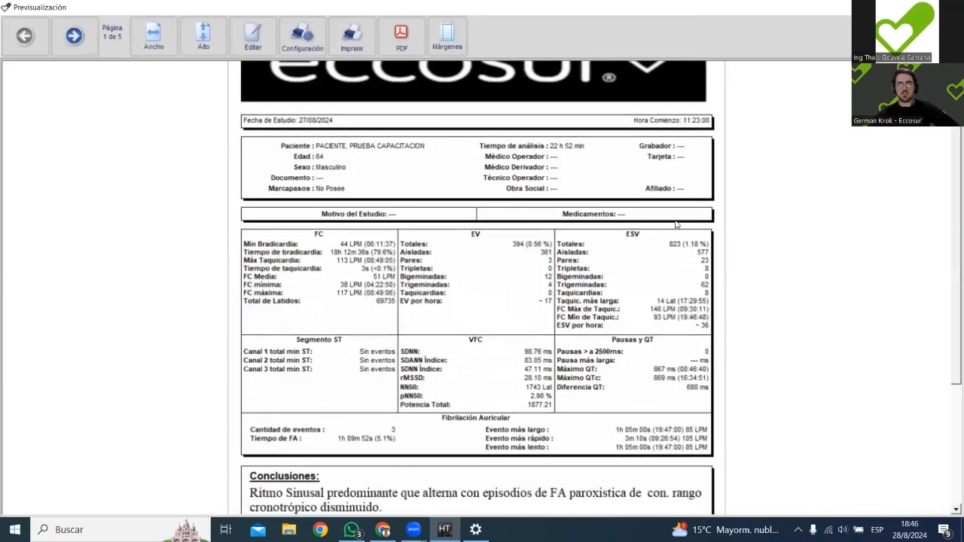
scroll(739, 324, "down", 4)
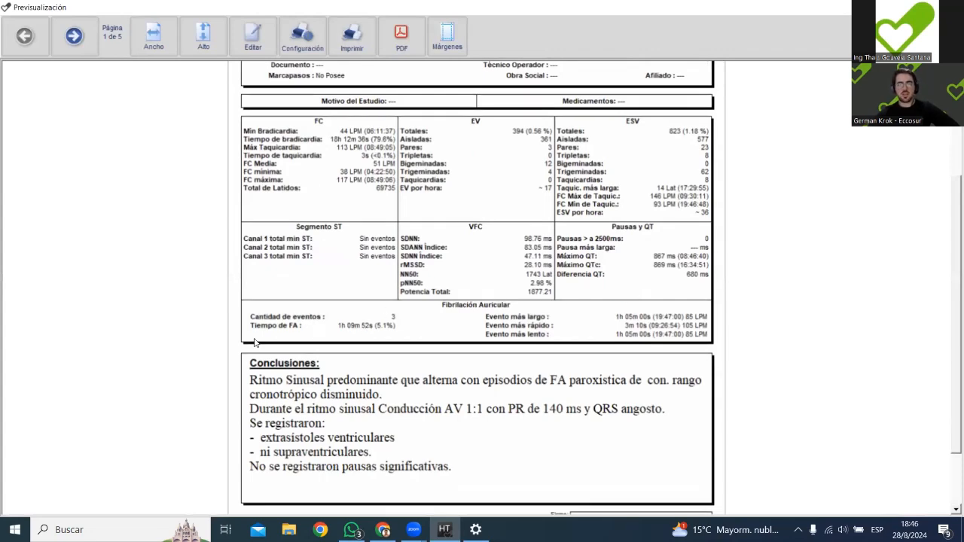
scroll(467, 354, "down", 15)
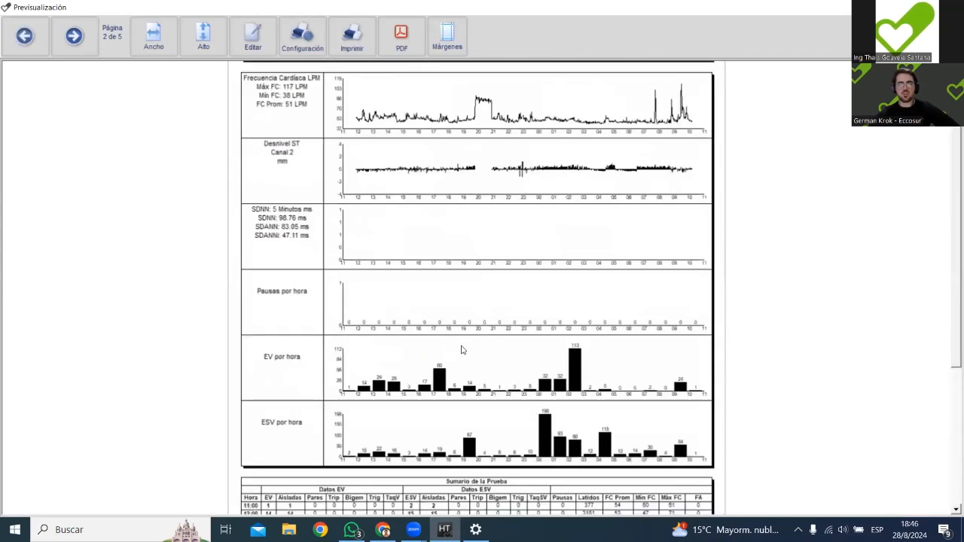
scroll(465, 347, "down", 1)
scroll(361, 110, "up", 1)
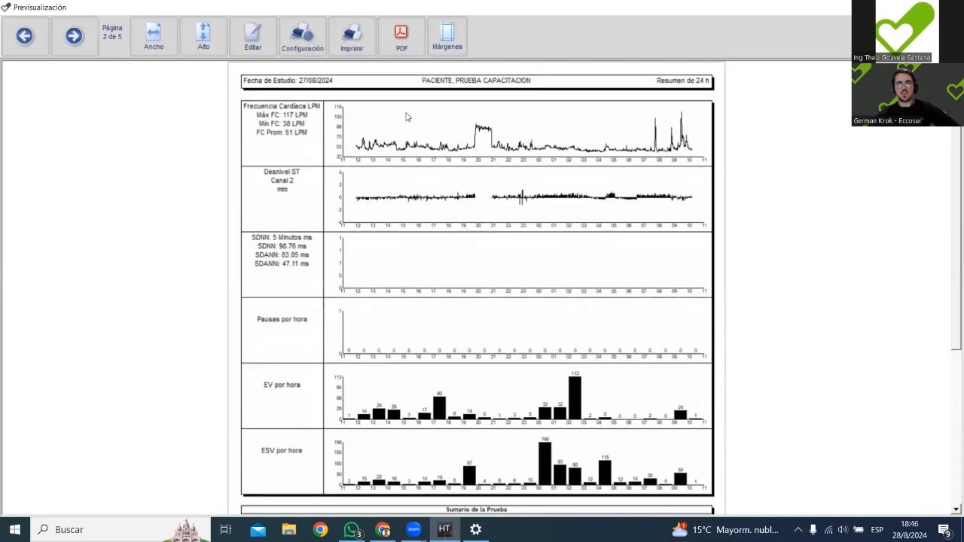
scroll(631, 350, "down", 9)
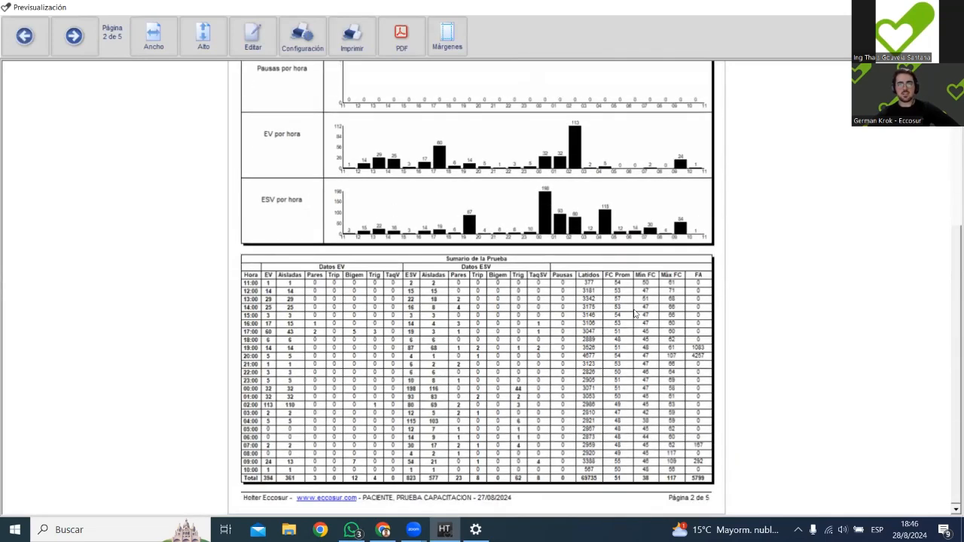
scroll(635, 310, "down", 10)
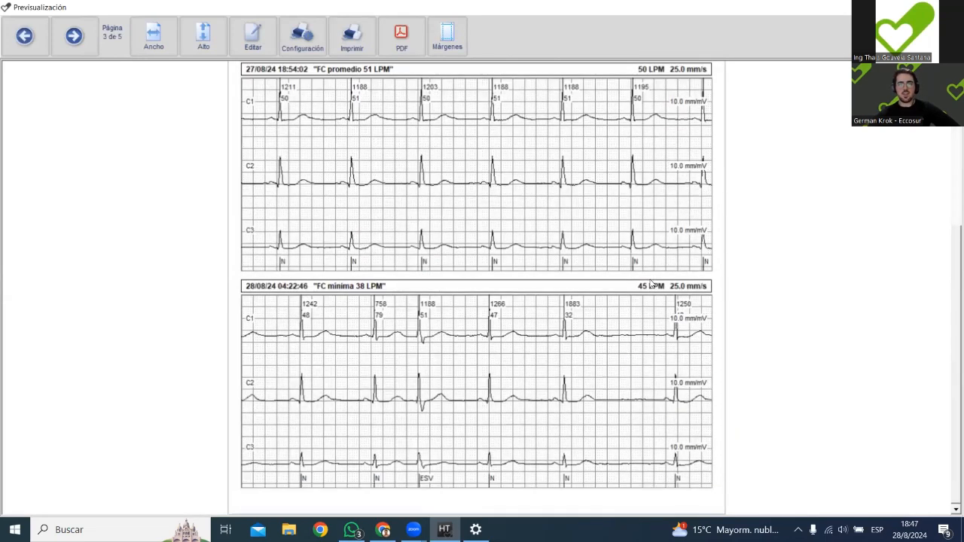
scroll(442, 188, "down", 20)
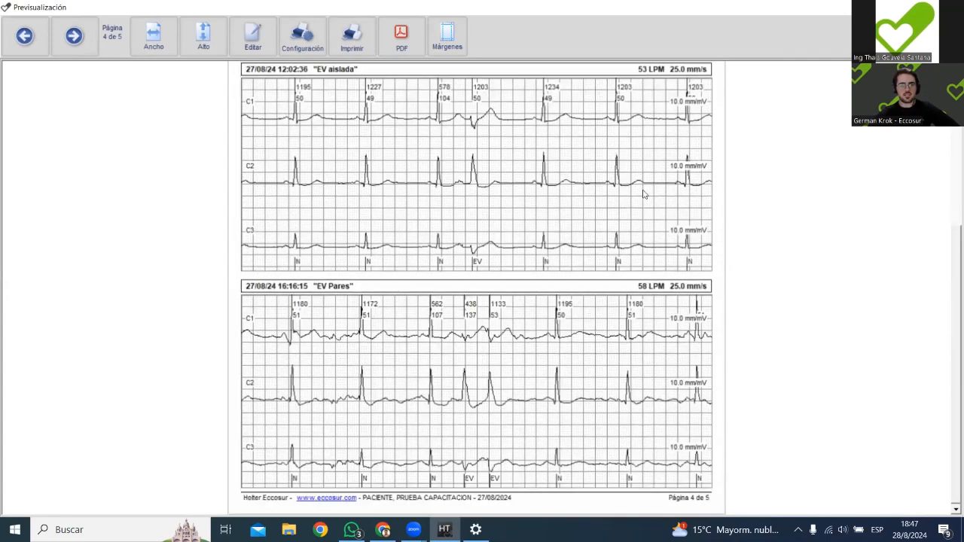
key("Escape")
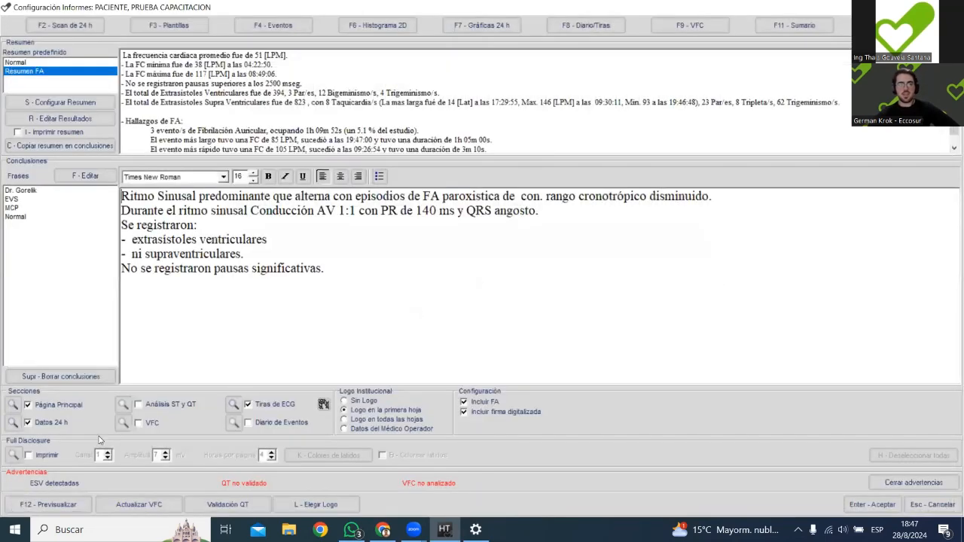
Include the VFC section in the report and preview the report at its VFC page.
left_click(138, 423)
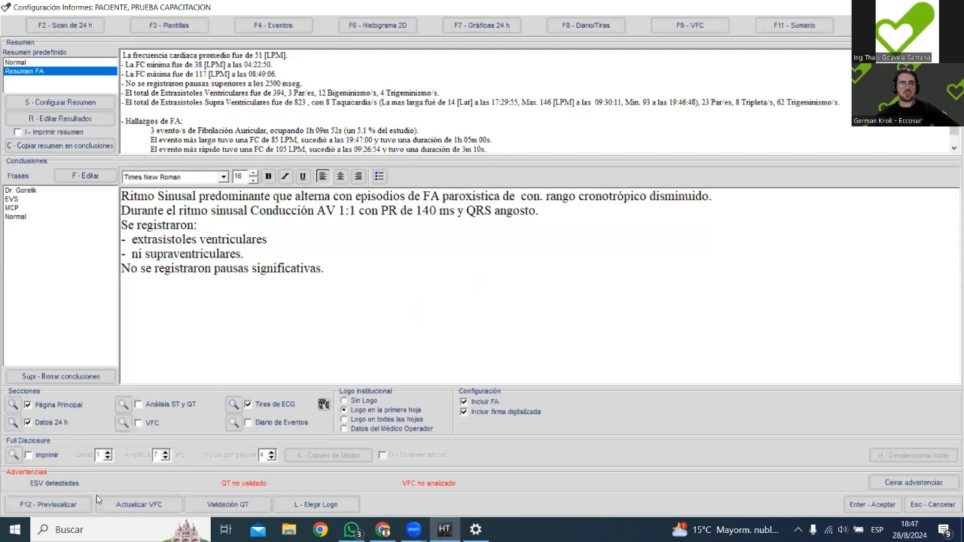
left_click(71, 503)
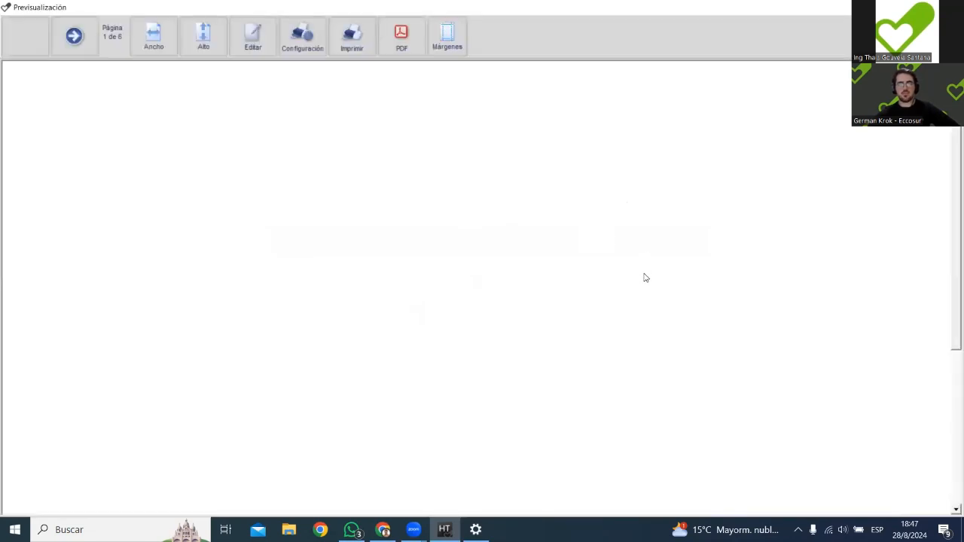
scroll(640, 275, "down", 5)
scroll(640, 279, "down", 15)
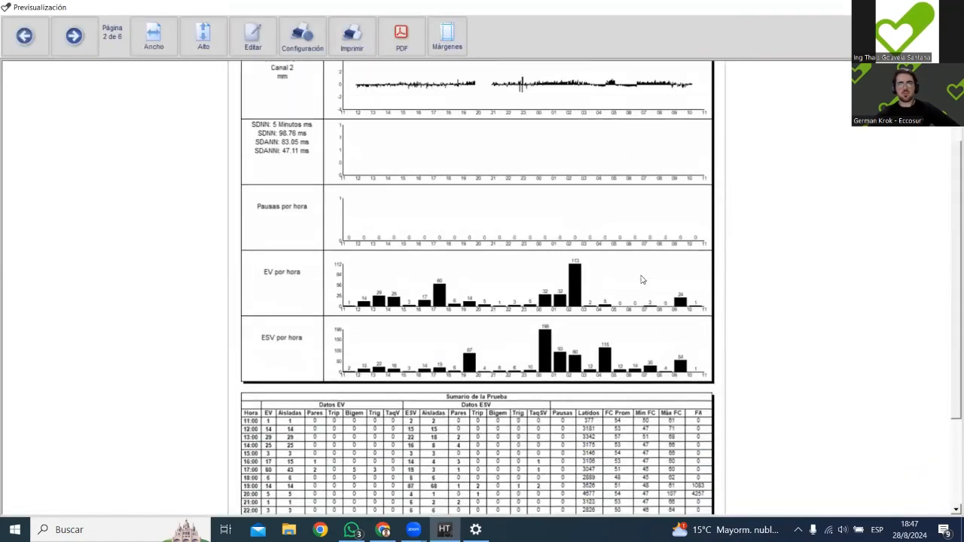
scroll(642, 273, "down", 3)
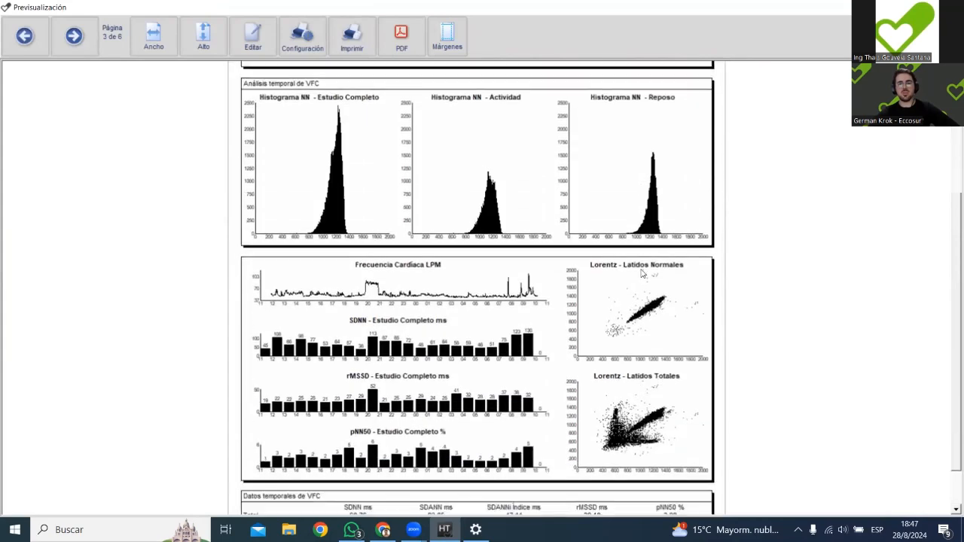
Examine the previewed VFC page's frequency curves, NN histograms, hourly variability charts, Lorentz plots and temporal data, plus the start of the ECG strips.
scroll(640, 281, "down", 3)
scroll(640, 279, "up", 5)
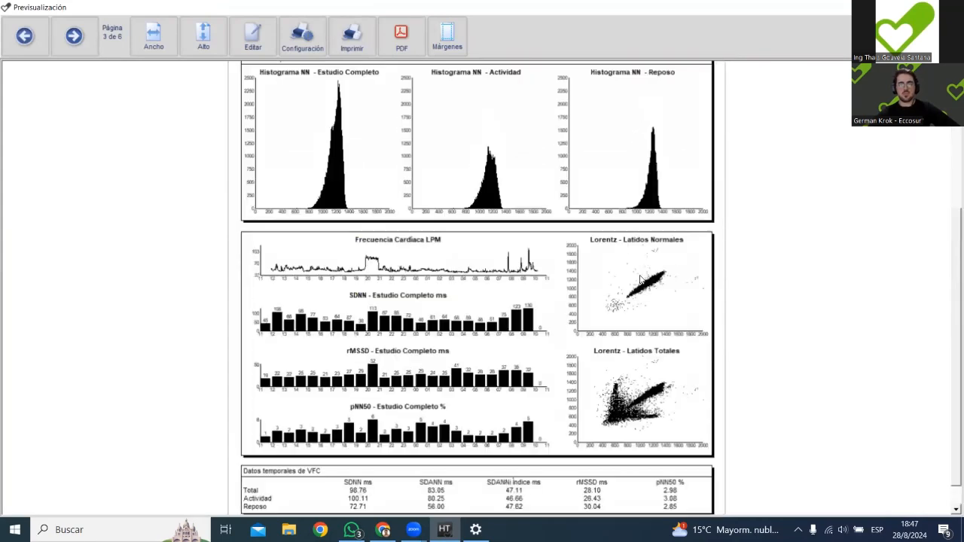
scroll(640, 279, "up", 2)
scroll(641, 280, "down", 4)
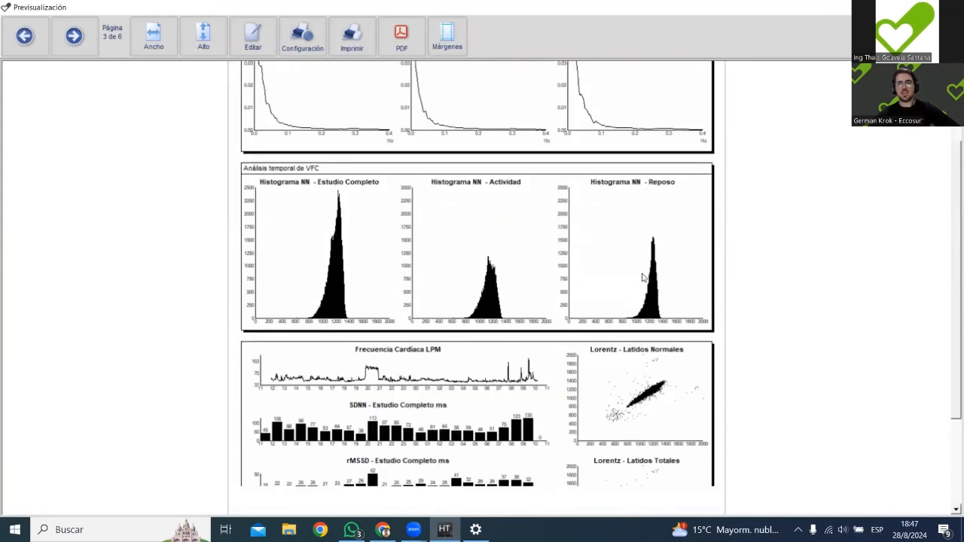
scroll(541, 298, "down", 3)
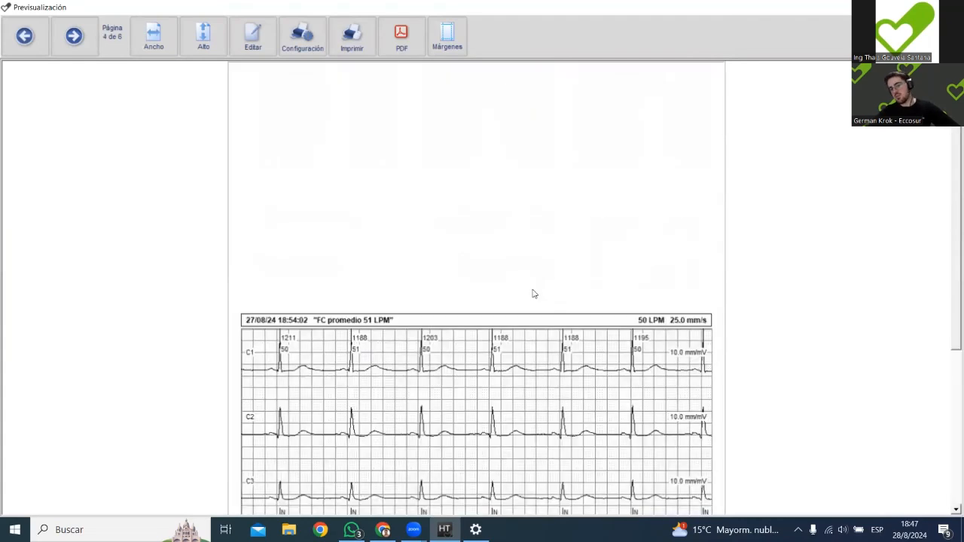
scroll(532, 295, "up", 2)
scroll(527, 305, "up", 2)
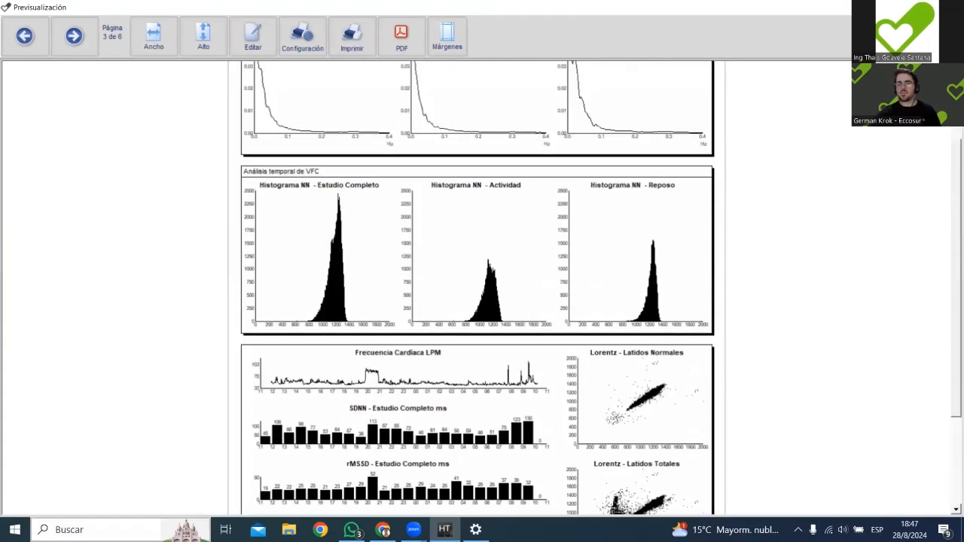
mouse_move(413, 529)
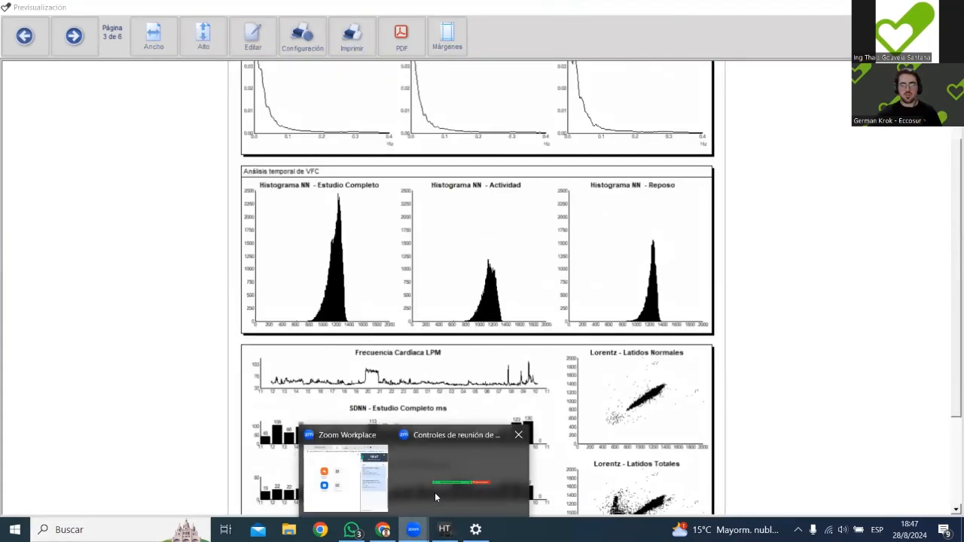